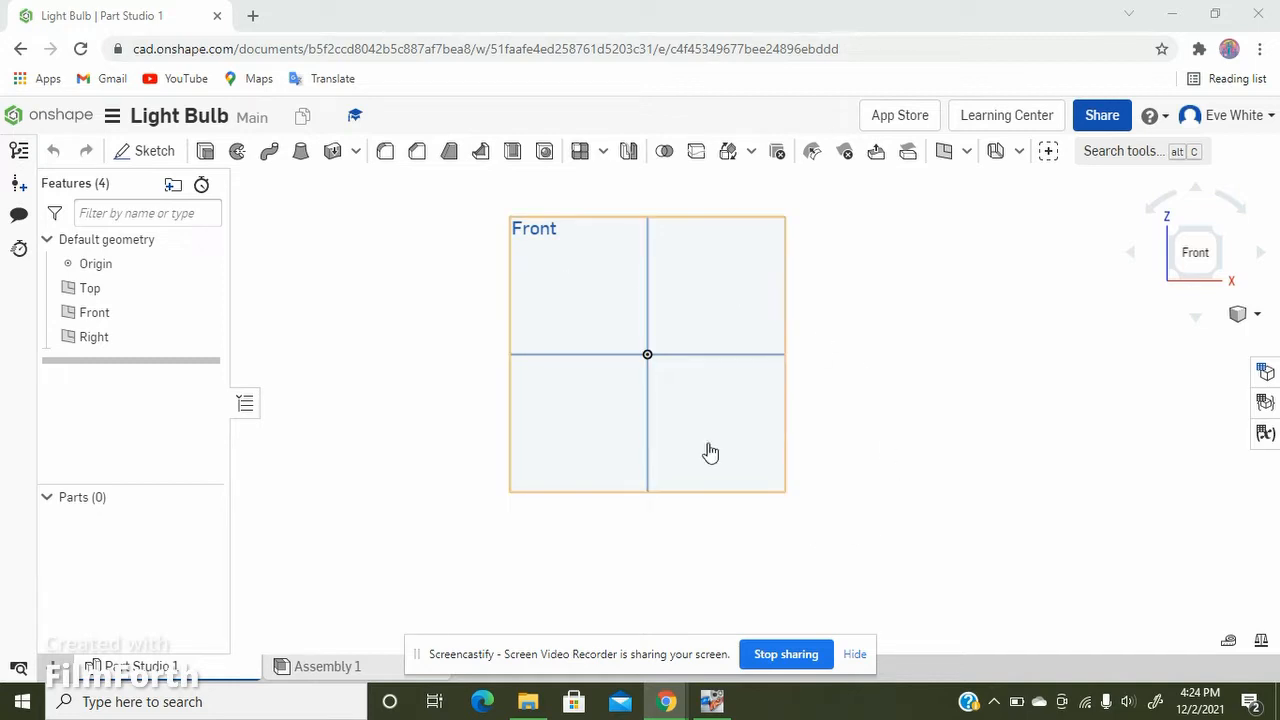
scroll(634, 206, up, 3)
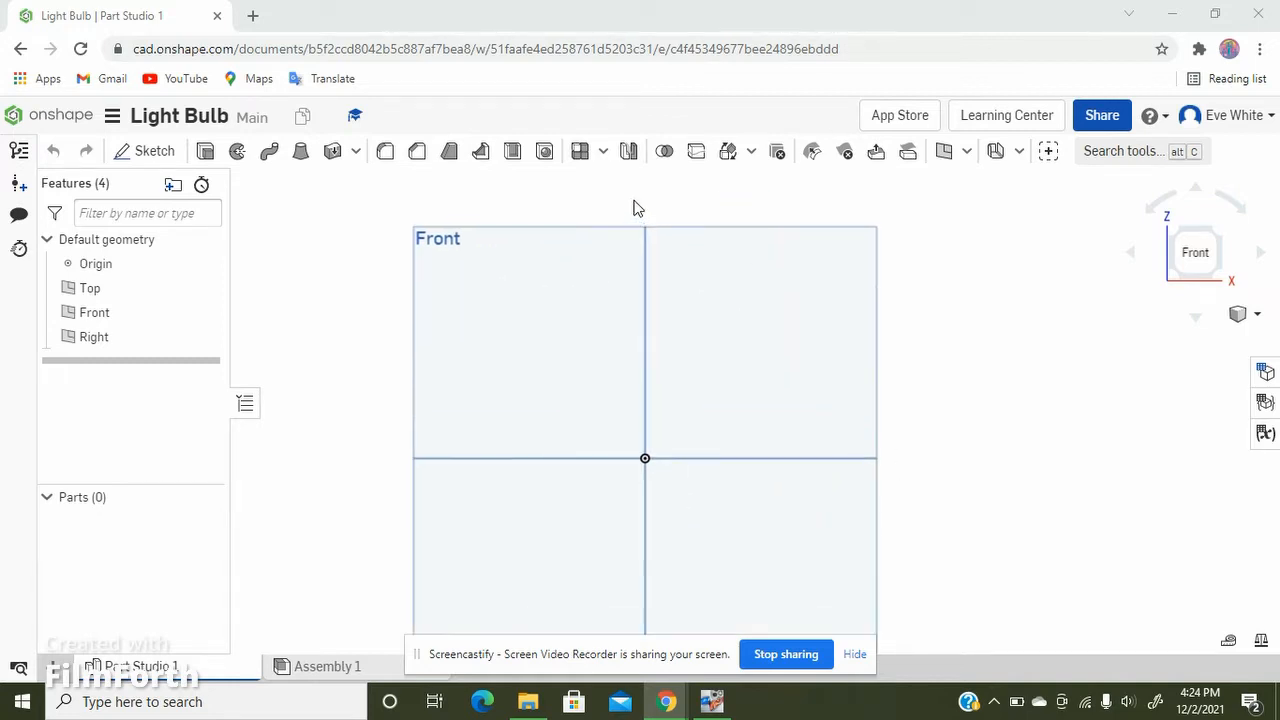
scroll(631, 206, down, 1)
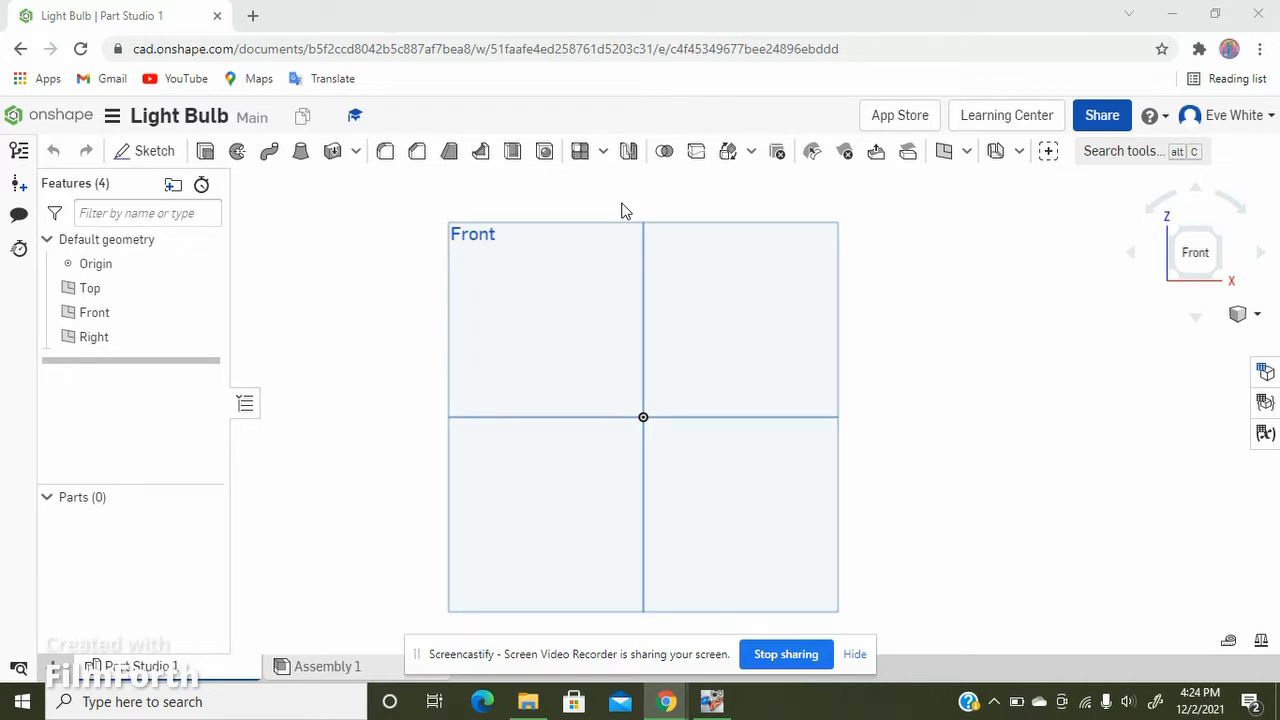
scroll(506, 193, down, 2)
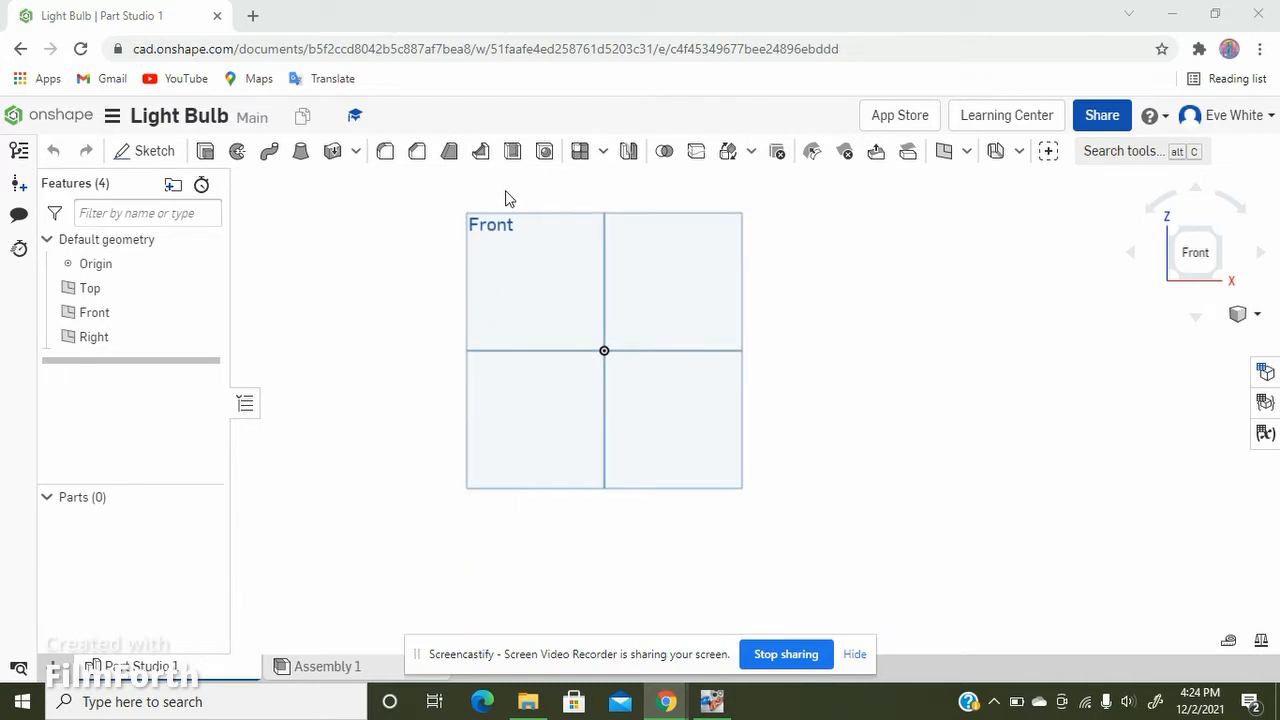
scroll(506, 198, up, 1)
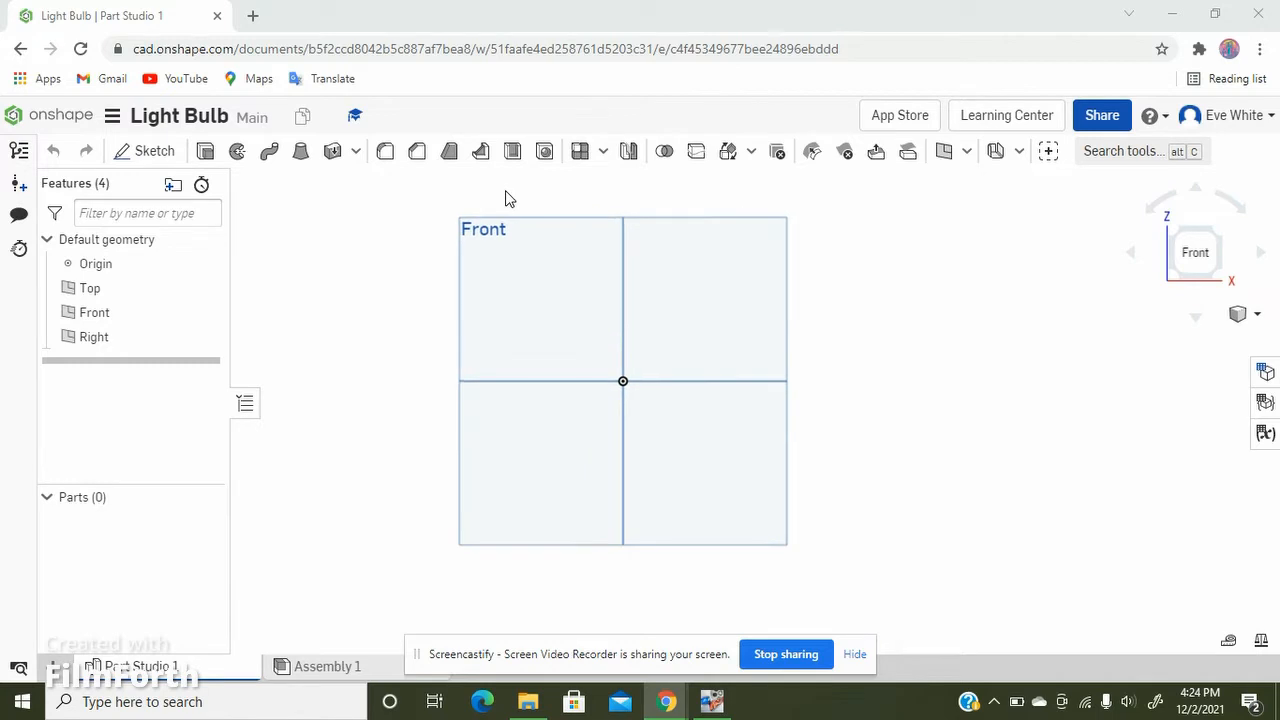
click(1210, 256)
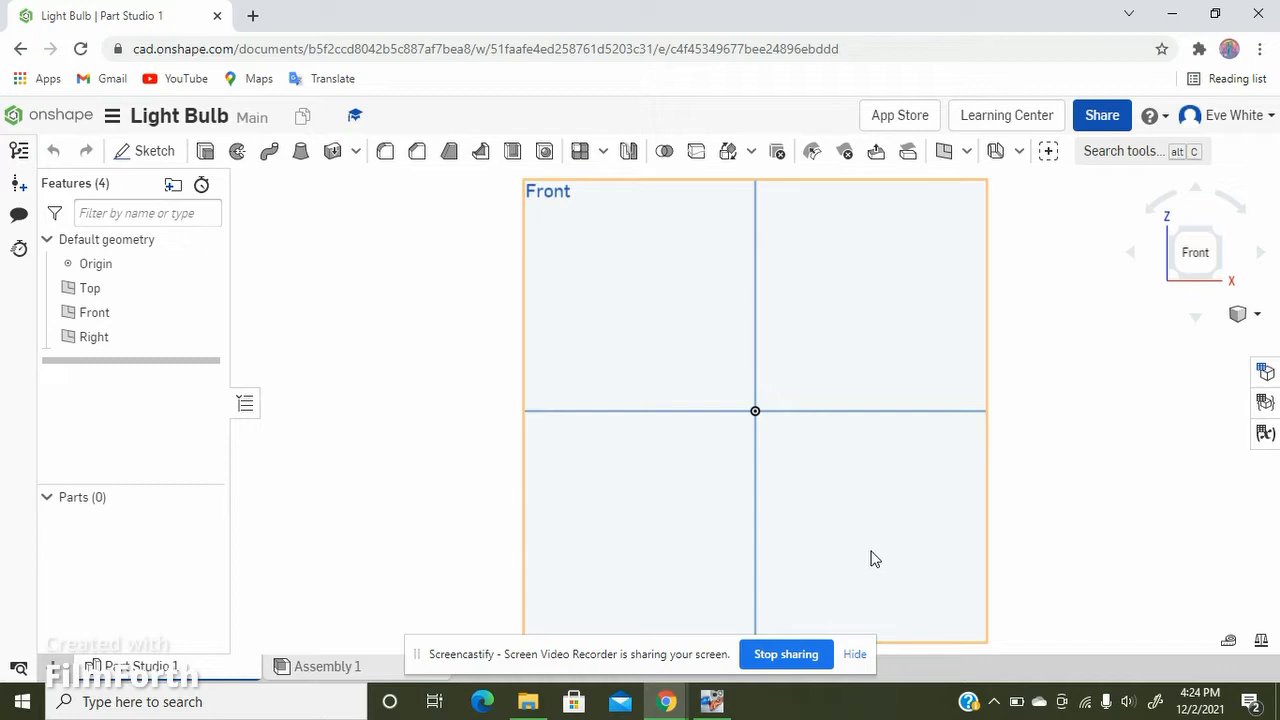
click(855, 655)
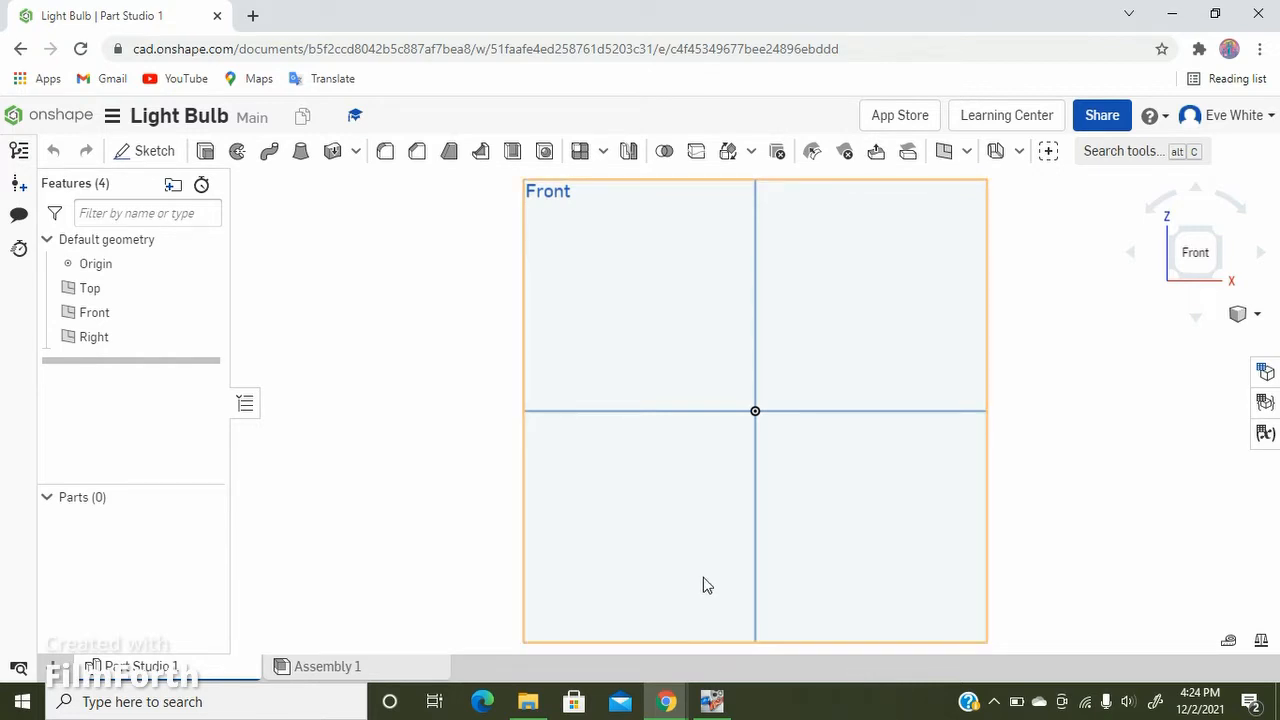
middle_drag(1151, 423, 1108, 427)
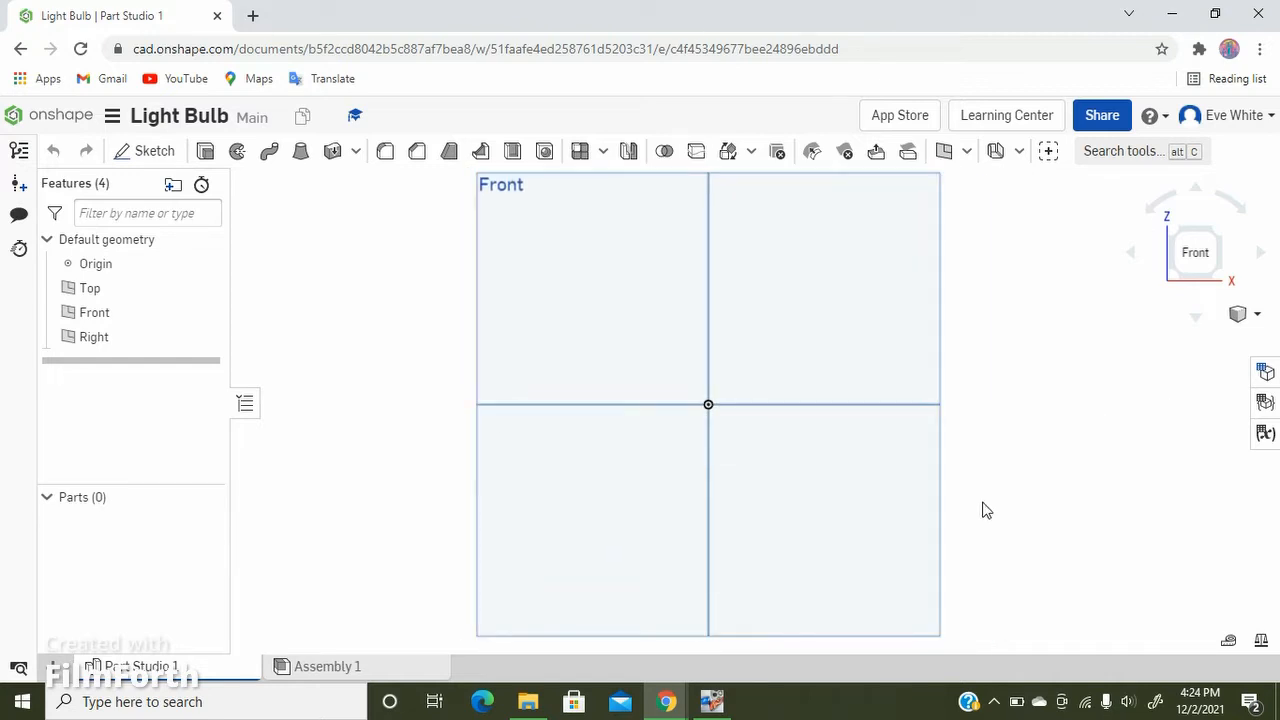
Step: Start a sketch on the Front plane and draw a vertical line about 1.33 long straight down from the origin
click(728, 250)
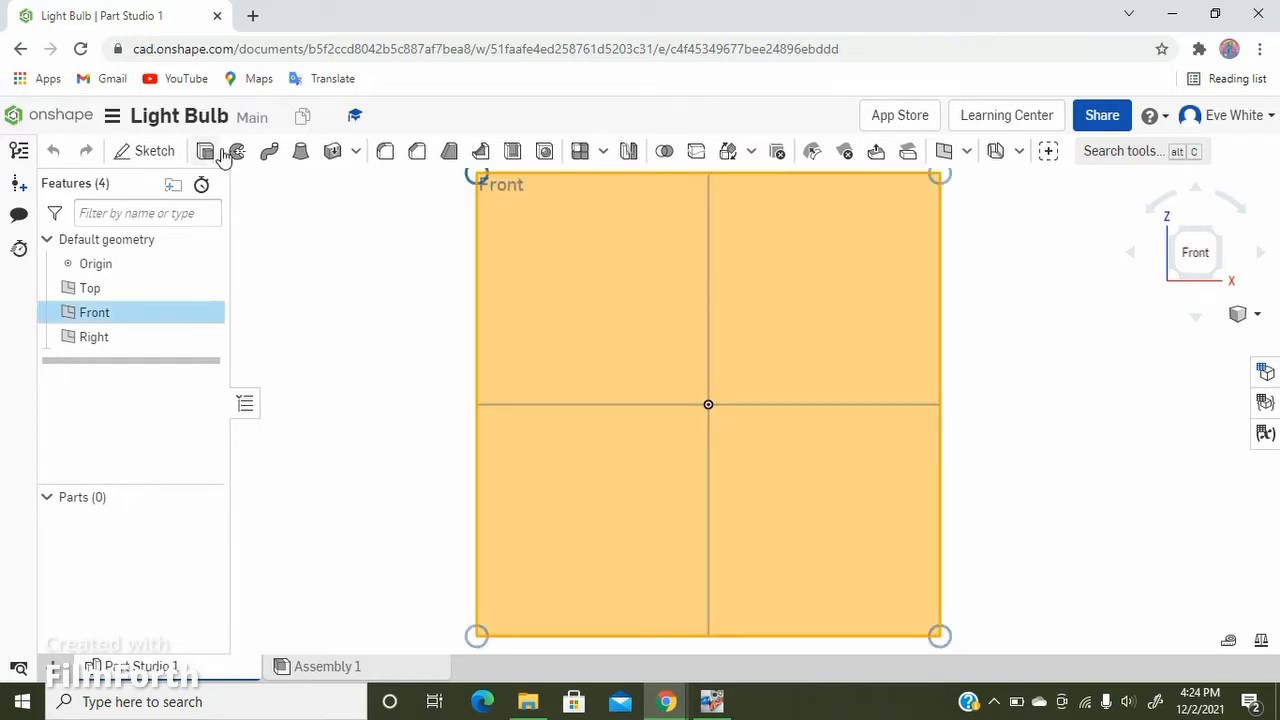
click(138, 152)
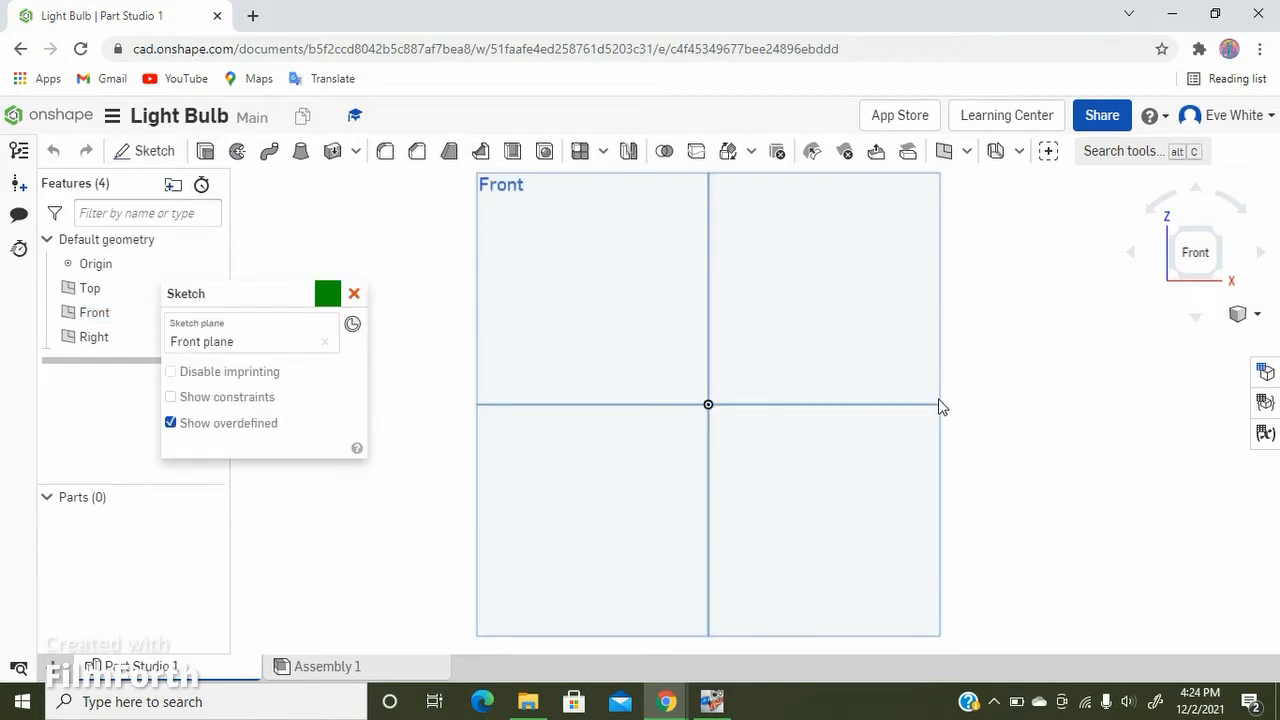
scroll(719, 441, up, 1)
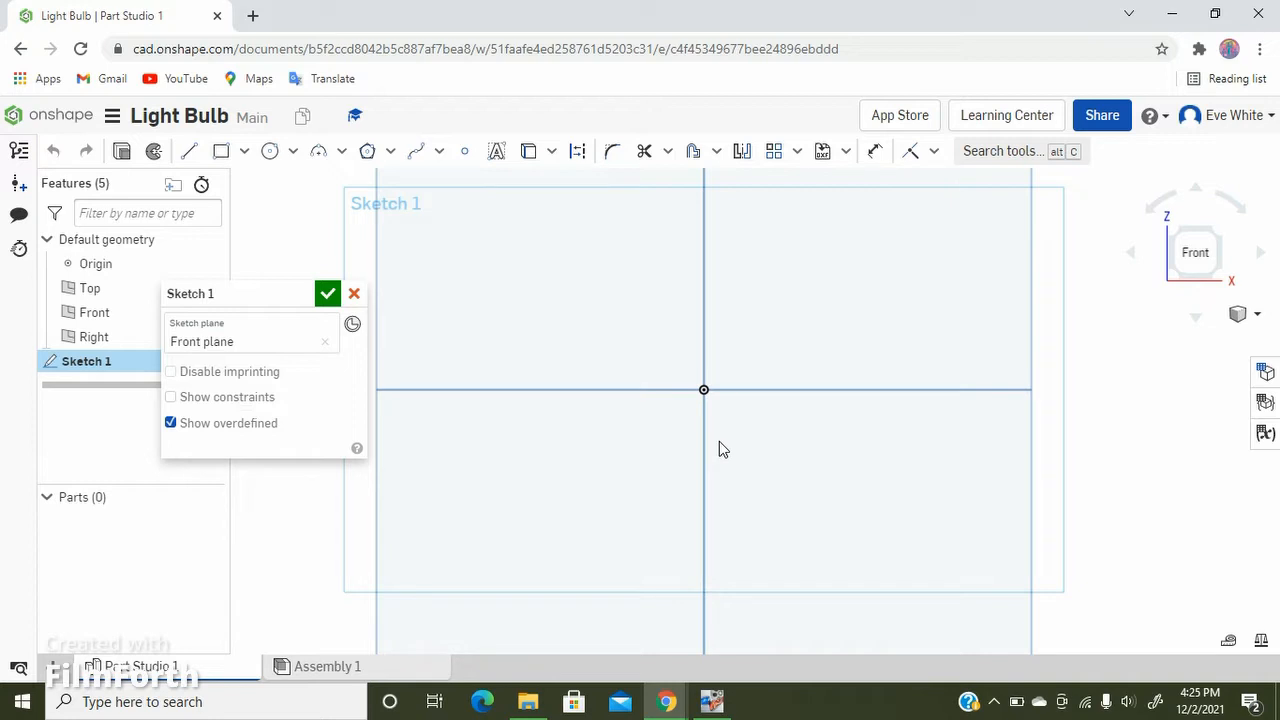
scroll(555, 387, up, 1)
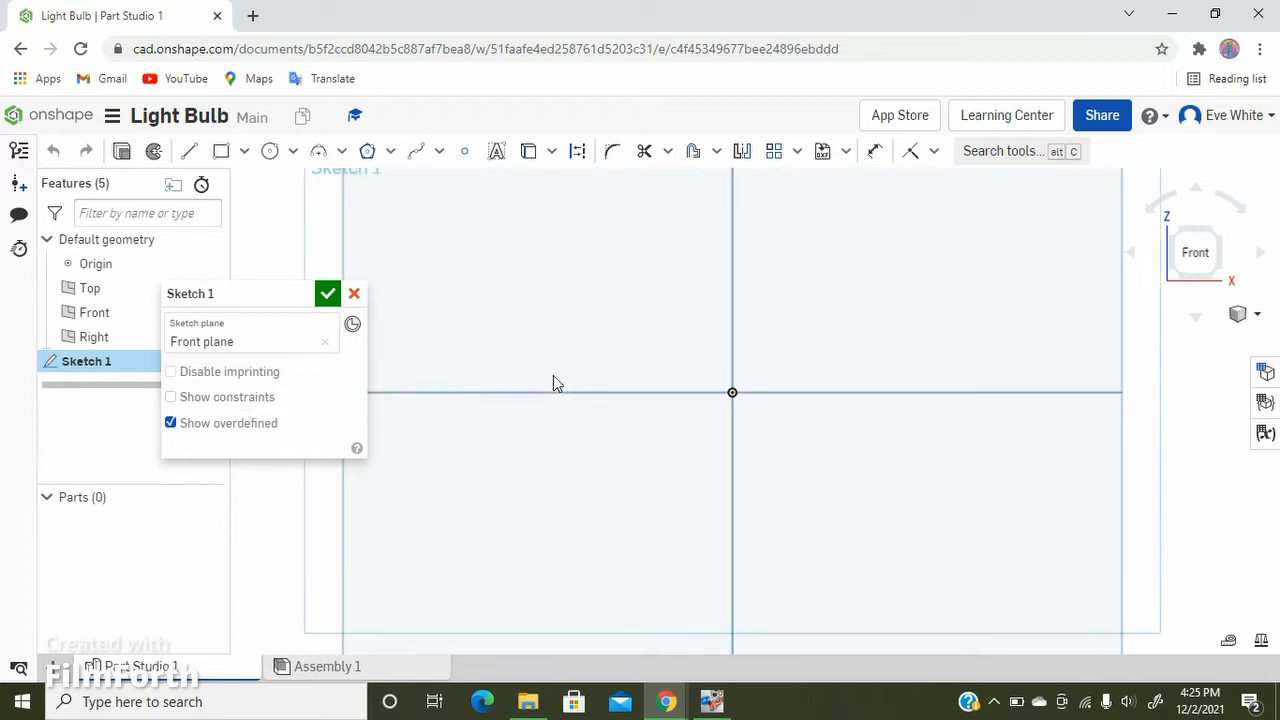
scroll(555, 382, up, 1)
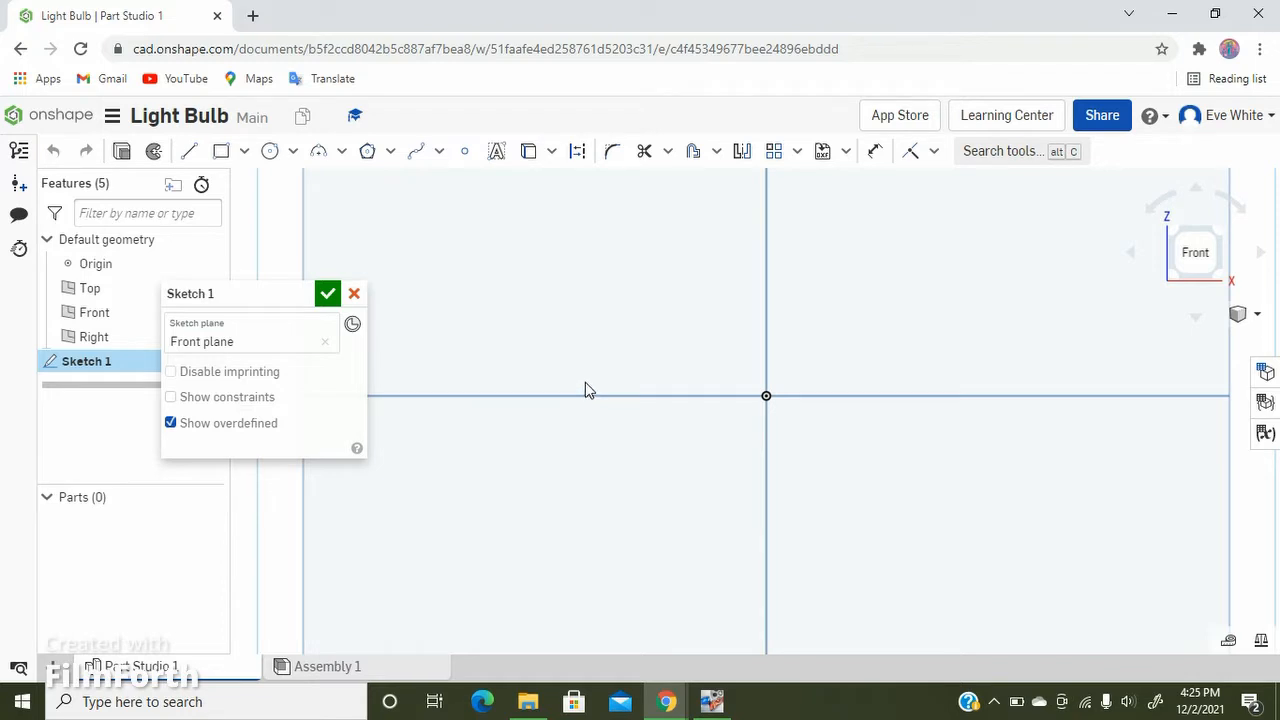
scroll(483, 274, down, 2)
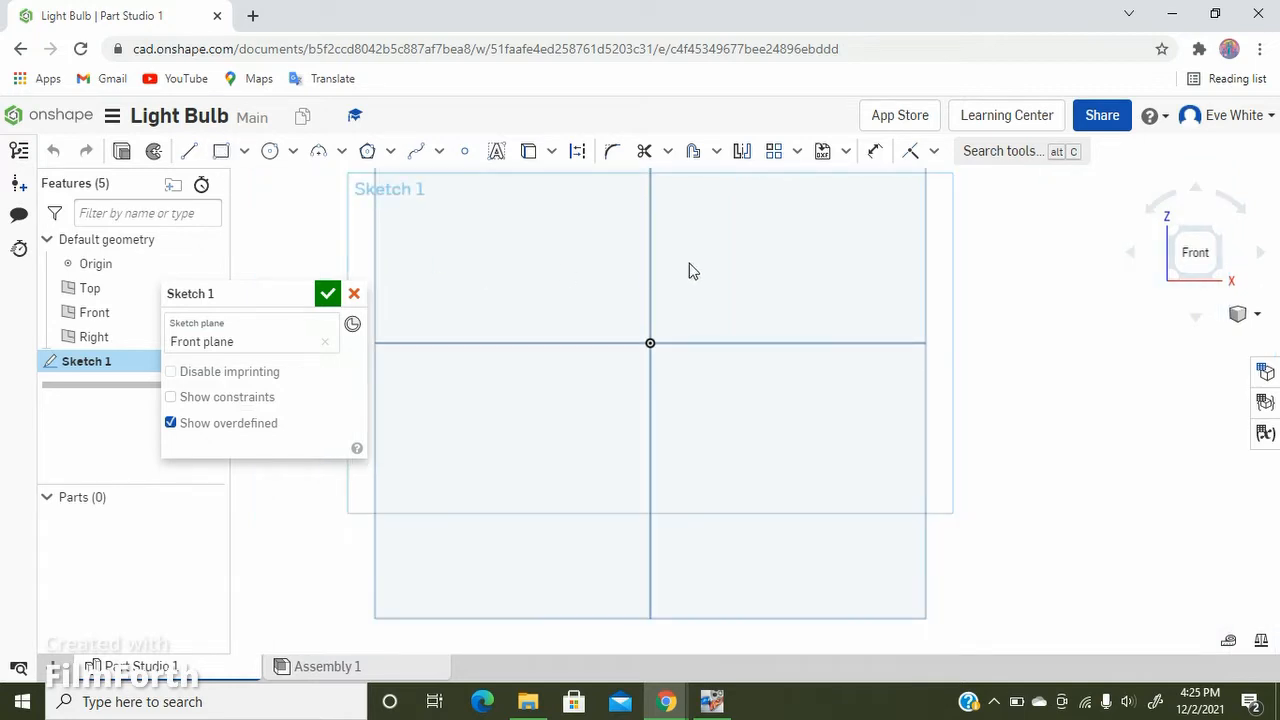
scroll(688, 270, up, 1)
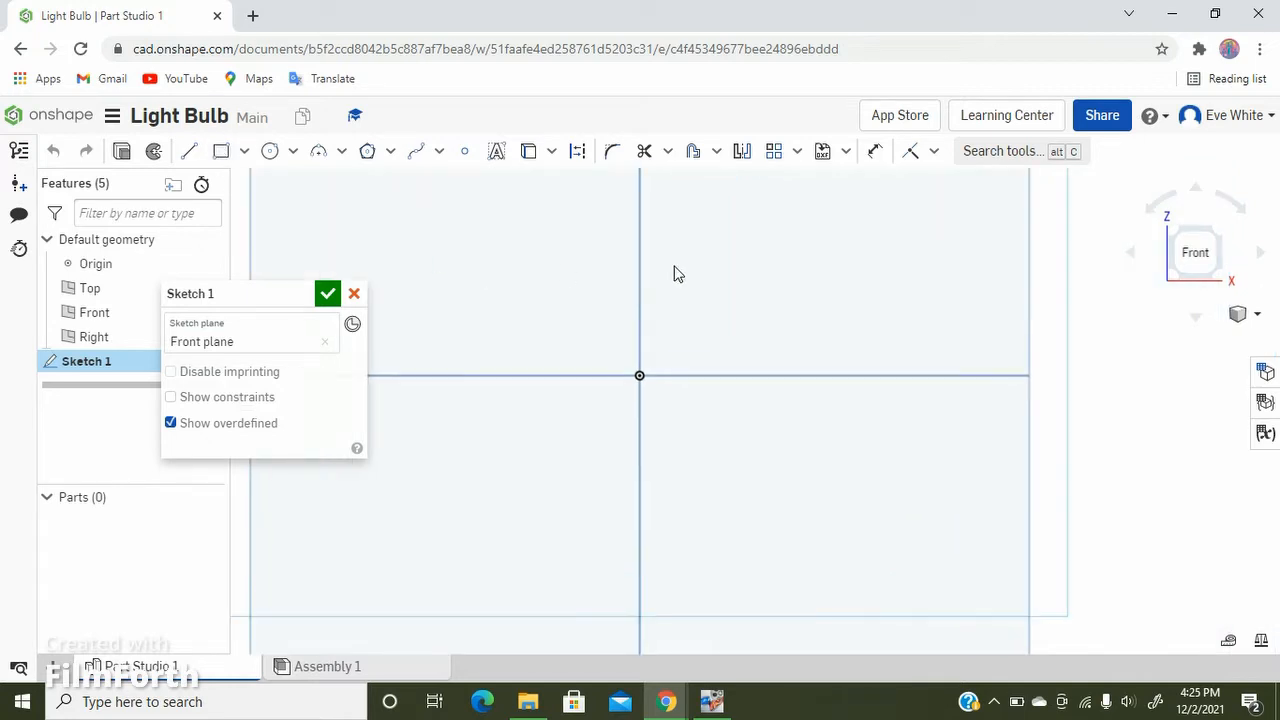
click(192, 154)
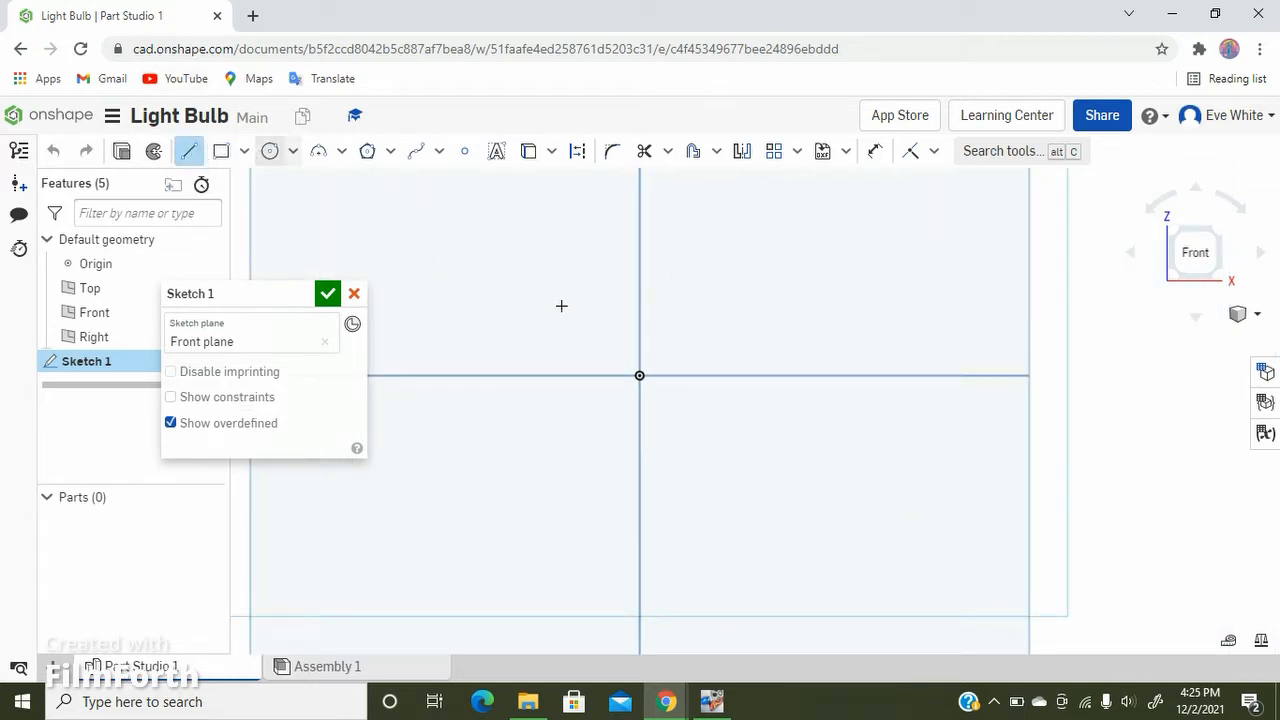
click(639, 375)
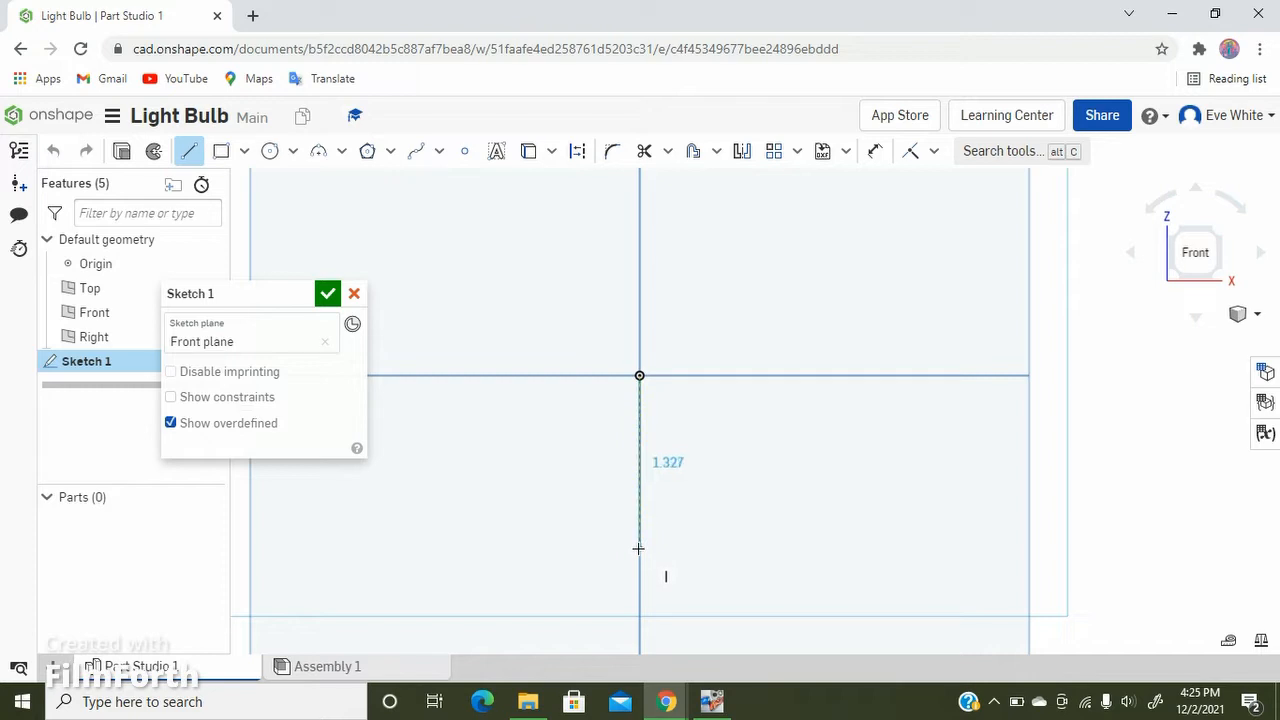
click(638, 548)
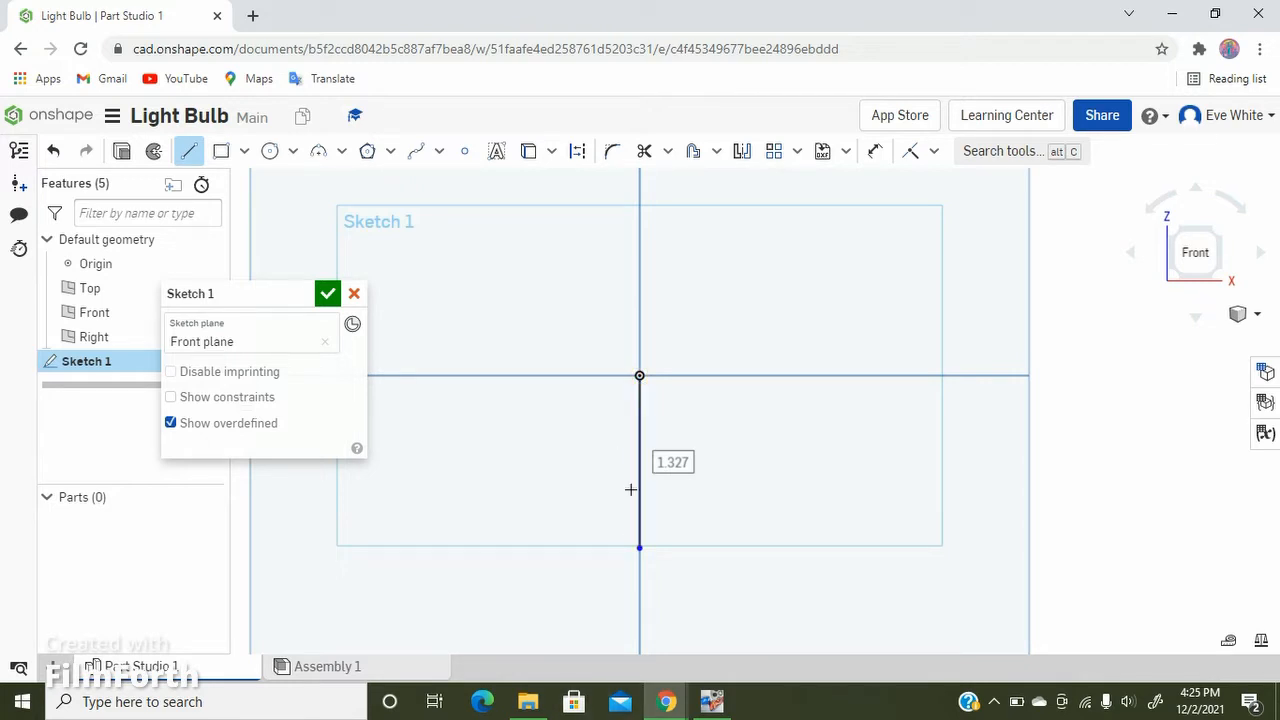
Step: Draw a shallow three-point arc of about 0.81 radius from the vertical line's lower end, rising slightly to the left
scroll(640, 548, up, 4)
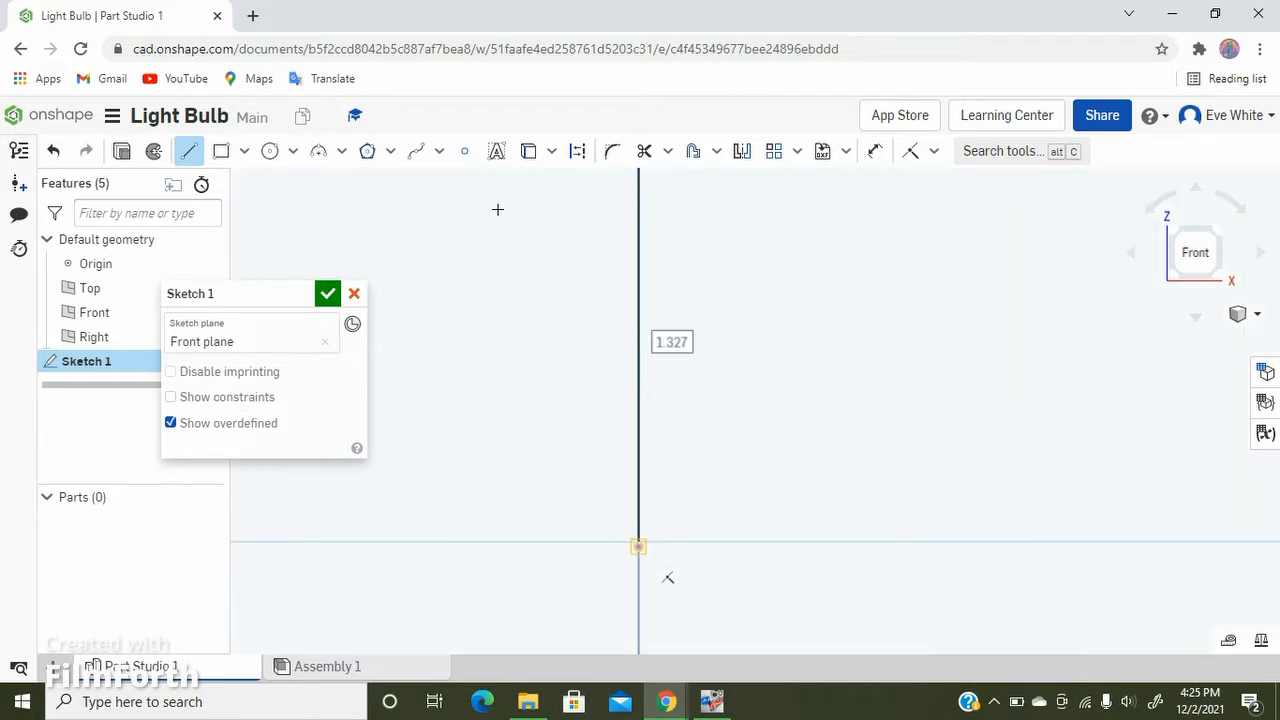
click(318, 151)
scroll(693, 310, down, 3)
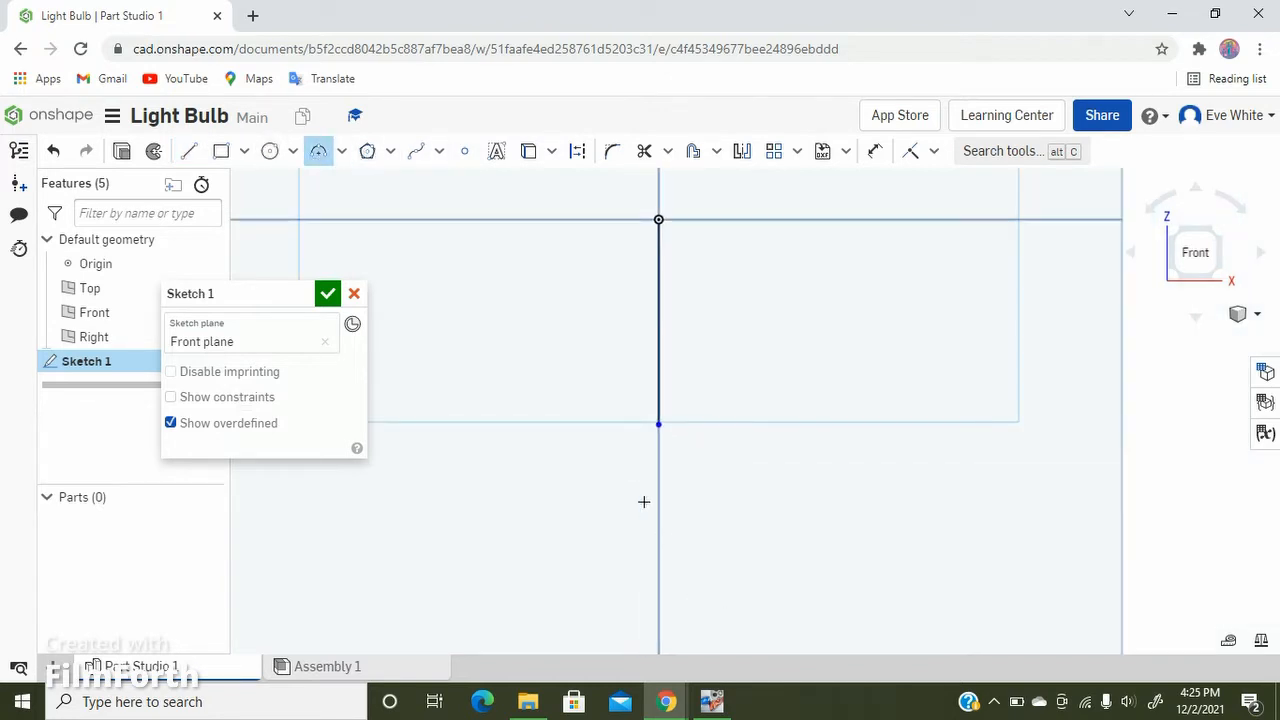
click(659, 424)
scroll(617, 417, up, 3)
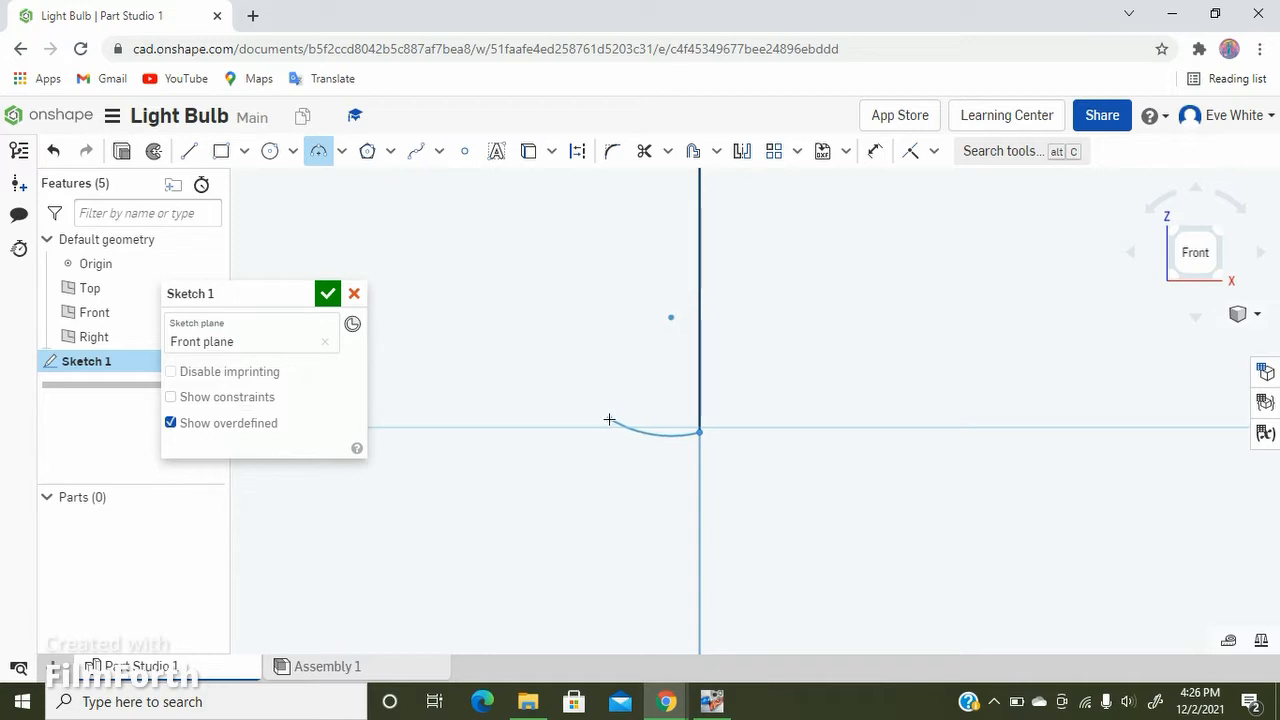
click(609, 417)
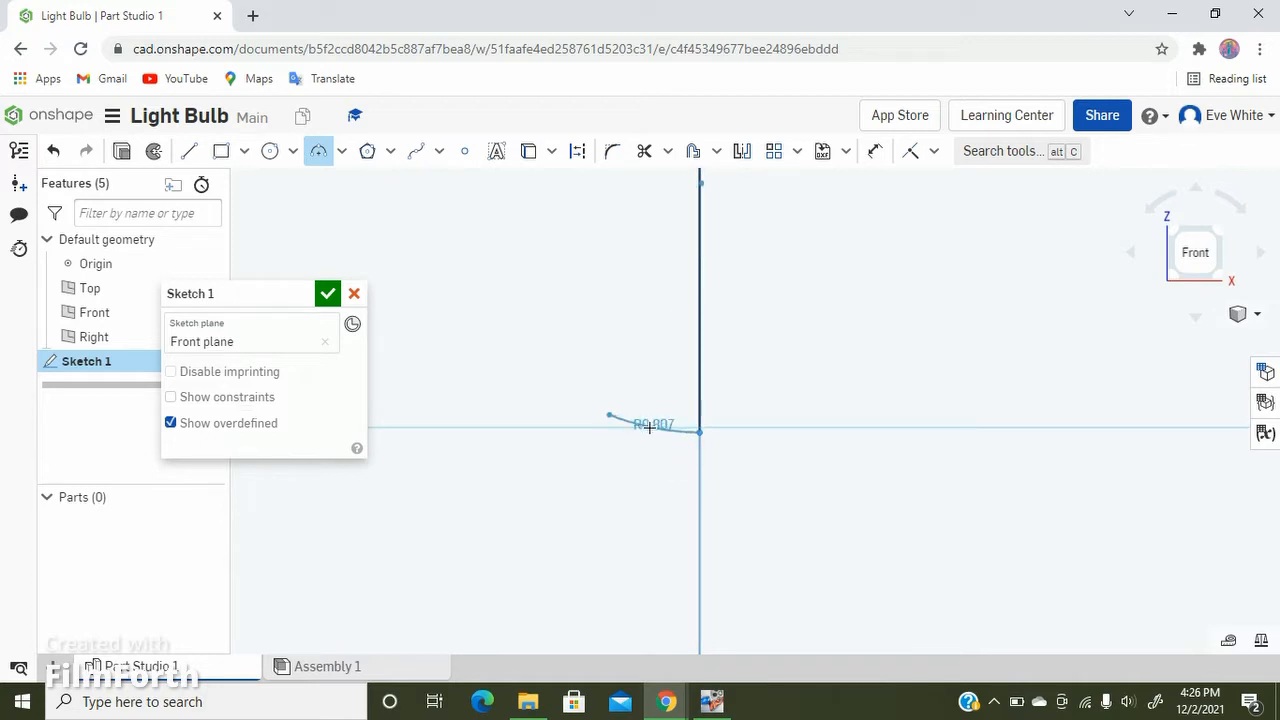
click(648, 428)
Step: Draw a tiny horizontal line about 0.001 long, running left from the arc's free end
scroll(589, 557, down, 3)
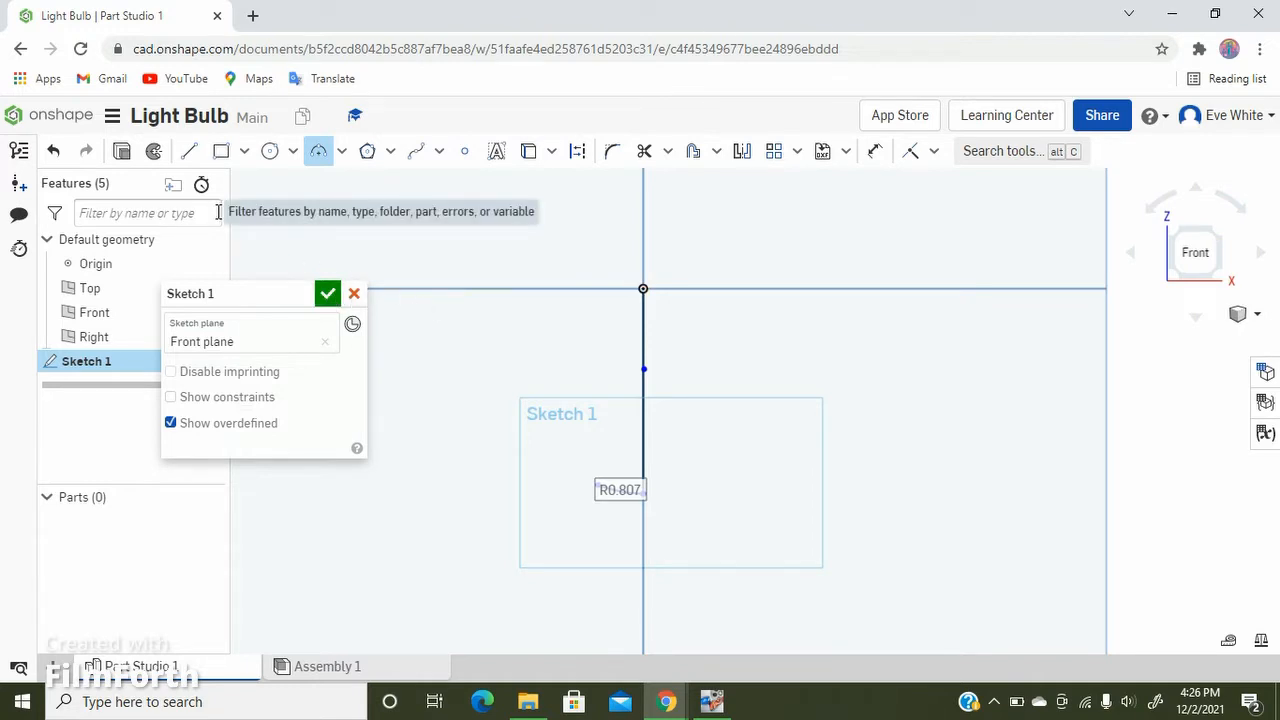
click(189, 151)
scroll(588, 487, up, 8)
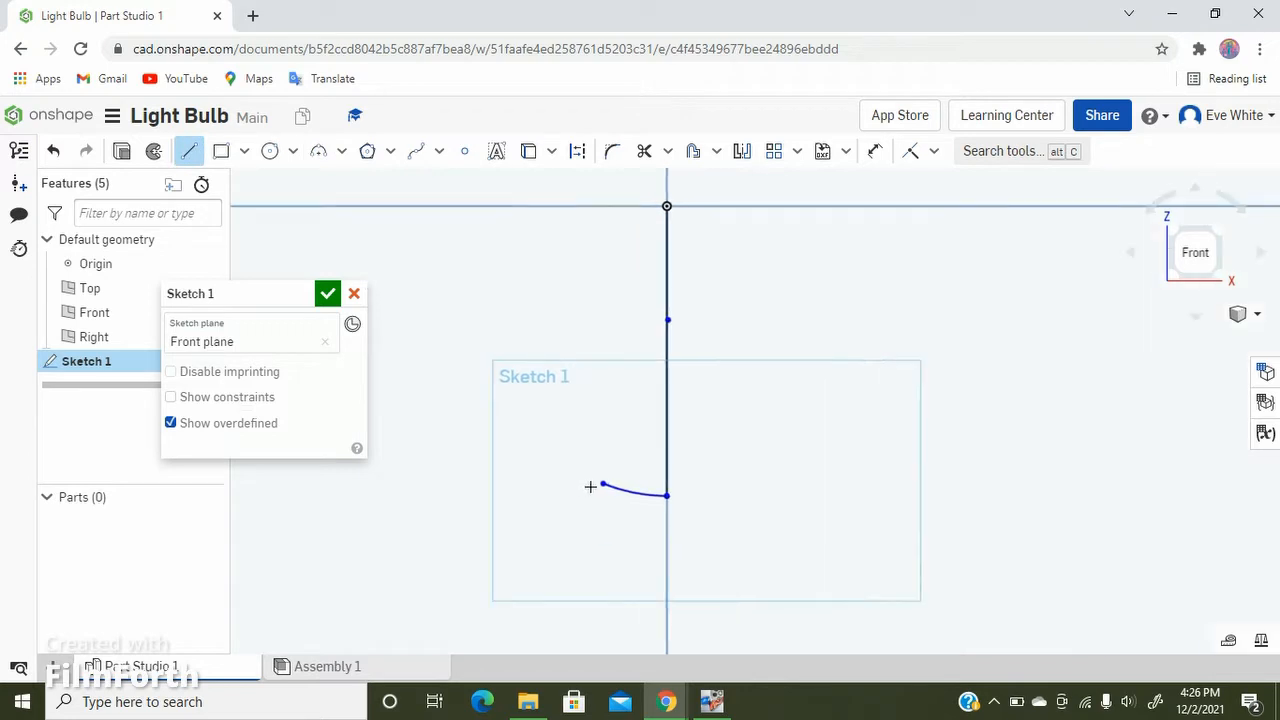
scroll(663, 363, down, 10)
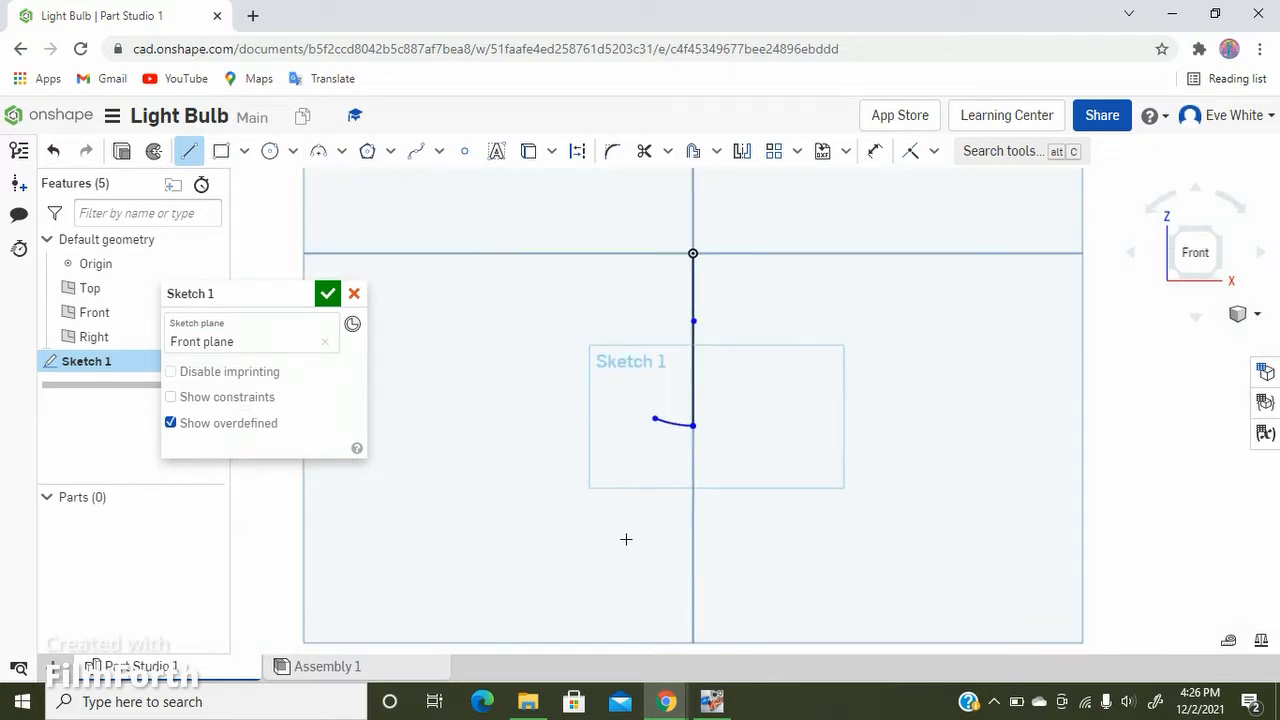
scroll(626, 537, up, 2)
middle_drag(812, 248, 797, 300)
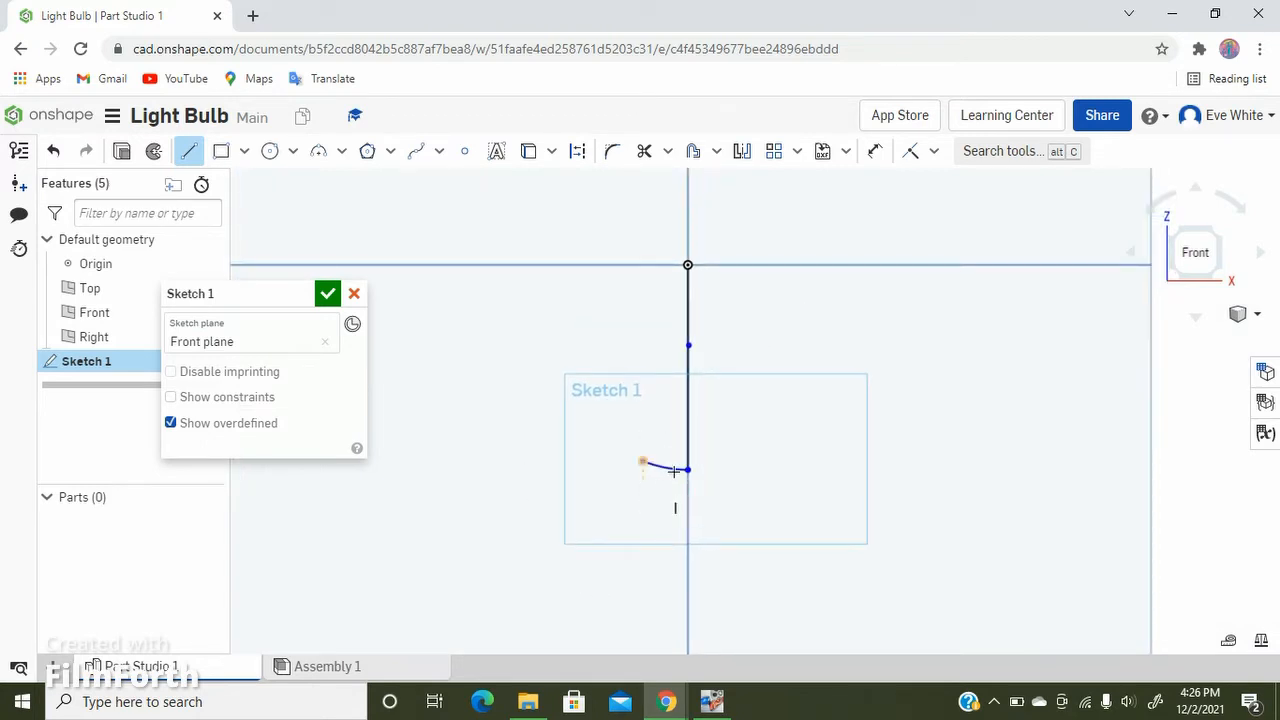
scroll(643, 458, up, 5)
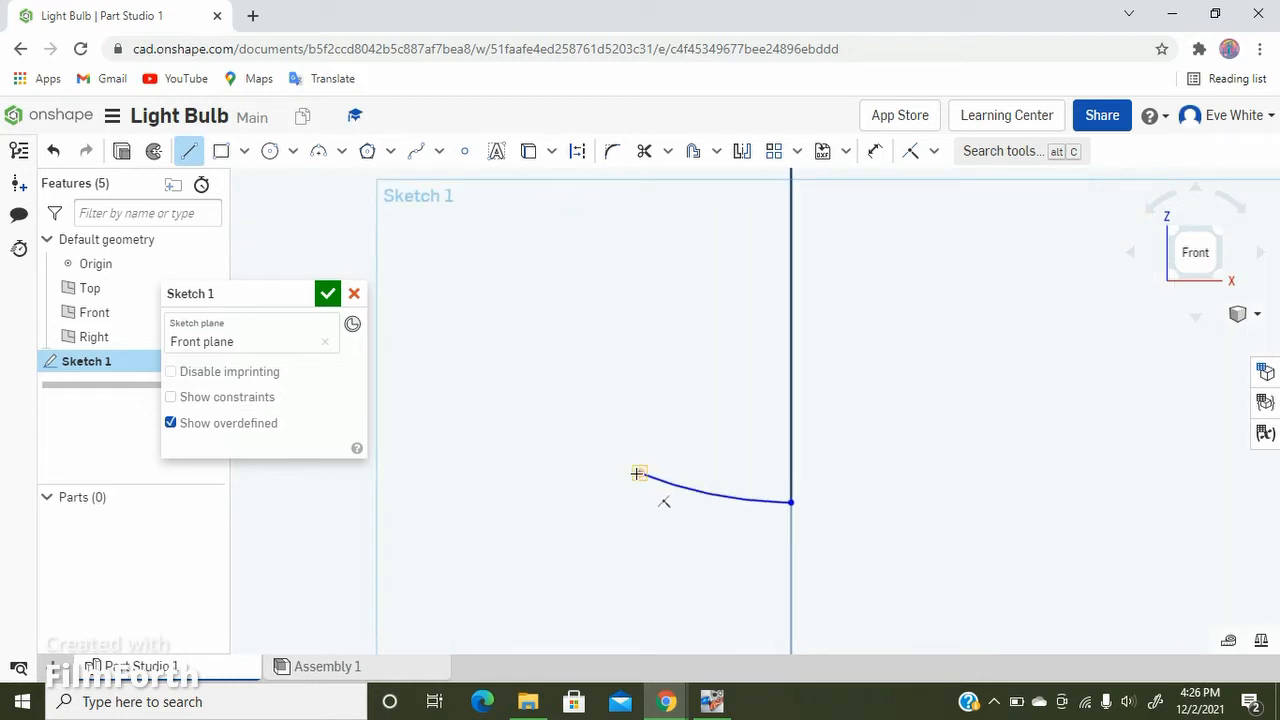
scroll(639, 473, up, 5)
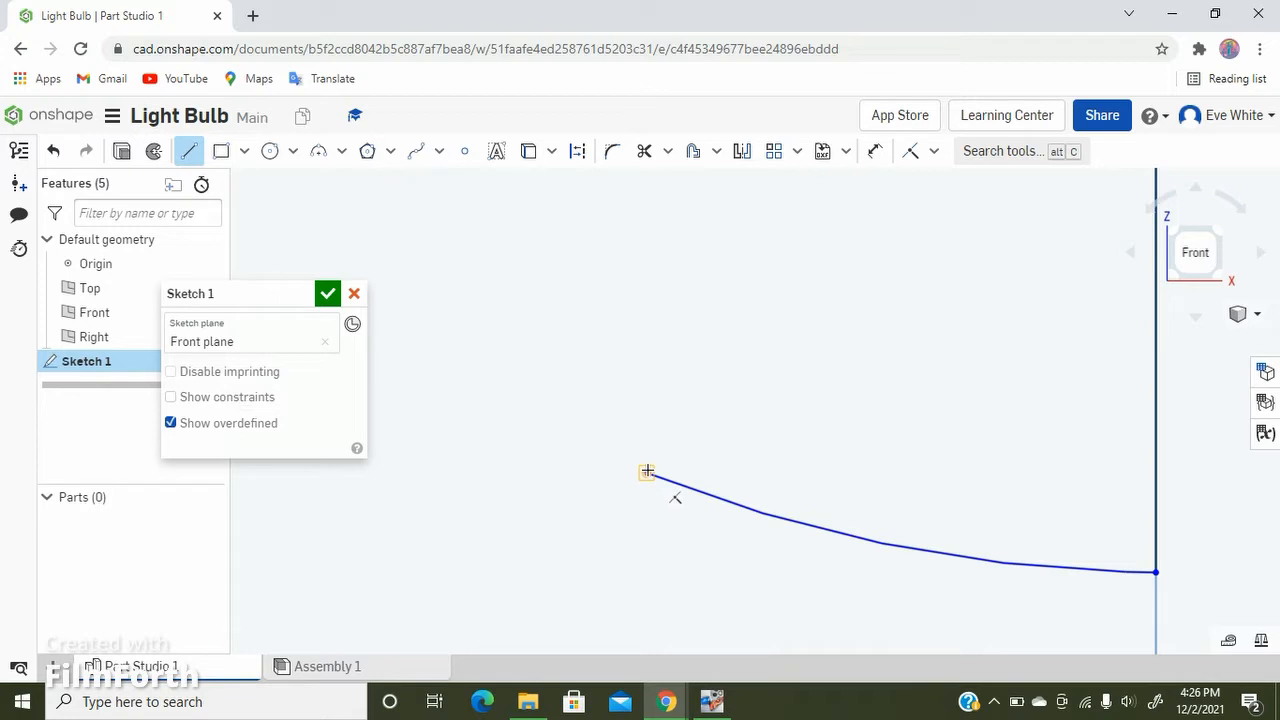
click(637, 472)
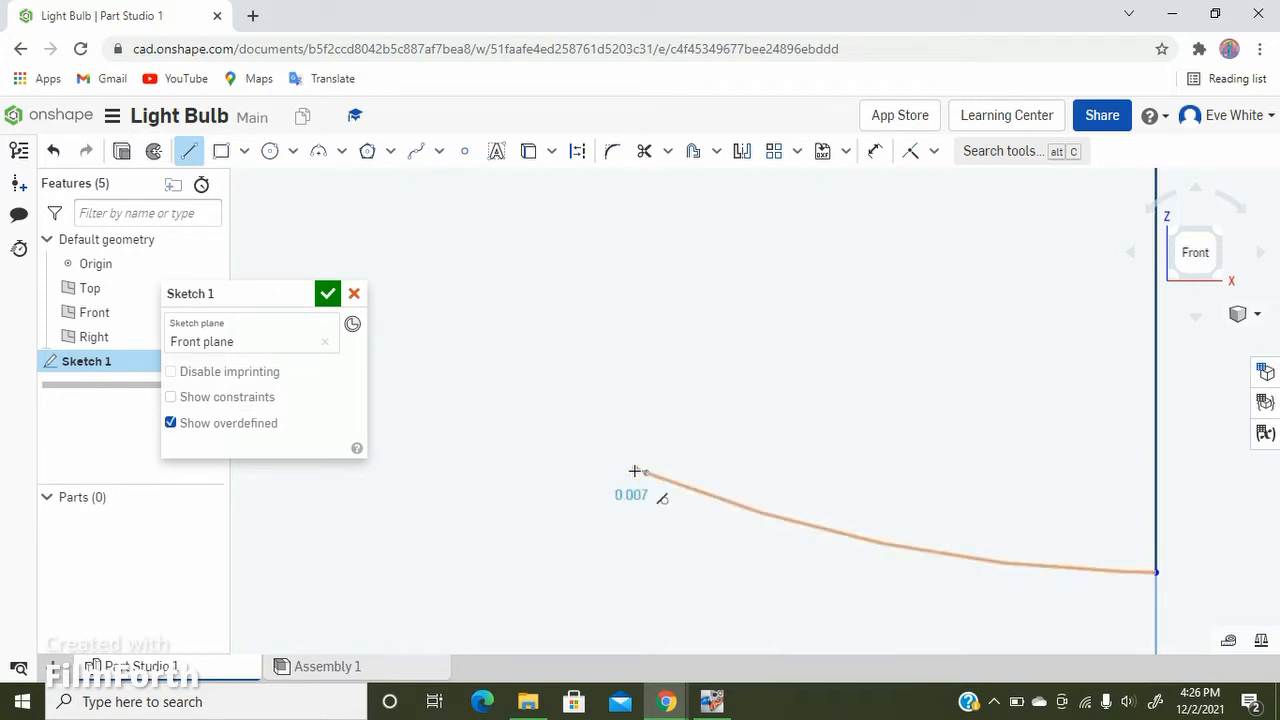
scroll(634, 474, up, 5)
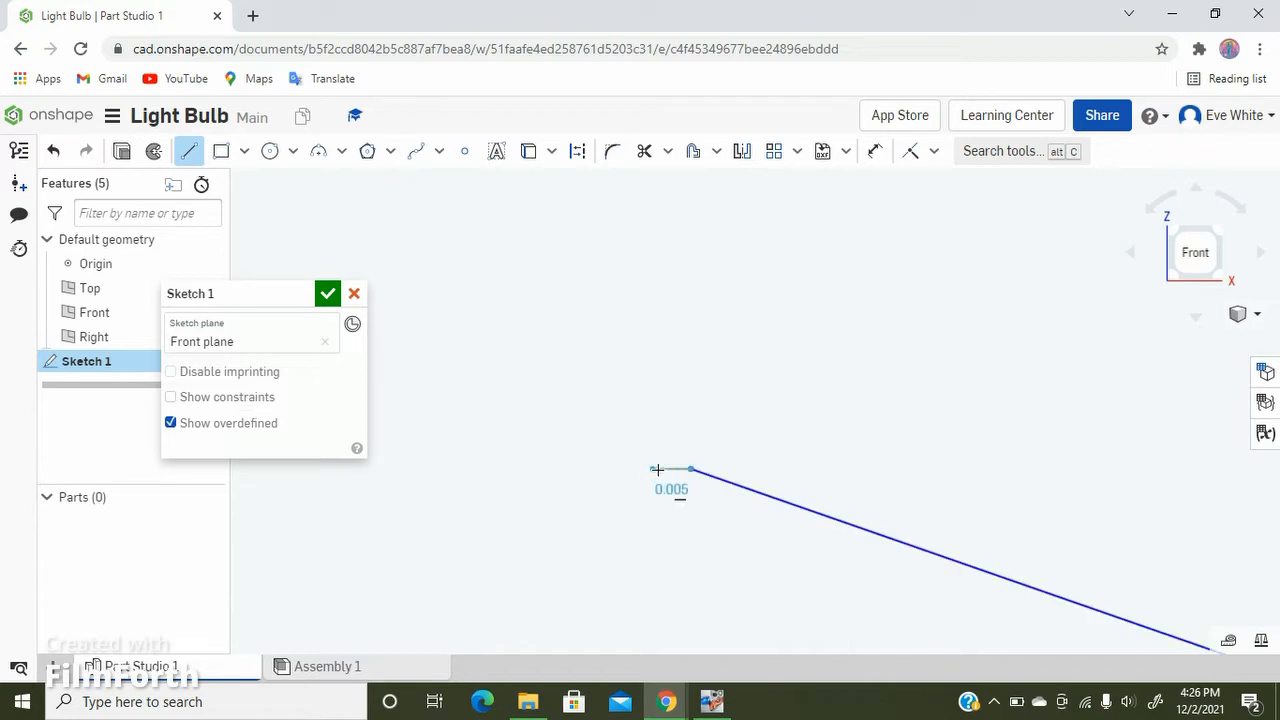
scroll(657, 469, up, 5)
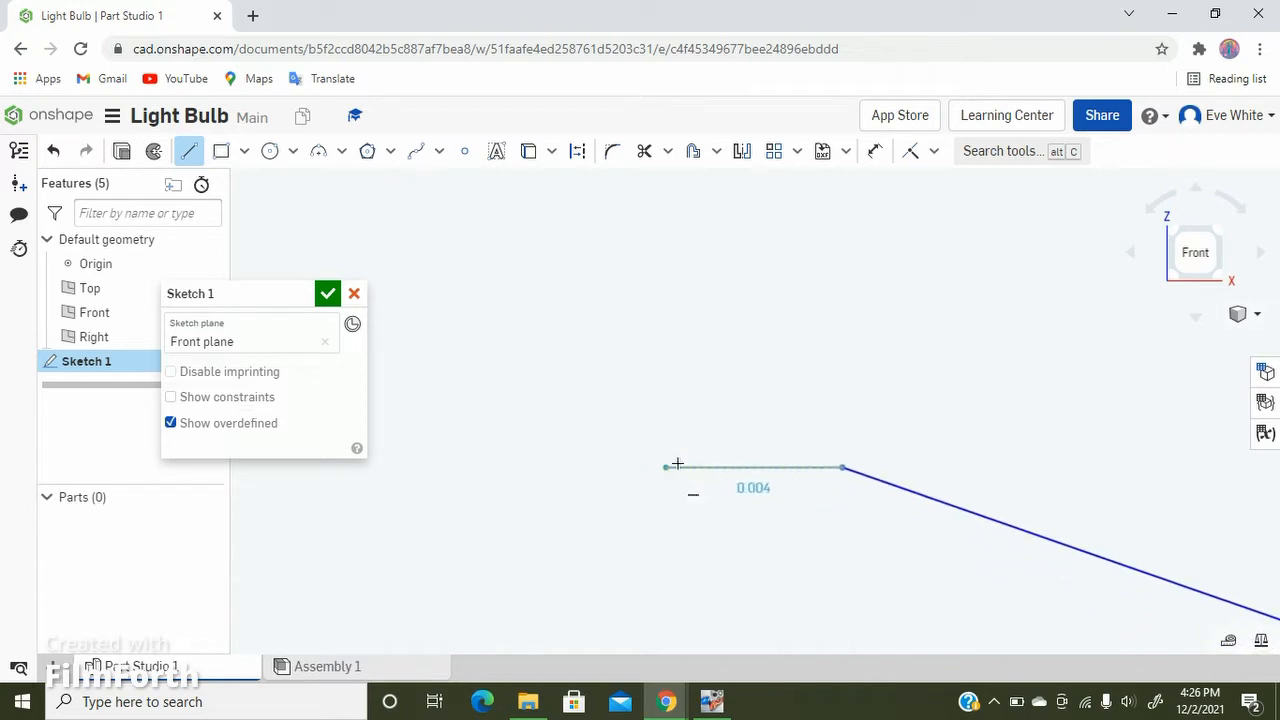
click(781, 469)
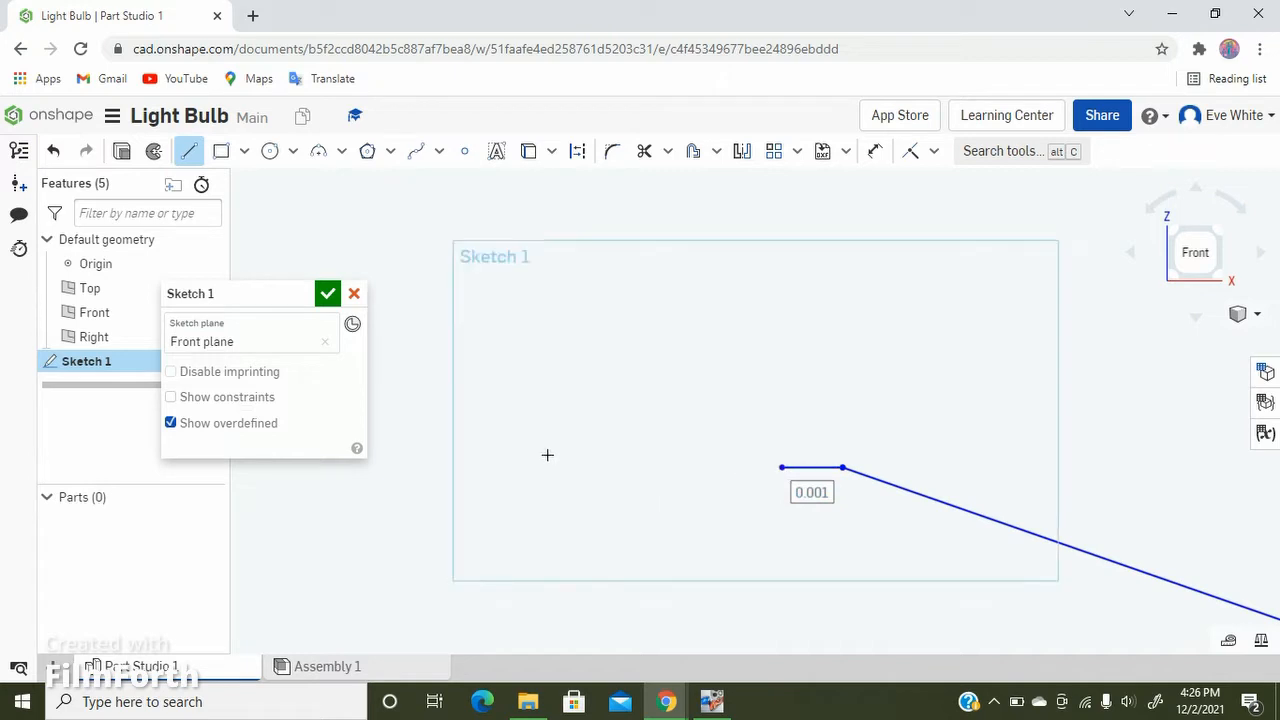
scroll(545, 455, down, 5)
scroll(545, 456, down, 5)
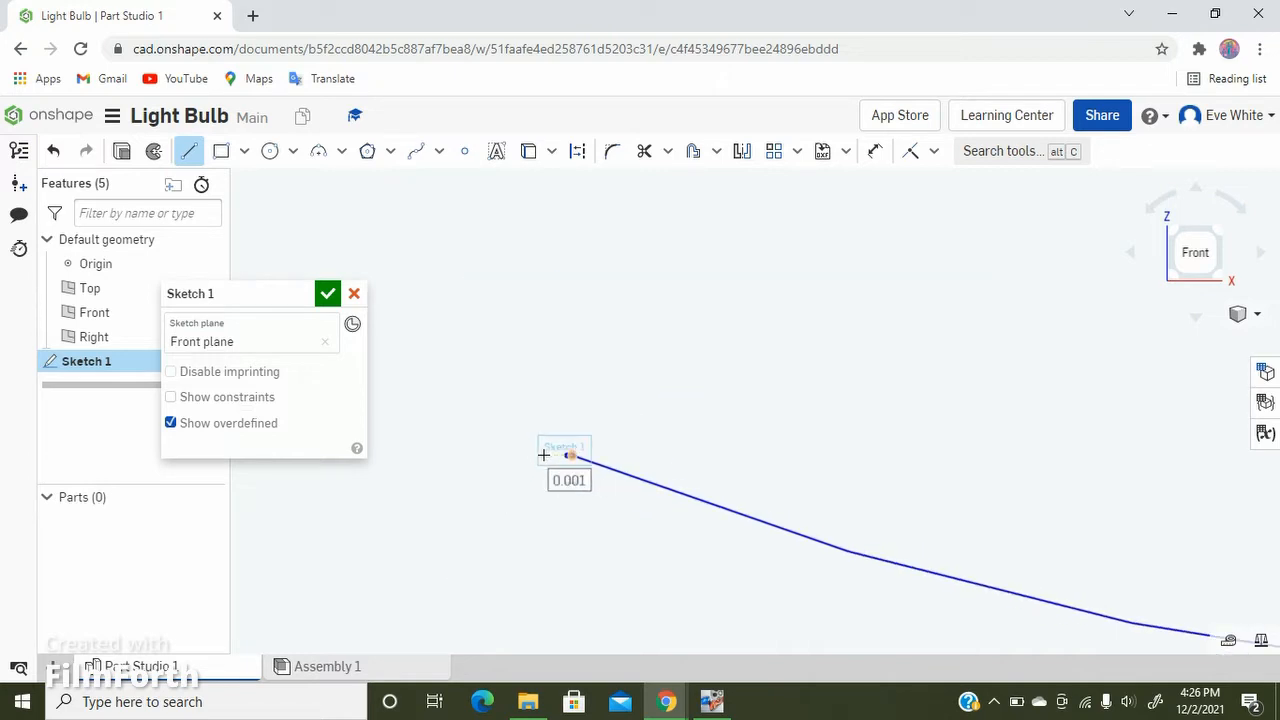
scroll(543, 457, up, 2)
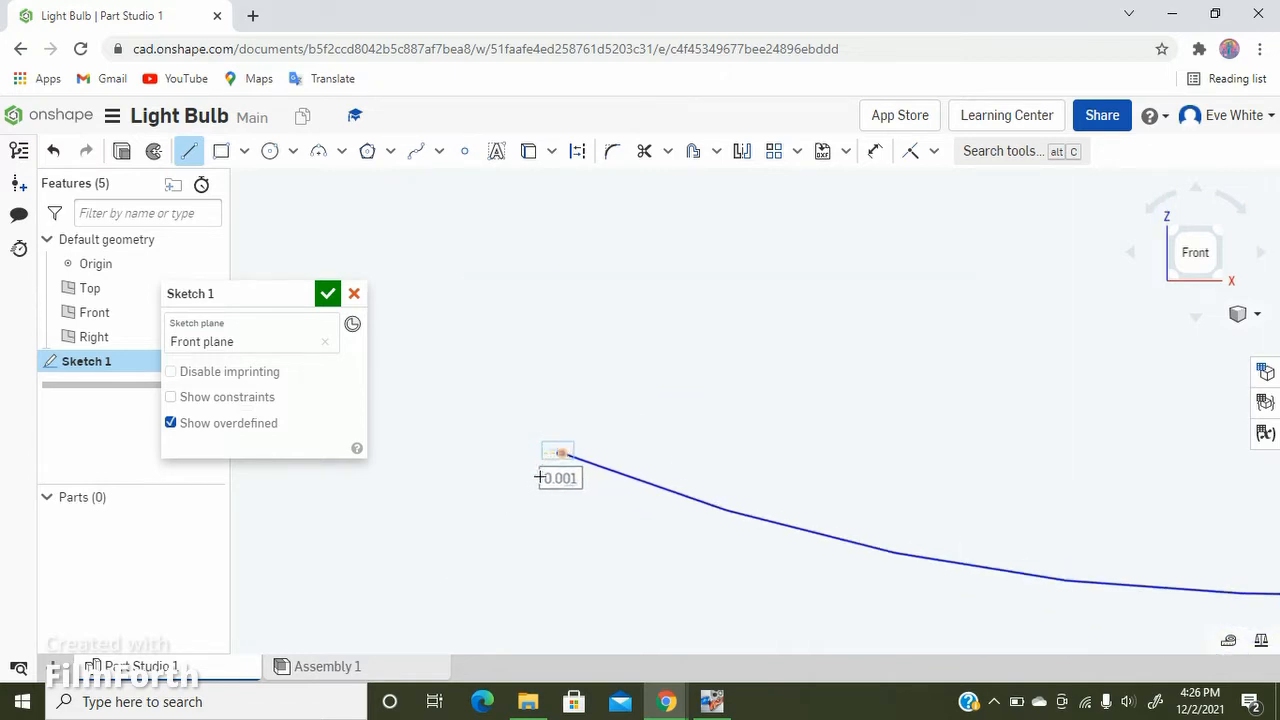
scroll(543, 462, down, 3)
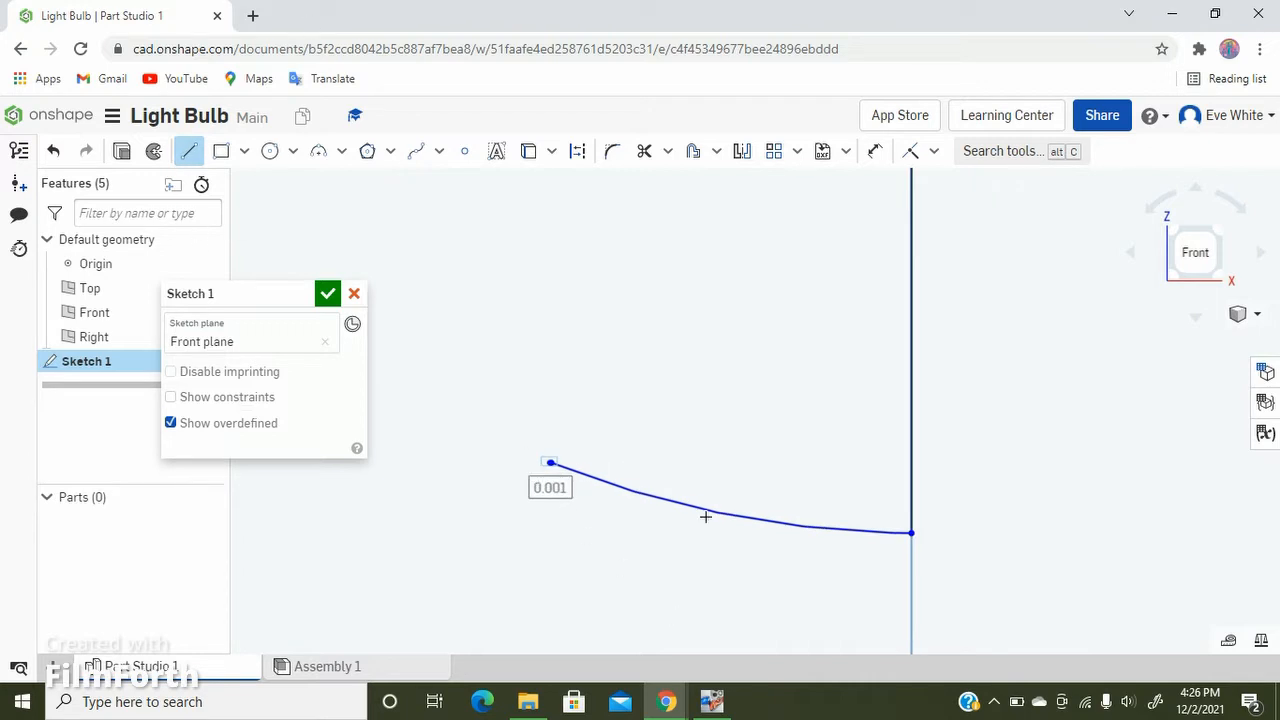
scroll(554, 466, down, 1)
scroll(546, 457, up, 6)
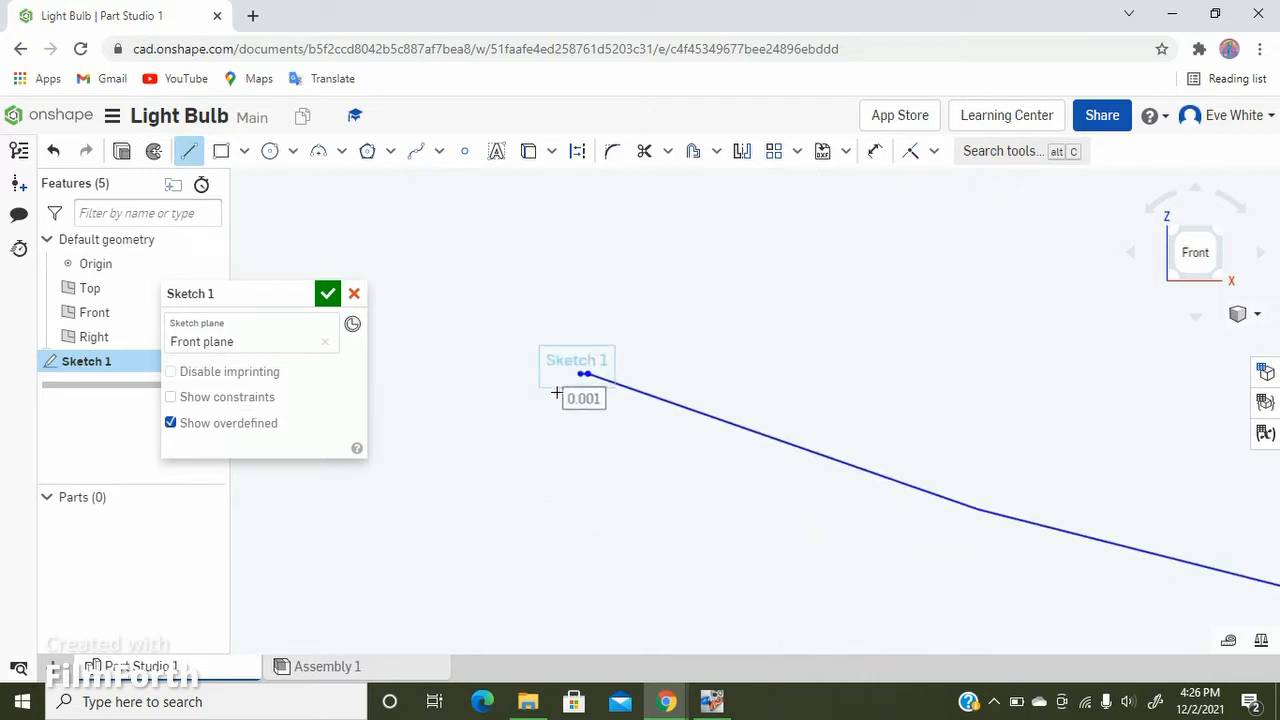
Step: Draw a slanted line about 0.175 long, rising up and to the left from the tiny horizontal line's free end
middle_drag(602, 267, 618, 334)
scroll(593, 375, up, 1)
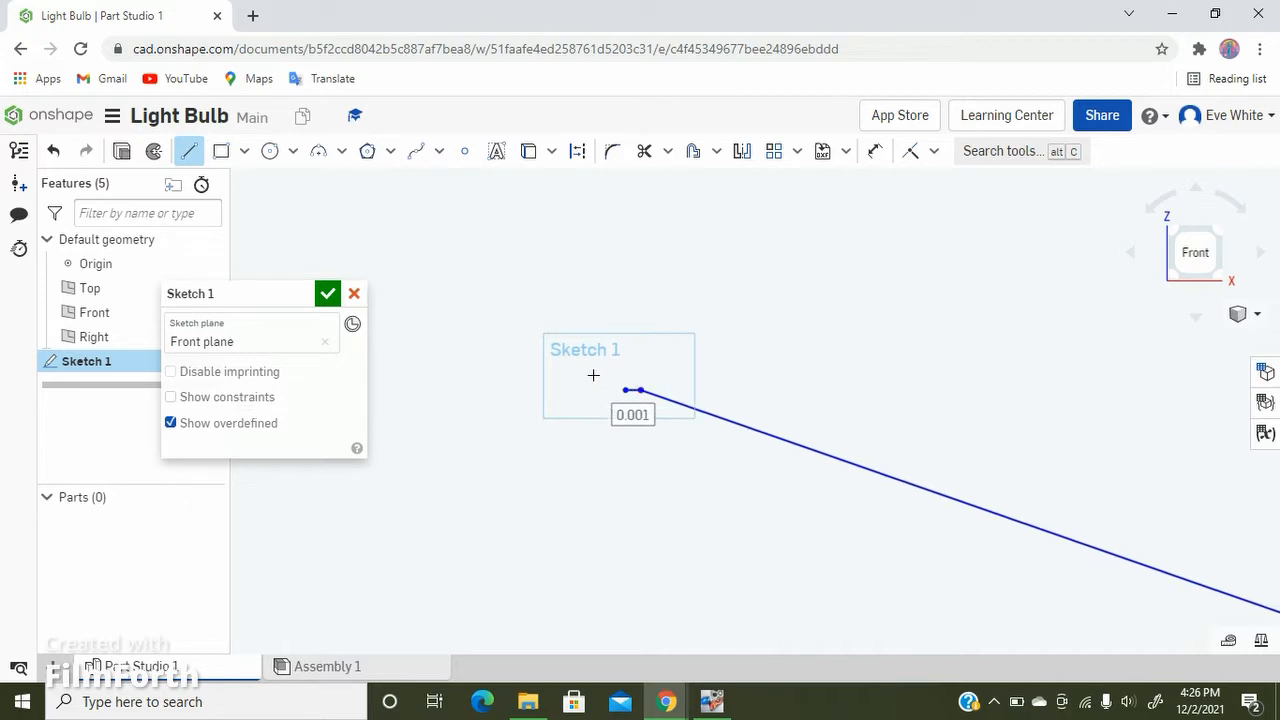
scroll(598, 375, up, 4)
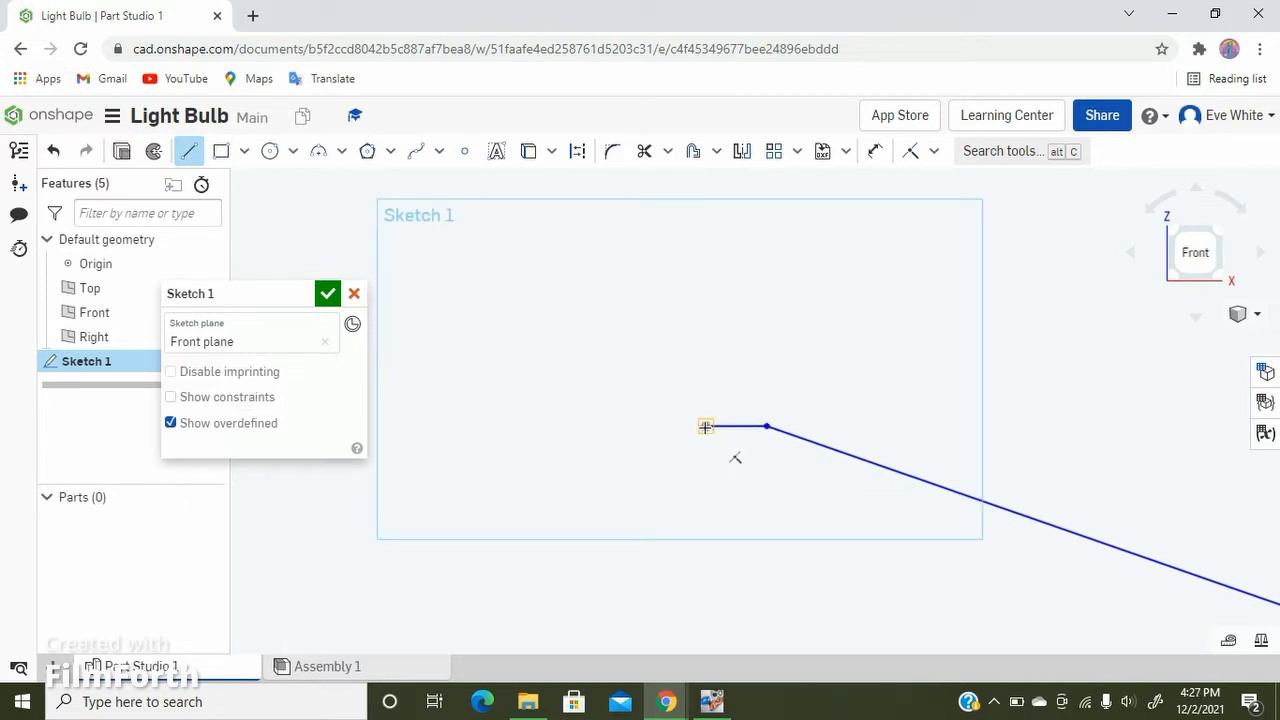
drag(705, 427, 634, 349)
scroll(600, 440, down, 4)
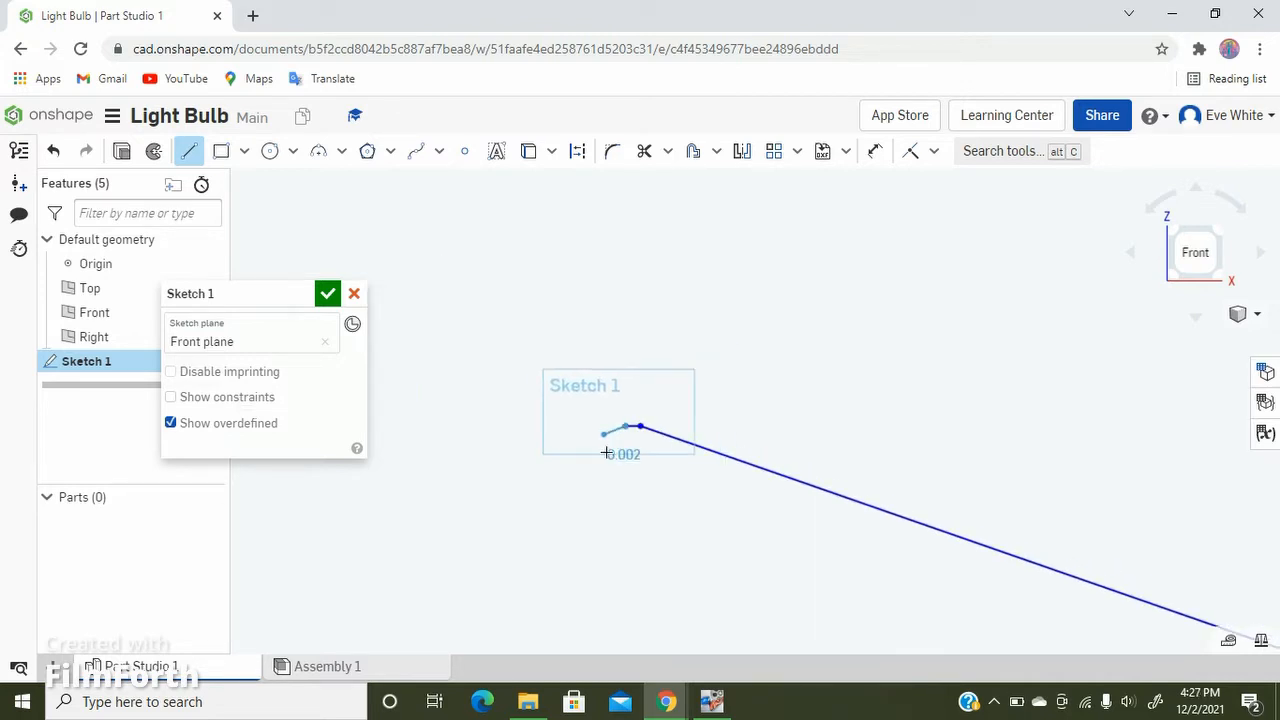
scroll(605, 510, down, 6)
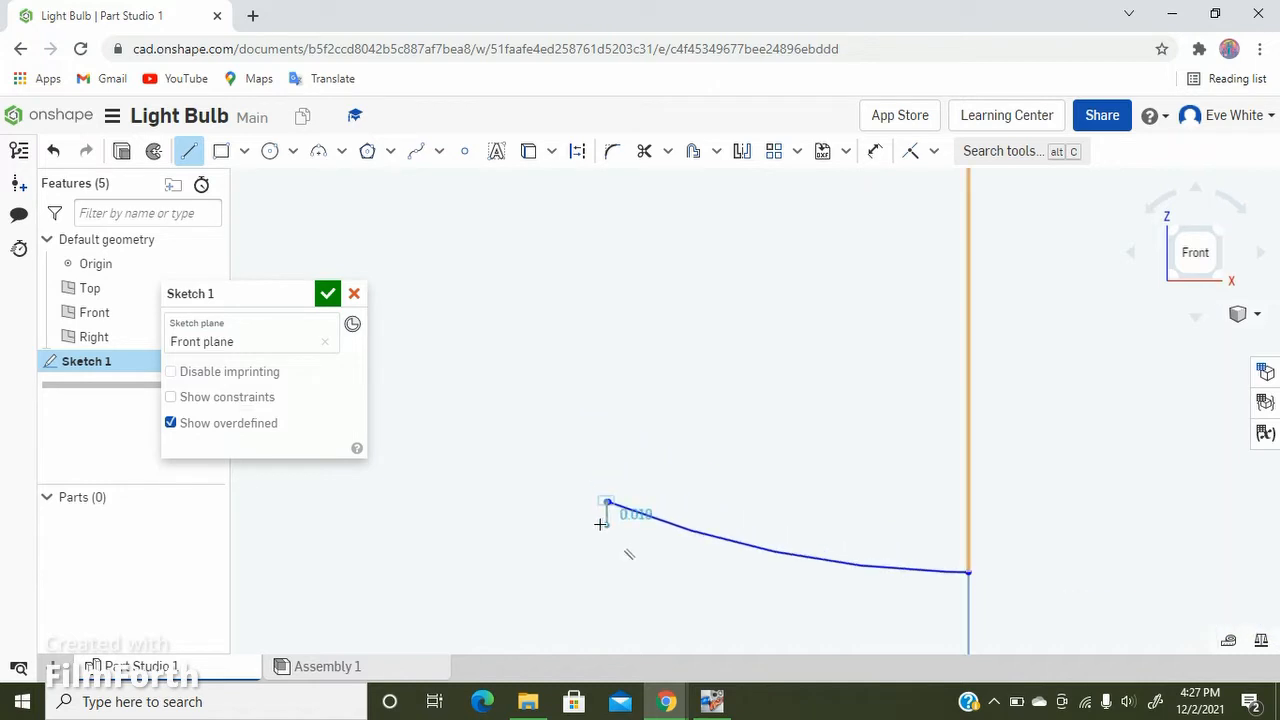
scroll(600, 520, down, 4)
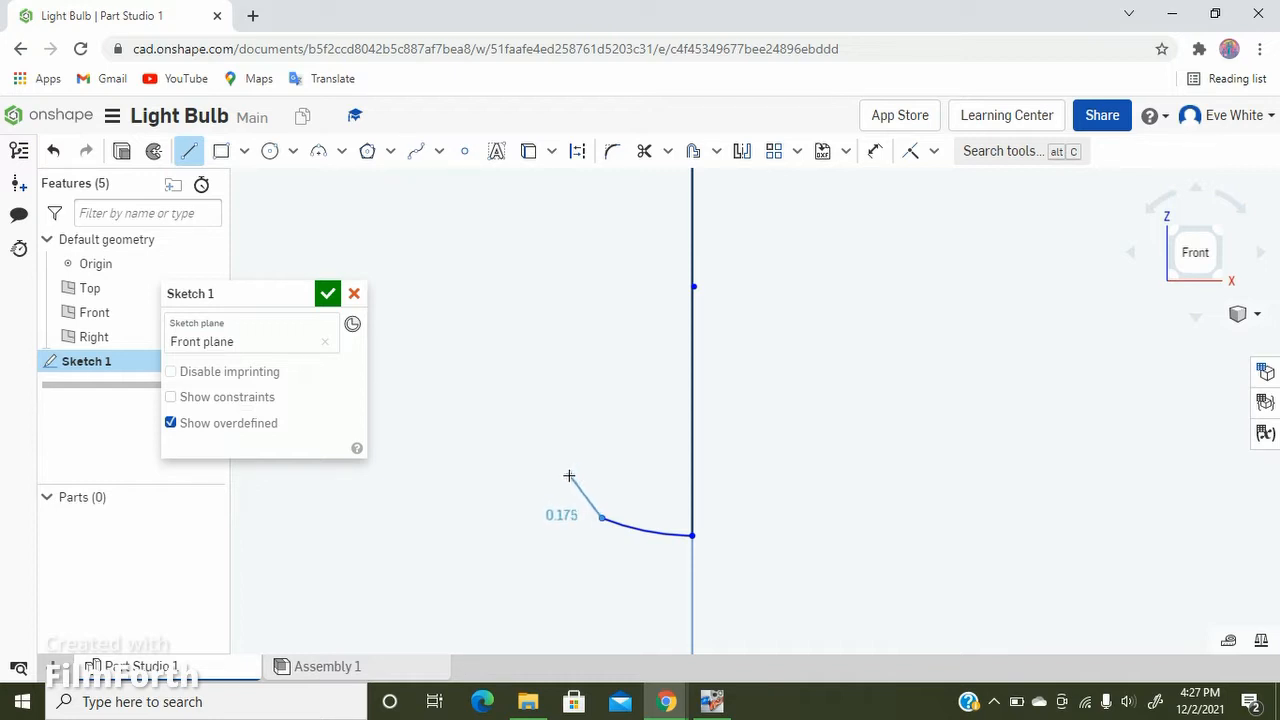
click(569, 476)
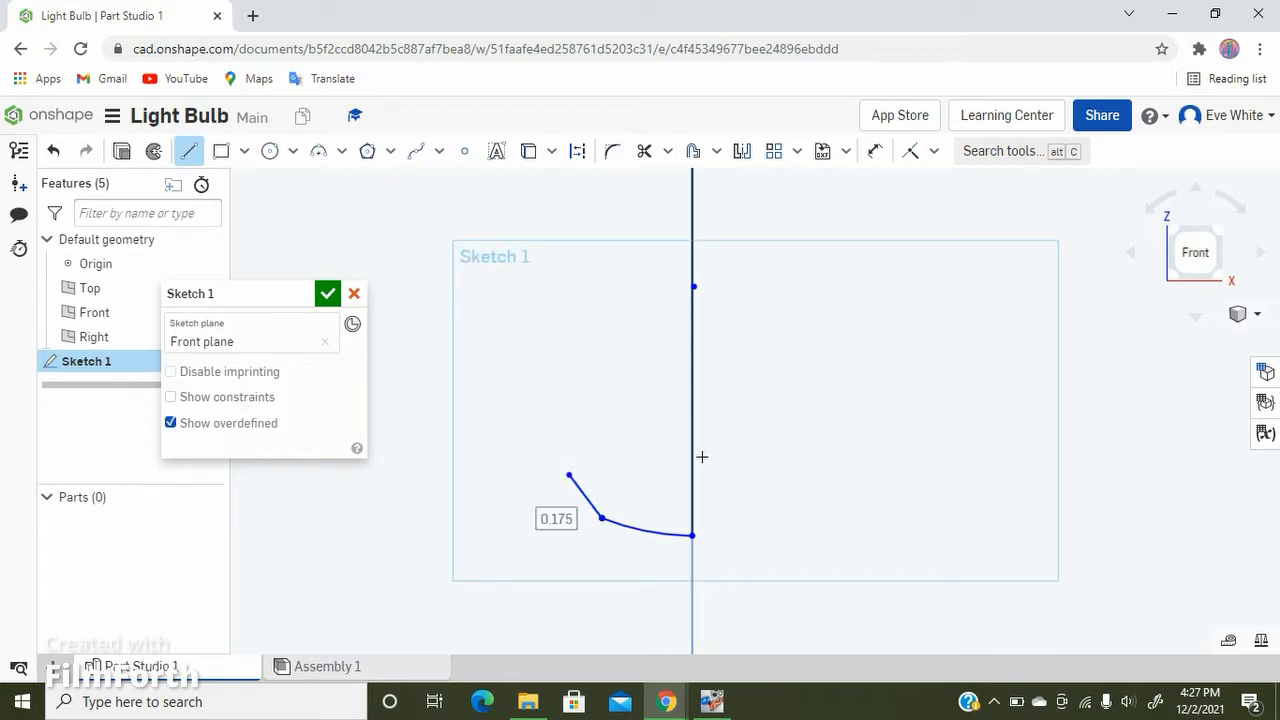
Step: Draw a tiny vertical line about 0.001 long, straight up from the slanted line's upper end
scroll(591, 419, down, 4)
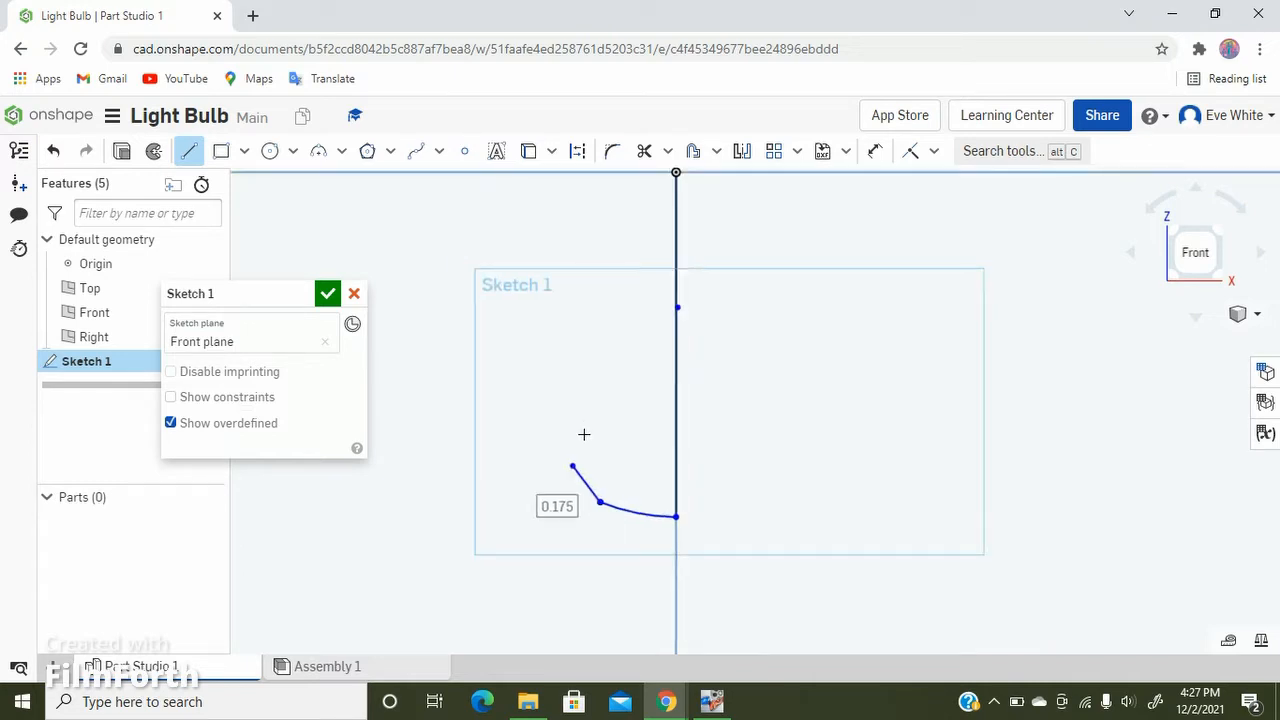
scroll(583, 436, up, 1)
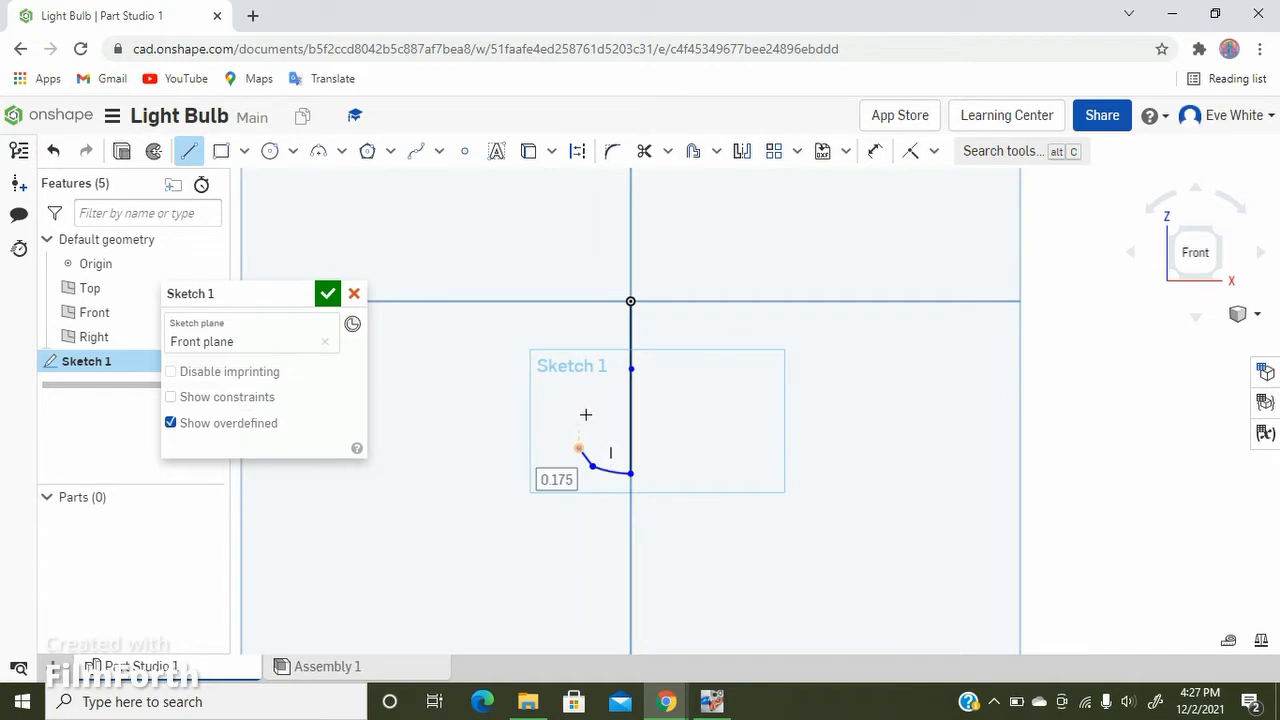
scroll(586, 414, up, 3)
scroll(586, 414, up, 1)
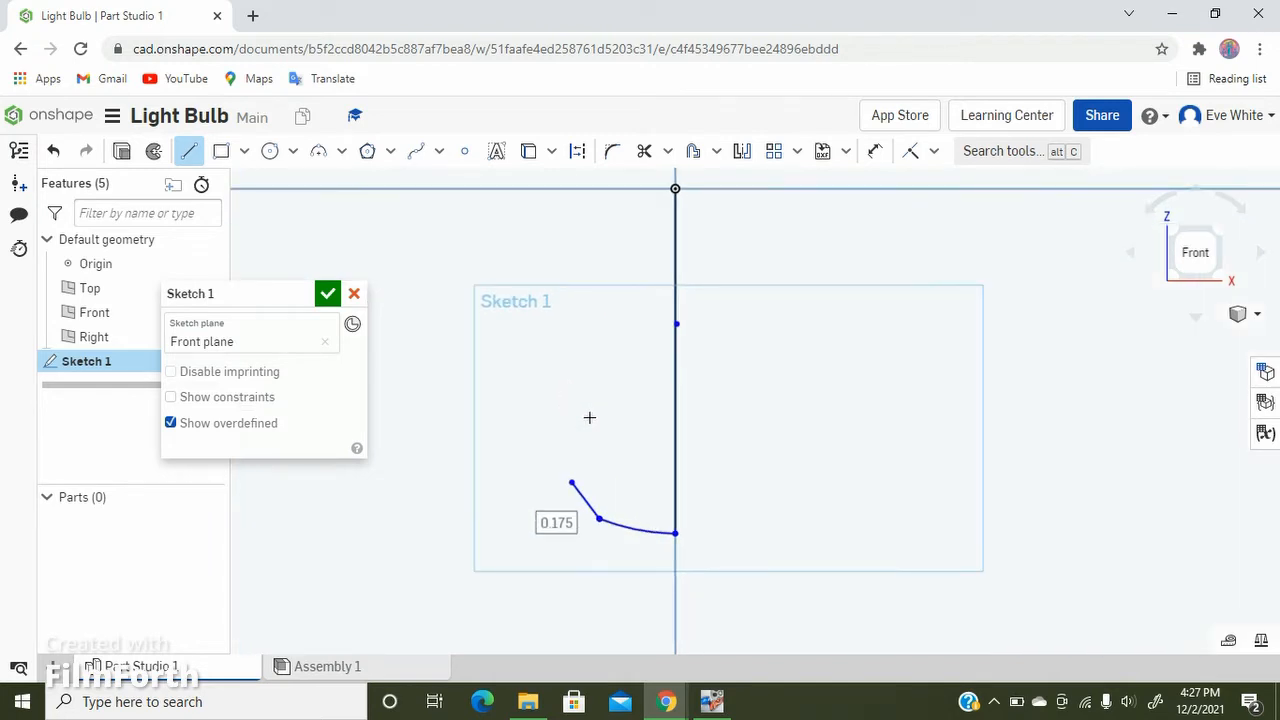
scroll(589, 417, down, 5)
scroll(590, 452, up, 5)
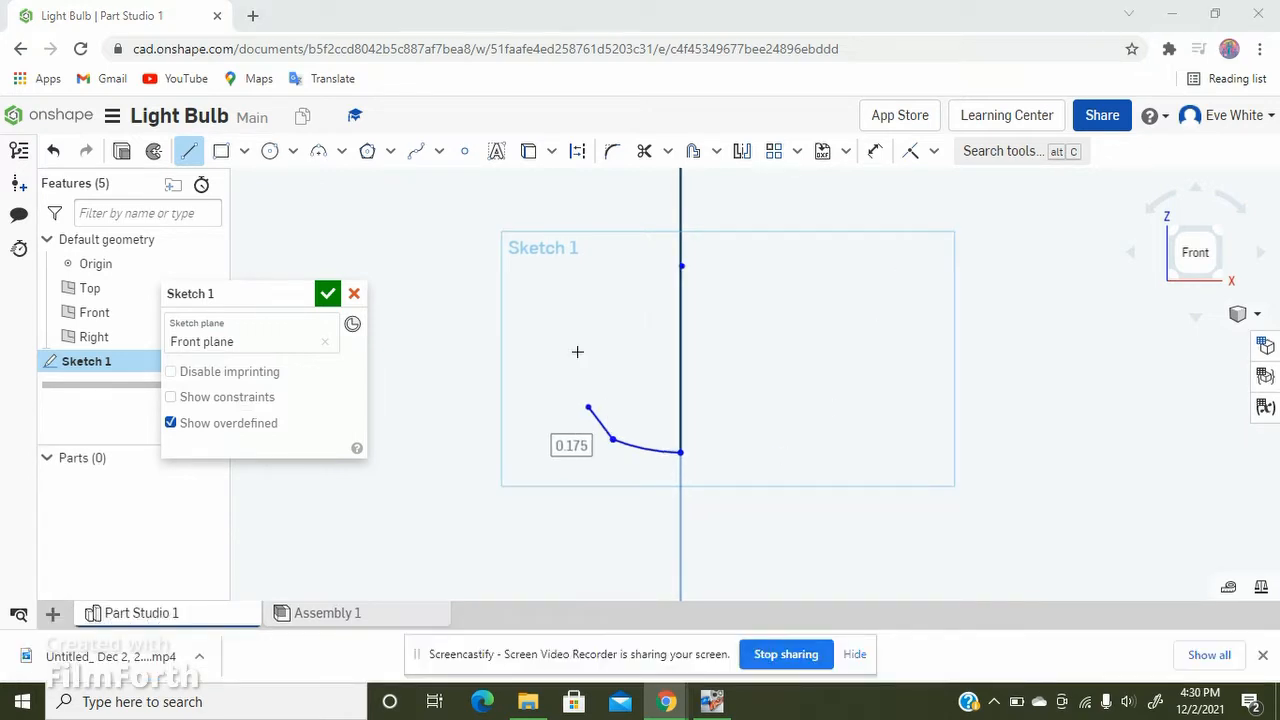
scroll(588, 407, up, 6)
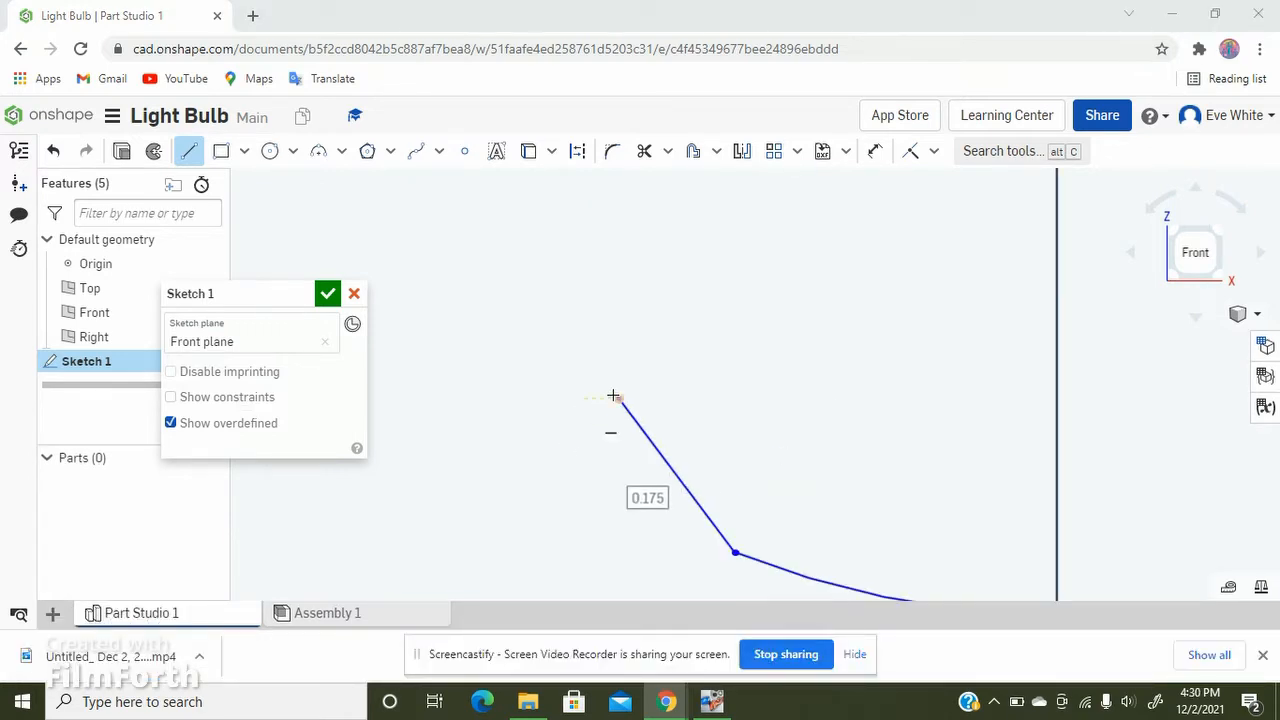
scroll(620, 398, up, 3)
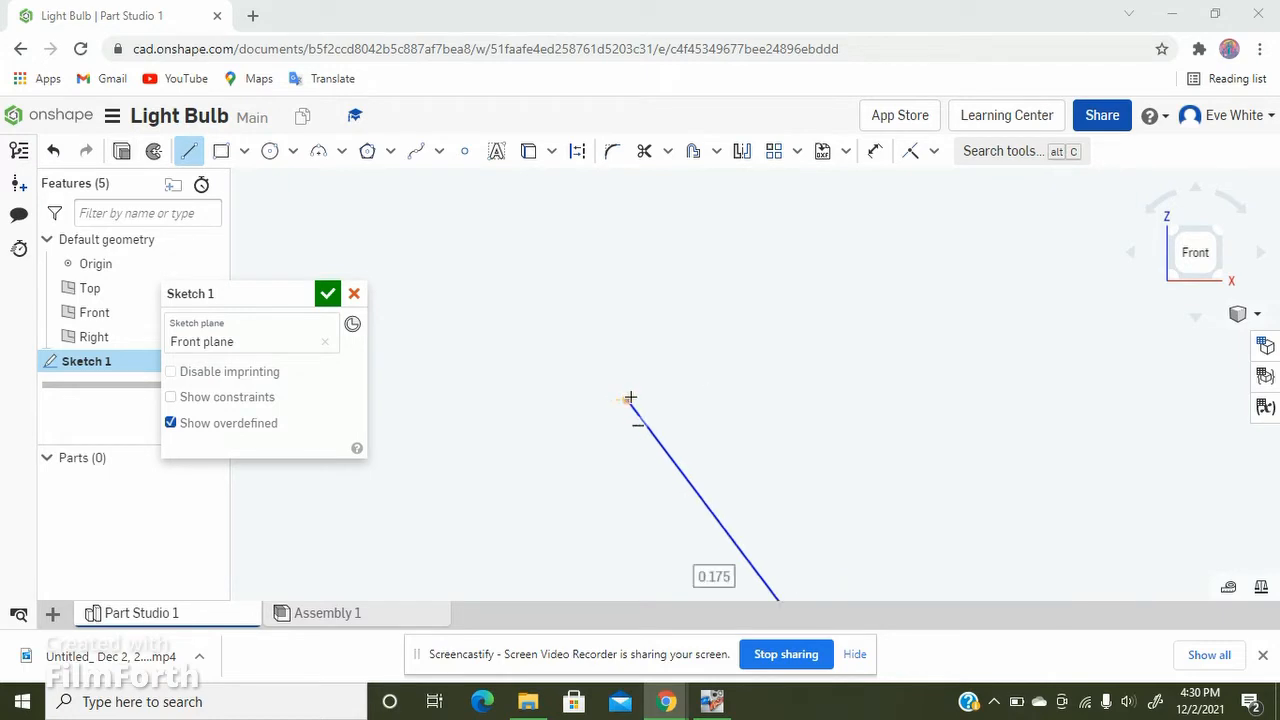
scroll(631, 397, up, 4)
scroll(608, 411, up, 2)
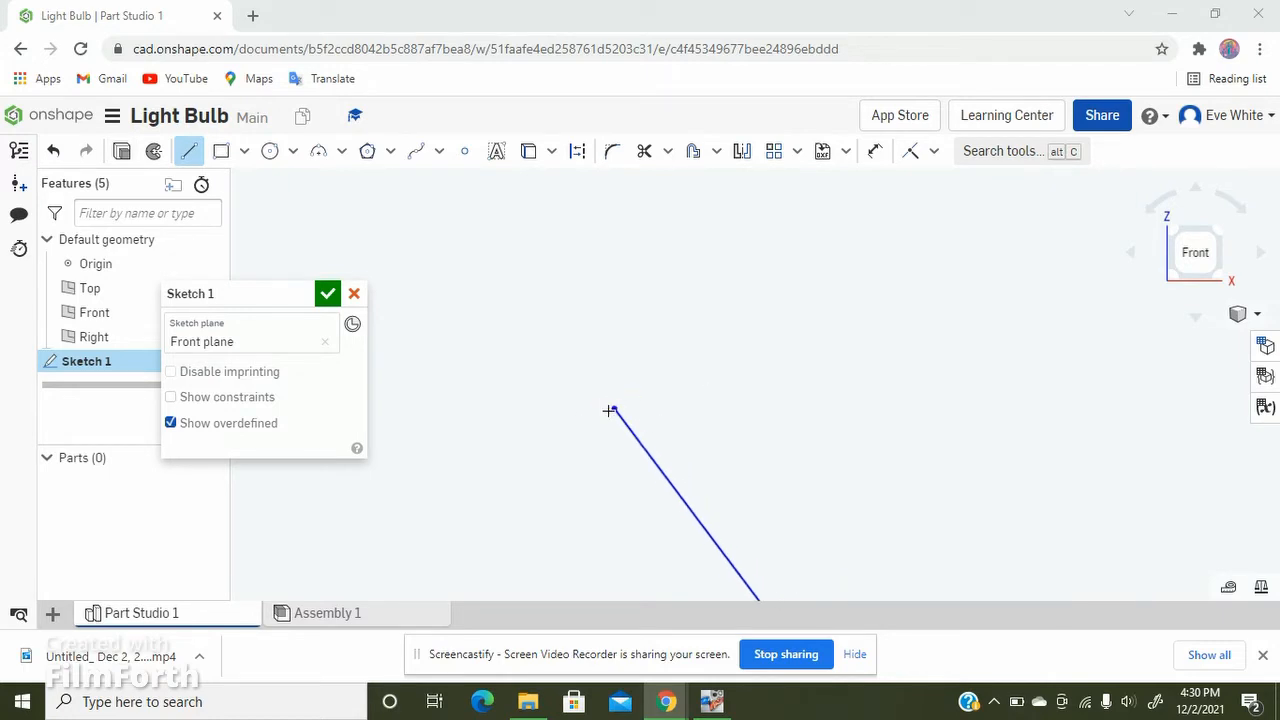
scroll(608, 411, up, 2)
scroll(645, 395, up, 3)
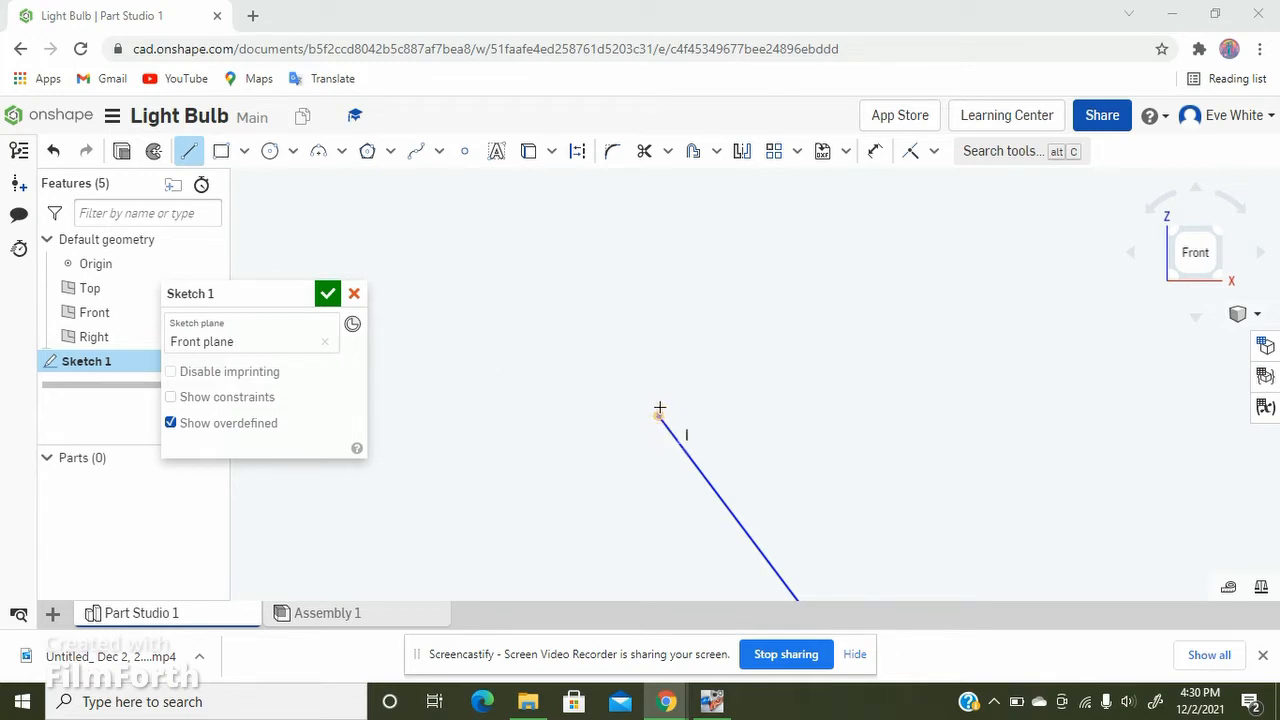
click(659, 414)
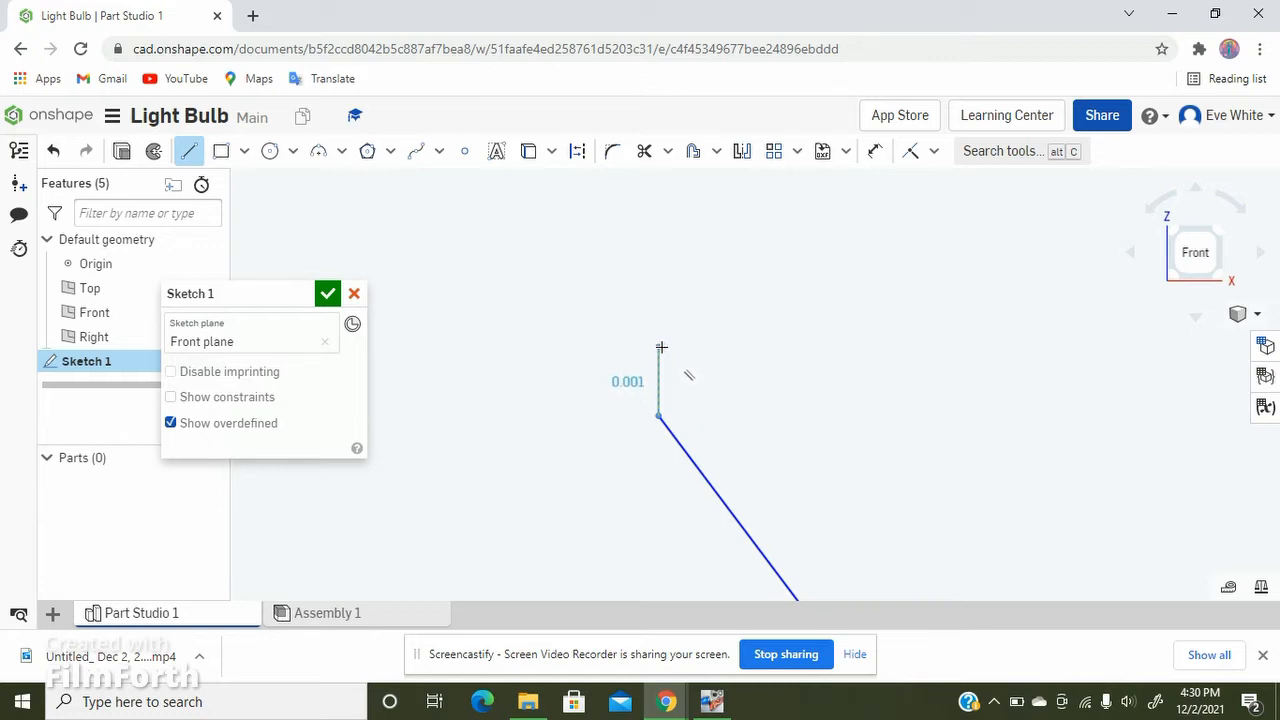
double_click(661, 347)
Step: Draw a three-point arc of about 0.173 radius from the tiny vertical line's upper end, curving up and to the left
scroll(486, 290, down, 4)
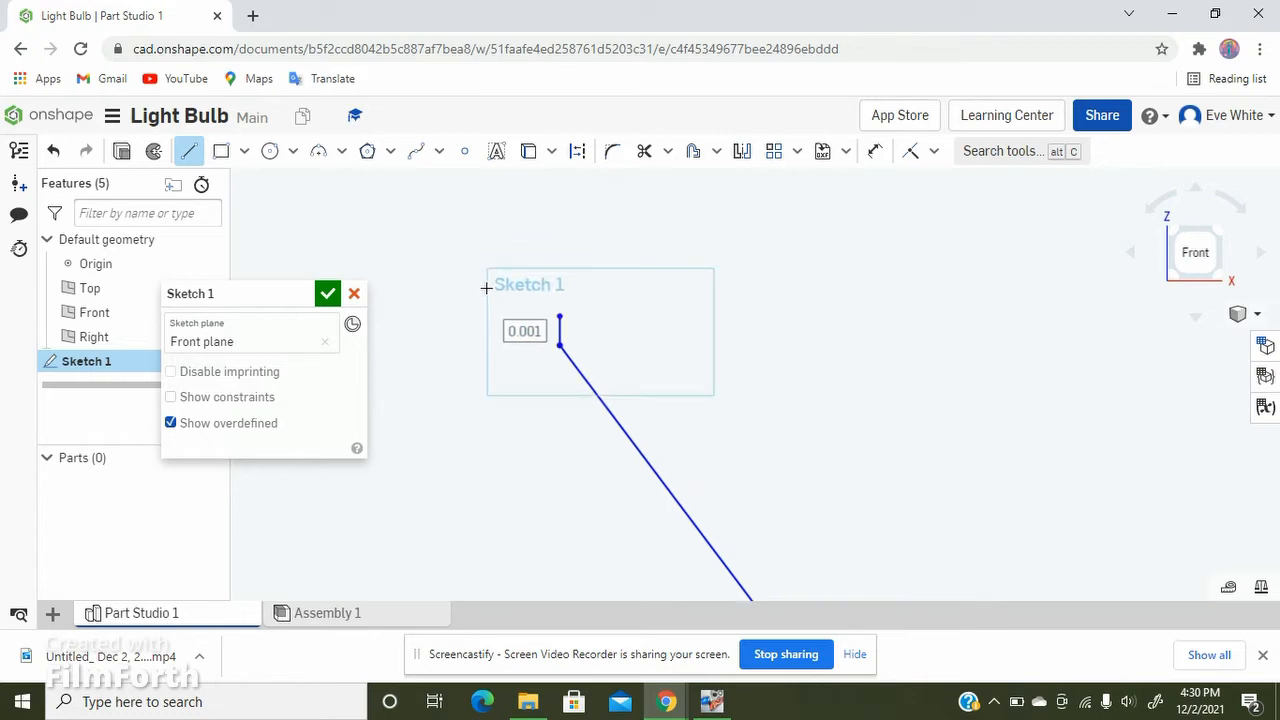
scroll(486, 290, down, 3)
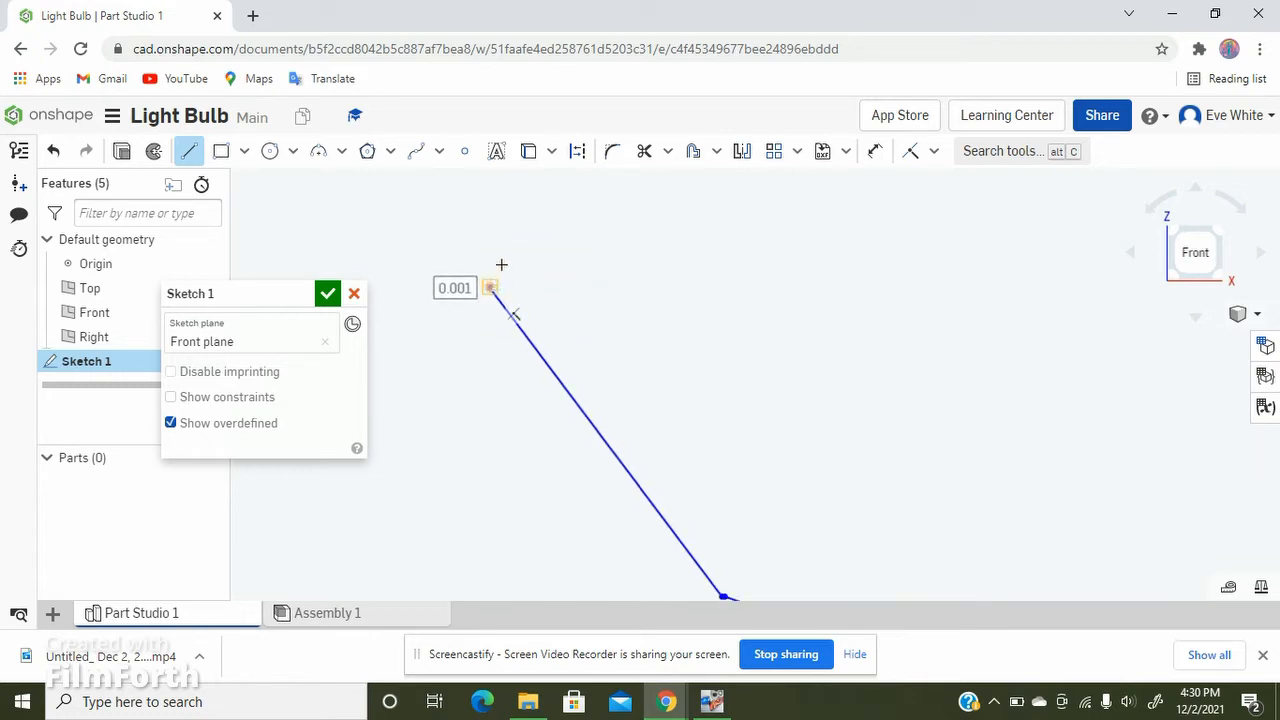
scroll(501, 265, down, 3)
scroll(830, 483, down, 5)
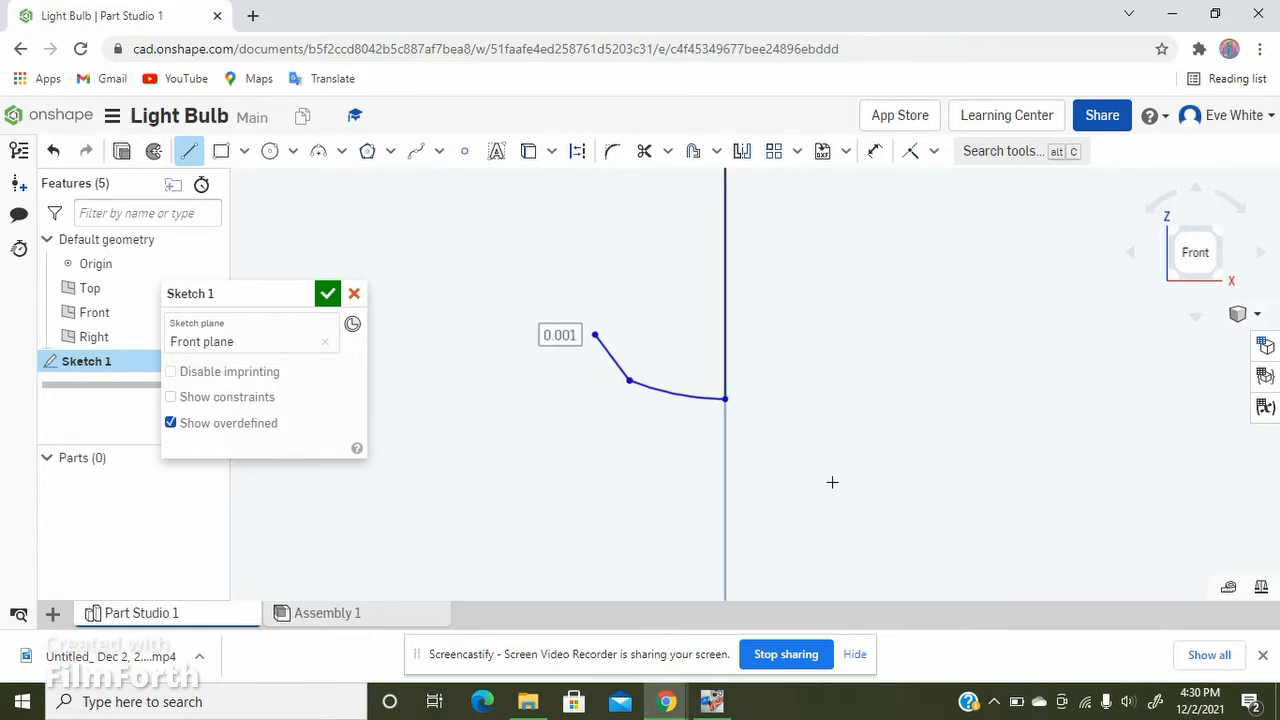
scroll(705, 375, up, 5)
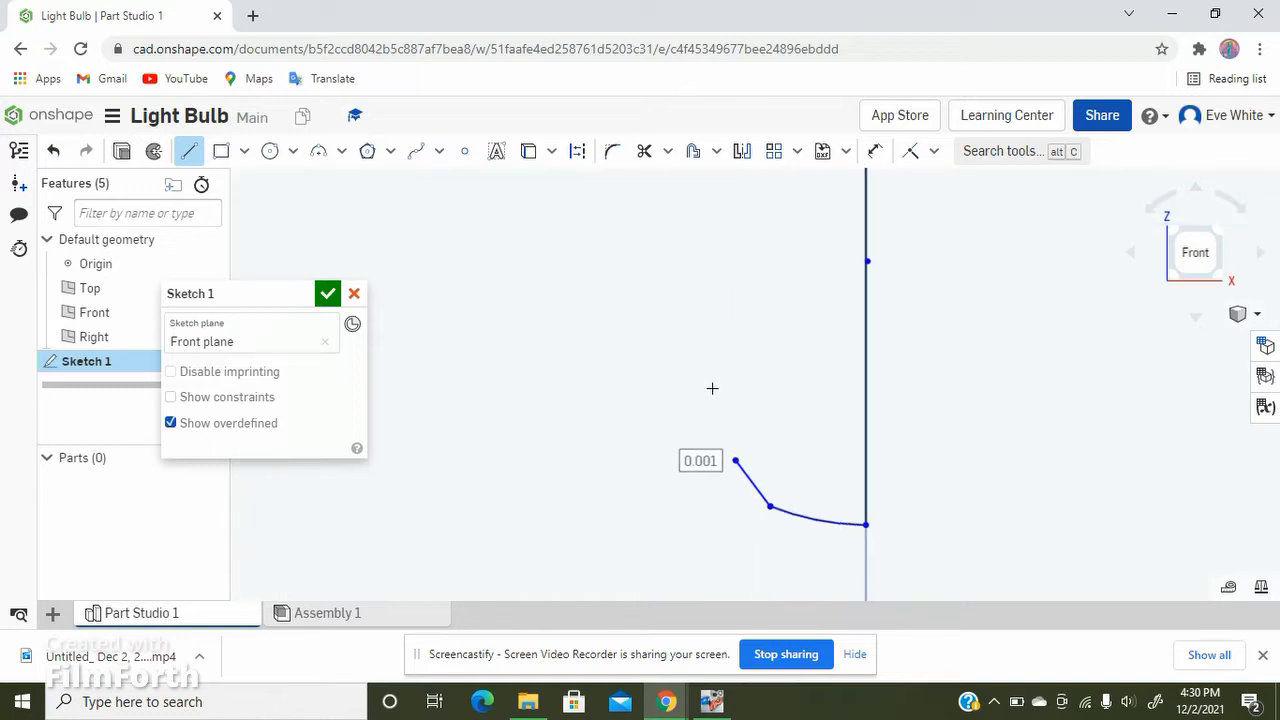
scroll(781, 576, up, 3)
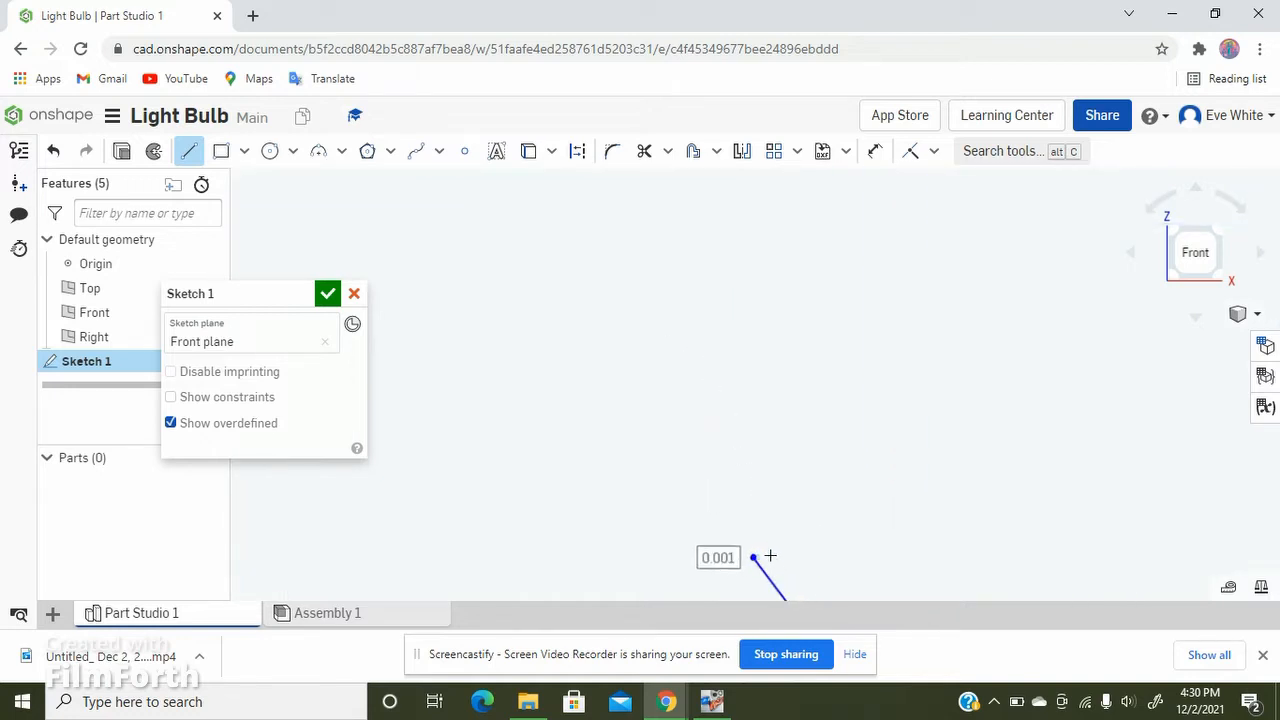
scroll(736, 559, up, 6)
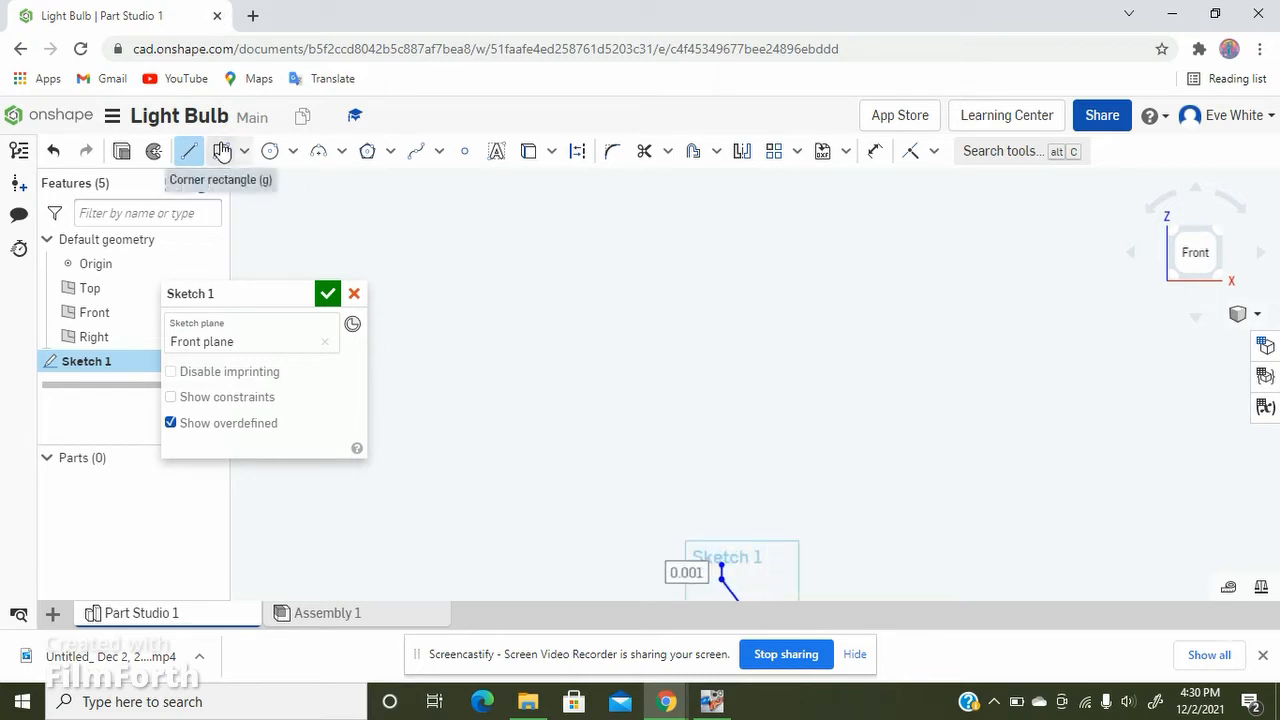
click(318, 151)
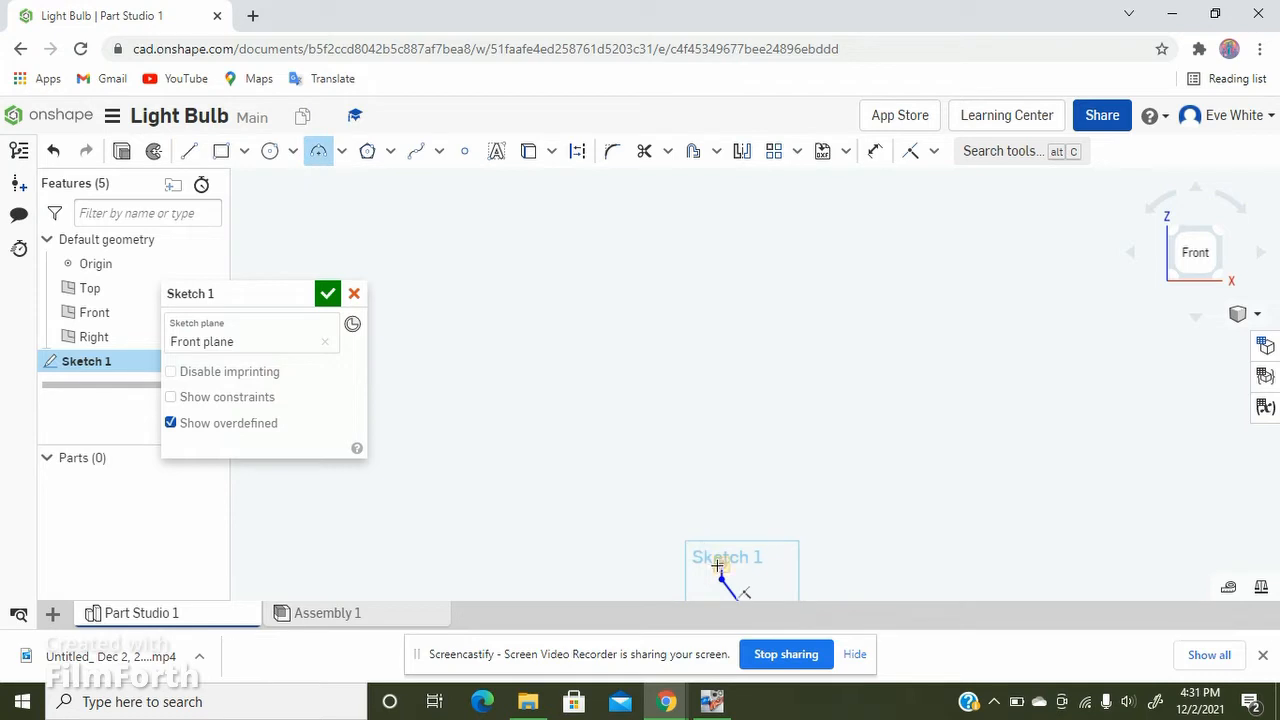
scroll(472, 355, down, 5)
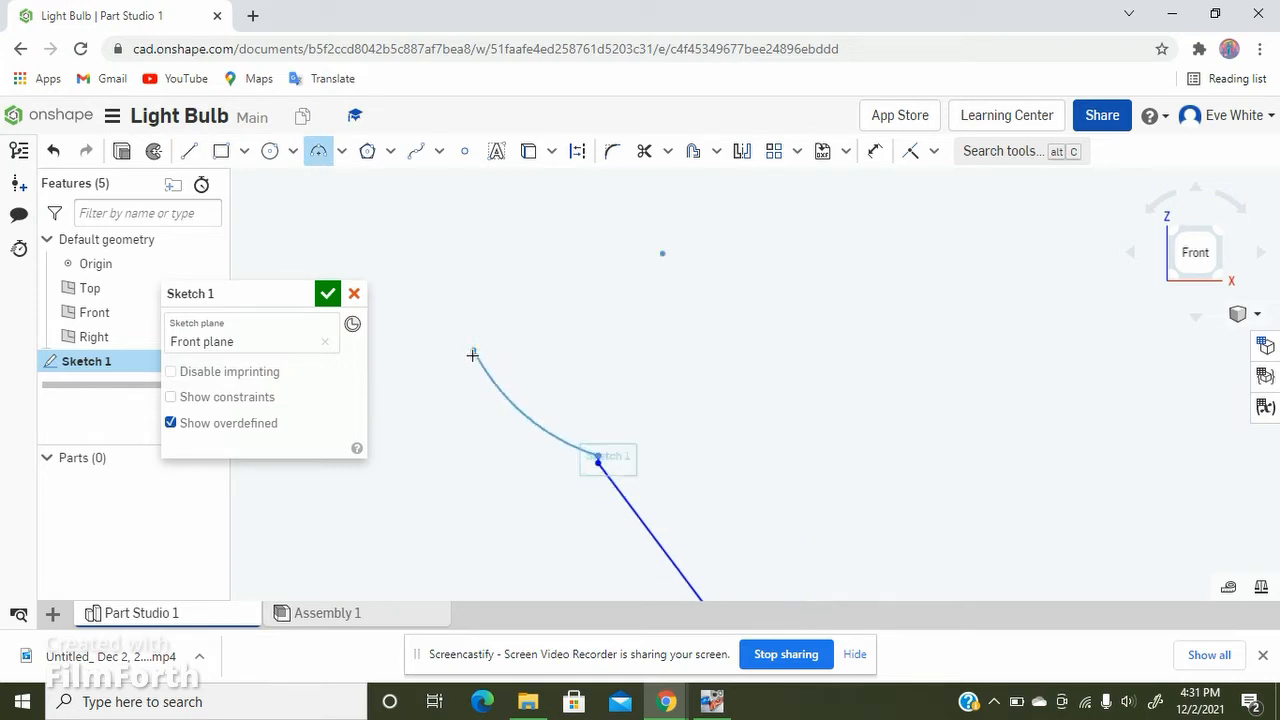
scroll(473, 357, down, 6)
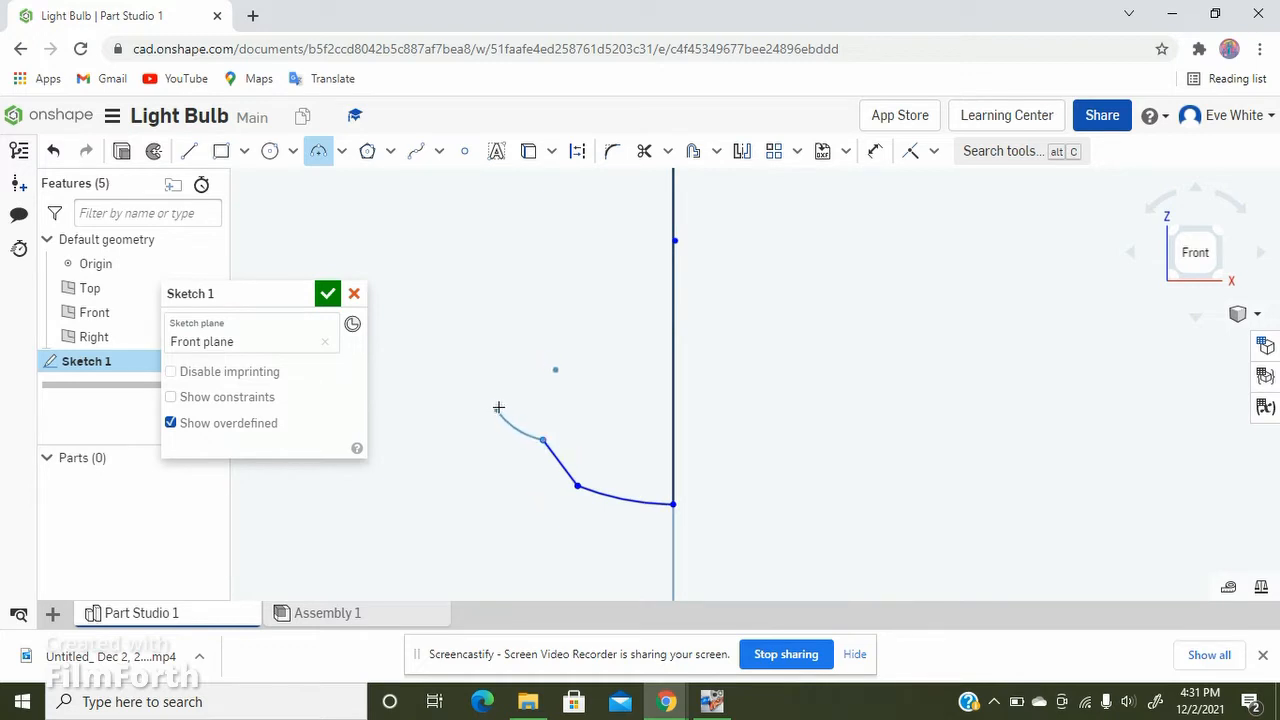
scroll(501, 404, down, 5)
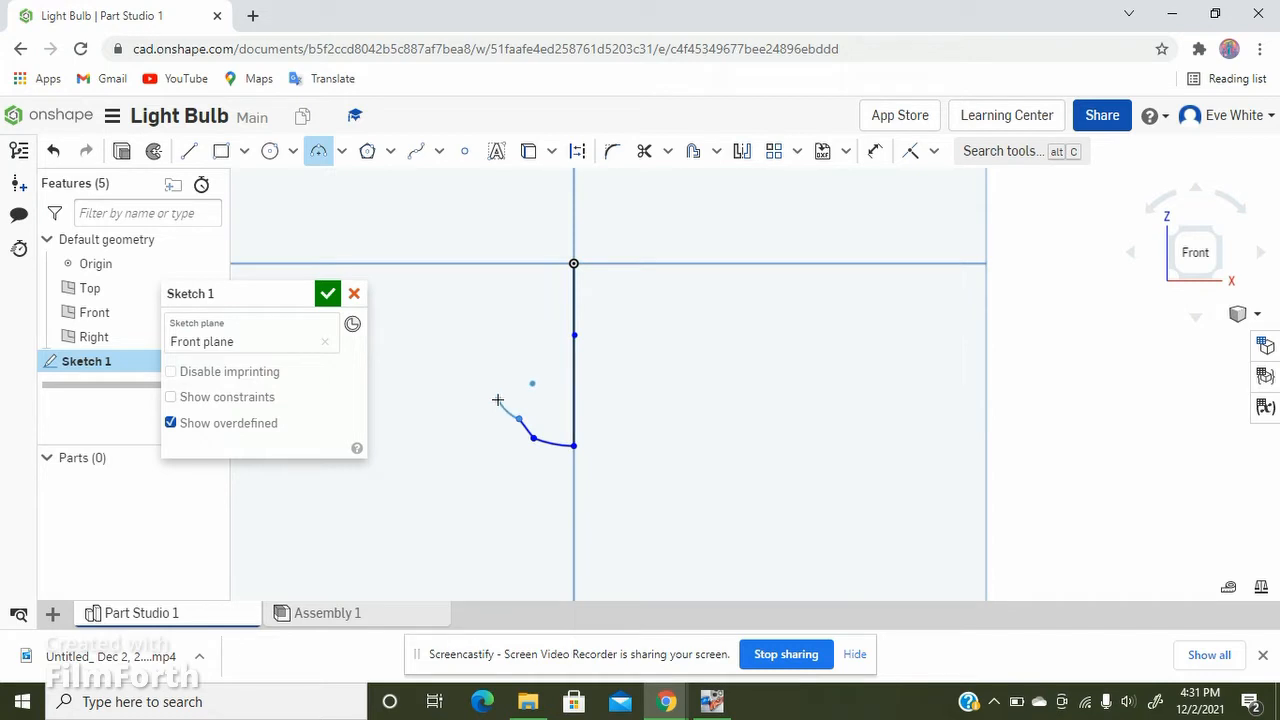
scroll(498, 400, up, 8)
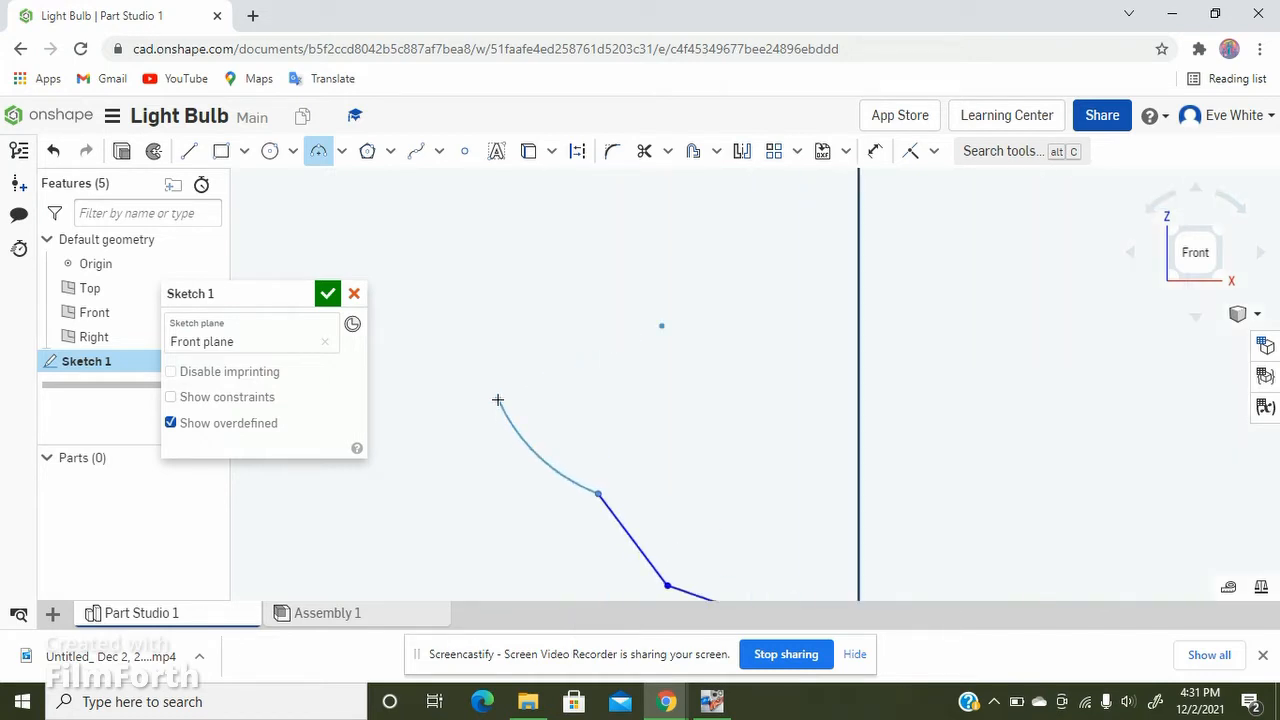
click(501, 403)
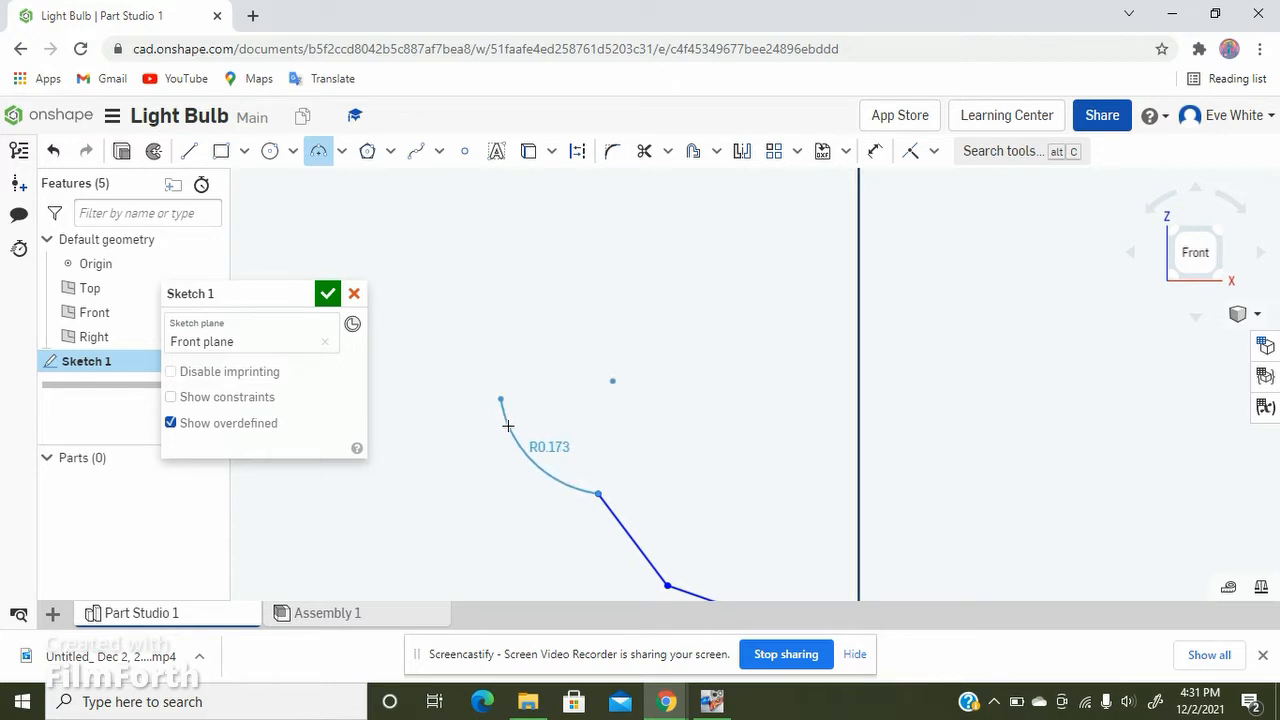
click(508, 426)
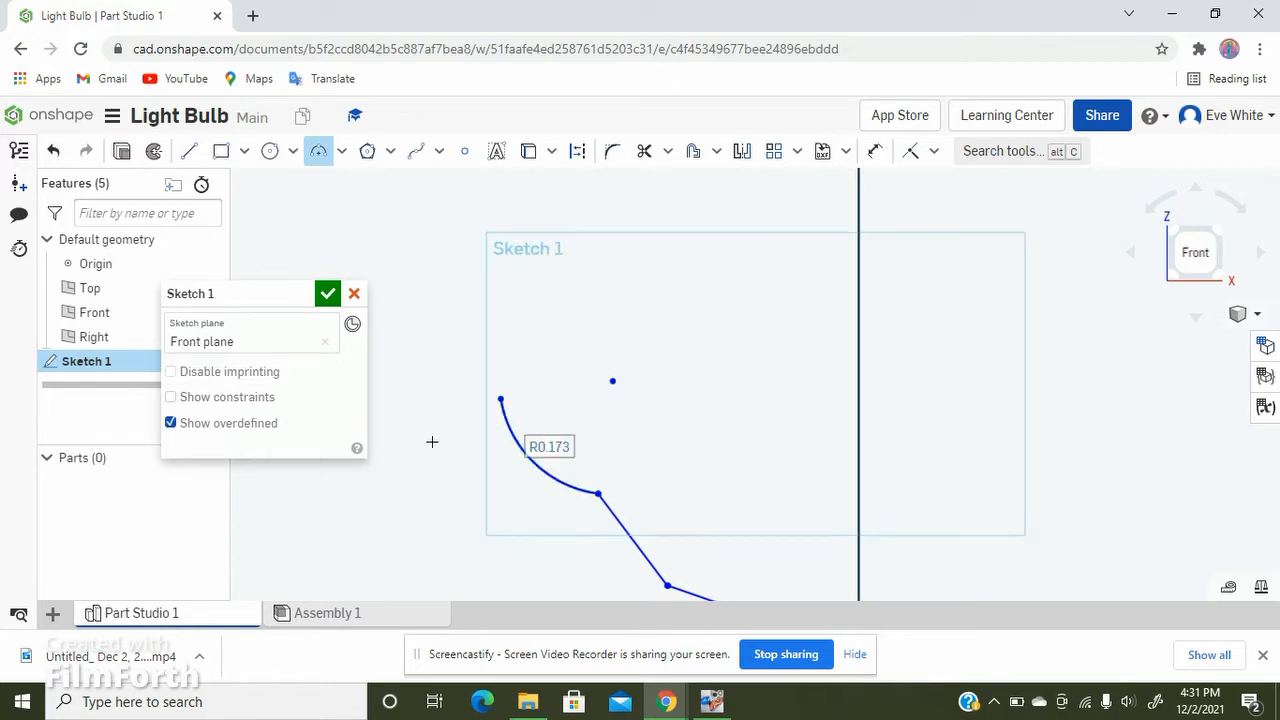
Step: Delete the arc of about 0.173 radius above the slanted line
scroll(432, 444, down, 5)
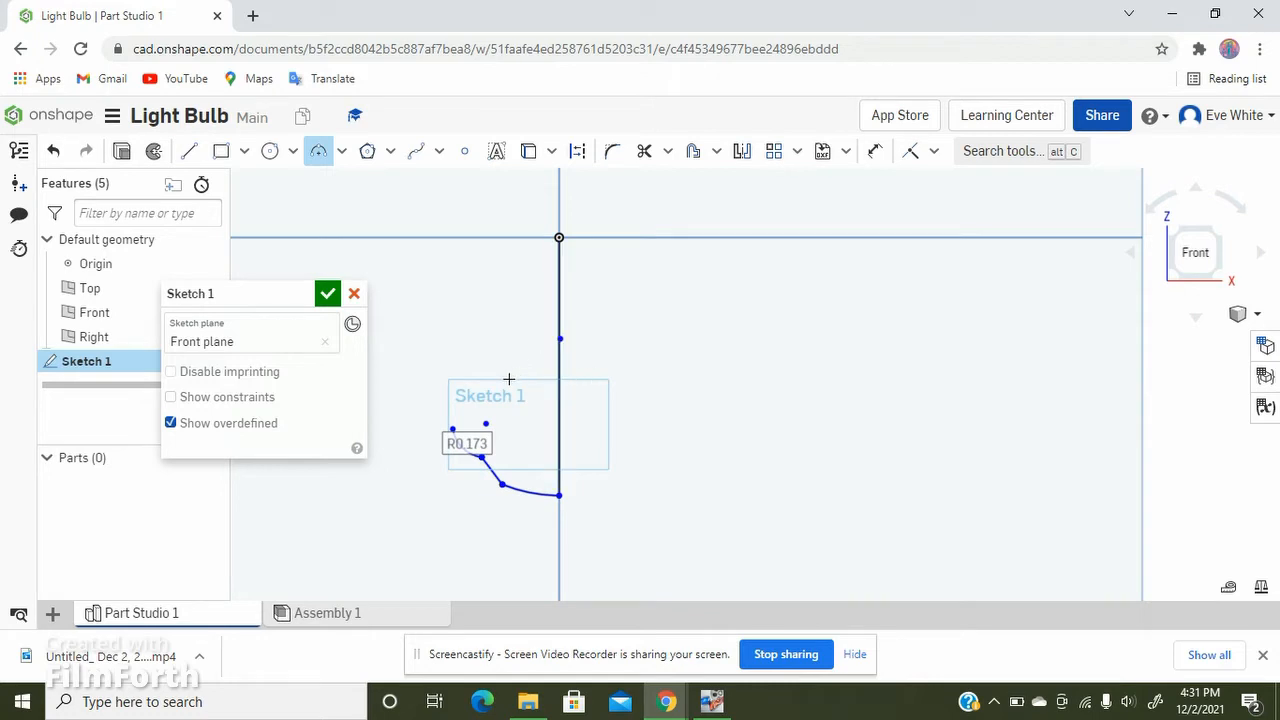
scroll(509, 379, up, 8)
scroll(746, 303, down, 6)
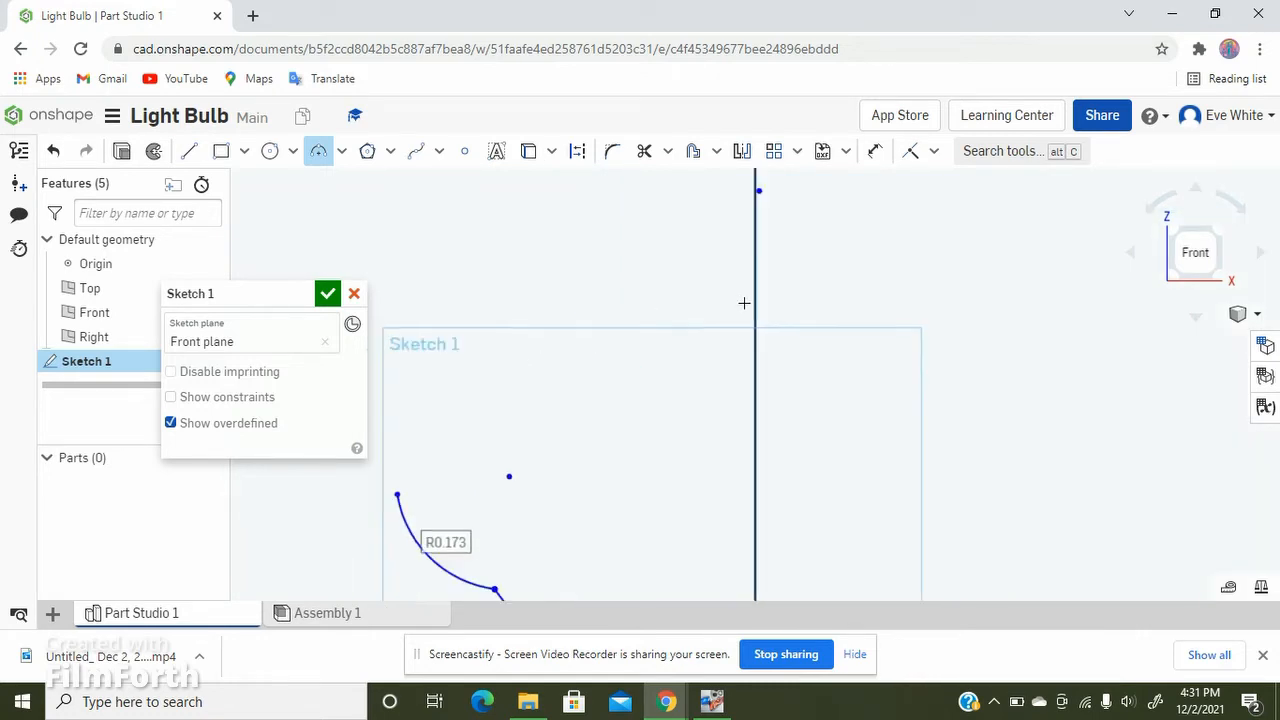
scroll(598, 398, up, 5)
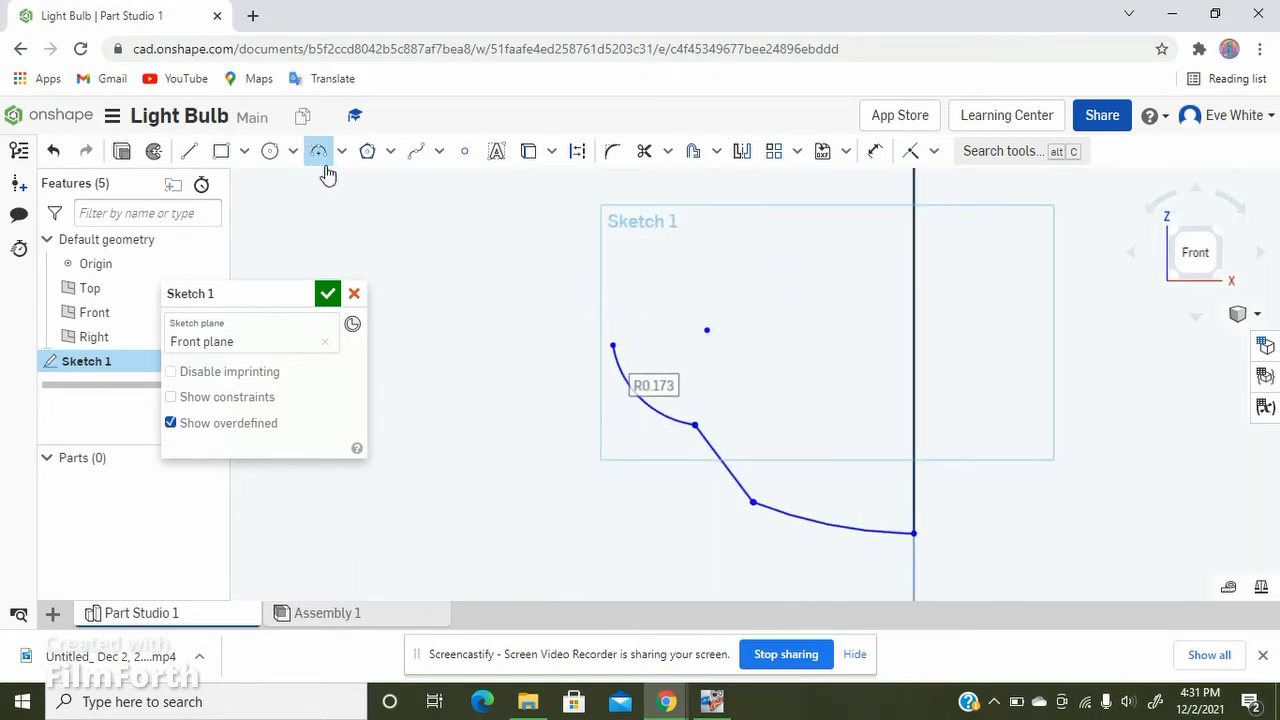
click(657, 418)
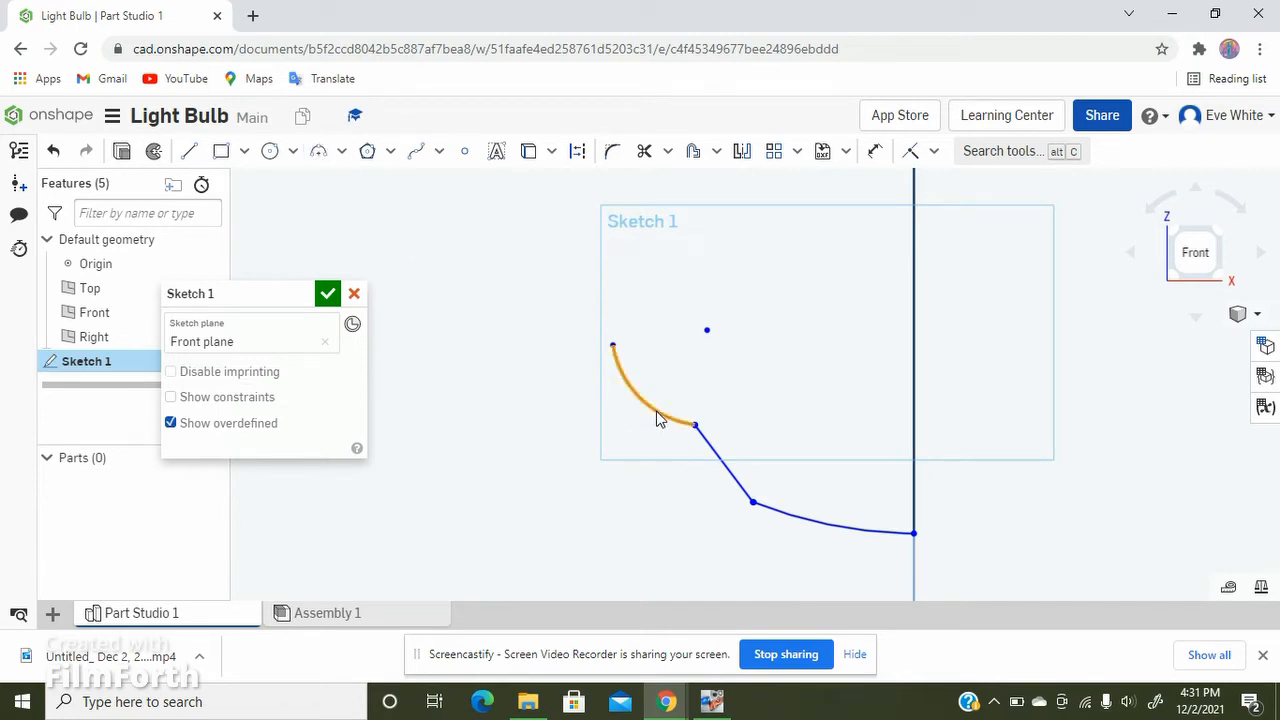
key(Delete)
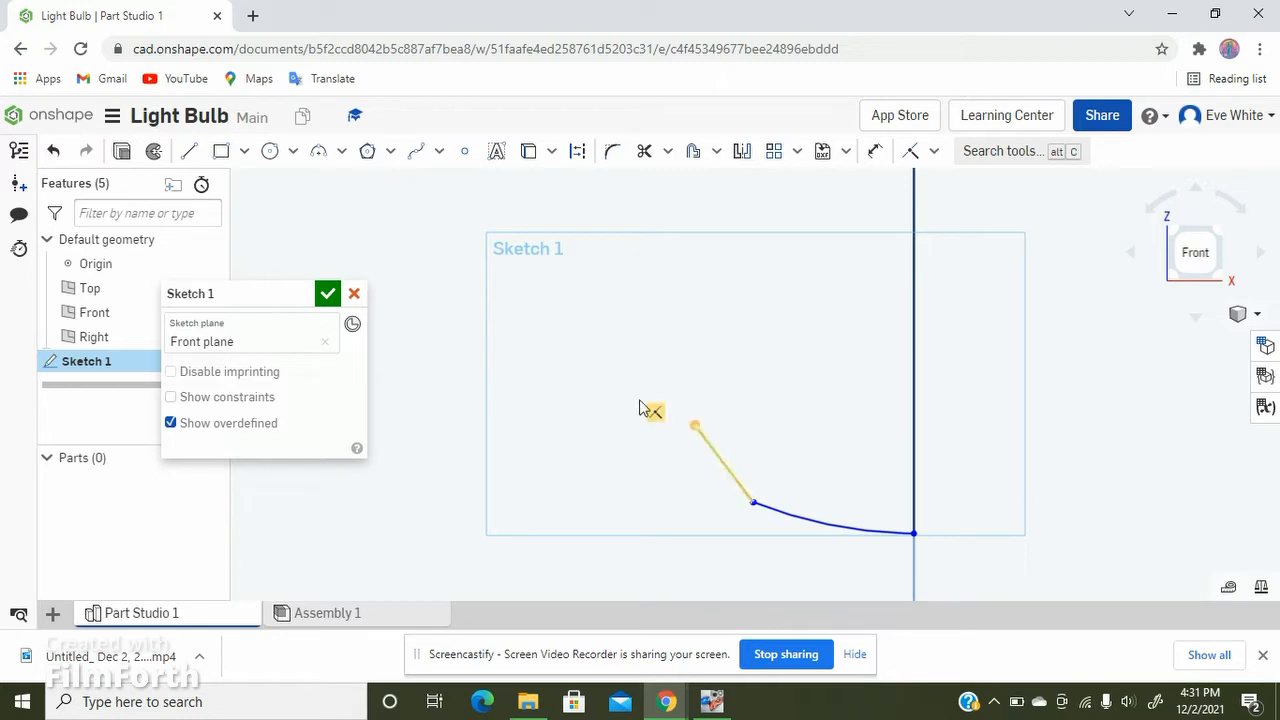
Step: Draw a horizontal line about 0.056 long, running left from the upper end of the slanted part of the profile
click(188, 154)
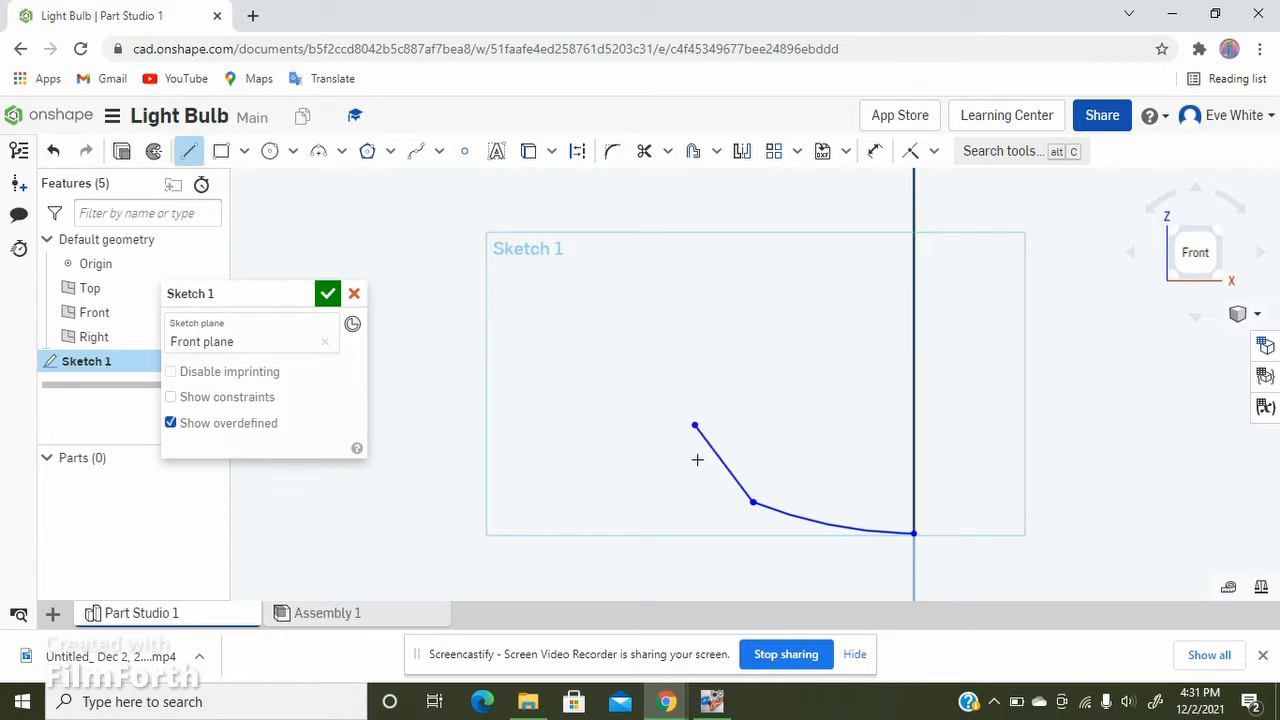
click(695, 425)
click(663, 426)
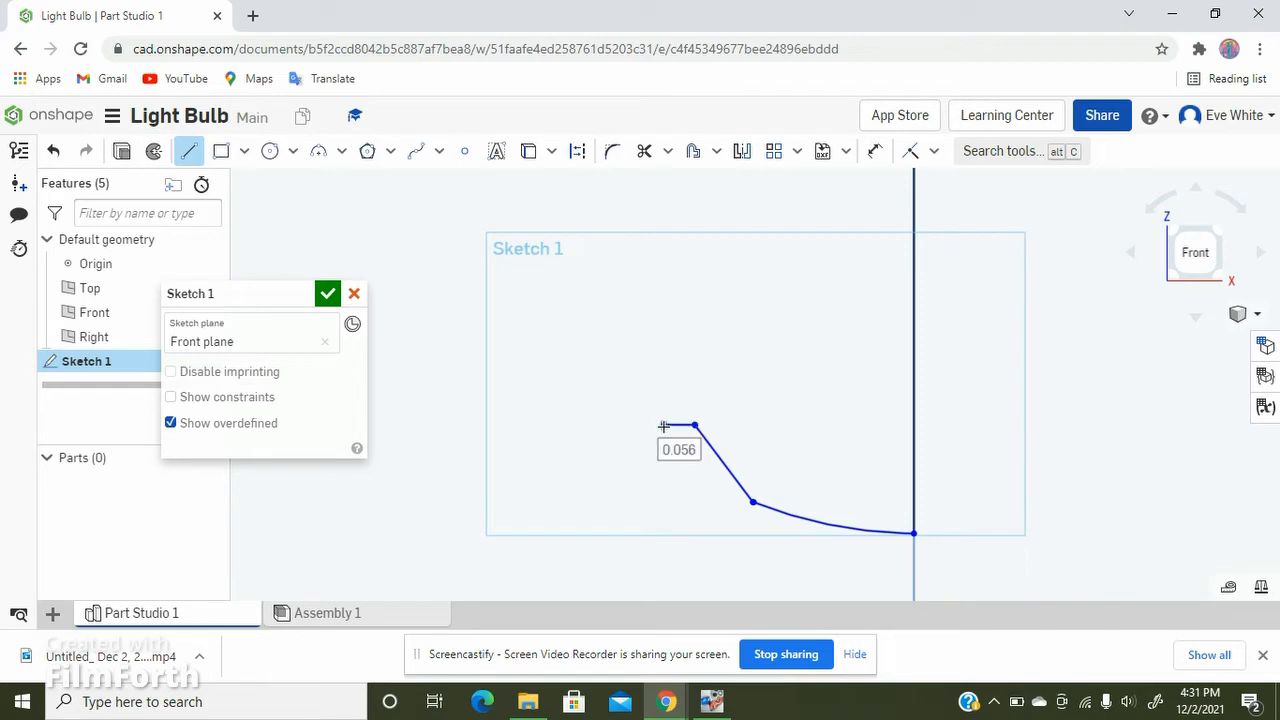
Step: Draw a three-point arc of about 0.138 radius from the free end of the short horizontal line, curving up and to the left
click(319, 152)
click(663, 425)
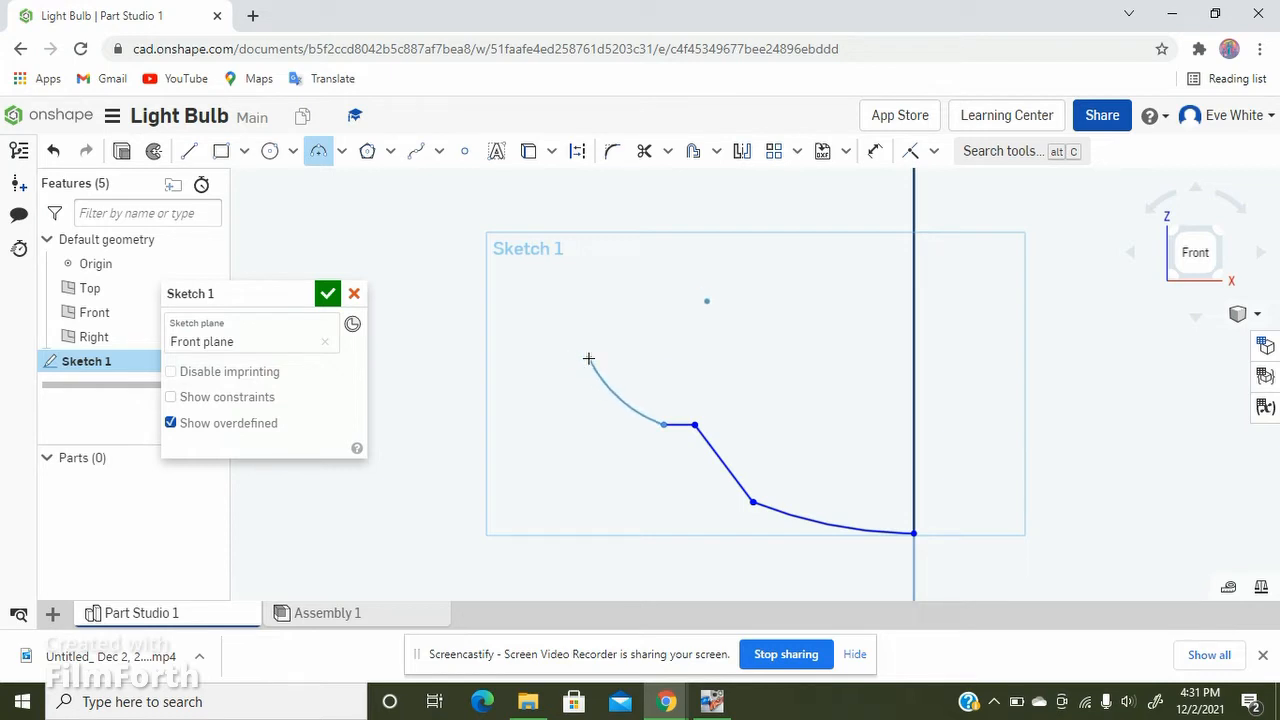
click(589, 358)
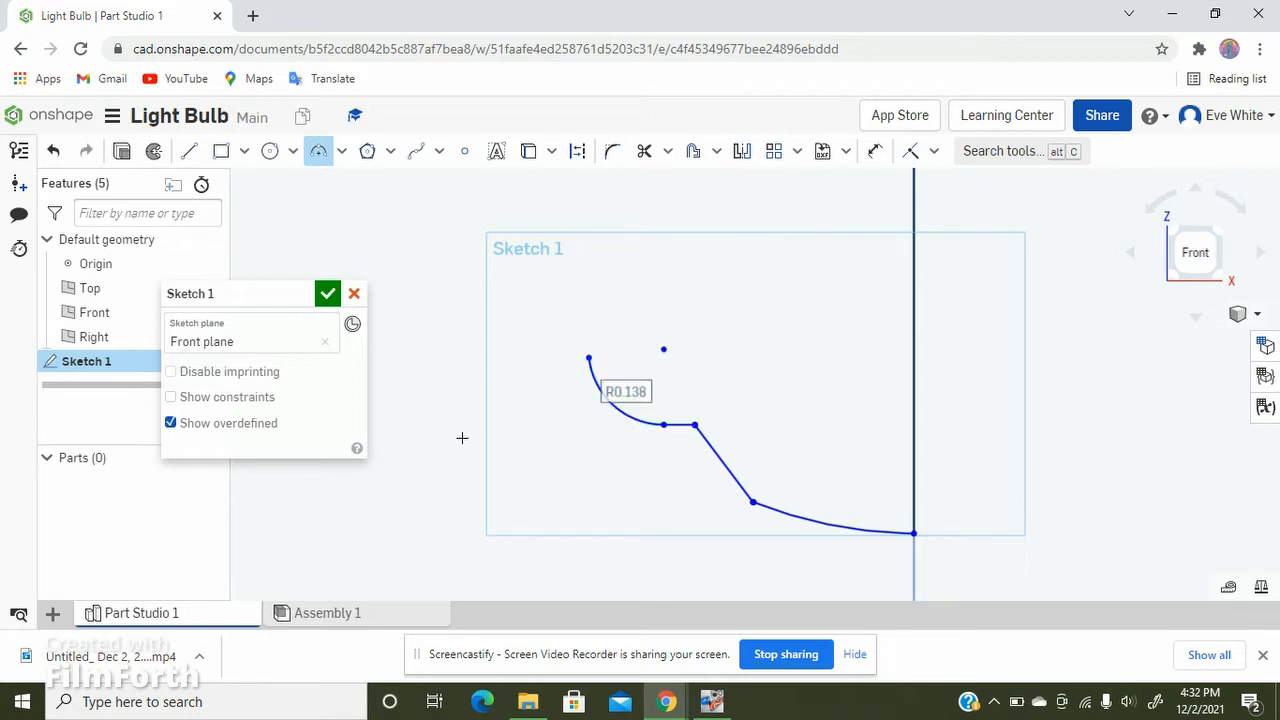
Step: Close the profile with a vertical line about 1.008 long from the arc's upper end and a horizontal line to the origin, and finish the sketch
scroll(462, 433, down, 5)
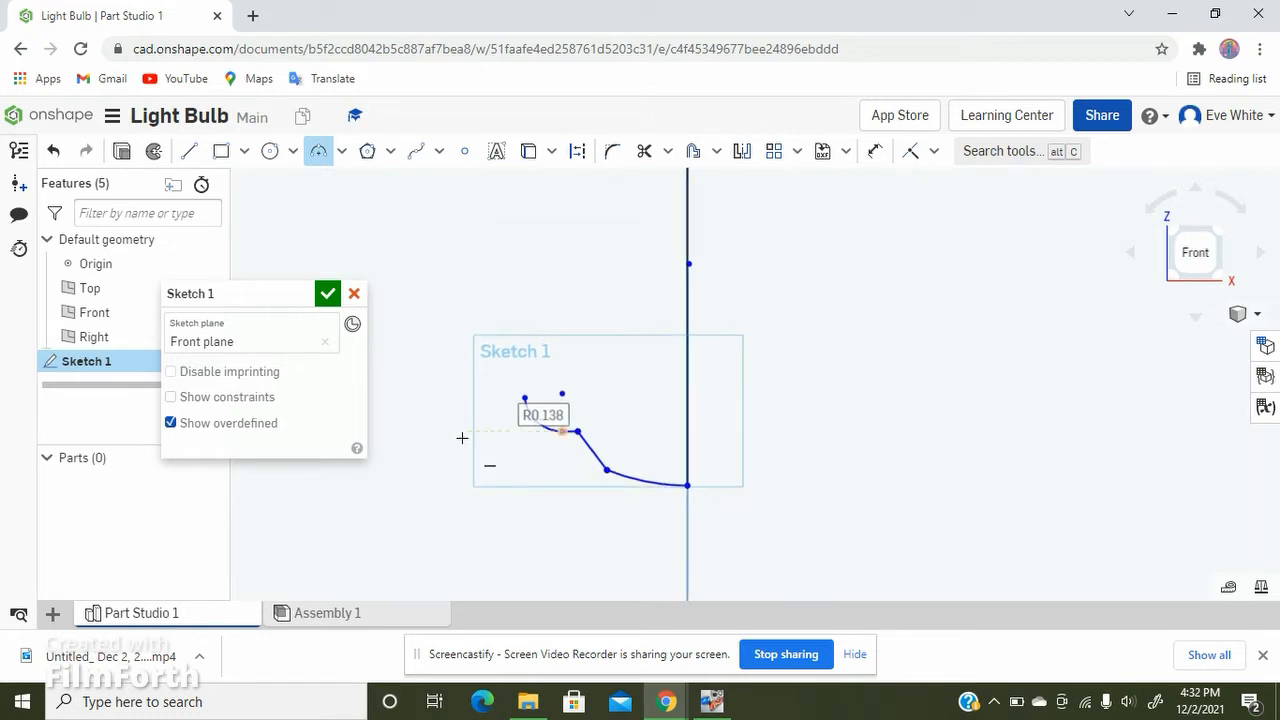
click(189, 151)
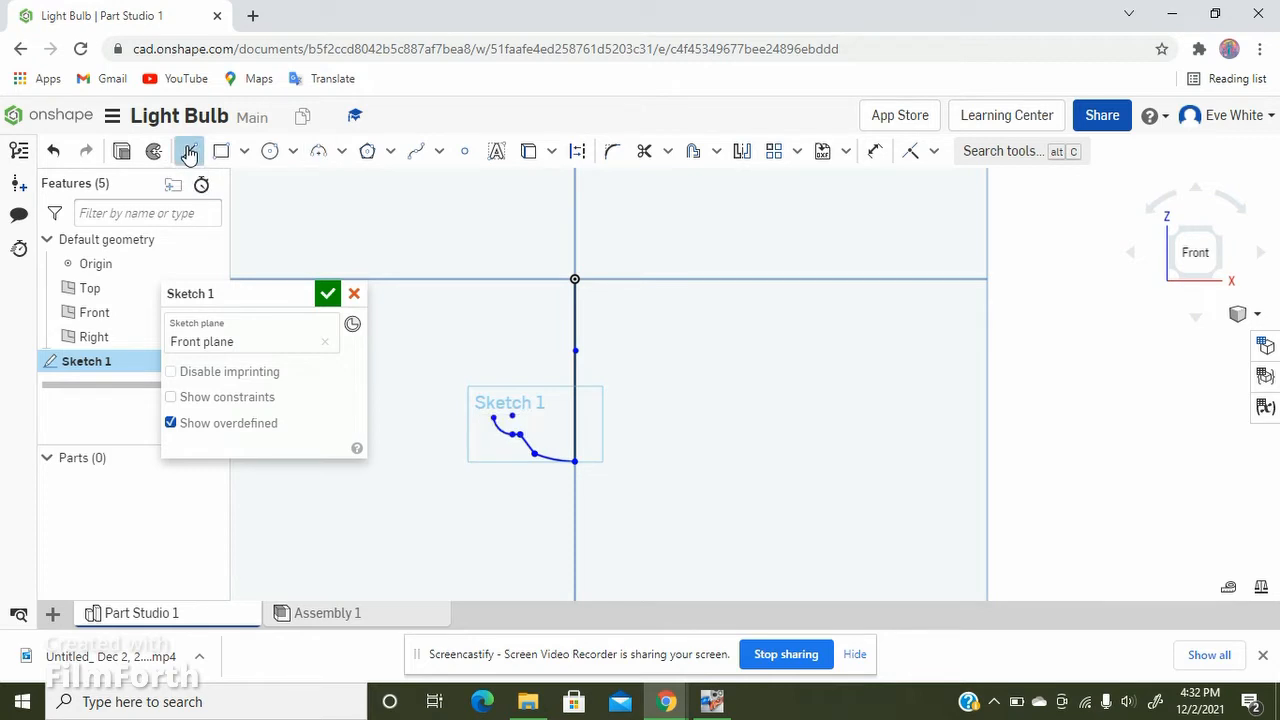
click(493, 418)
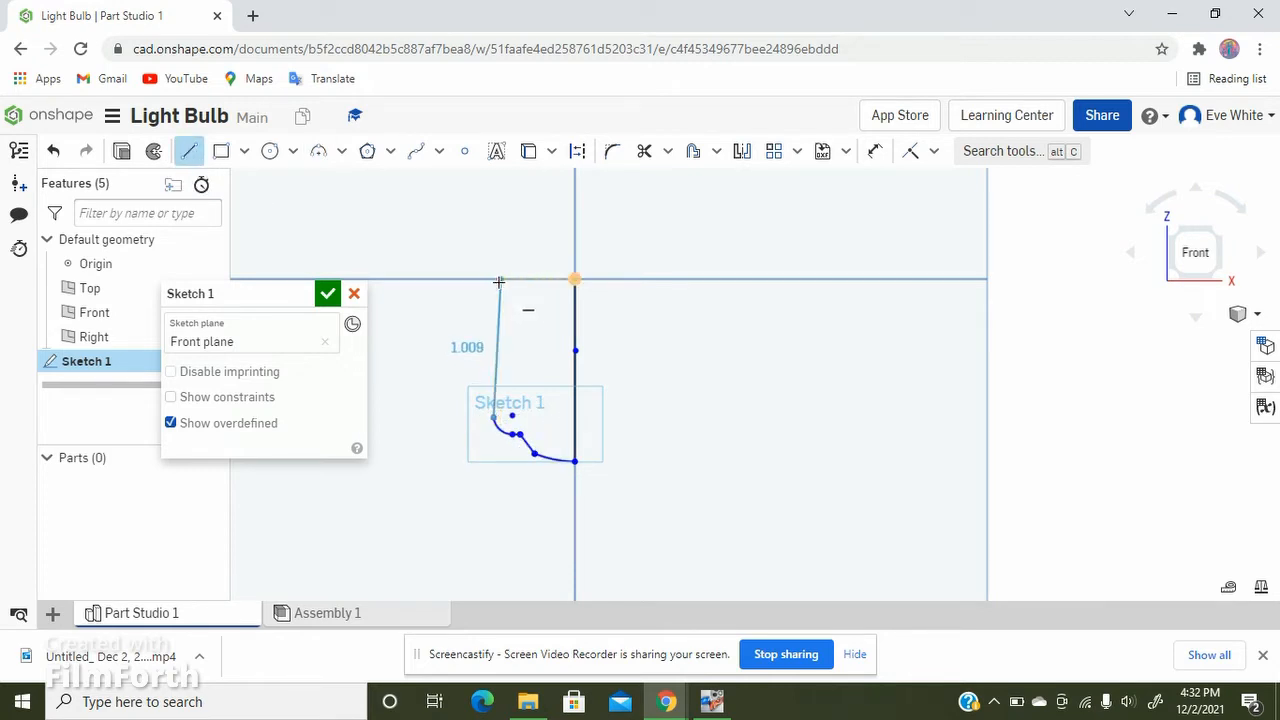
click(494, 280)
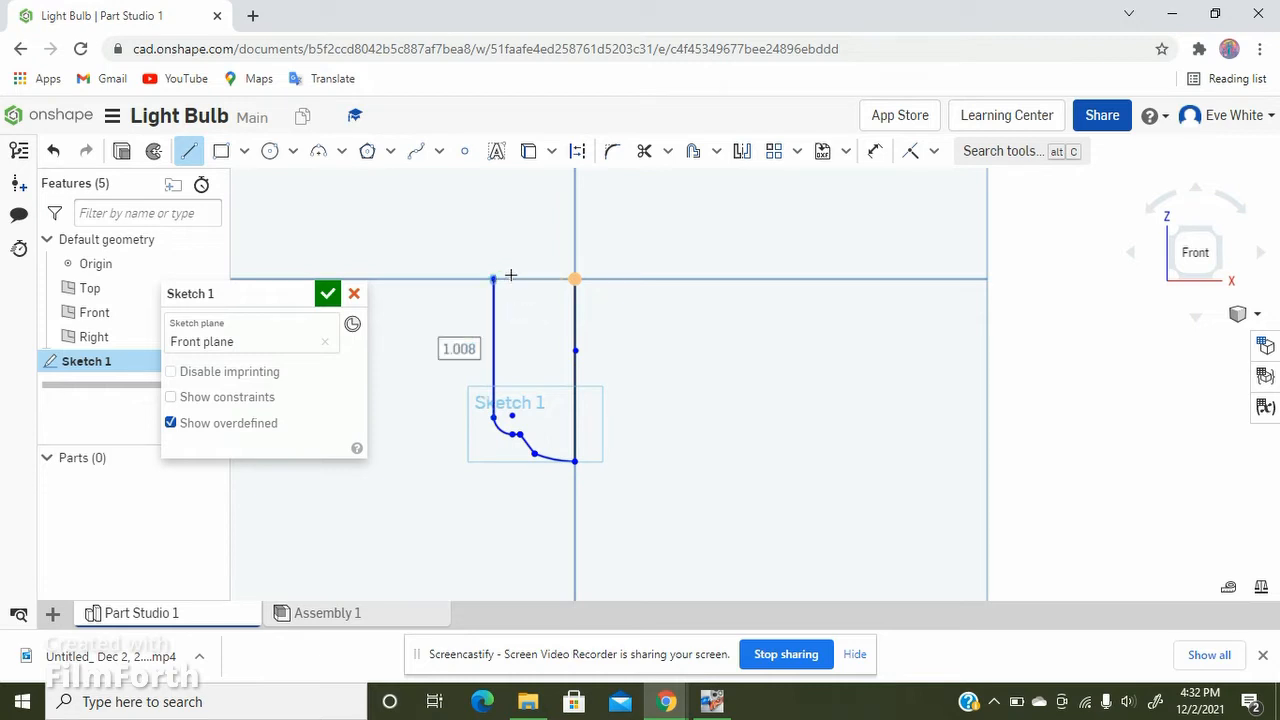
click(575, 279)
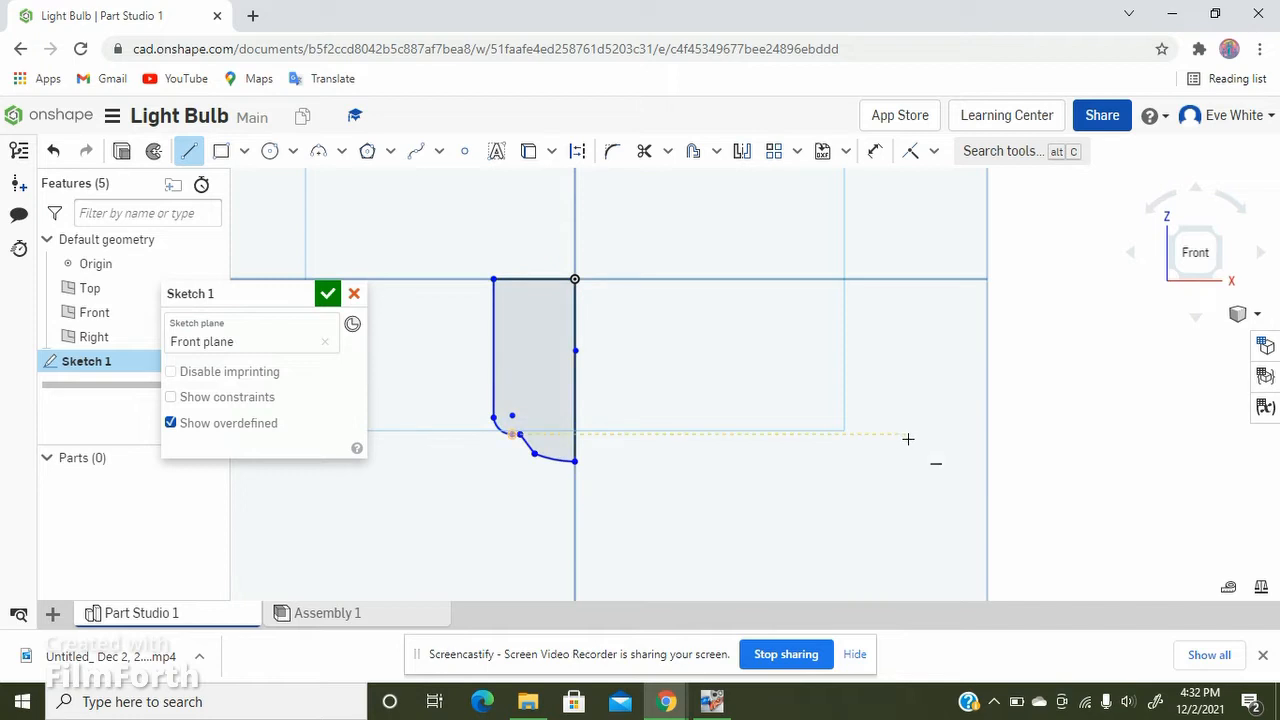
scroll(908, 438, down, 3)
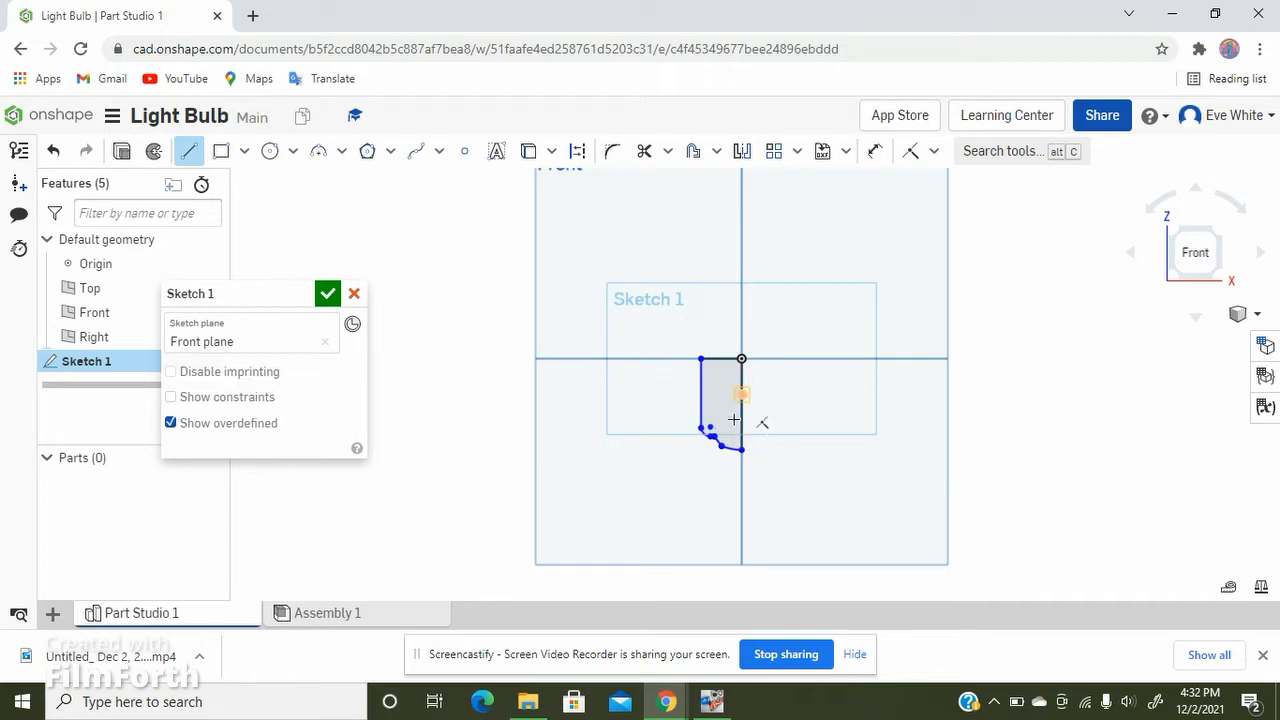
scroll(748, 386, up, 3)
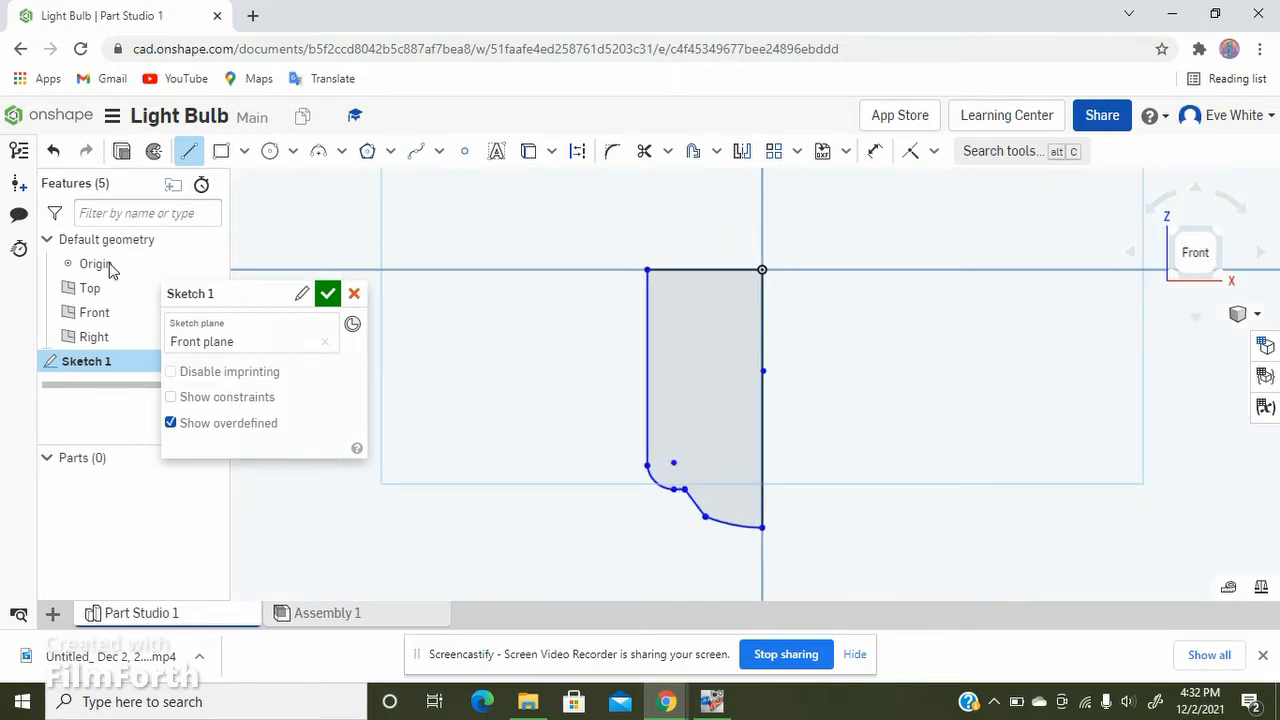
click(327, 294)
Step: Revolve the closed profile a full turn around its long vertical centre edge as a new solid
scroll(318, 274, down, 2)
scroll(318, 274, down, 1)
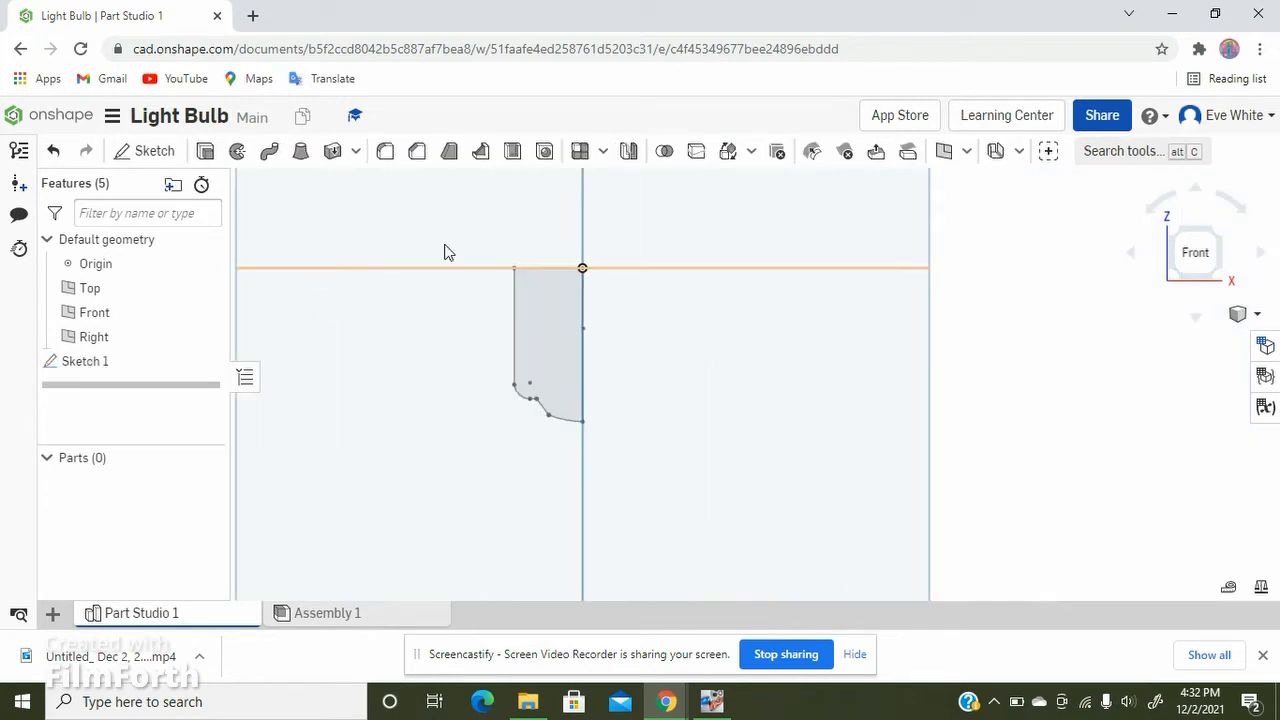
click(565, 313)
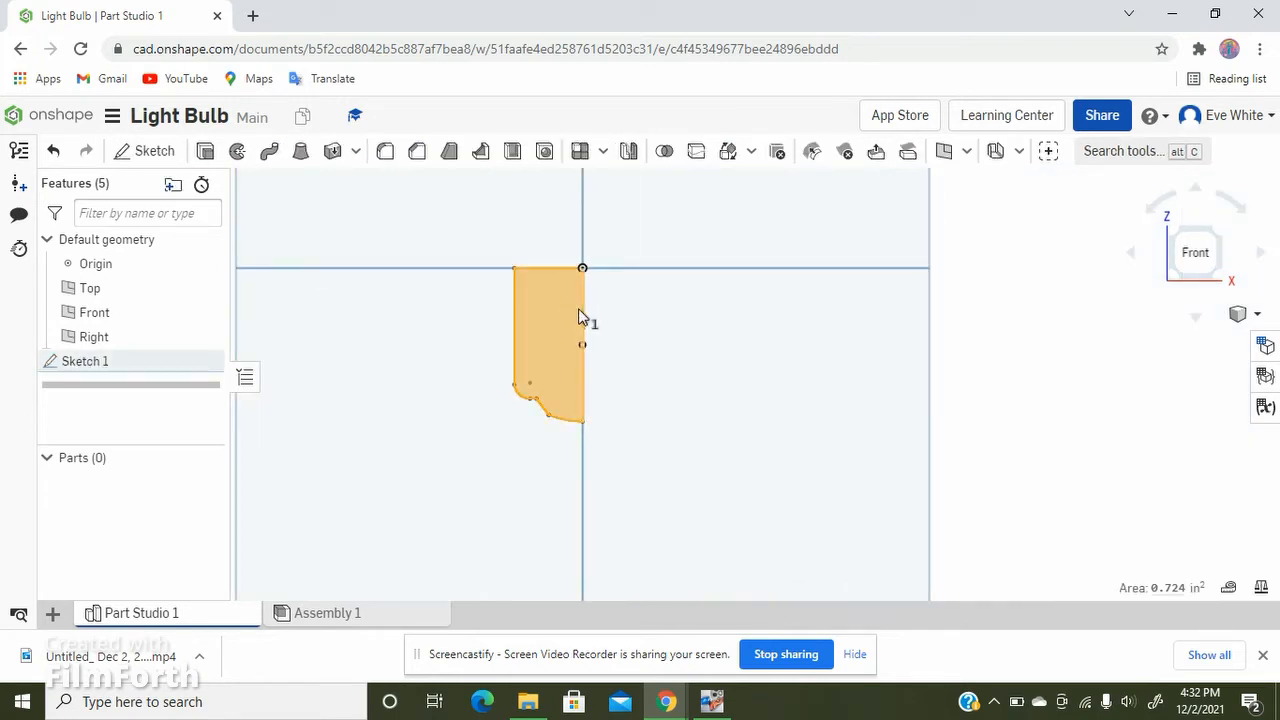
scroll(578, 308, up, 4)
scroll(577, 298, down, 2)
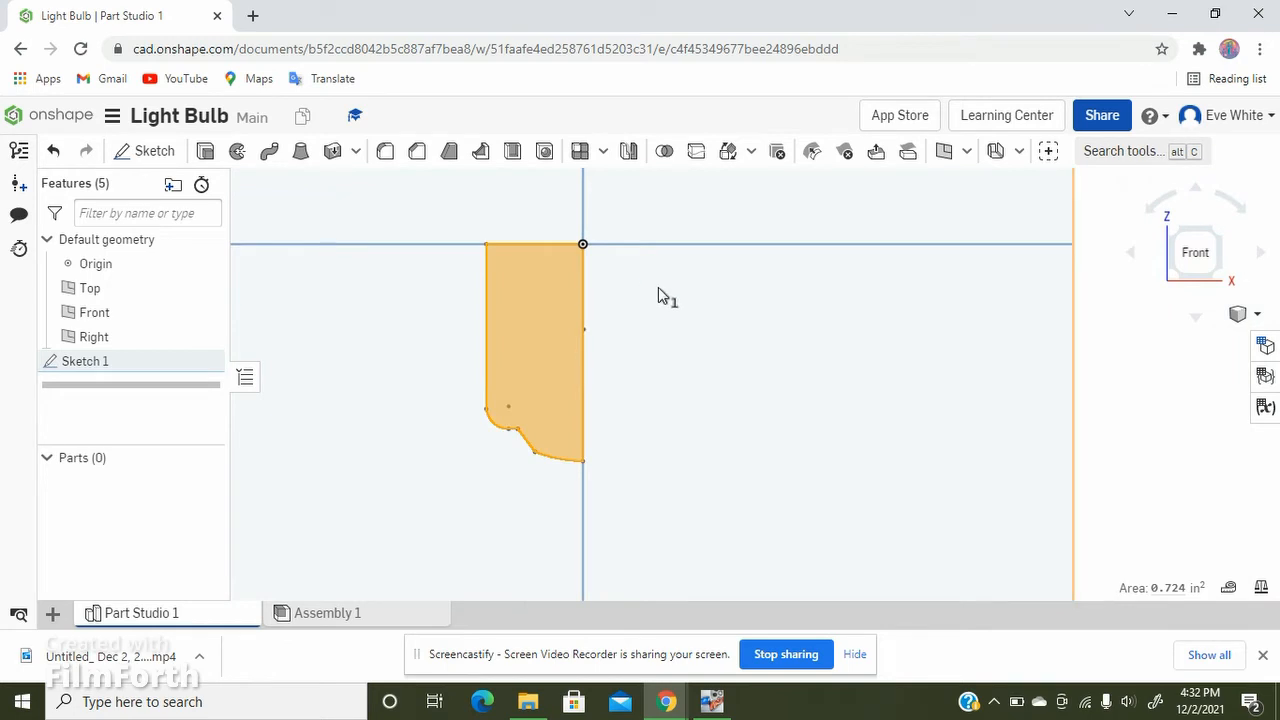
right_drag(657, 292, 645, 290)
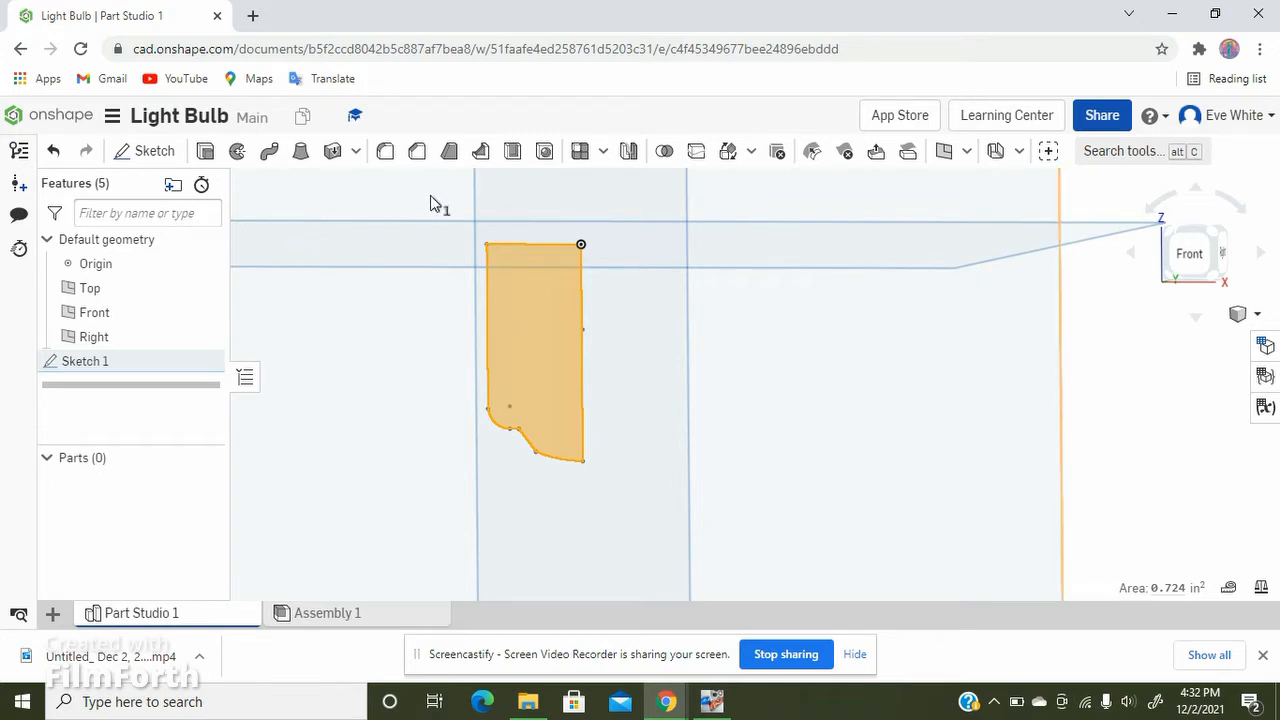
click(239, 152)
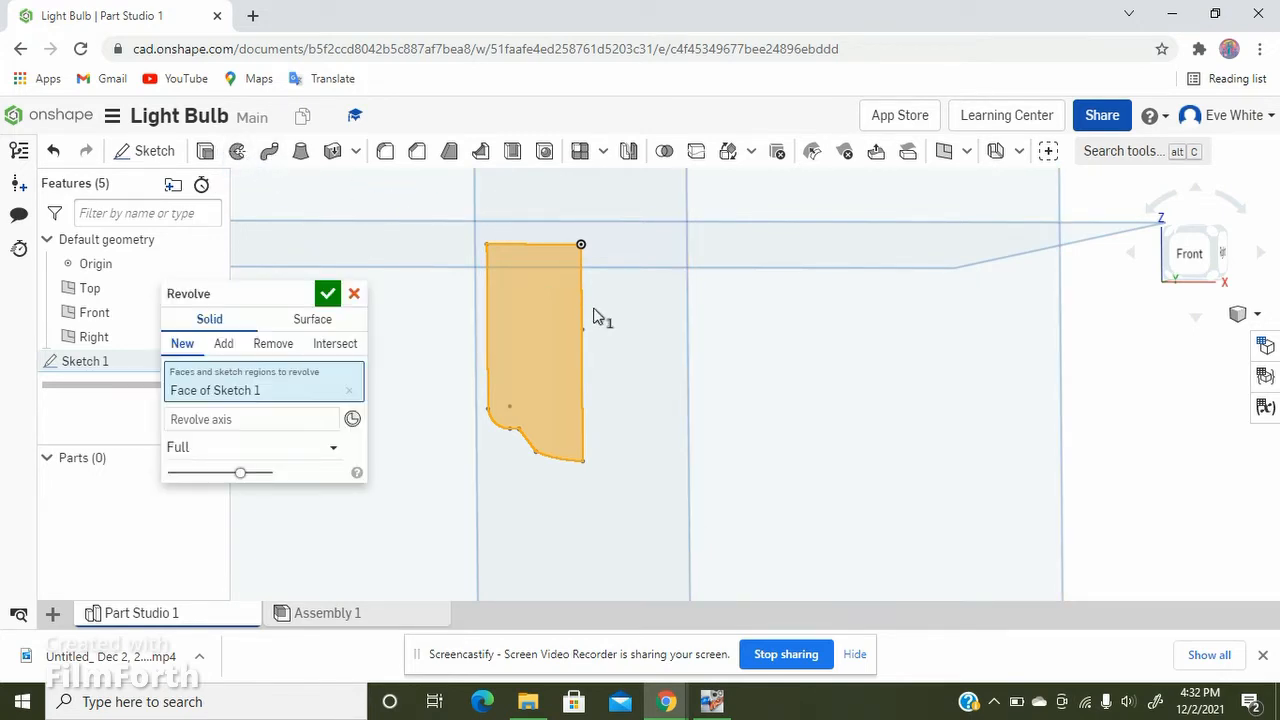
click(239, 418)
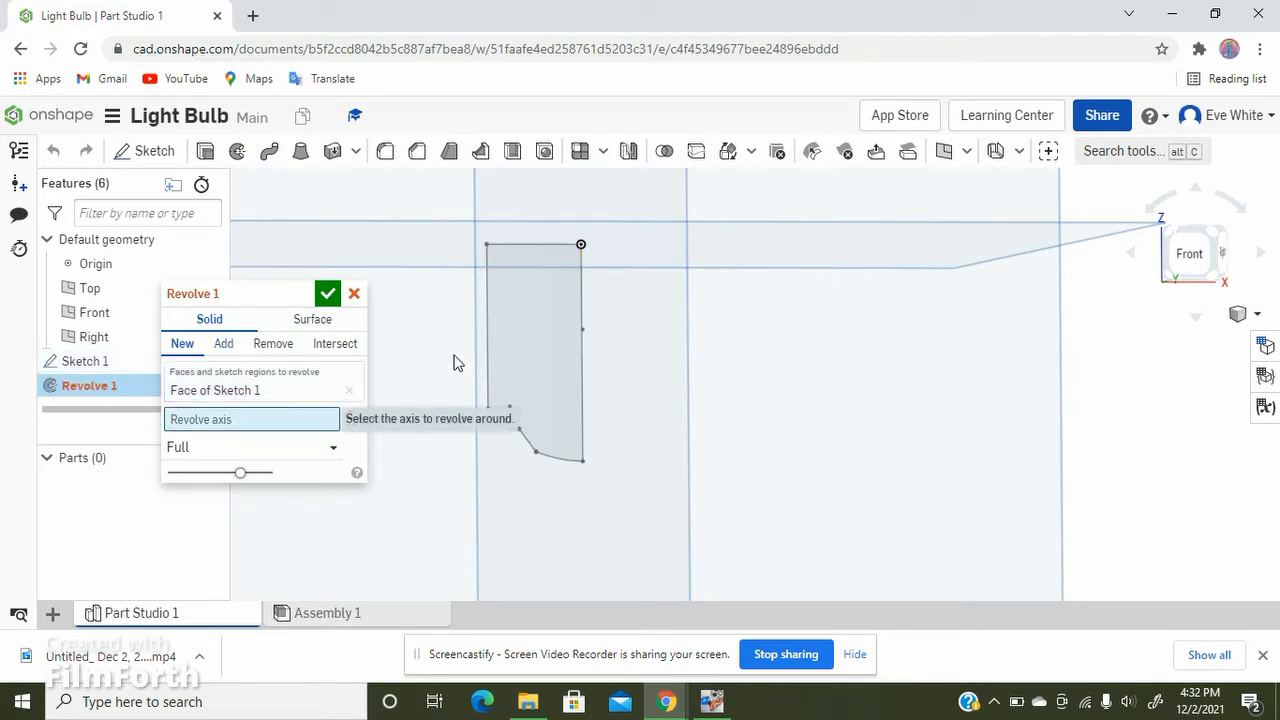
click(581, 300)
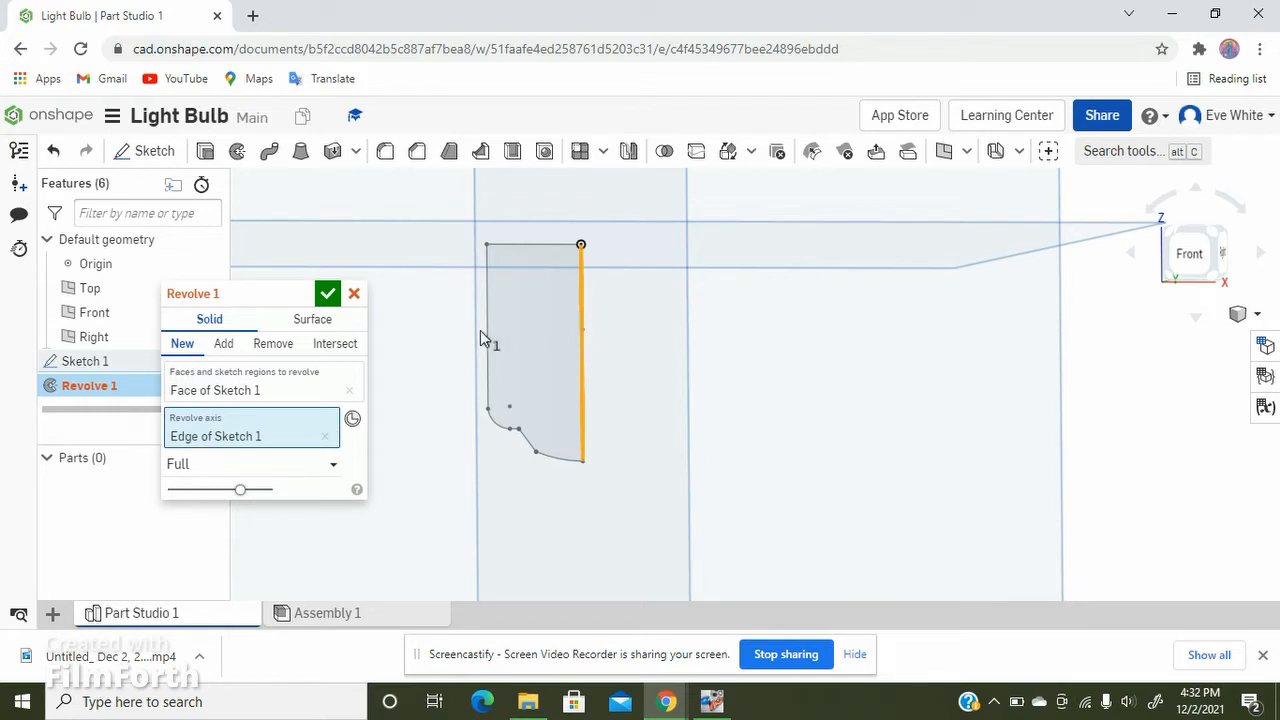
right_drag(627, 357, 636, 383)
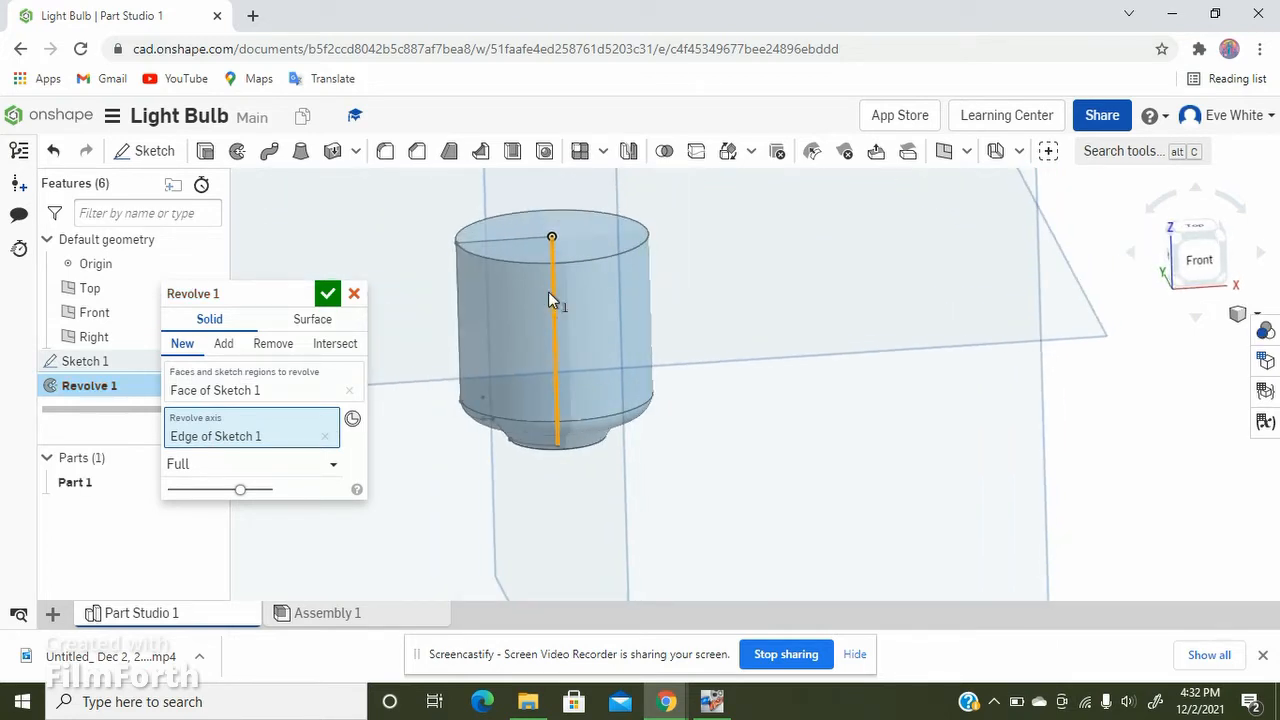
click(1203, 277)
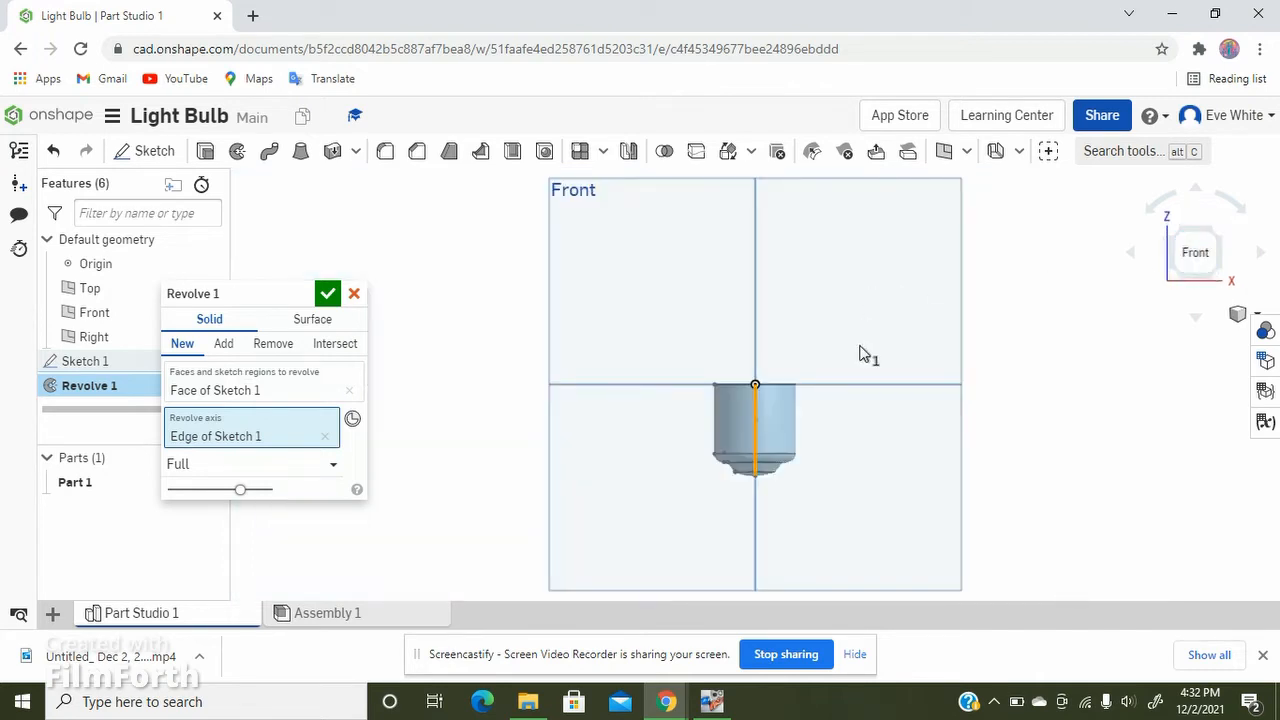
scroll(797, 400, down, 2)
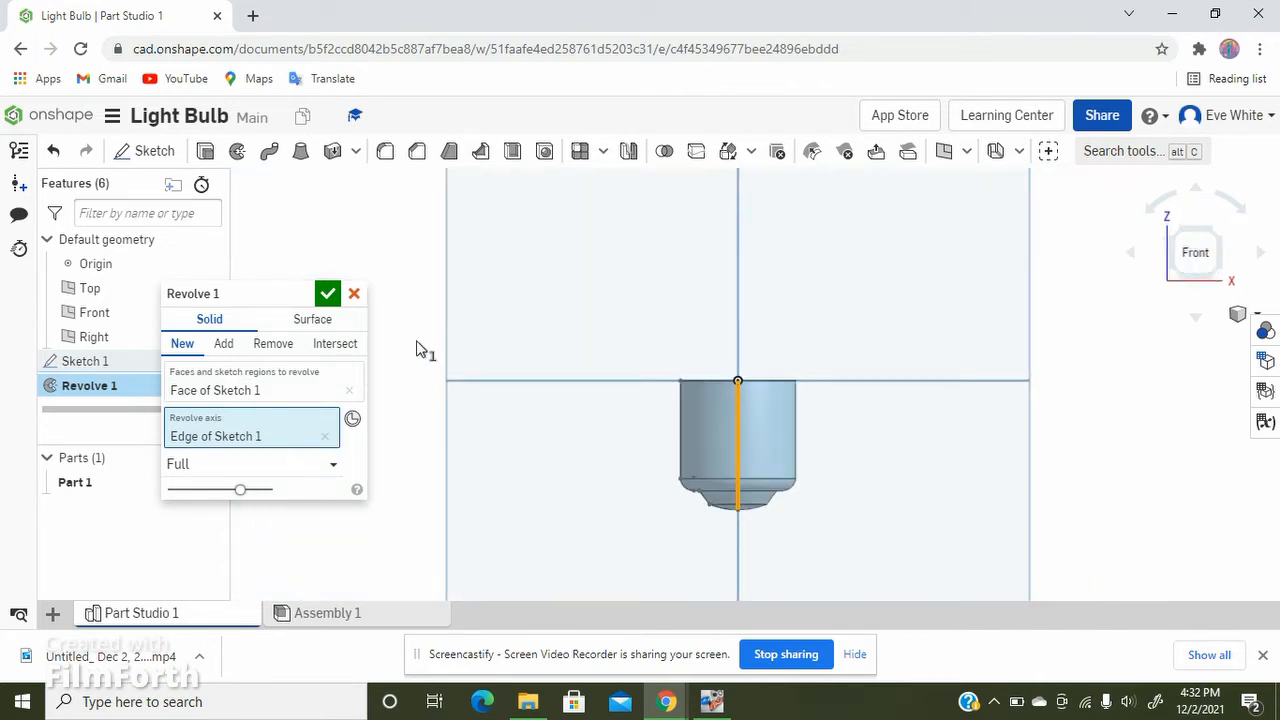
click(327, 294)
Step: Create a clockwise helix by turns with 4 revolutions and a 0 deg start angle on the revolved body's large cylindrical face
scroll(813, 478, up, 3)
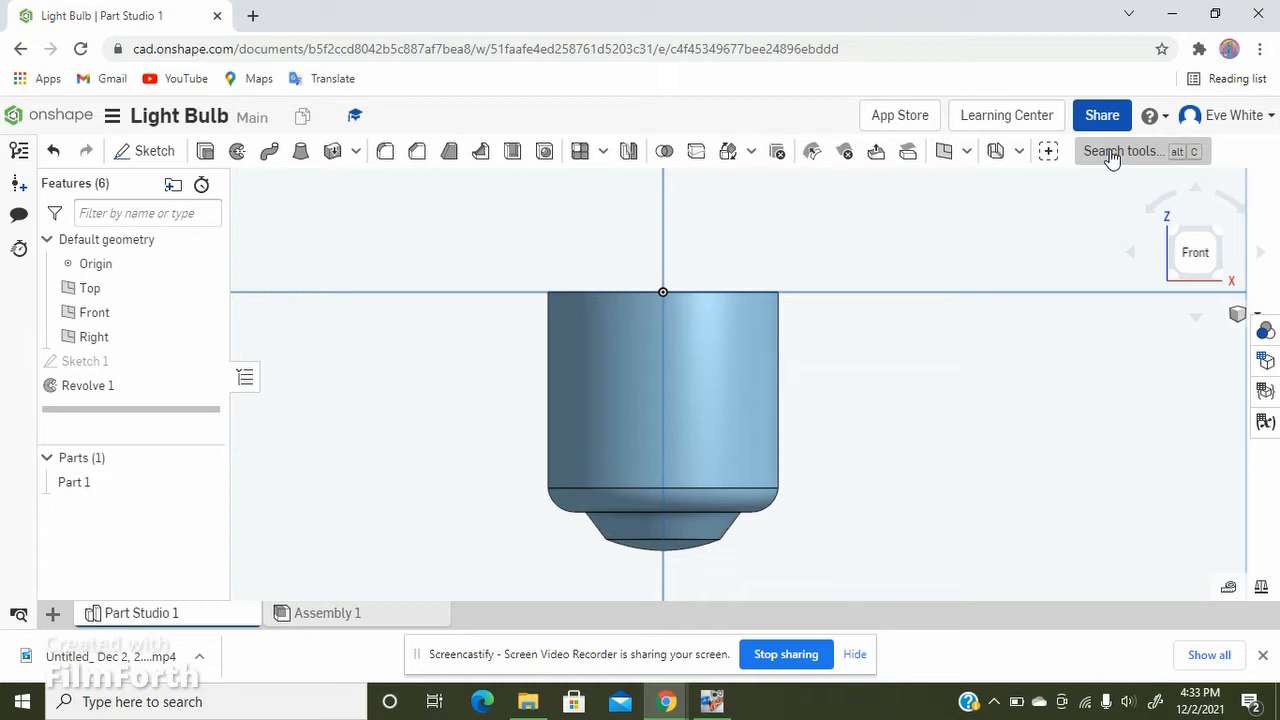
click(1021, 151)
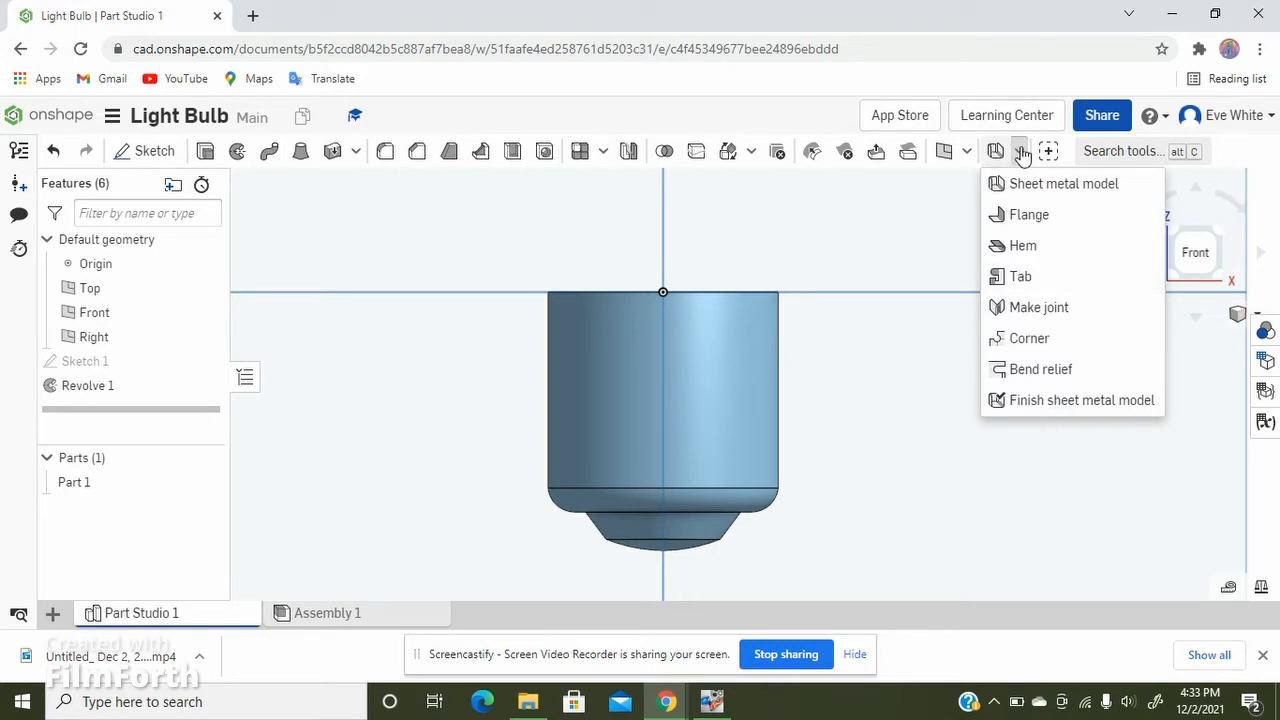
click(1021, 151)
click(1122, 155)
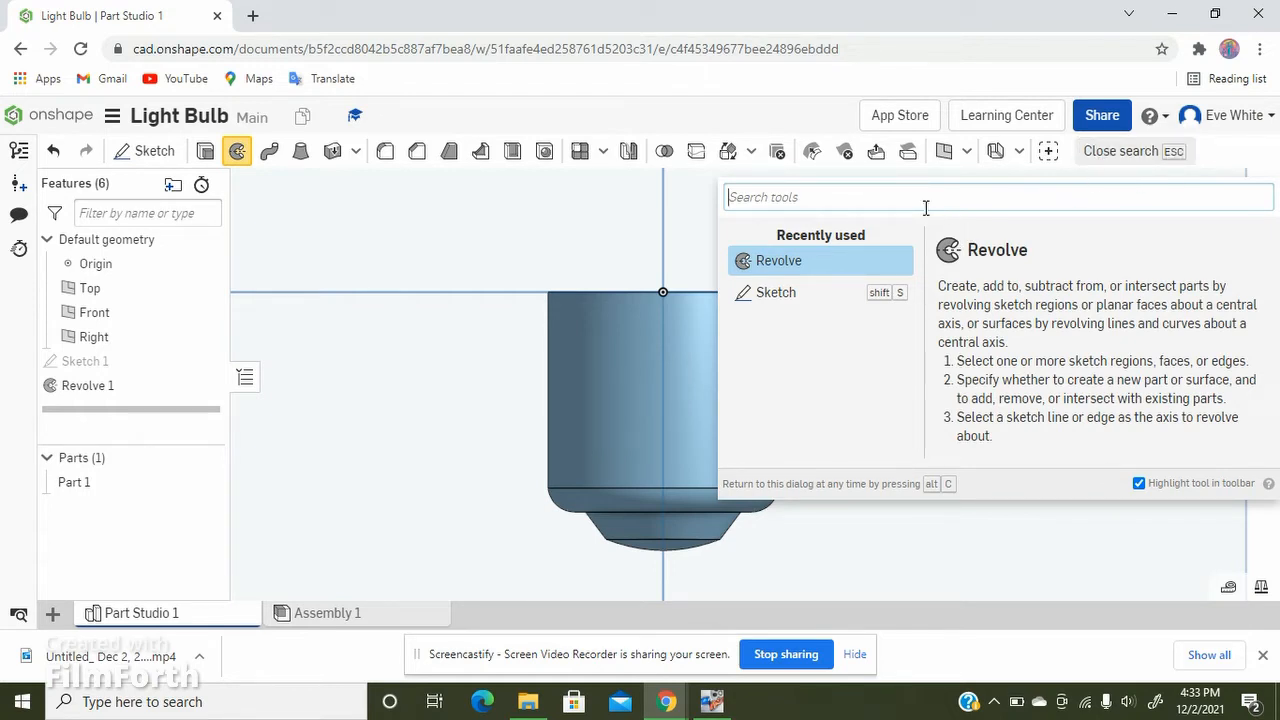
text(helix)
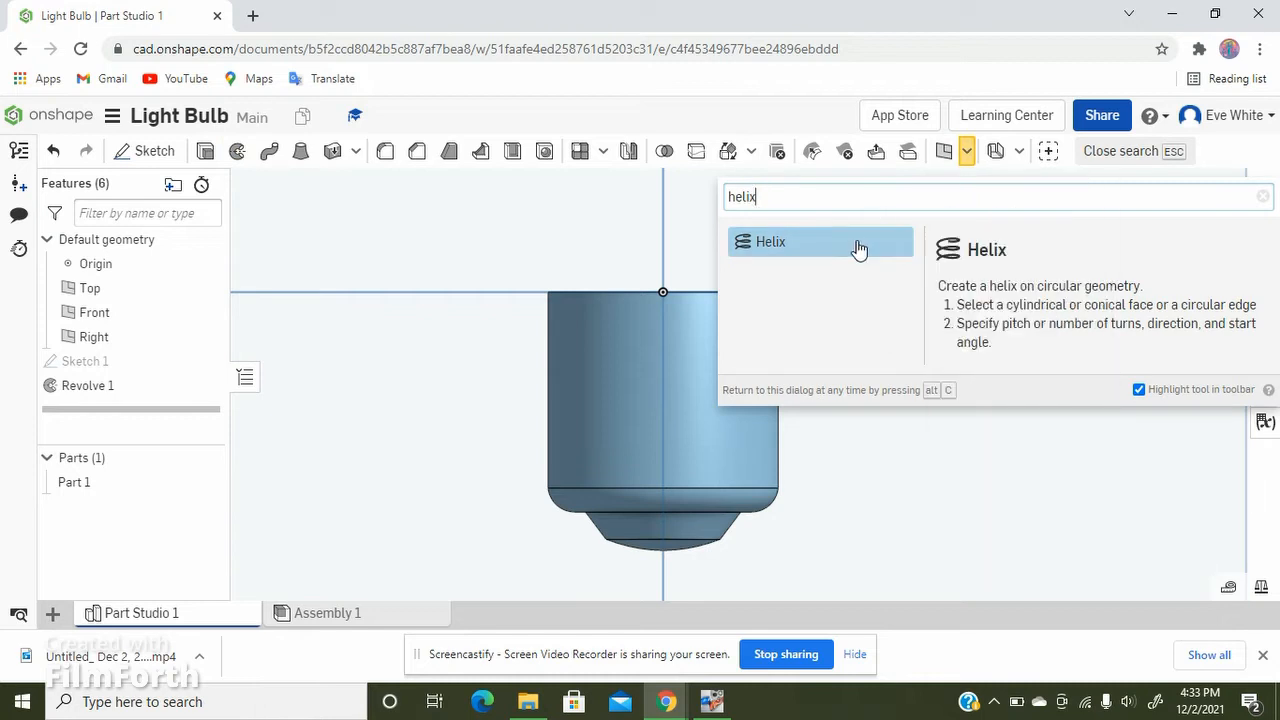
click(857, 248)
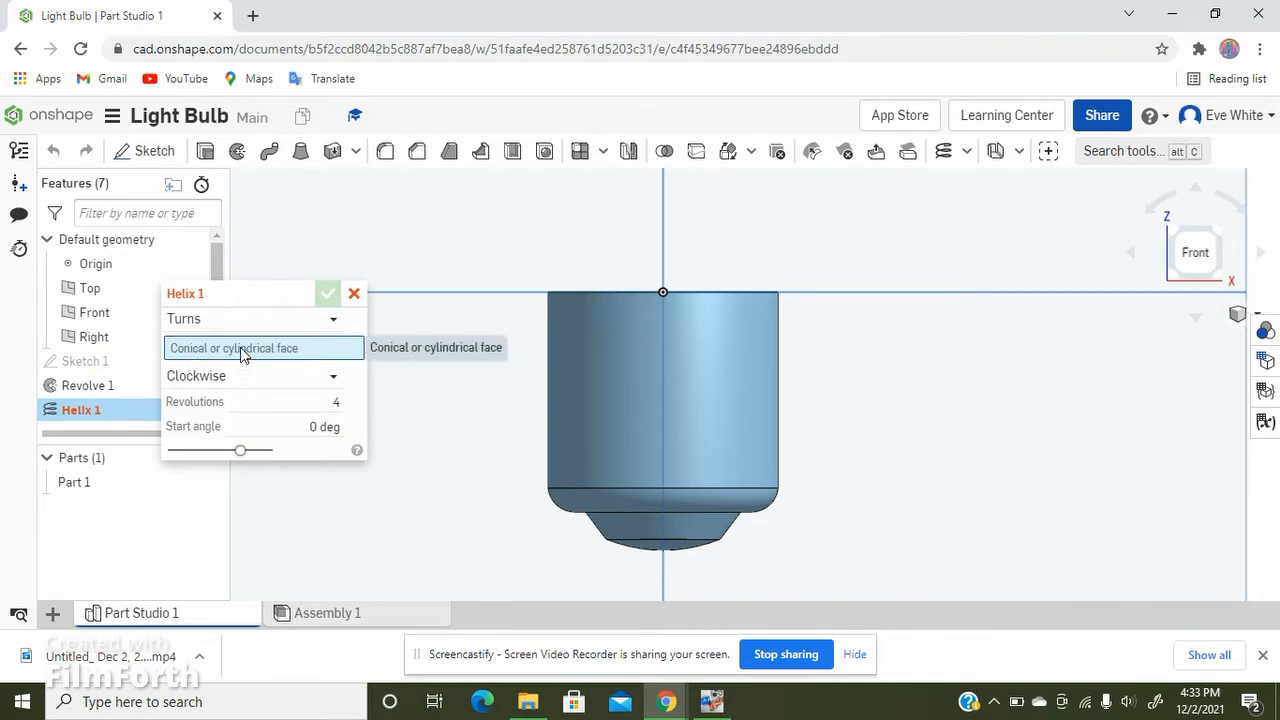
click(705, 372)
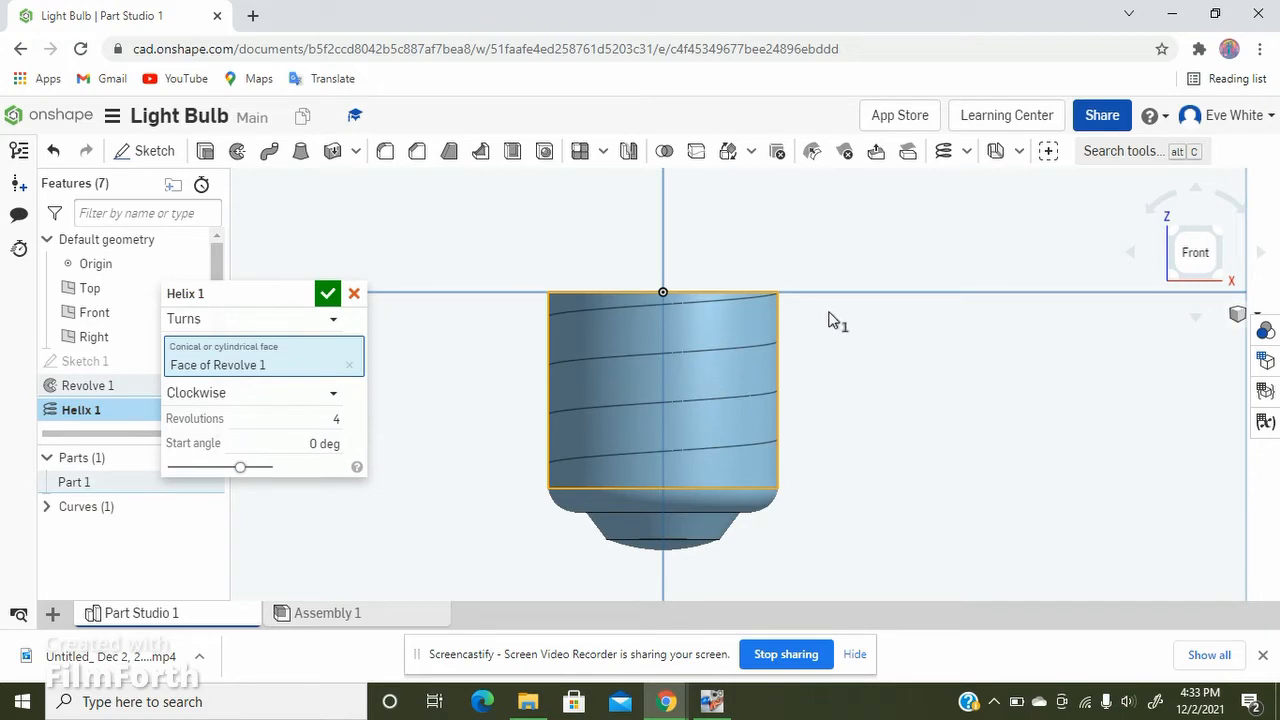
right_drag(851, 391, 1012, 372)
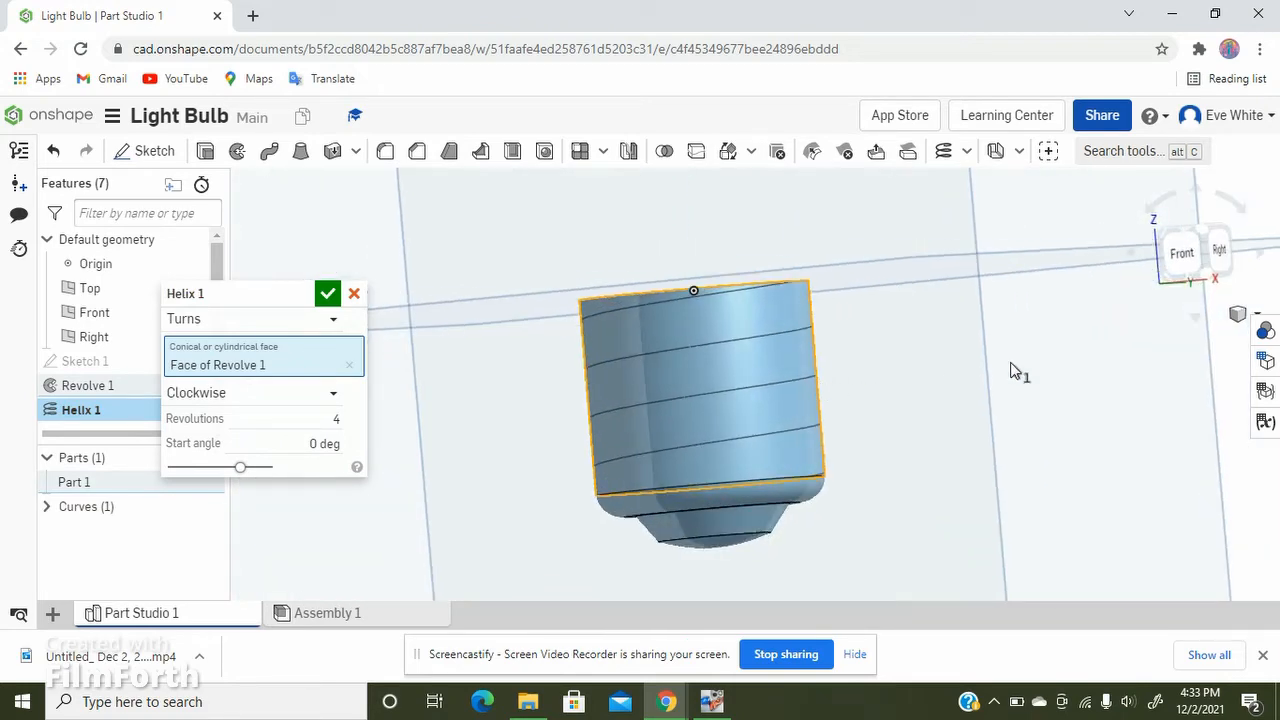
click(1182, 253)
scroll(808, 376, up, 5)
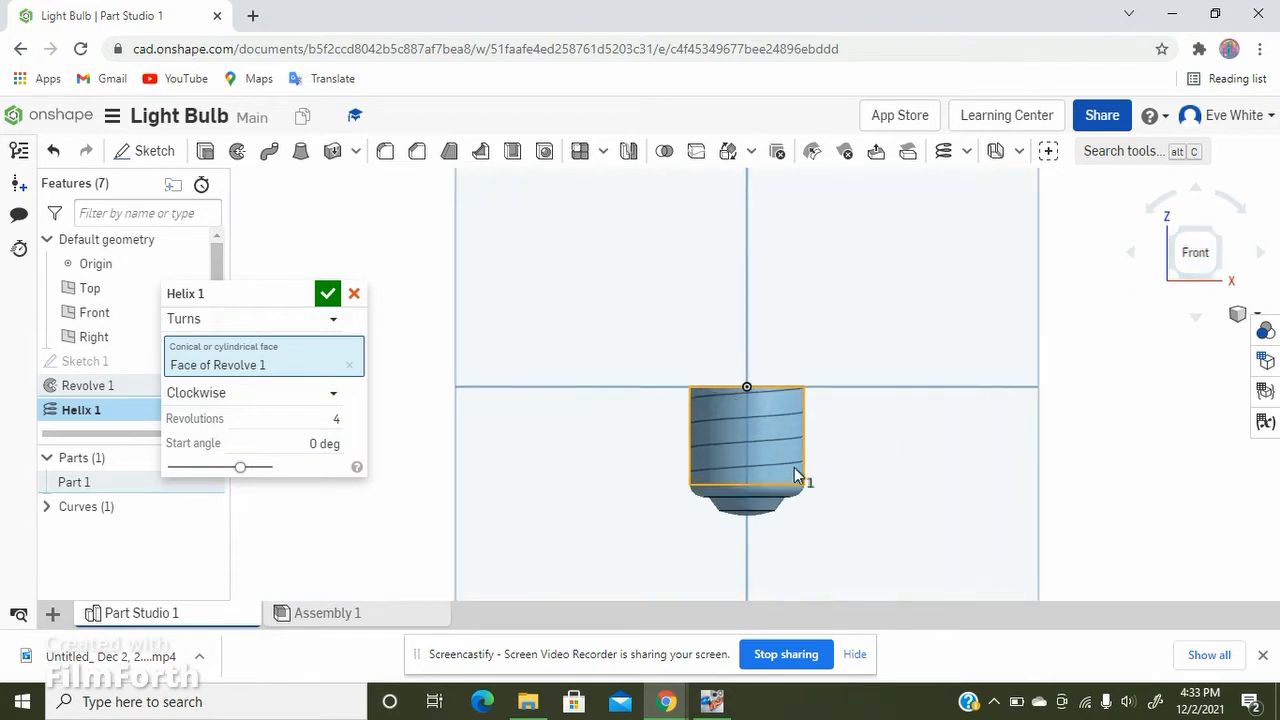
scroll(810, 340, down, 3)
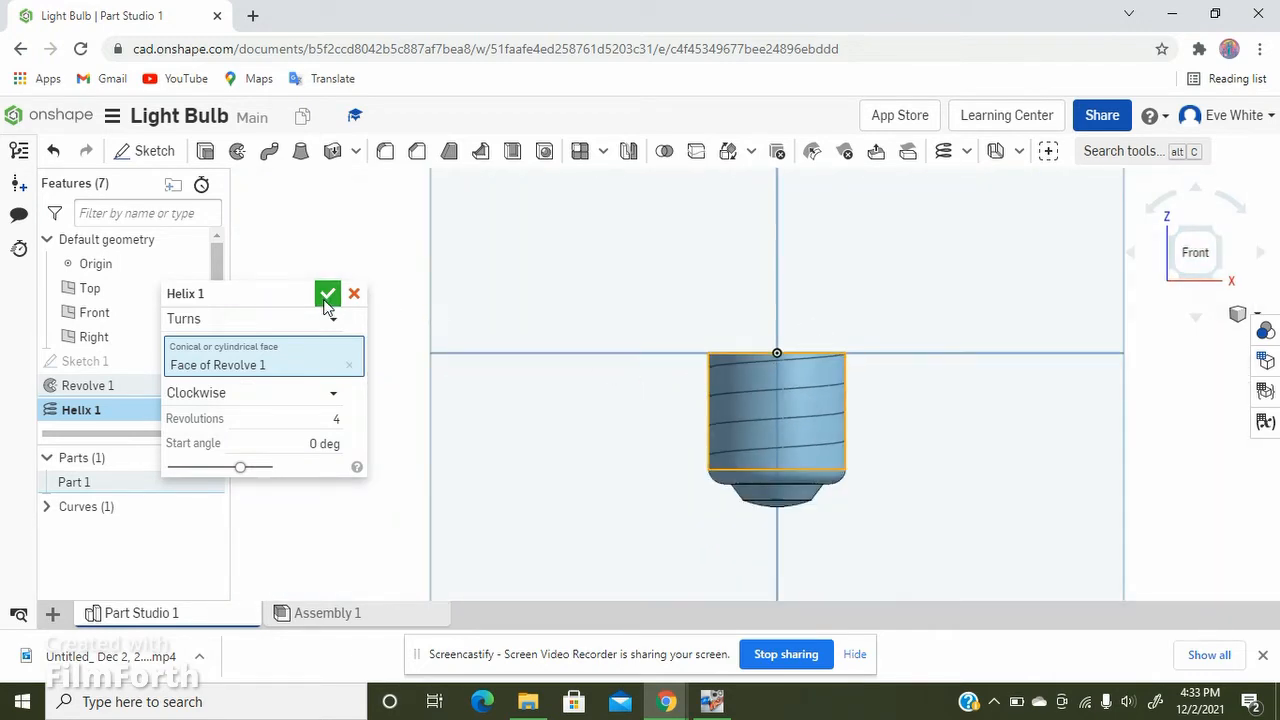
Step: Examine from the right side where the helix starts at the upper rim of the cylindrical body
right_drag(1083, 477, 1000, 483)
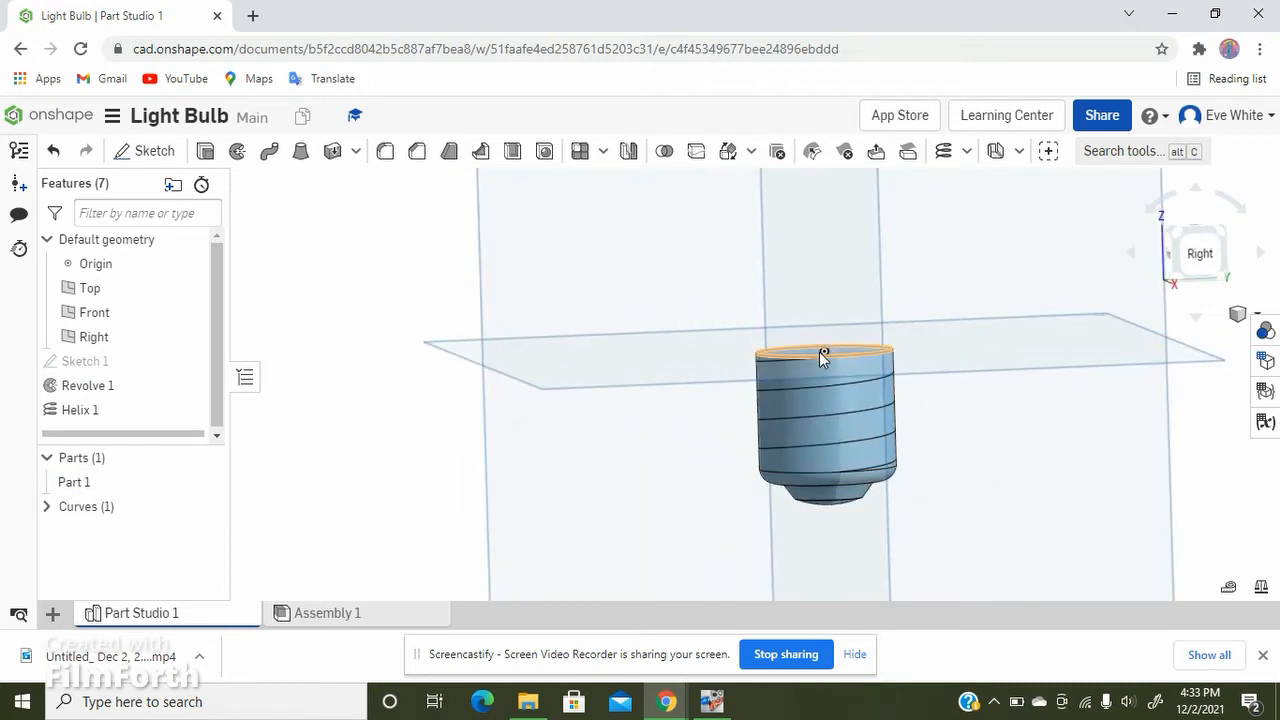
scroll(824, 352, up, 5)
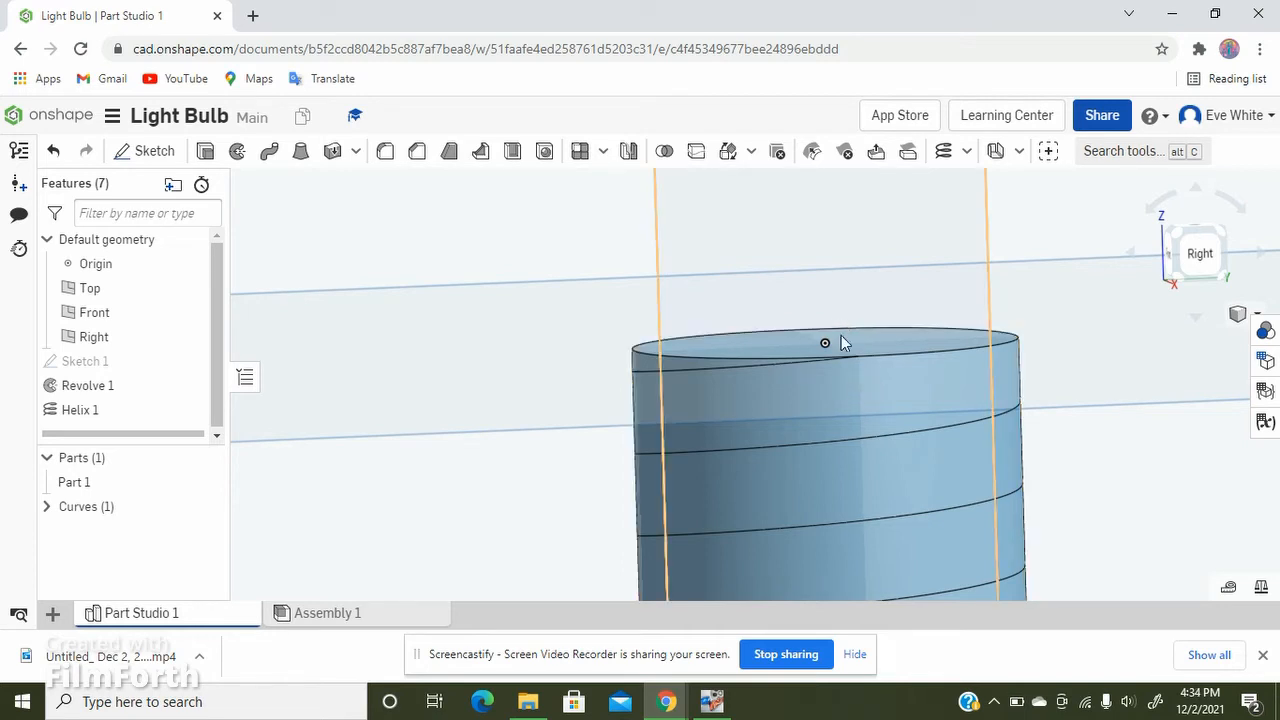
scroll(875, 362, up, 3)
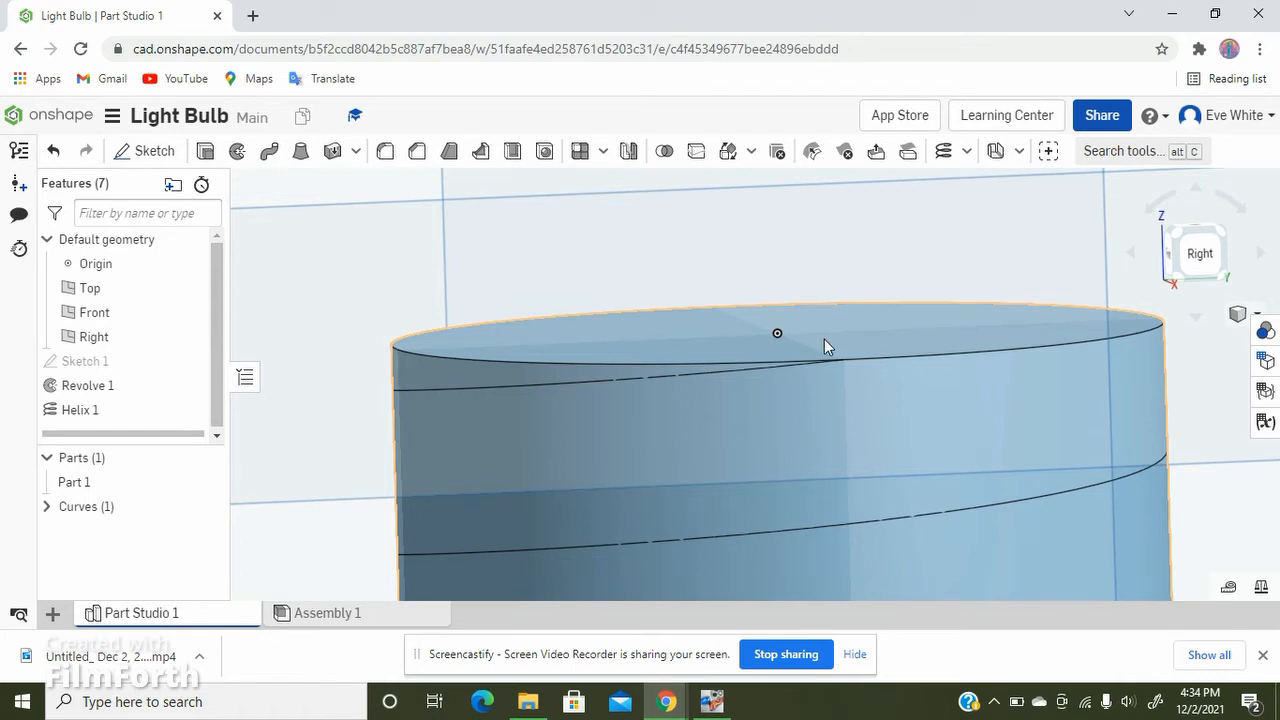
scroll(851, 367, up, 3)
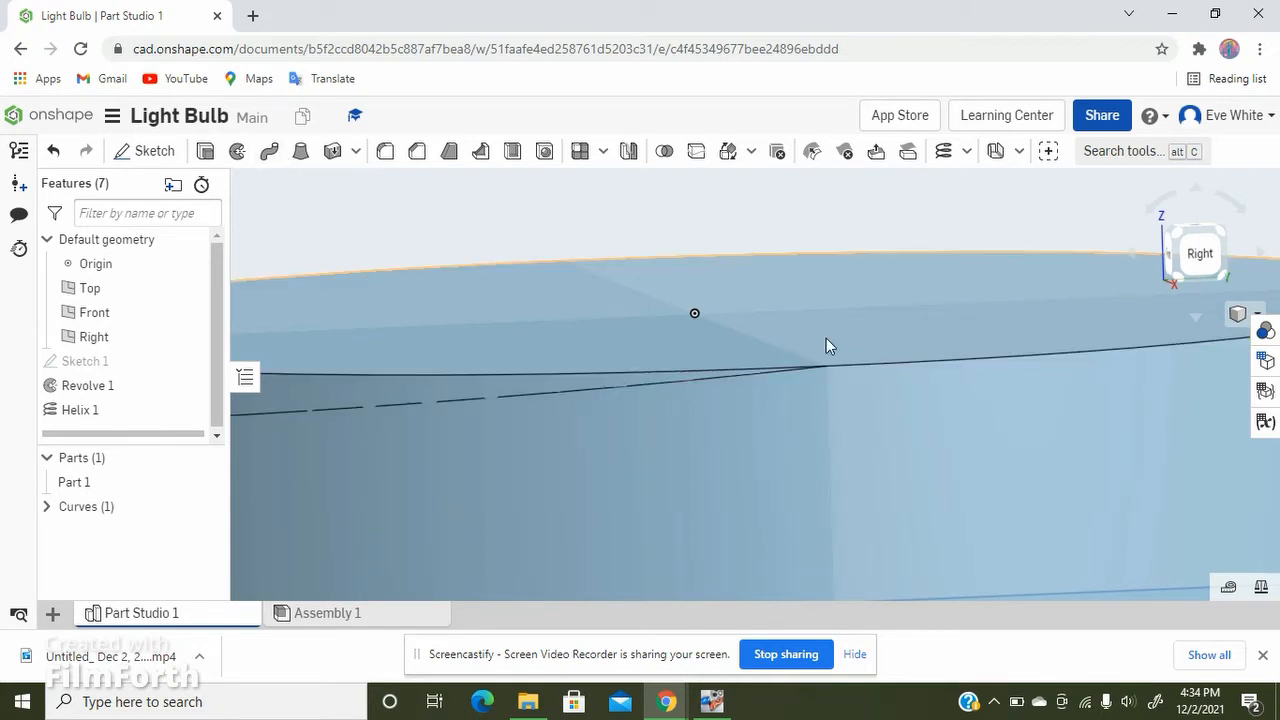
scroll(820, 340, down, 5)
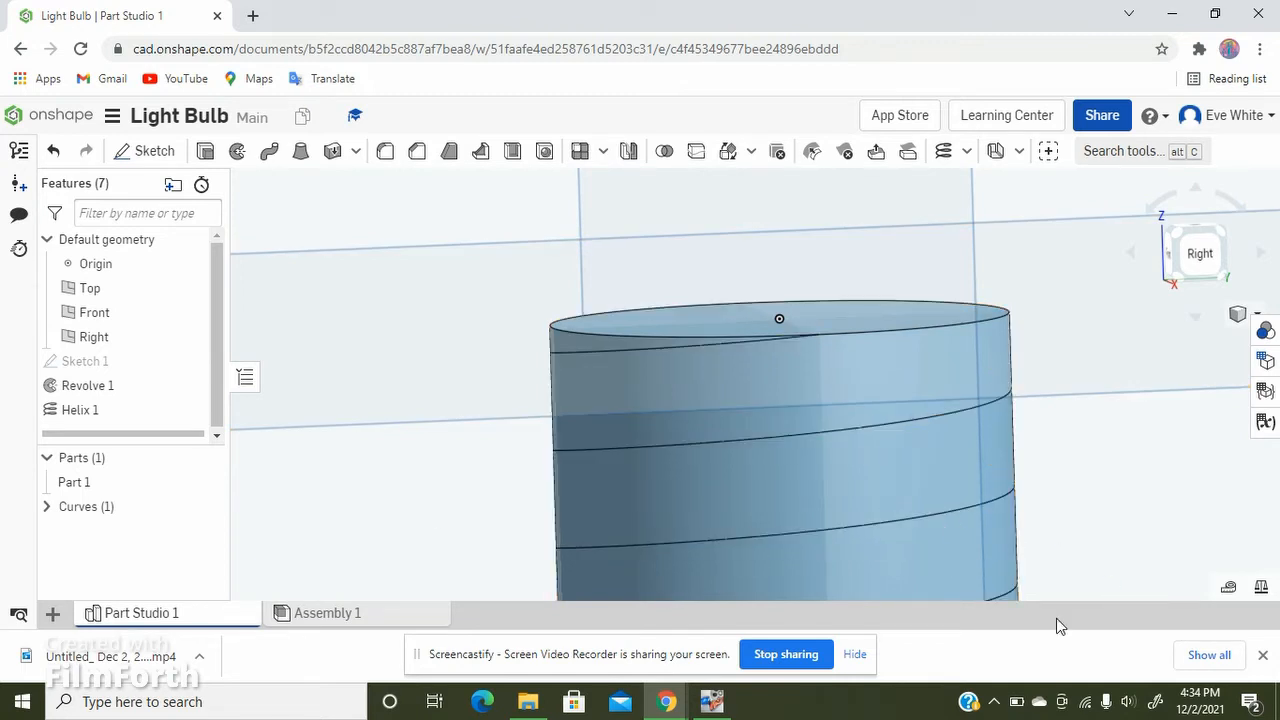
scroll(899, 317, down, 3)
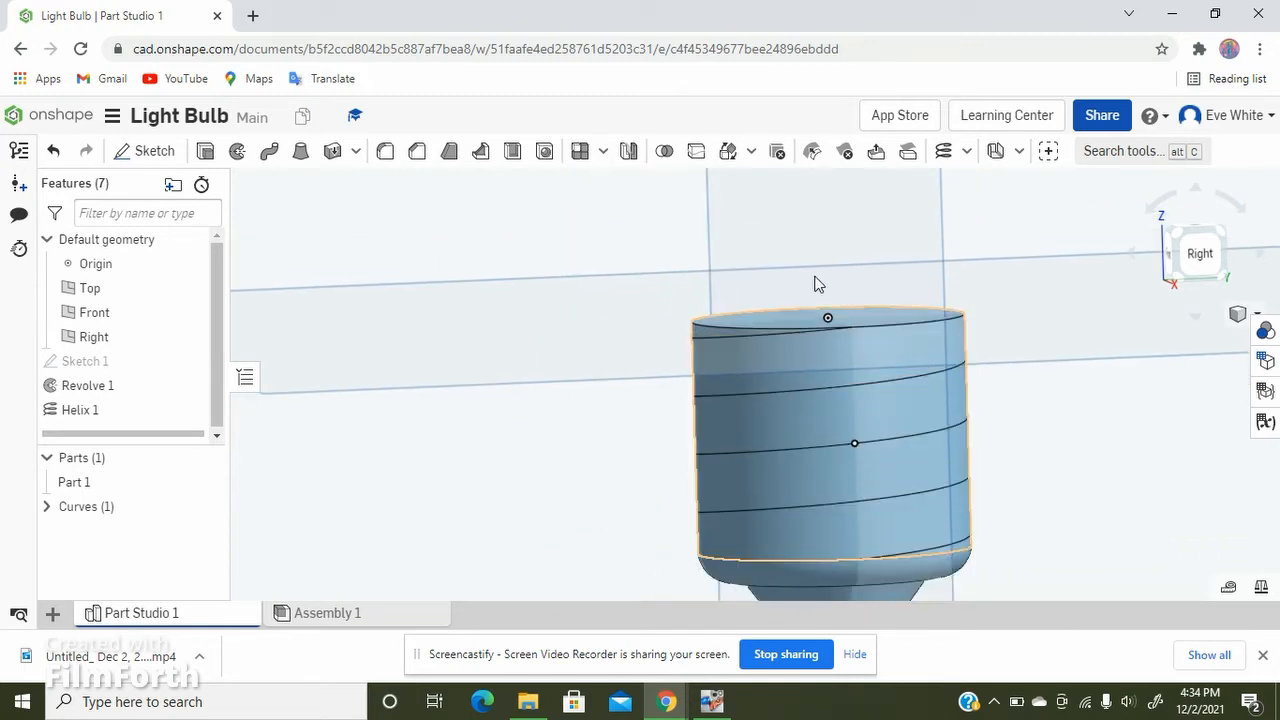
scroll(860, 334, up, 3)
scroll(780, 294, down, 3)
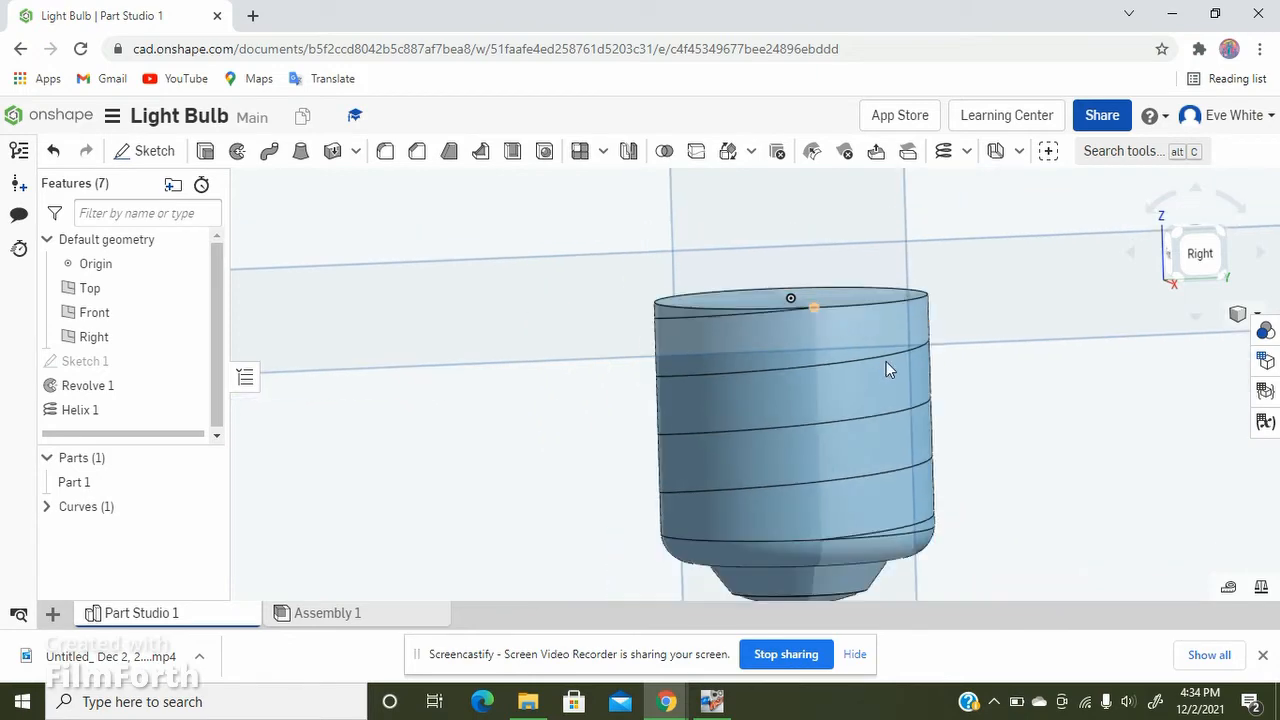
Step: Examine from the front where the helix meets the upper rim of the cylindrical body
right_drag(920, 363, 954, 371)
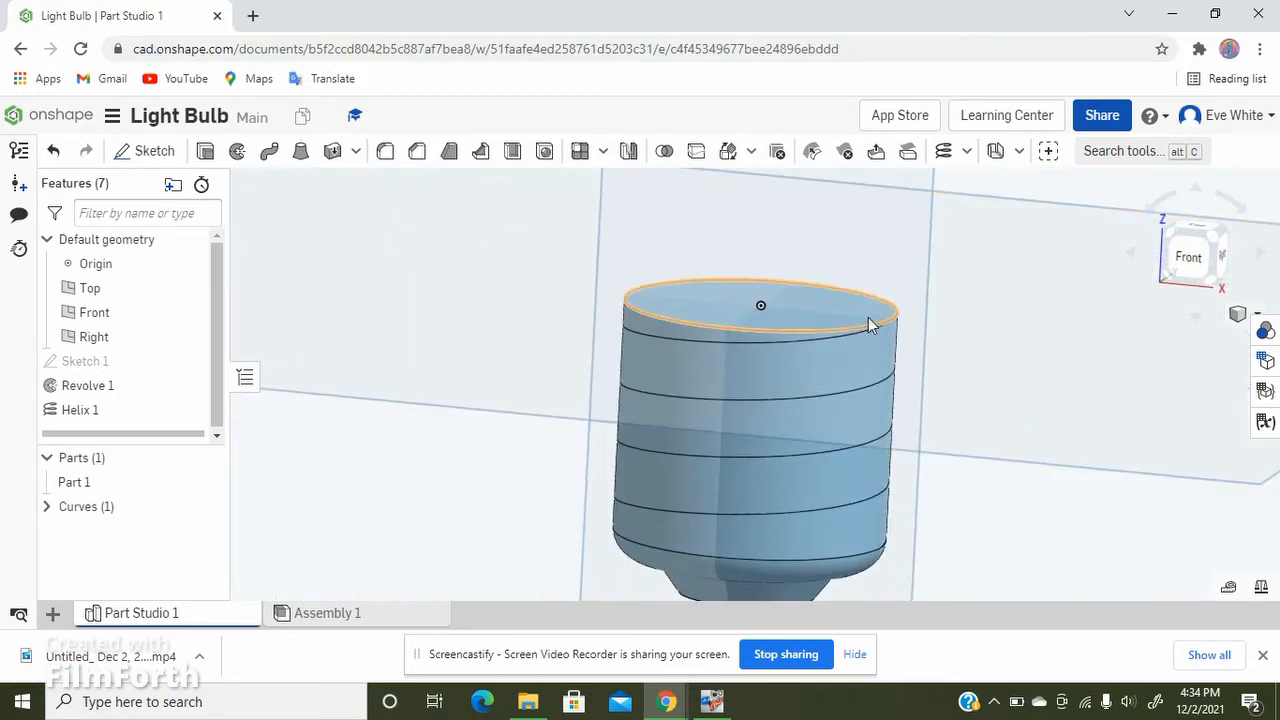
scroll(869, 325, down, 5)
right_drag(1083, 317, 771, 346)
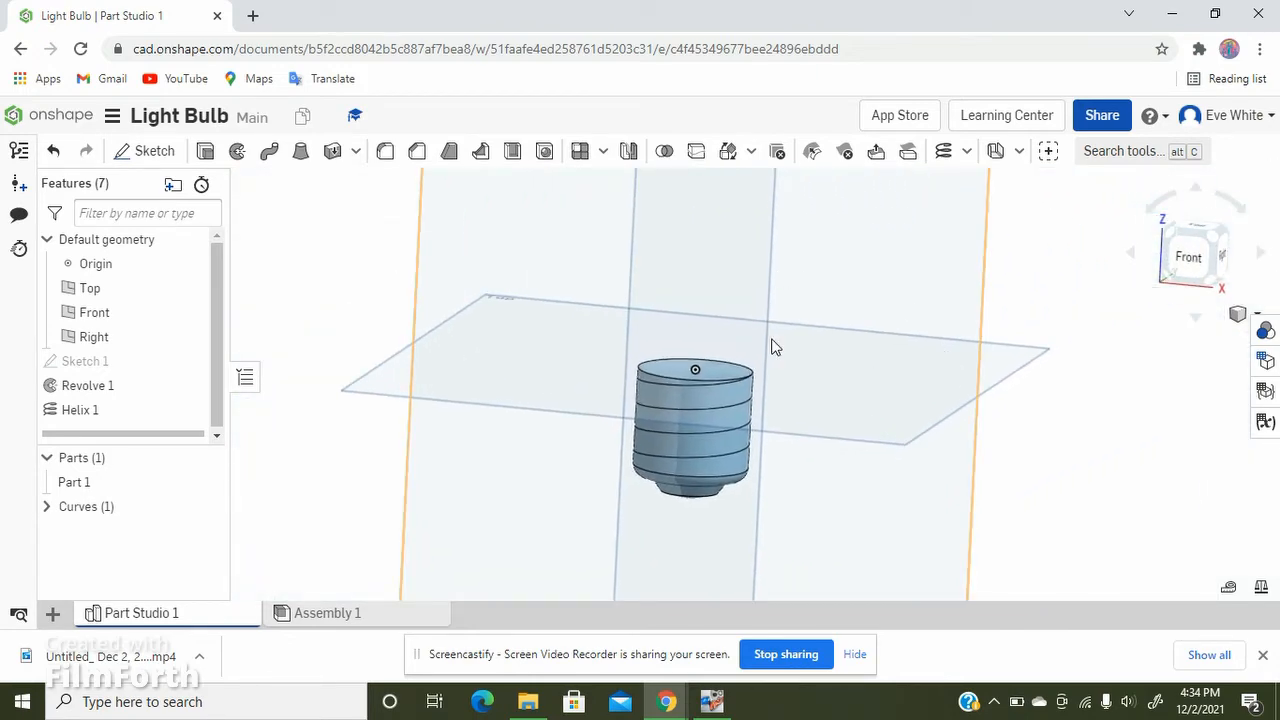
scroll(771, 390, up, 4)
scroll(777, 391, up, 3)
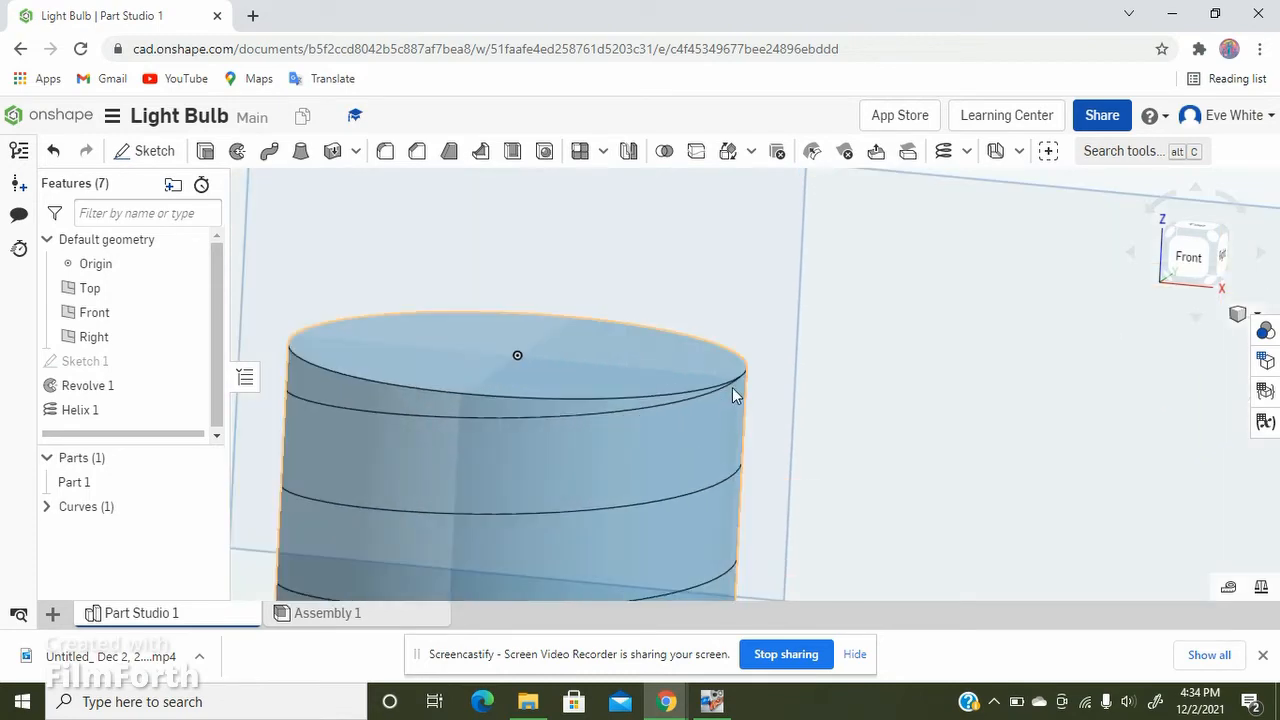
scroll(732, 390, up, 5)
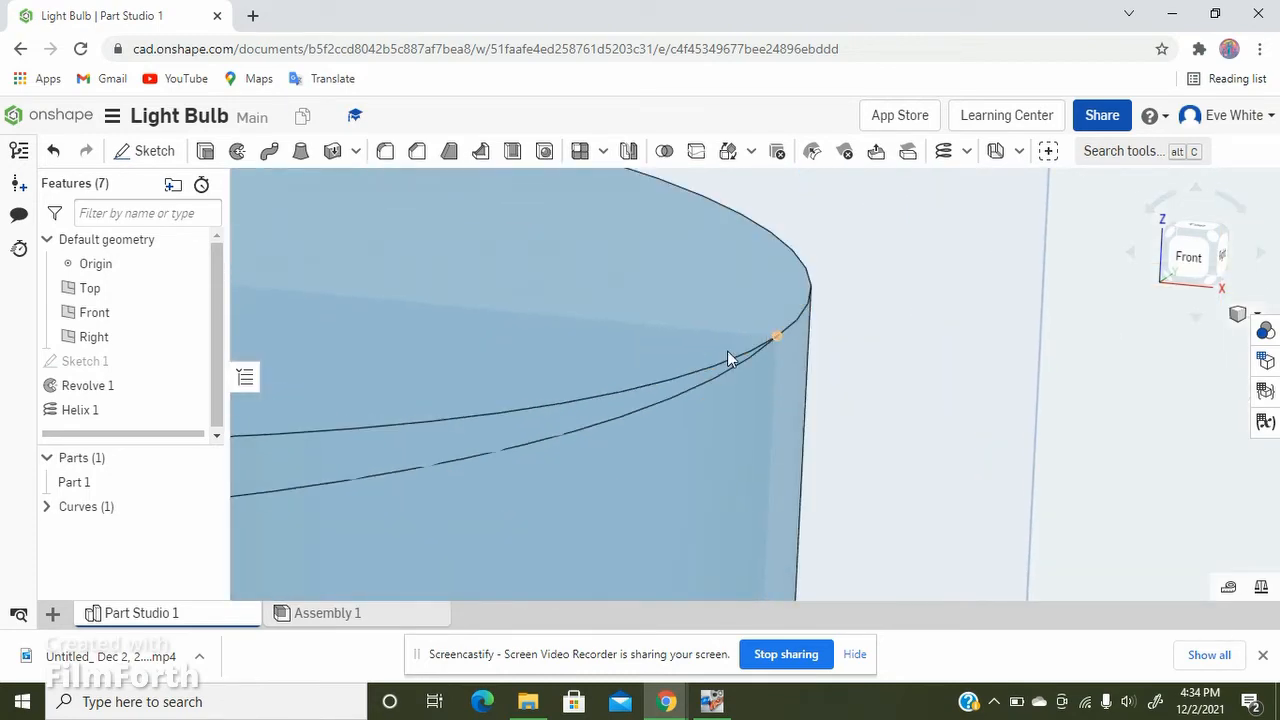
scroll(728, 352, down, 8)
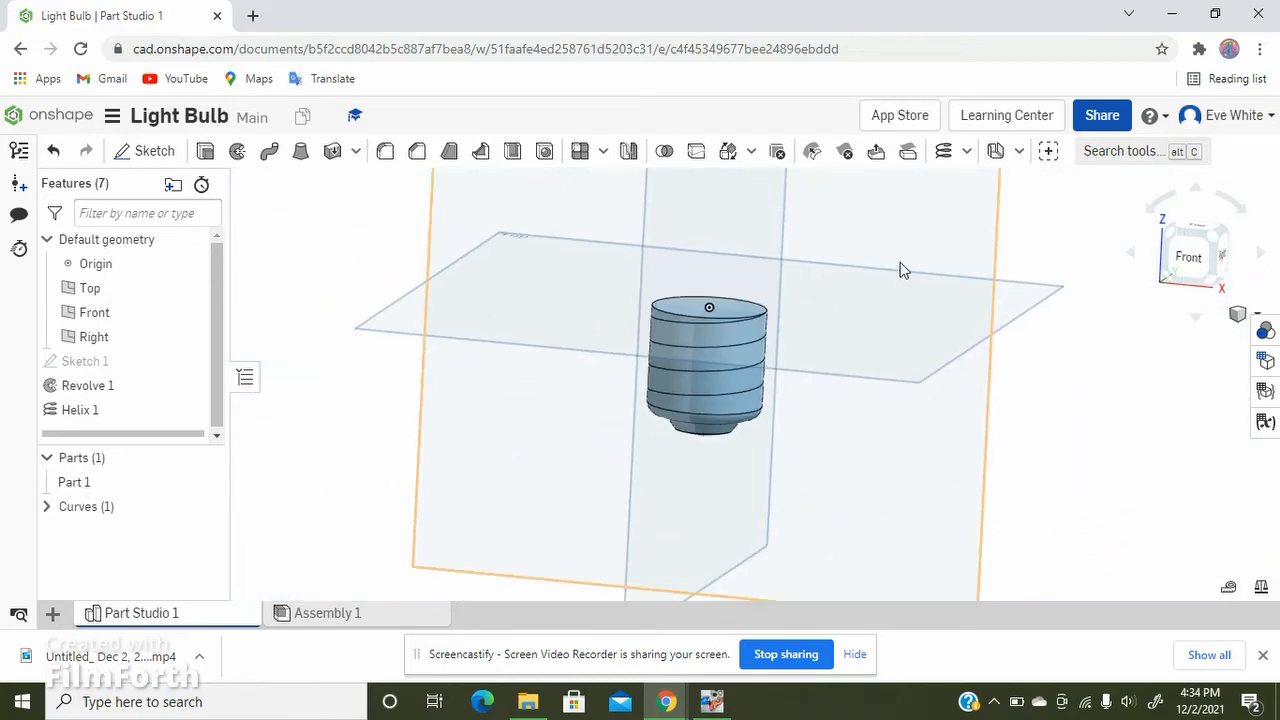
Step: Start a new sketch on the Front plane and view it straight on from the back
click(968, 216)
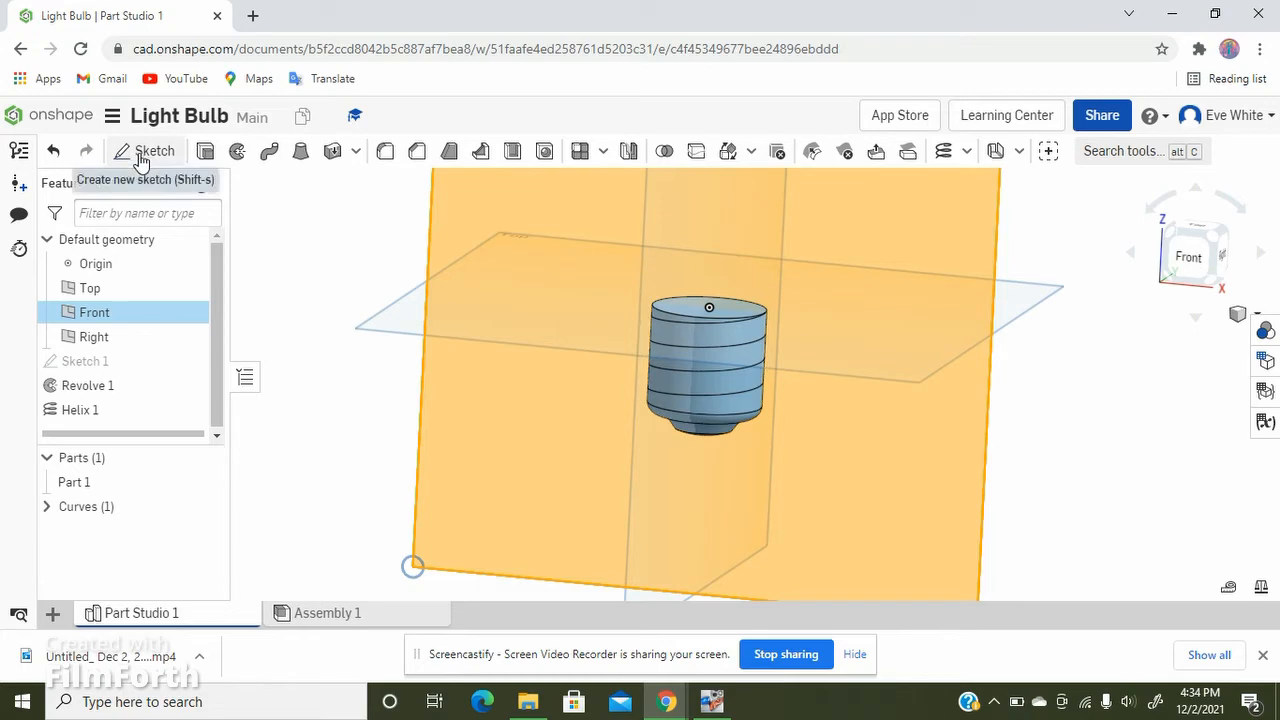
mouse_move(989, 309)
right_down()
mouse_move(852, 330)
mouse_move(532, 255)
right_up()
scroll(500, 280, up, 4)
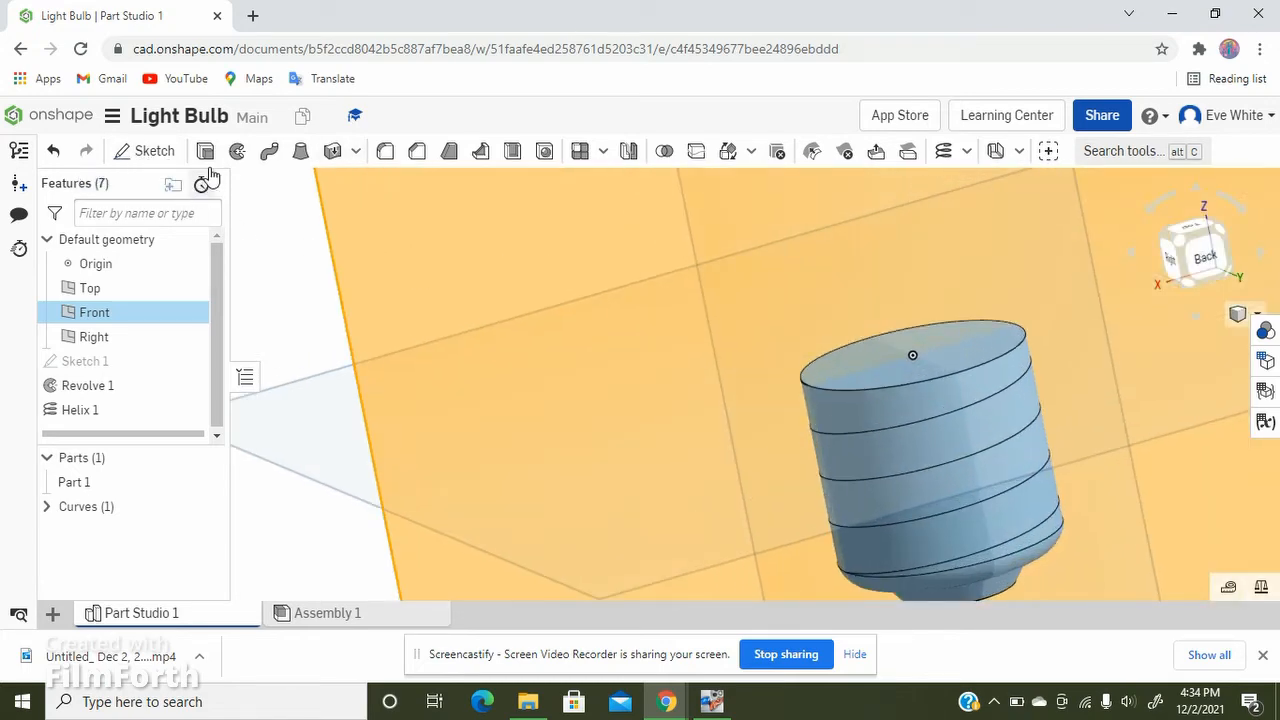
click(160, 150)
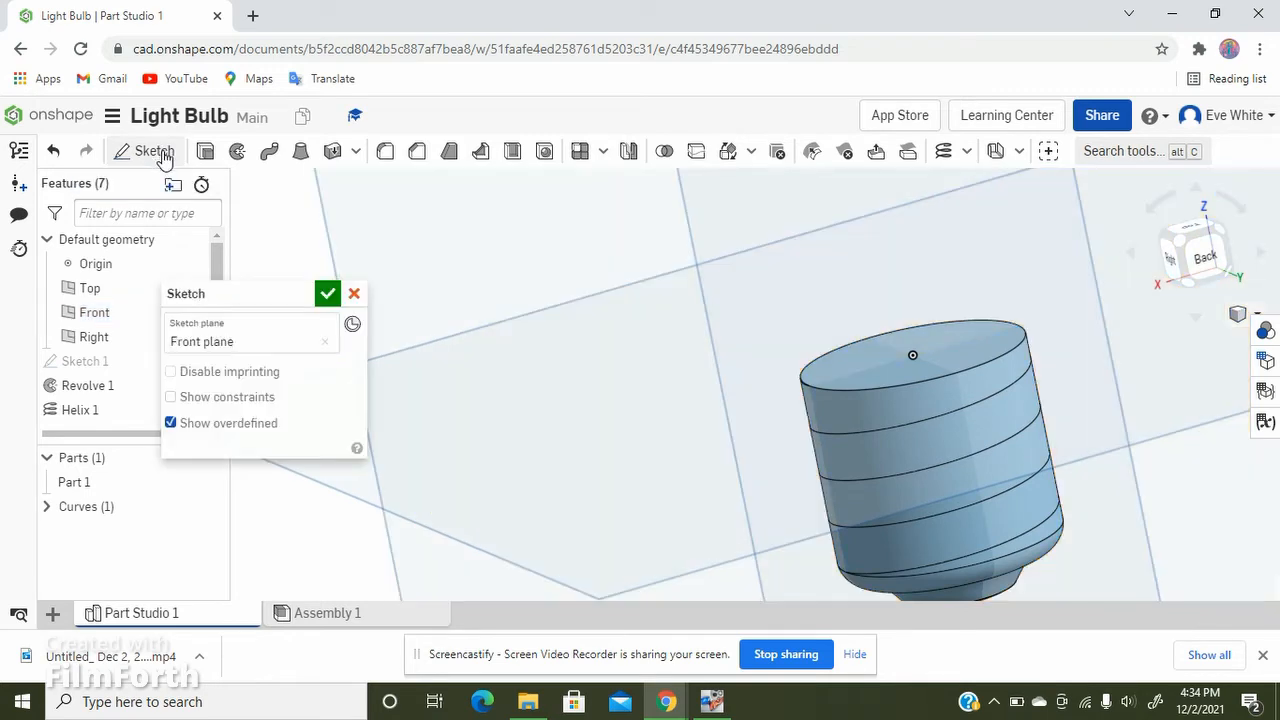
key(n)
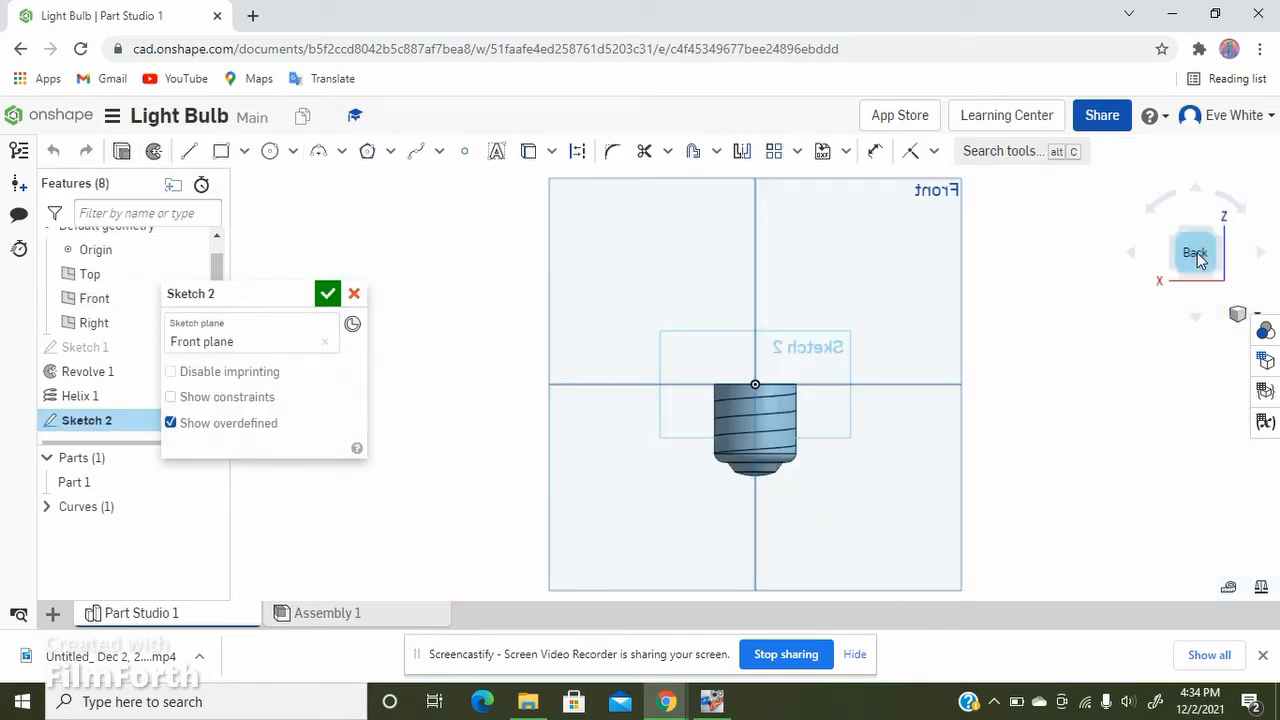
Step: Sketch a vertical construction line just outside the body's upper corner, running down from the level of the top face
scroll(735, 386, up, 6)
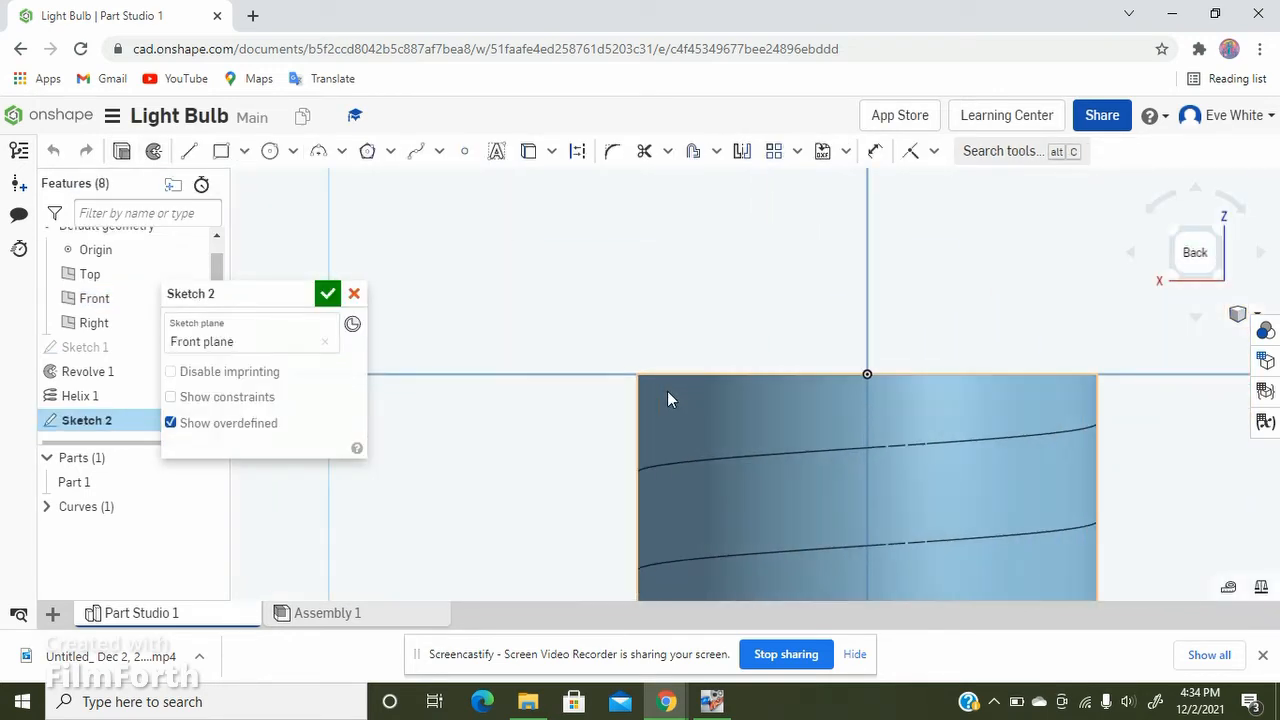
scroll(636, 400, up, 3)
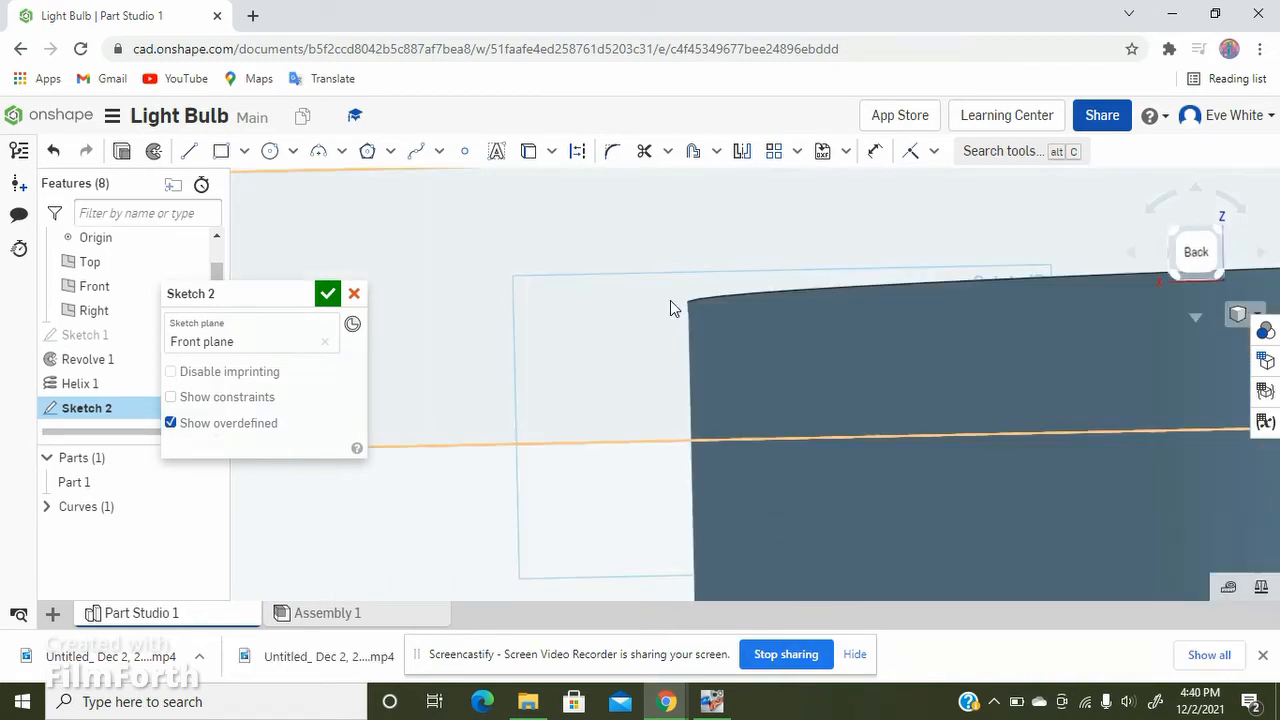
mouse_move(670, 300)
right_down()
mouse_move(687, 316)
mouse_move(918, 316)
right_up()
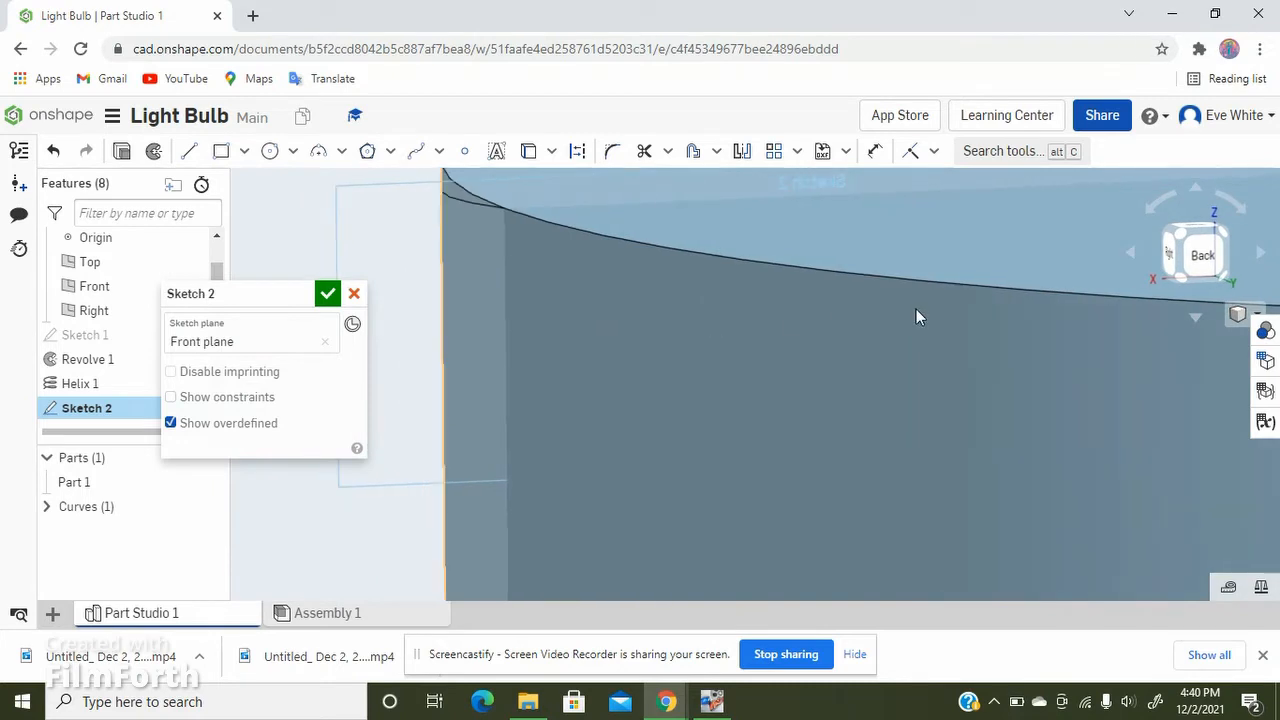
scroll(458, 213, up, 3)
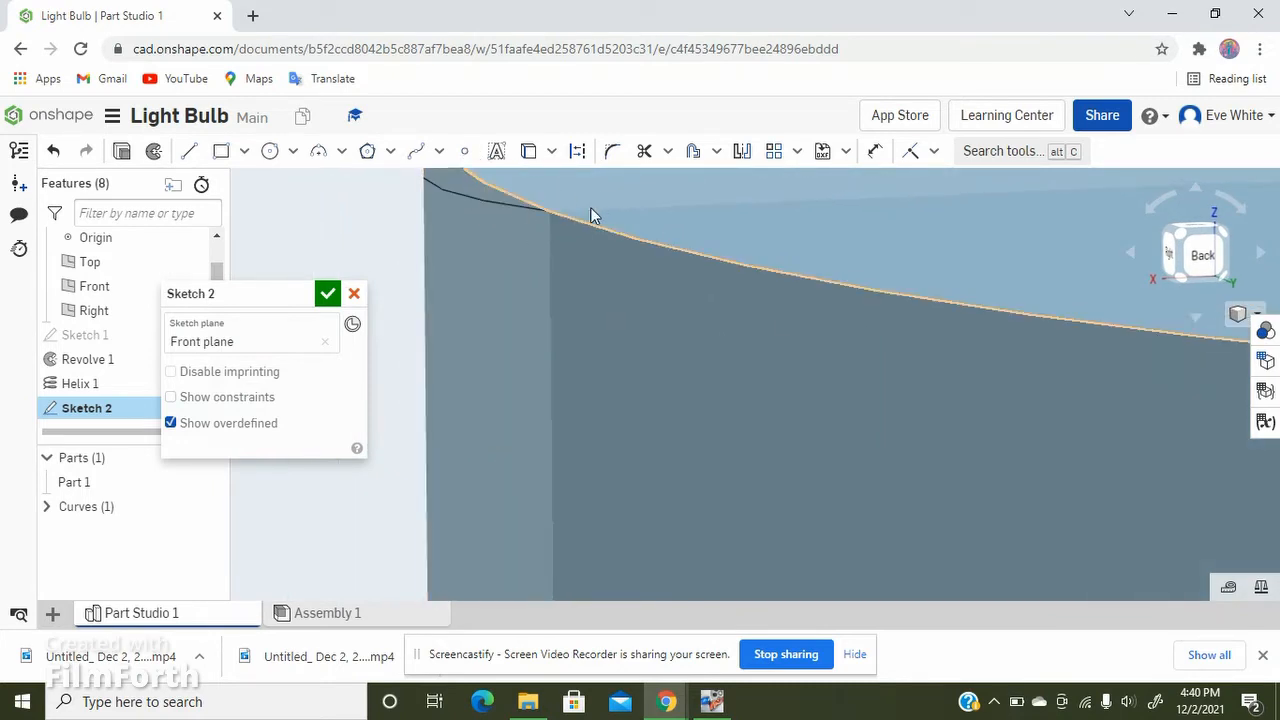
click(1203, 258)
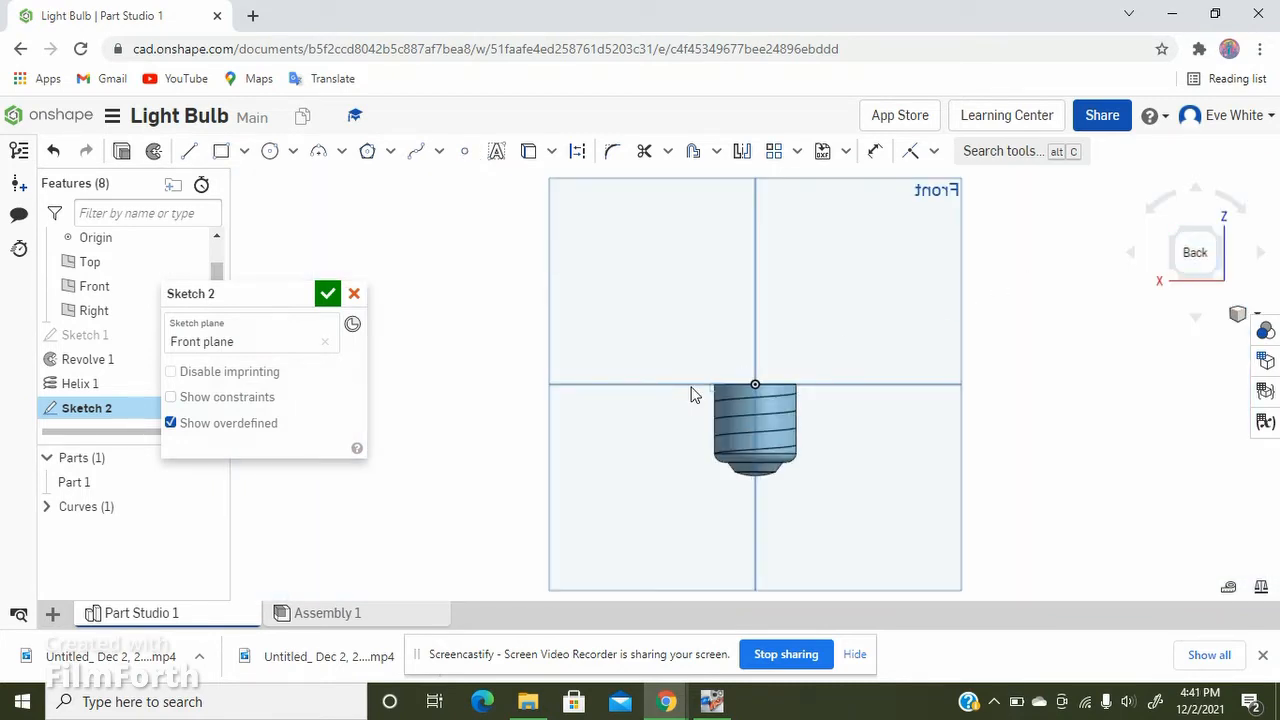
scroll(700, 391, up, 5)
scroll(747, 388, up, 3)
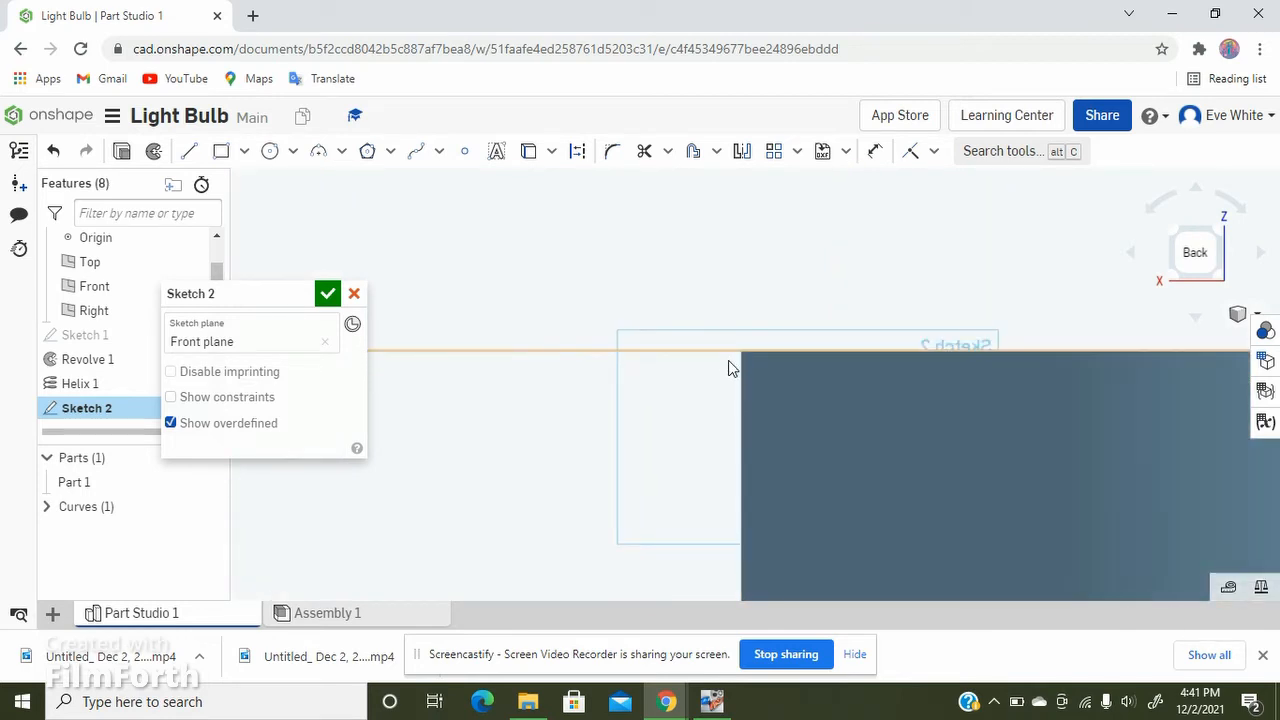
scroll(728, 362, up, 2)
middle_drag(818, 369, 798, 279)
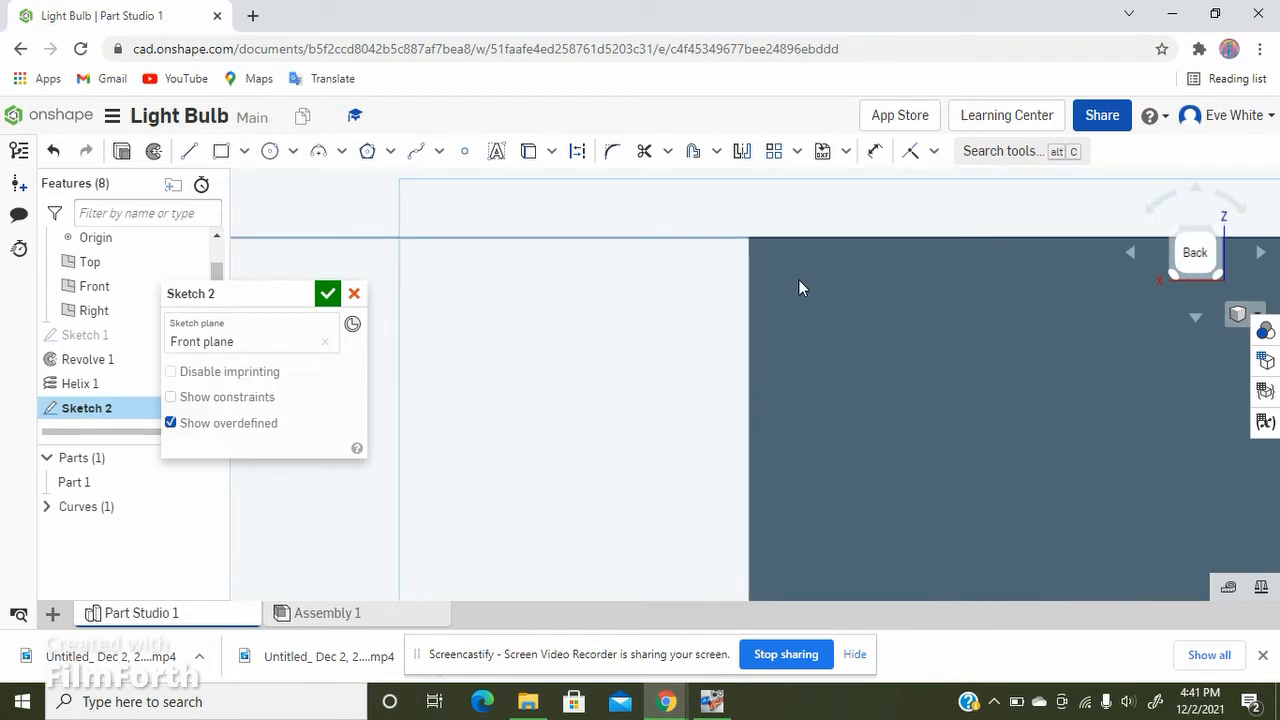
click(189, 151)
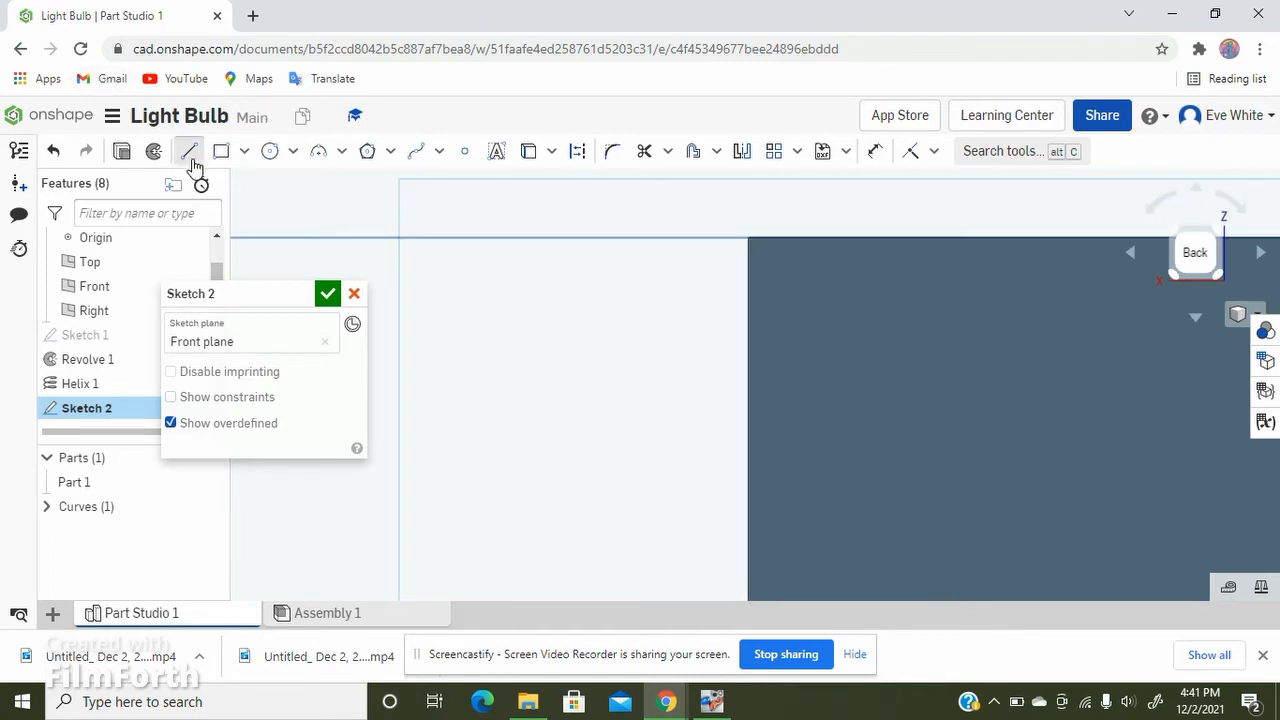
click(578, 152)
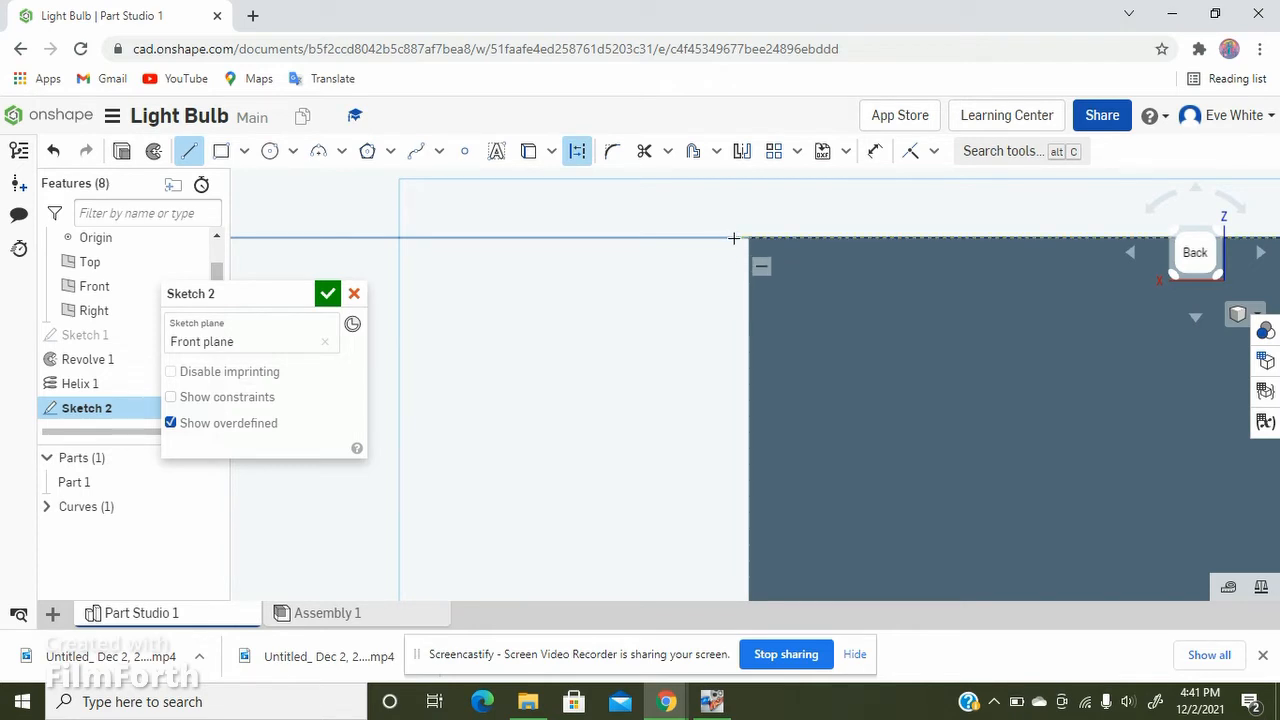
click(729, 240)
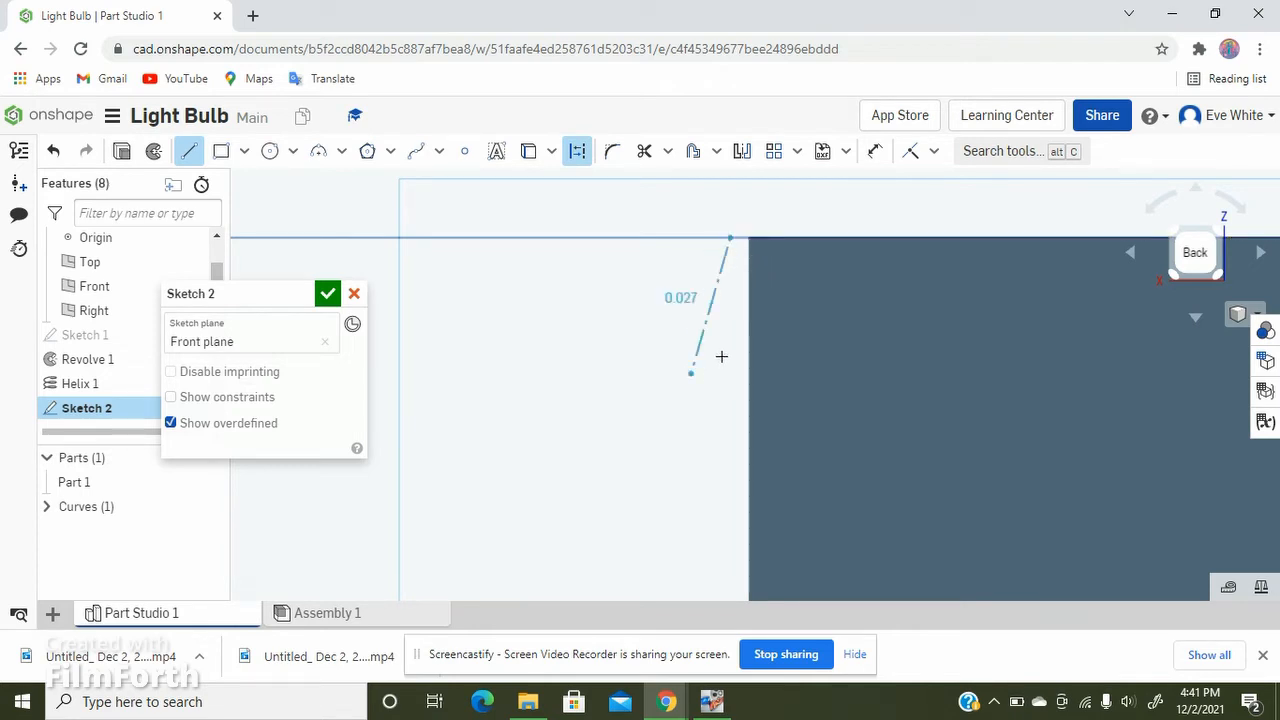
click(727, 430)
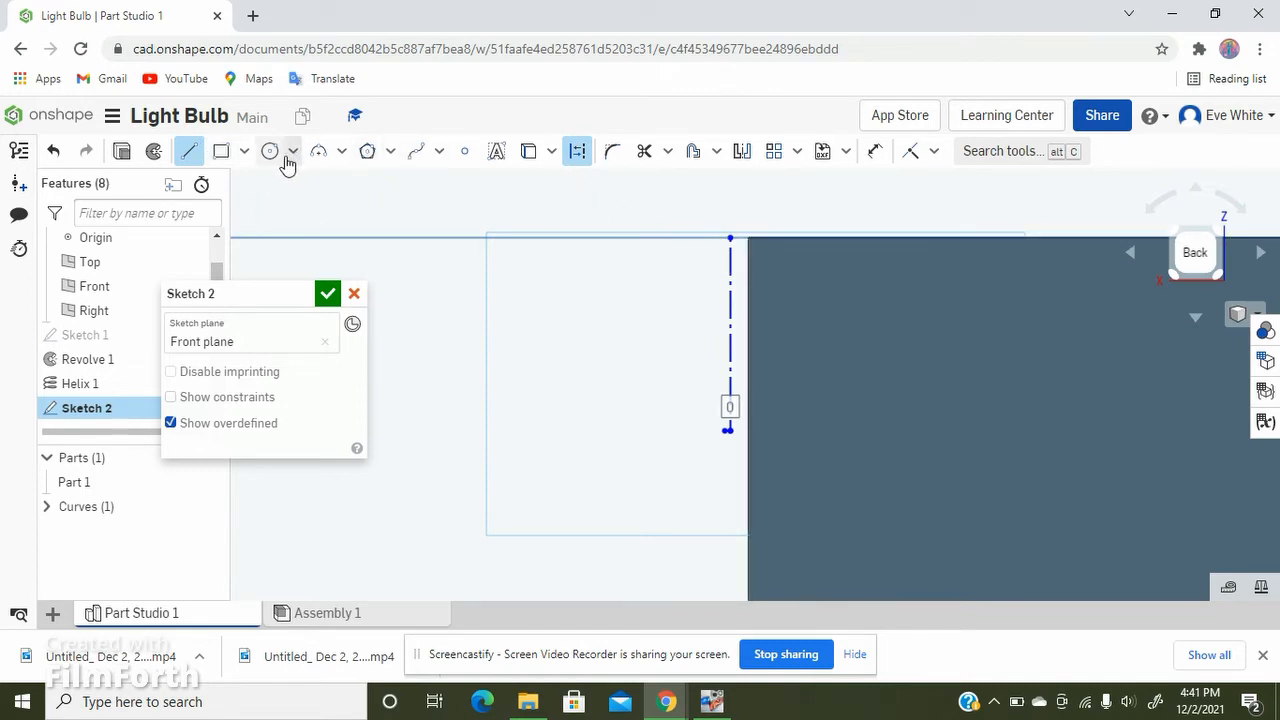
Step: Sketch two connected three-point arcs from the body's upper corner along the construction line, with radii about 0.037 in and 0.021 in
click(319, 155)
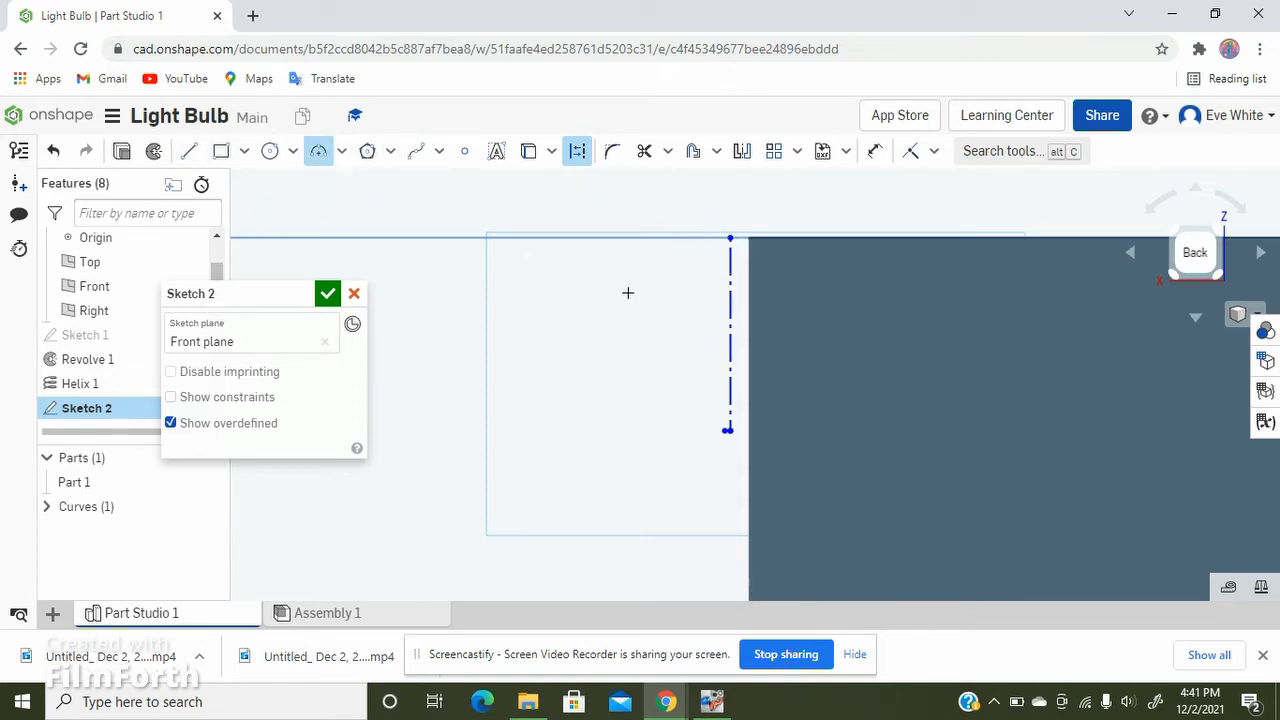
click(745, 238)
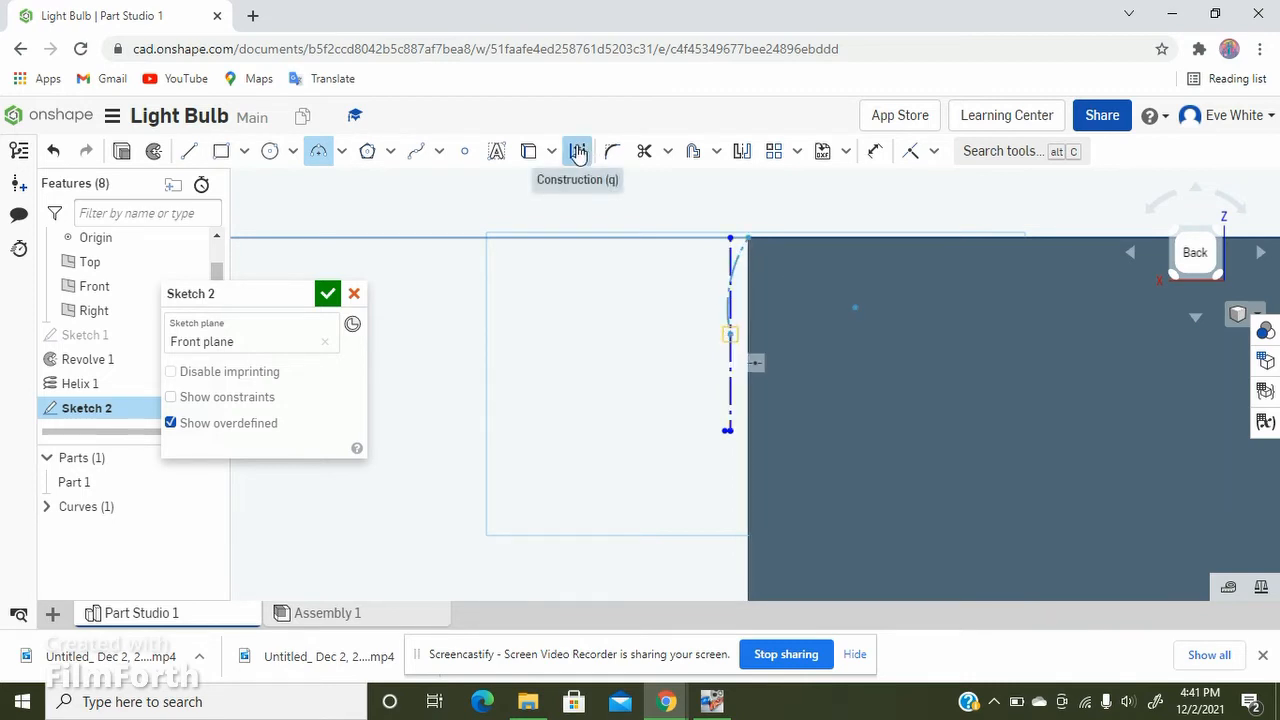
click(730, 315)
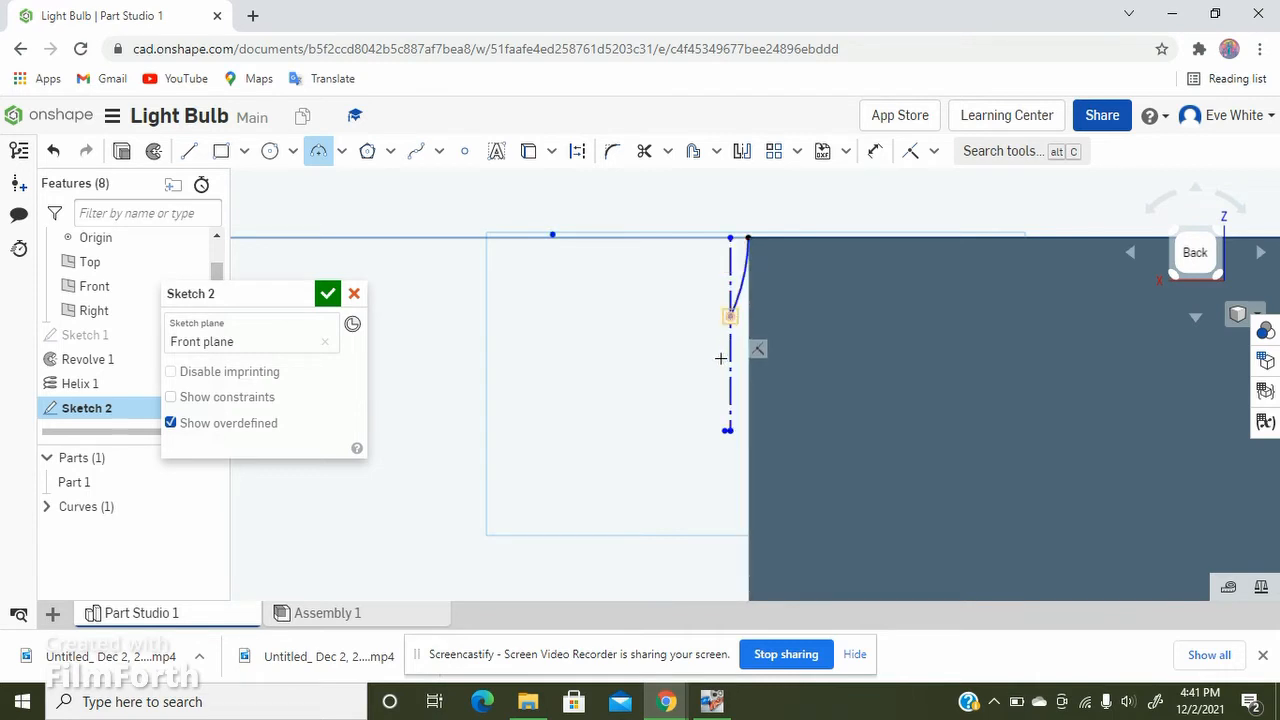
click(728, 417)
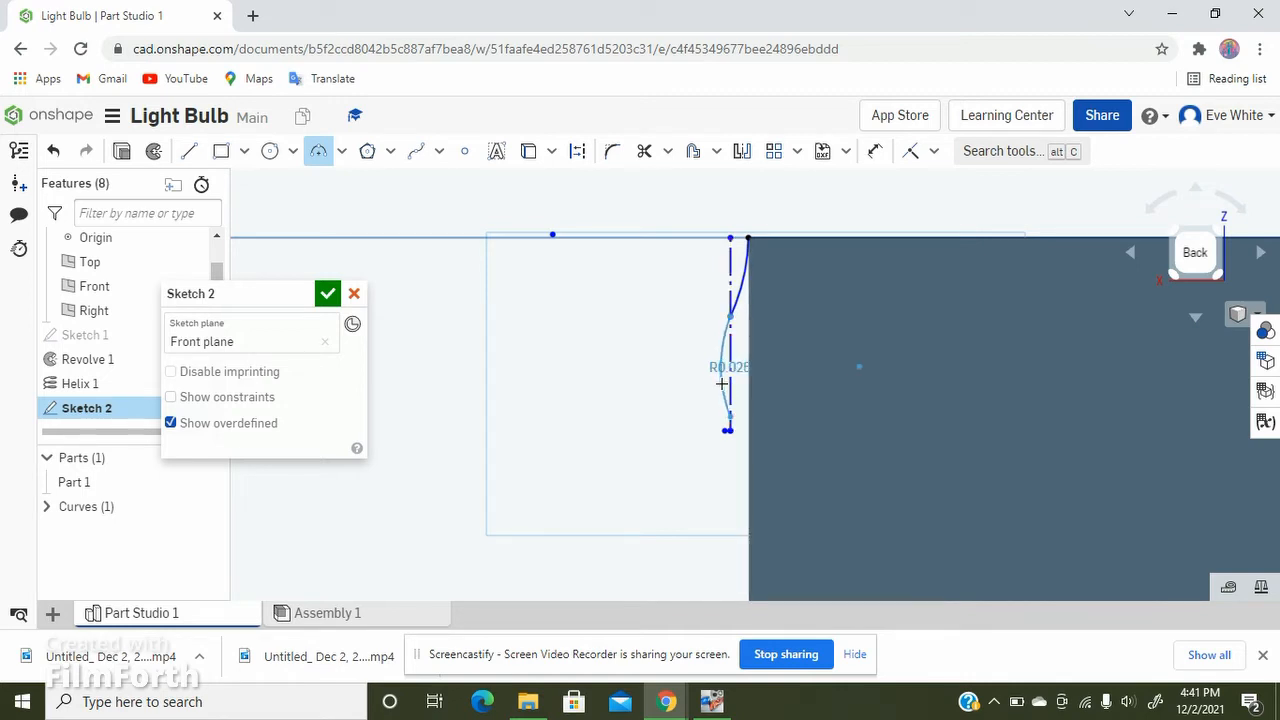
scroll(721, 368, up, 5)
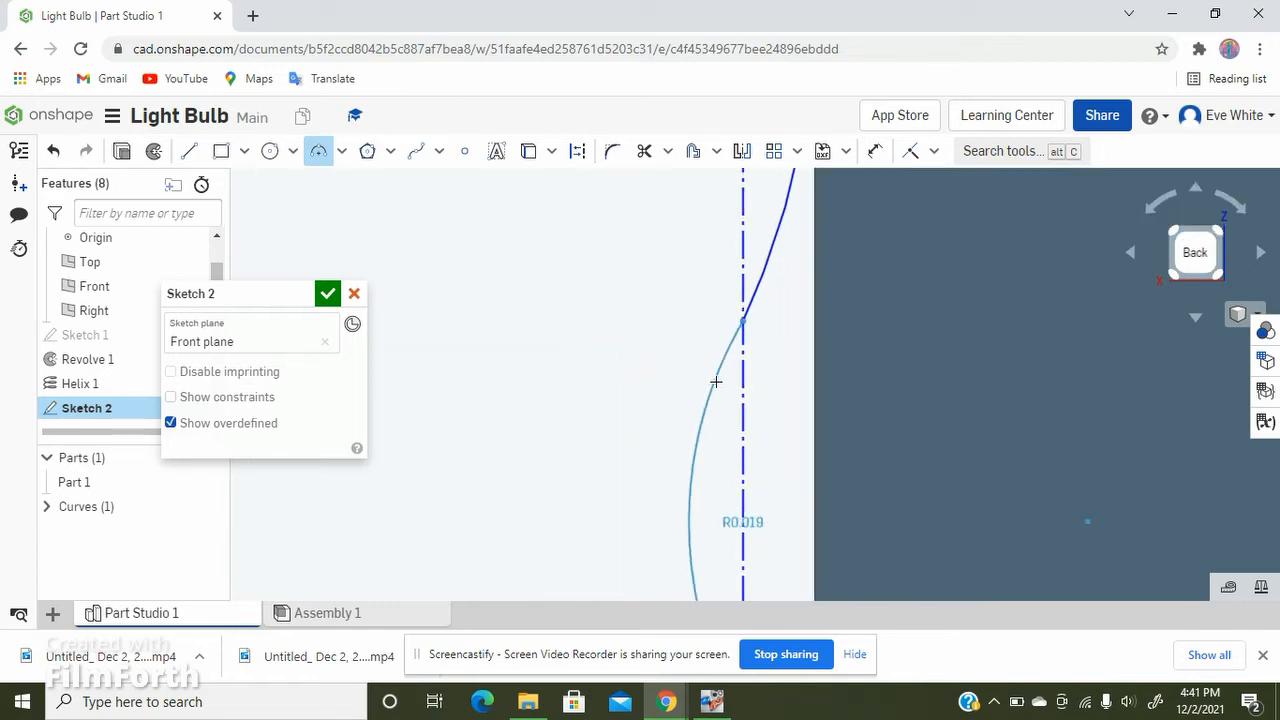
click(717, 381)
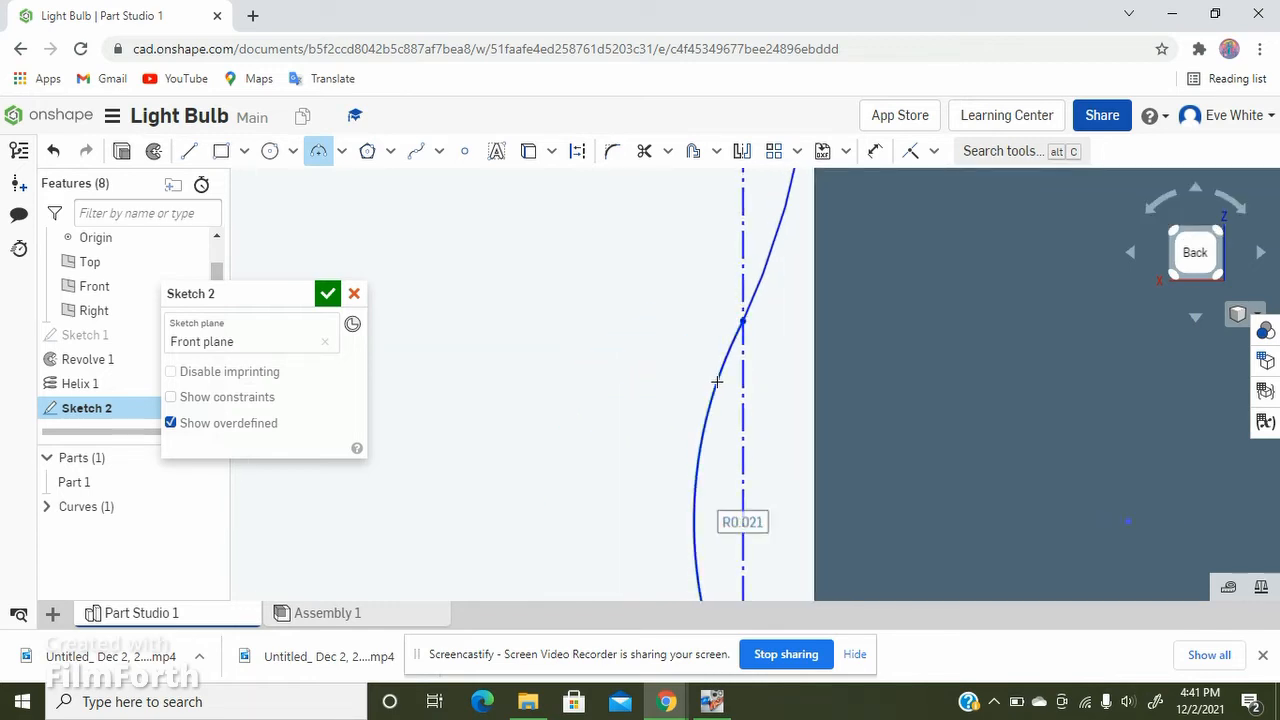
Step: Delete both arcs beside the vertical construction line
scroll(623, 271, down, 3)
scroll(620, 314, down, 2)
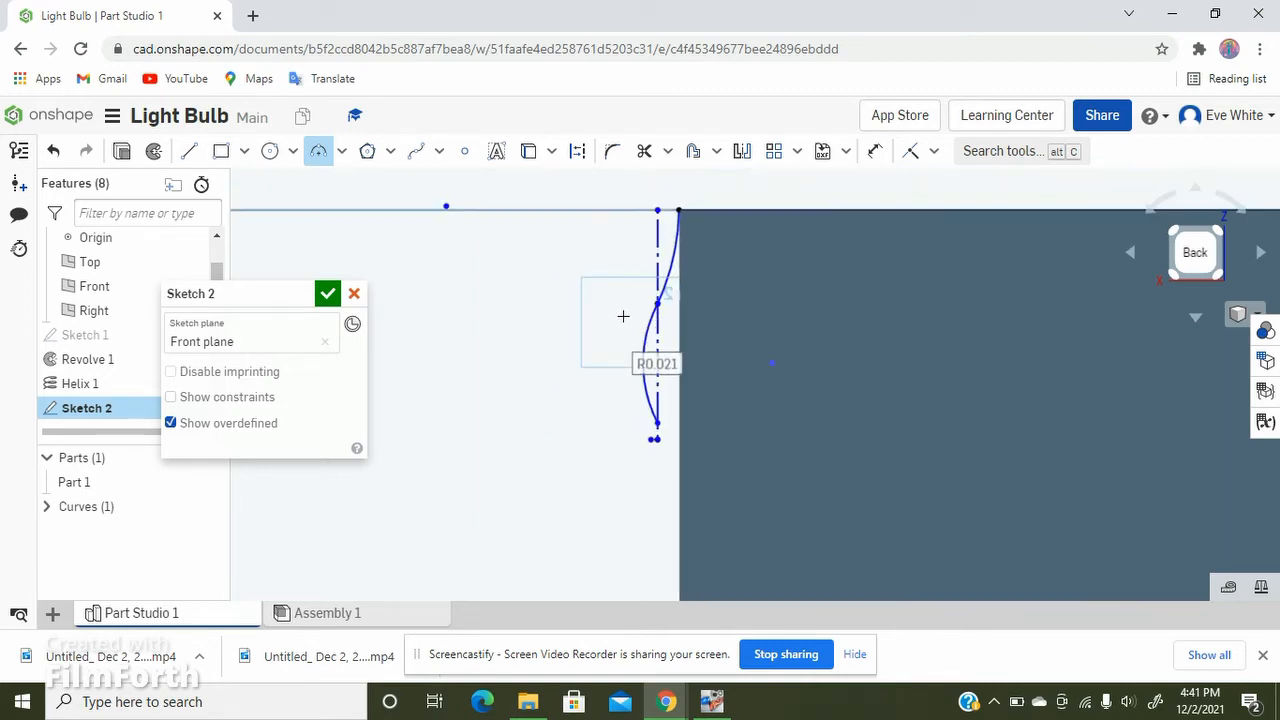
scroll(670, 360, down, 3)
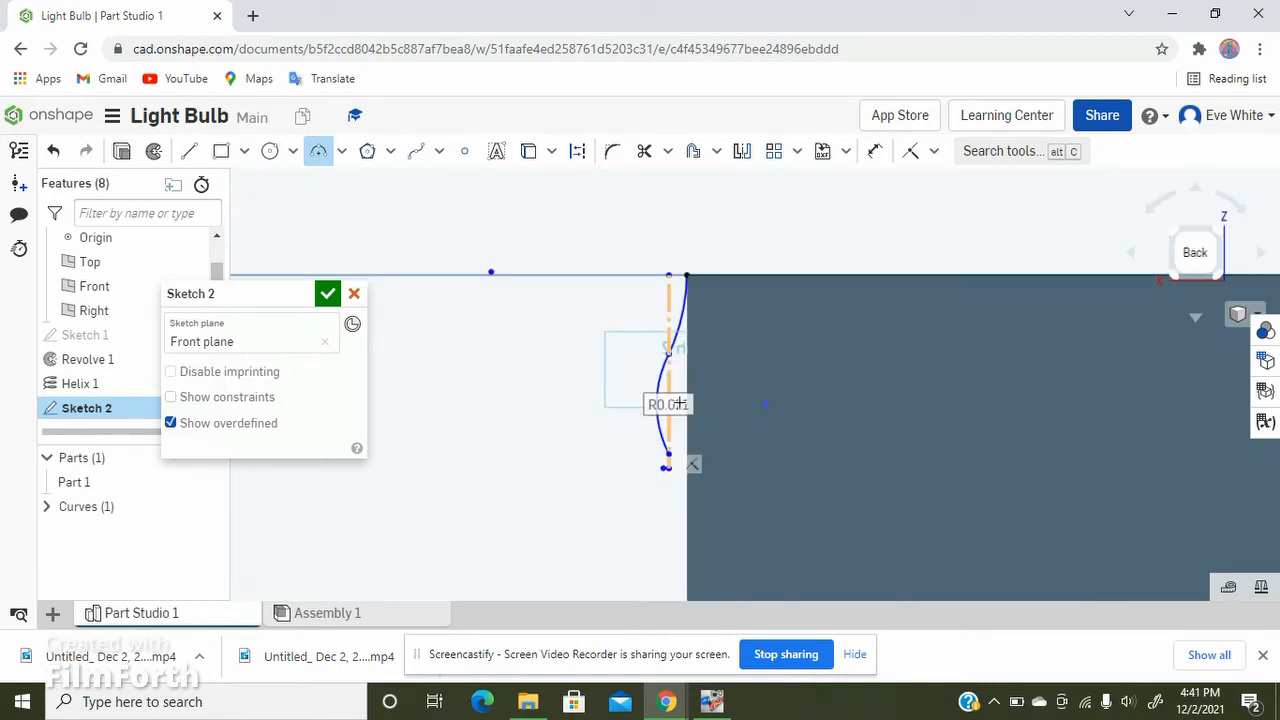
scroll(666, 287, down, 3)
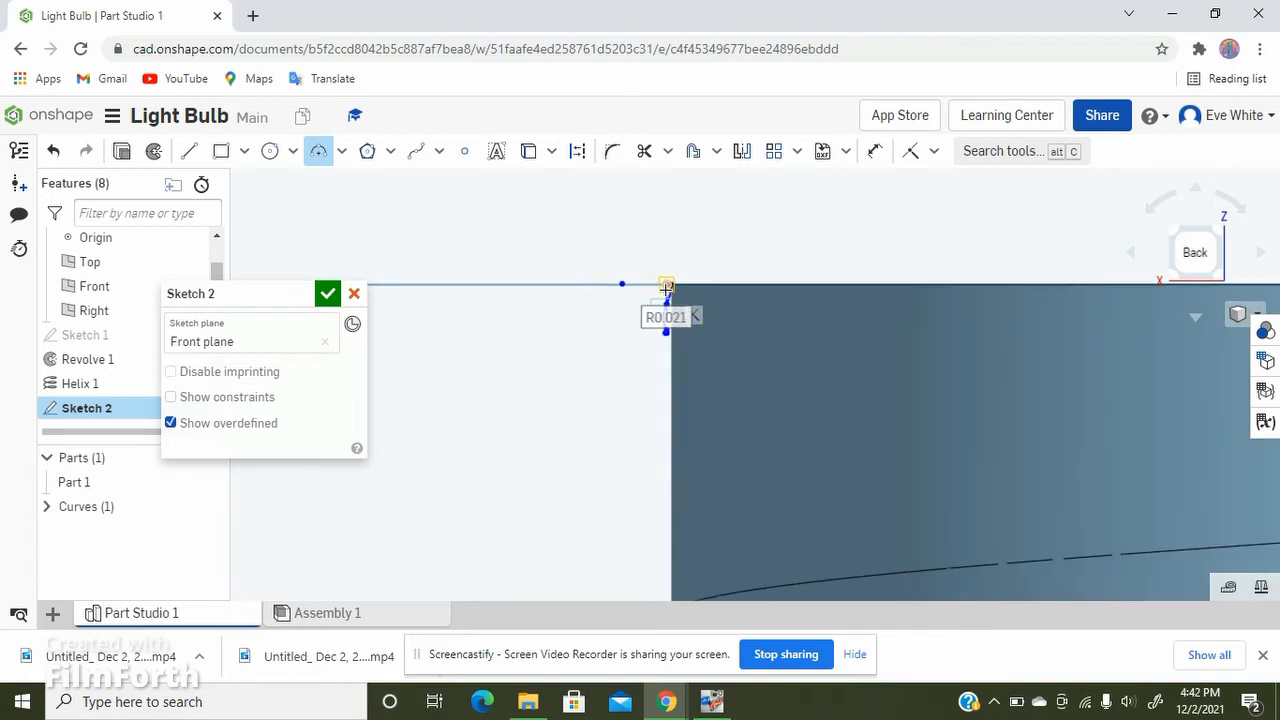
scroll(671, 315, up, 5)
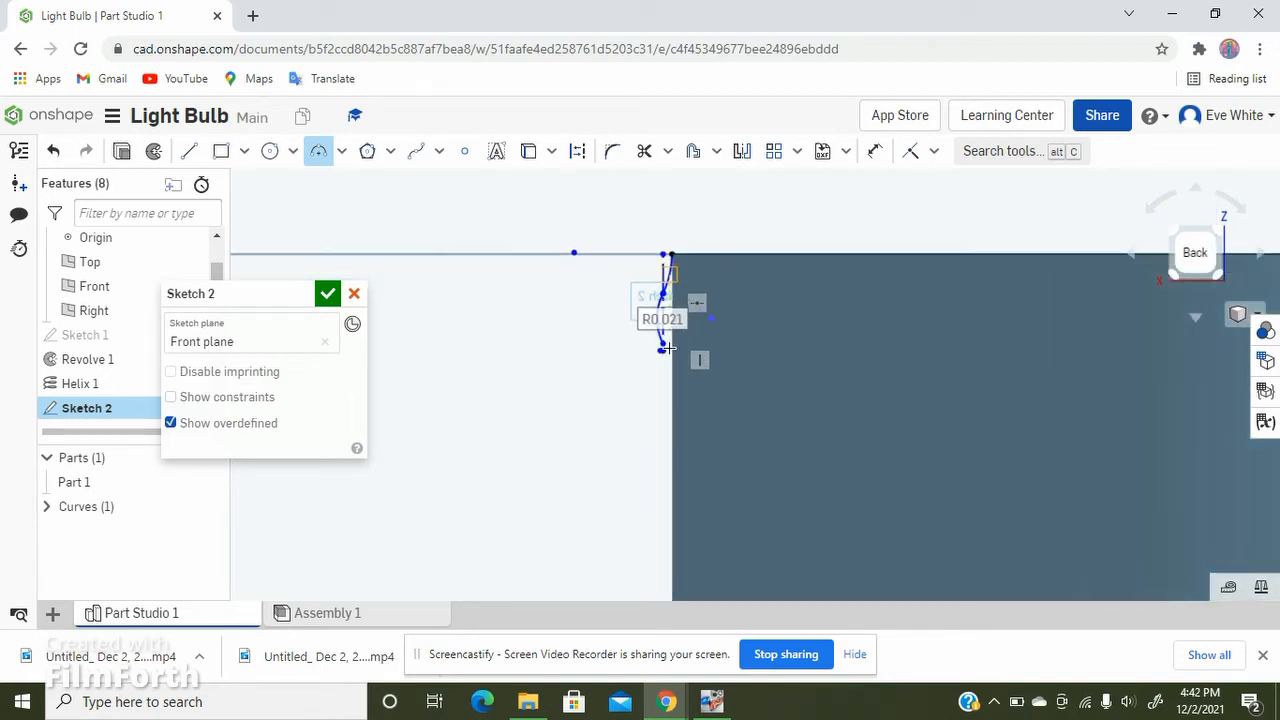
scroll(669, 345, down, 2)
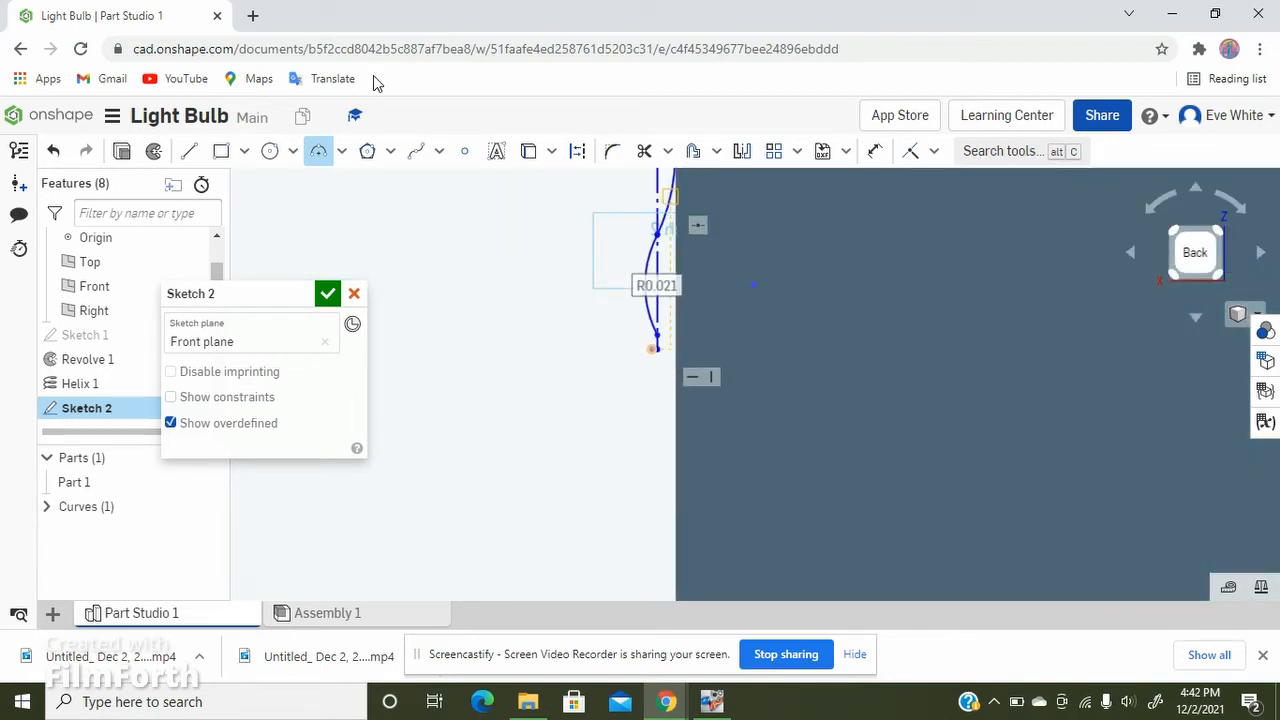
click(317, 153)
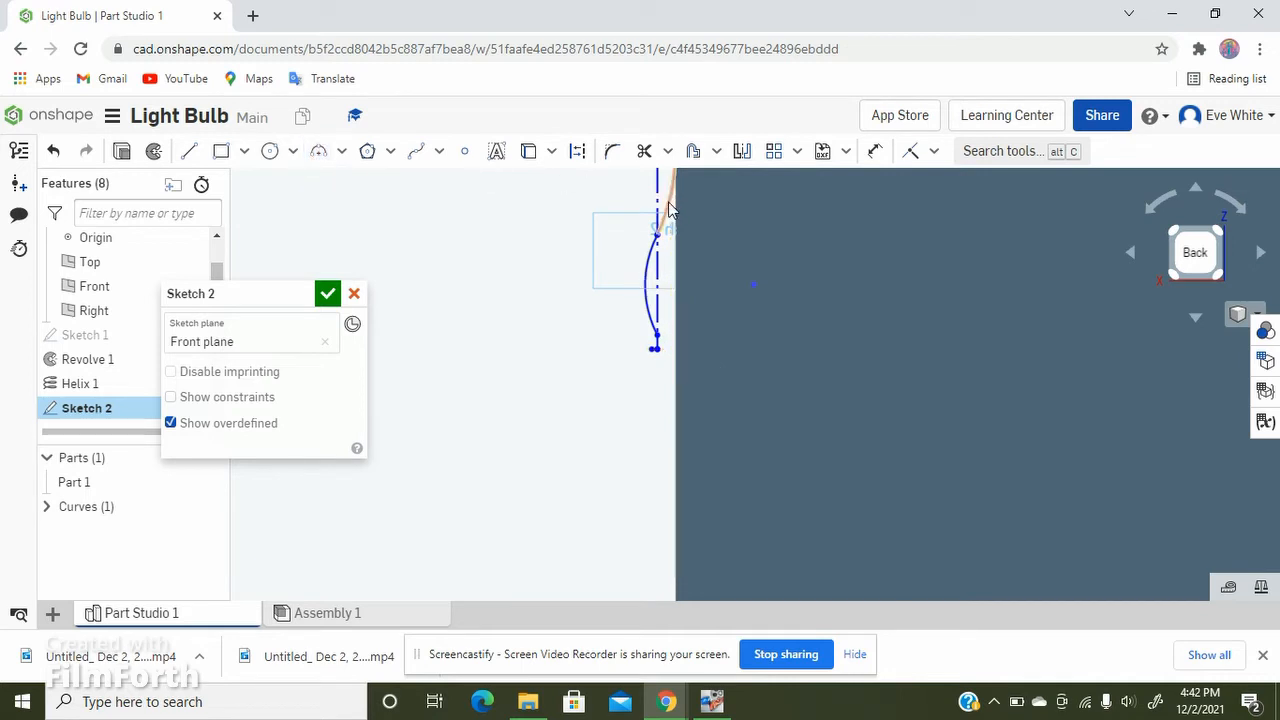
scroll(670, 208, up, 3)
click(670, 218)
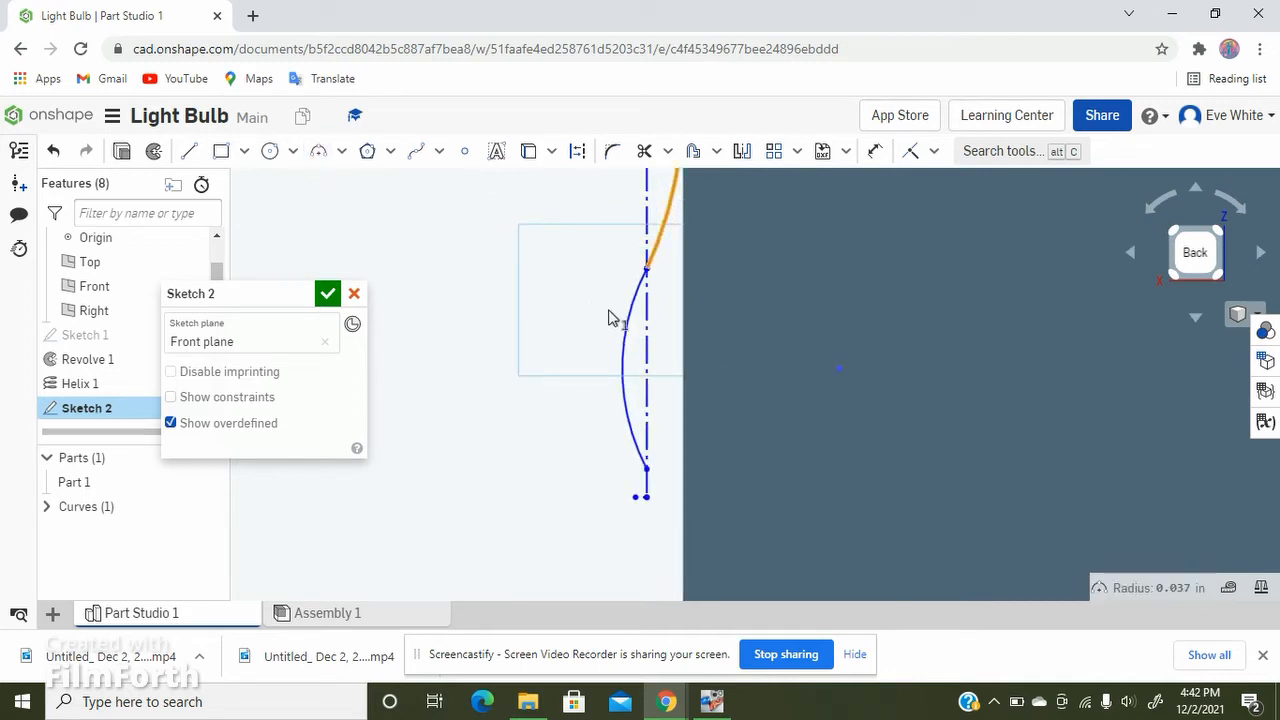
click(627, 318)
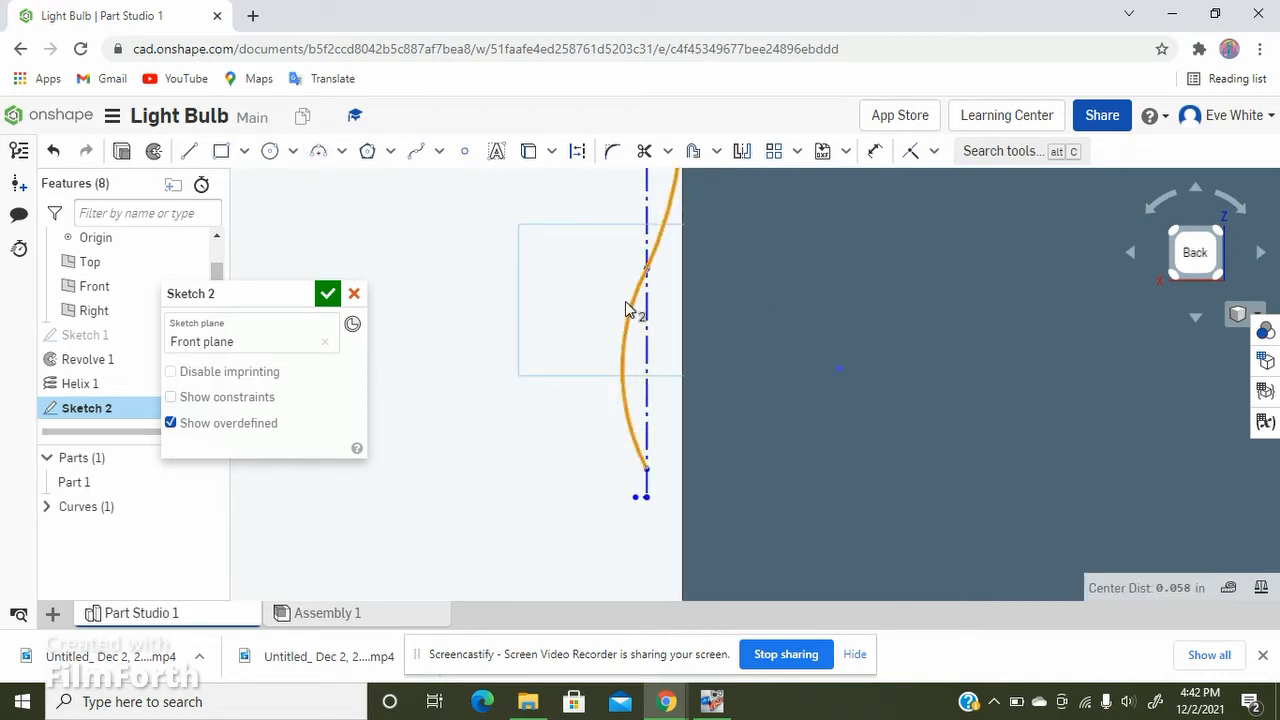
scroll(741, 288, up, 6)
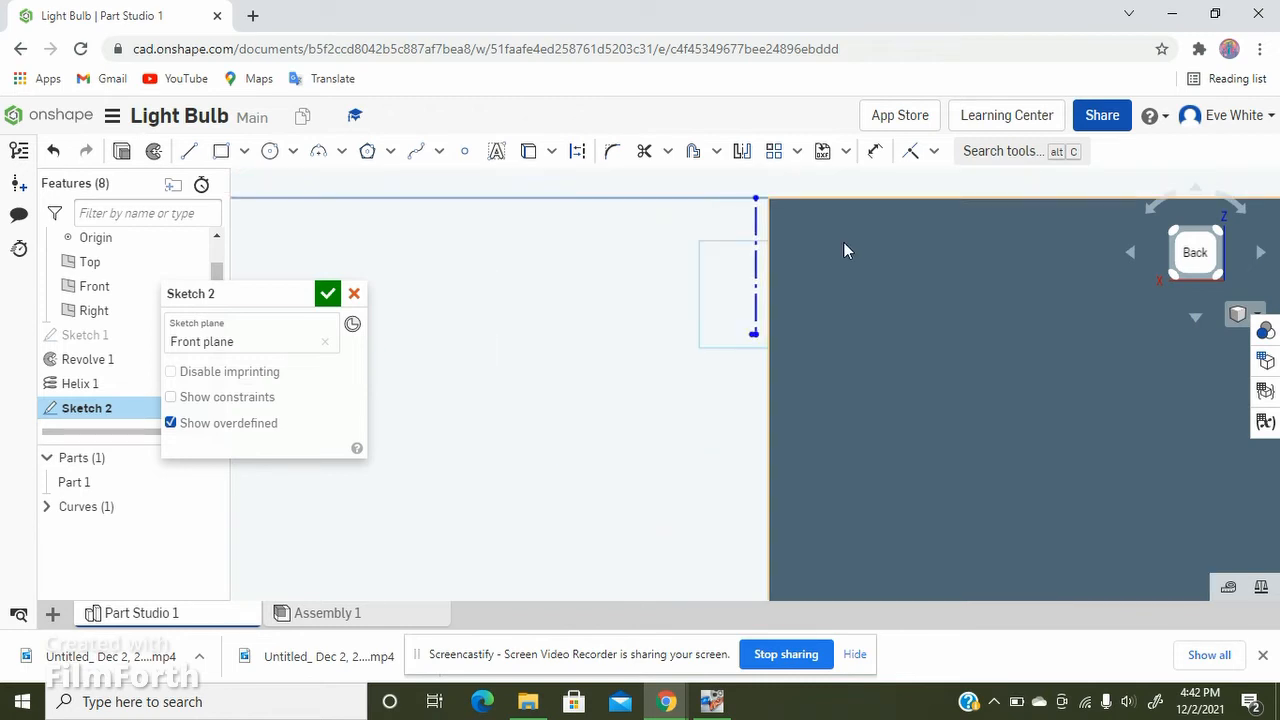
Step: Move the vertical construction line farther outward from the body and delete the short horizontal construction segment at its lower end
scroll(843, 244, up, 3)
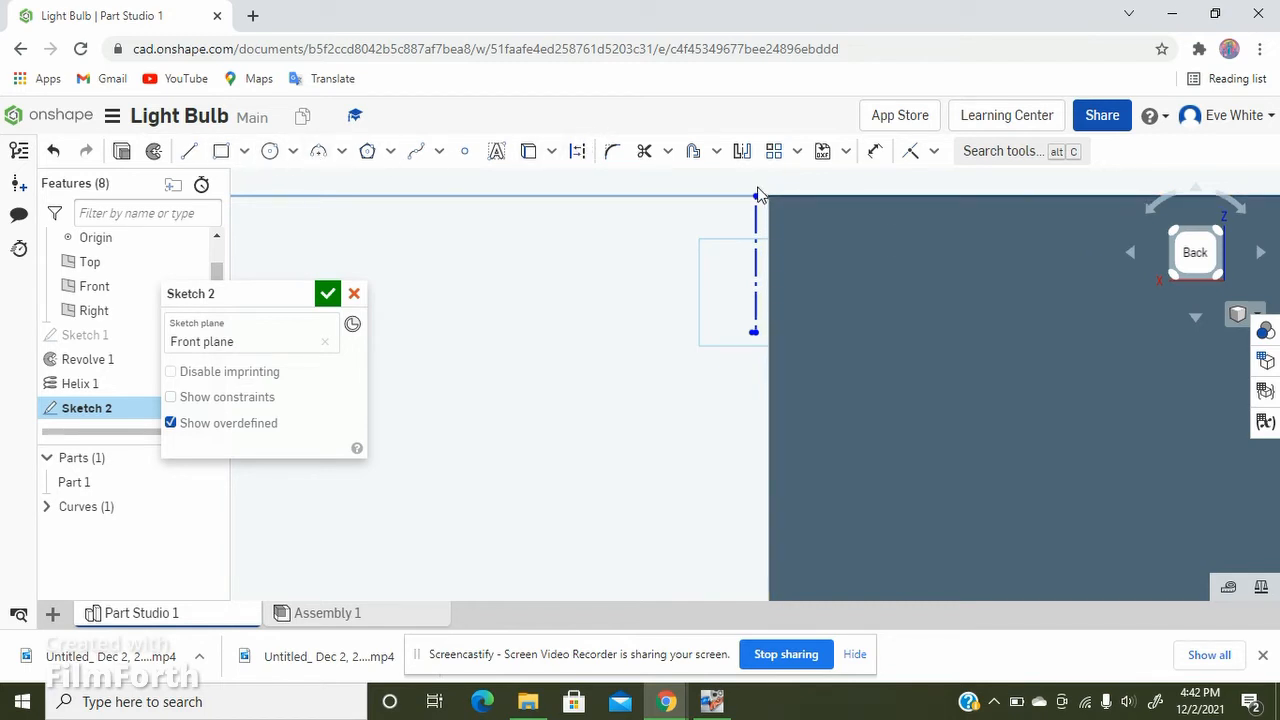
drag(743, 199, 736, 199)
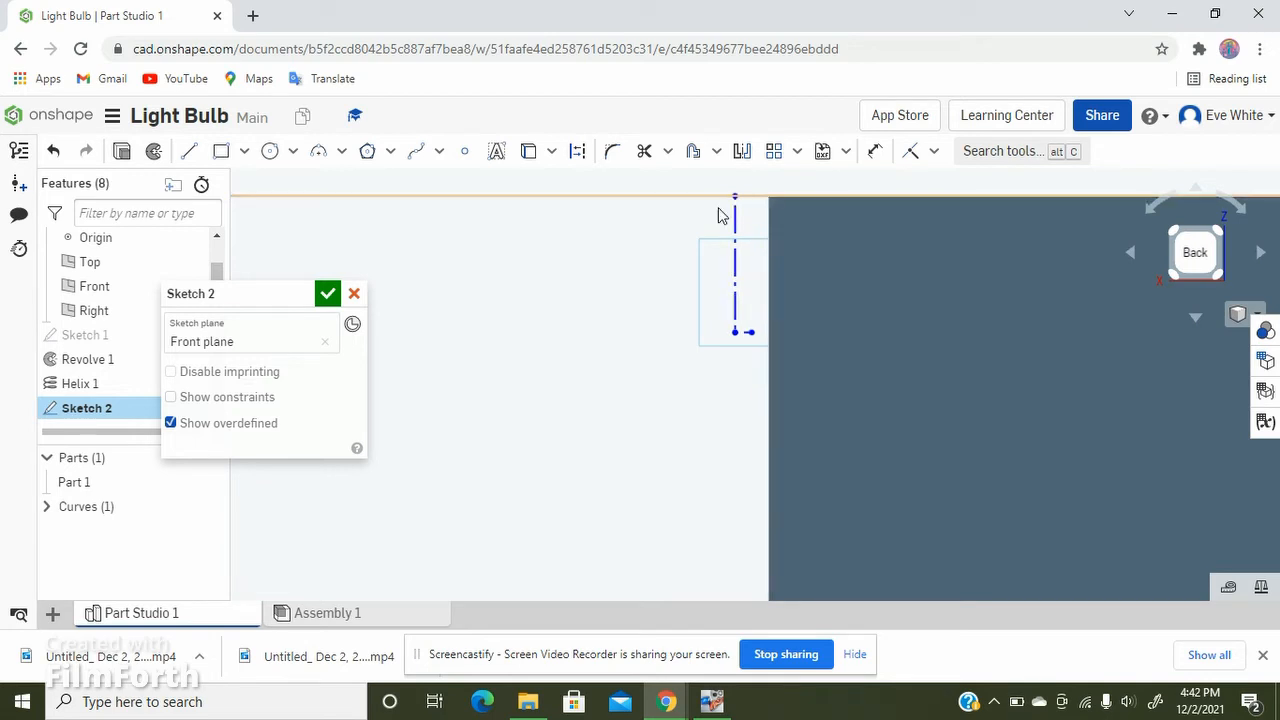
scroll(741, 336, up, 3)
scroll(754, 338, up, 3)
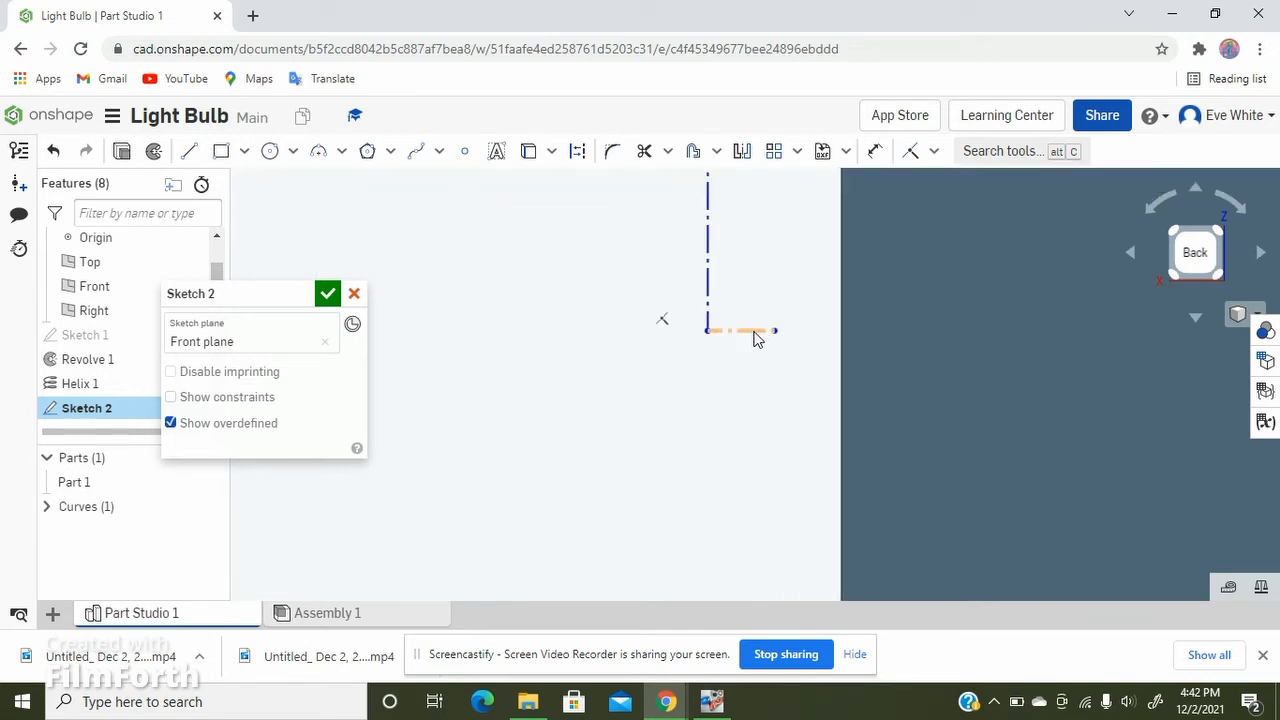
key(d)
key(Escape)
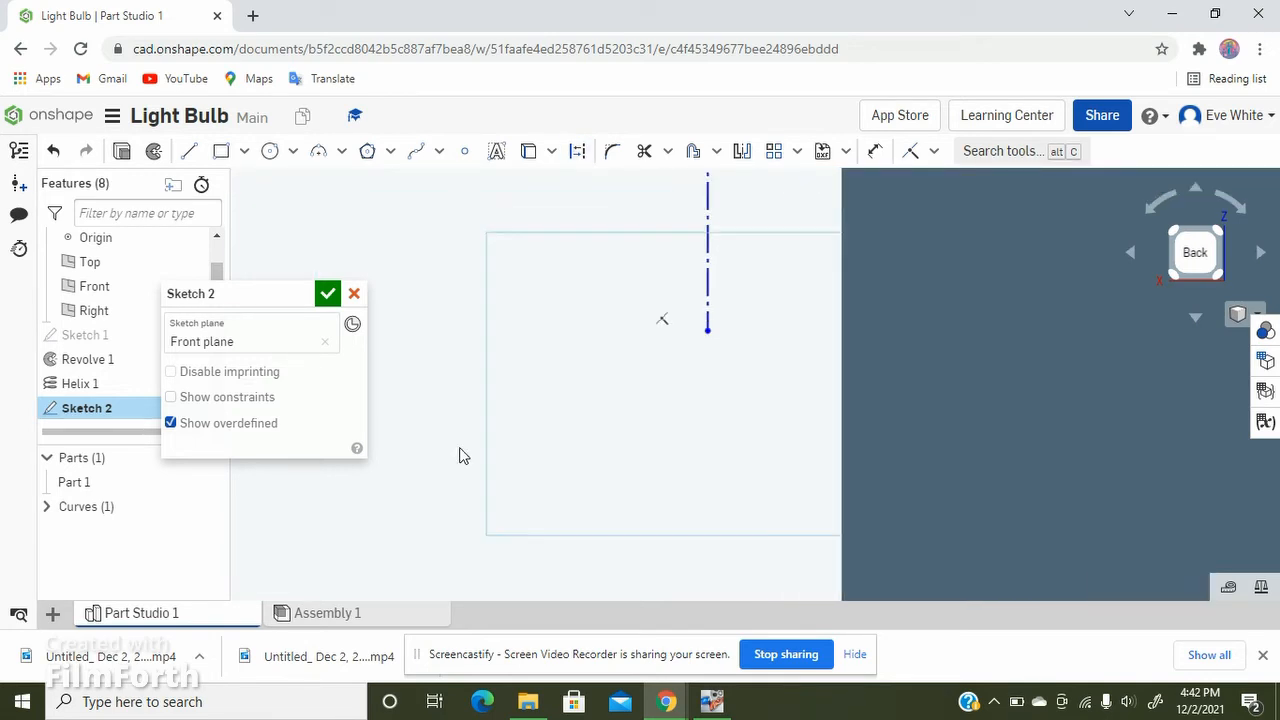
Step: Extend the vertical construction line by moving its lower endpoint farther down beside the body
scroll(480, 460, down, 5)
scroll(846, 197, down, 5)
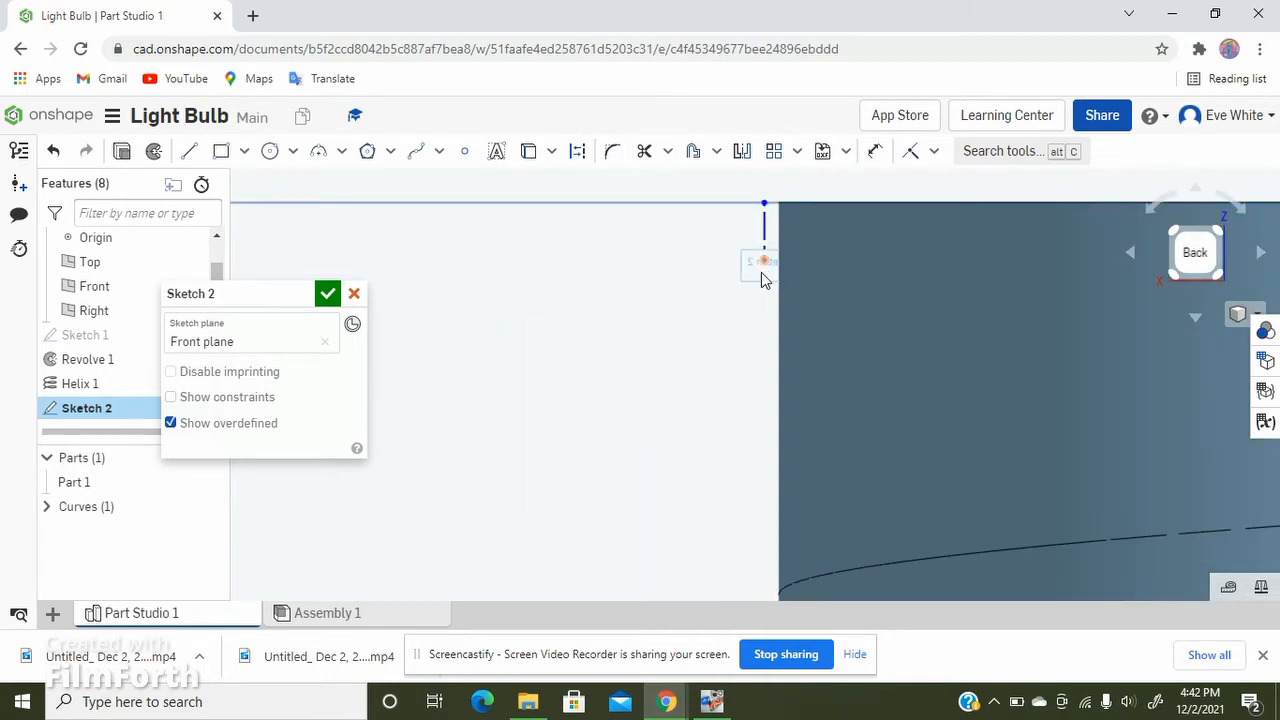
drag(761, 272, 760, 314)
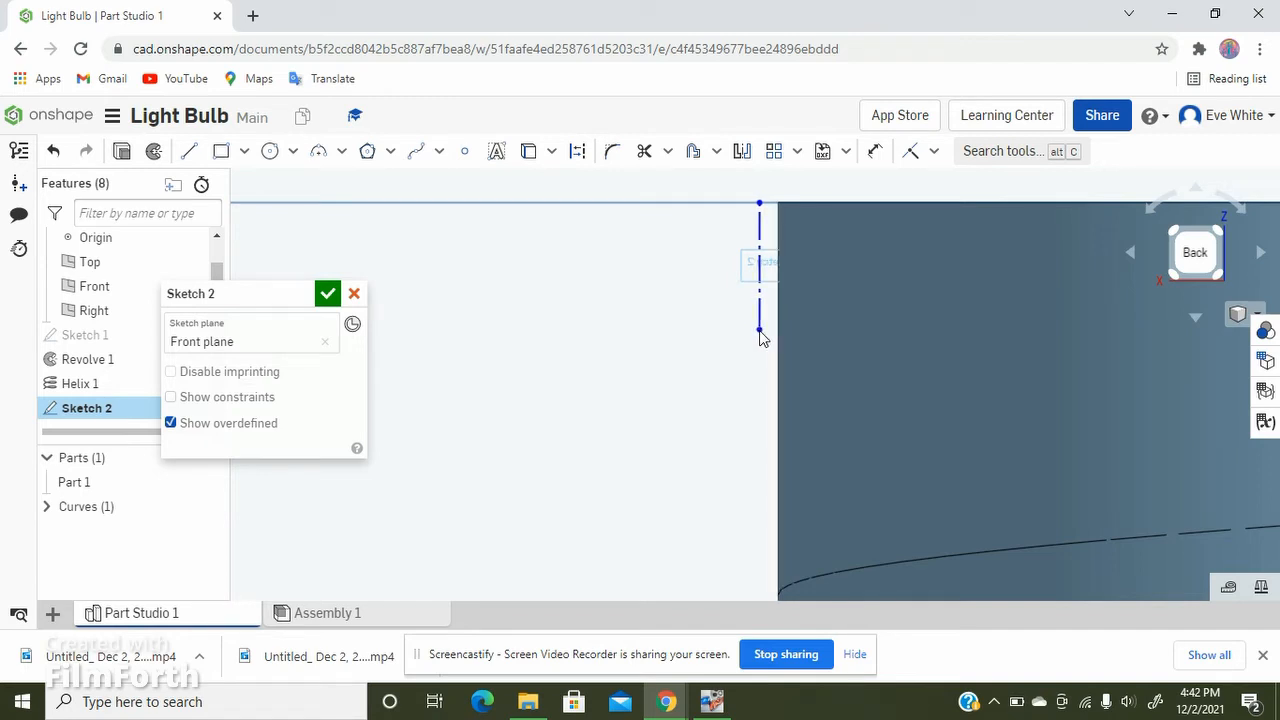
Step: Sketch two connected three-point arcs from the body's upper corner down the construction line, with radii about 0.047 in and 0.019 in
scroll(770, 184, up, 4)
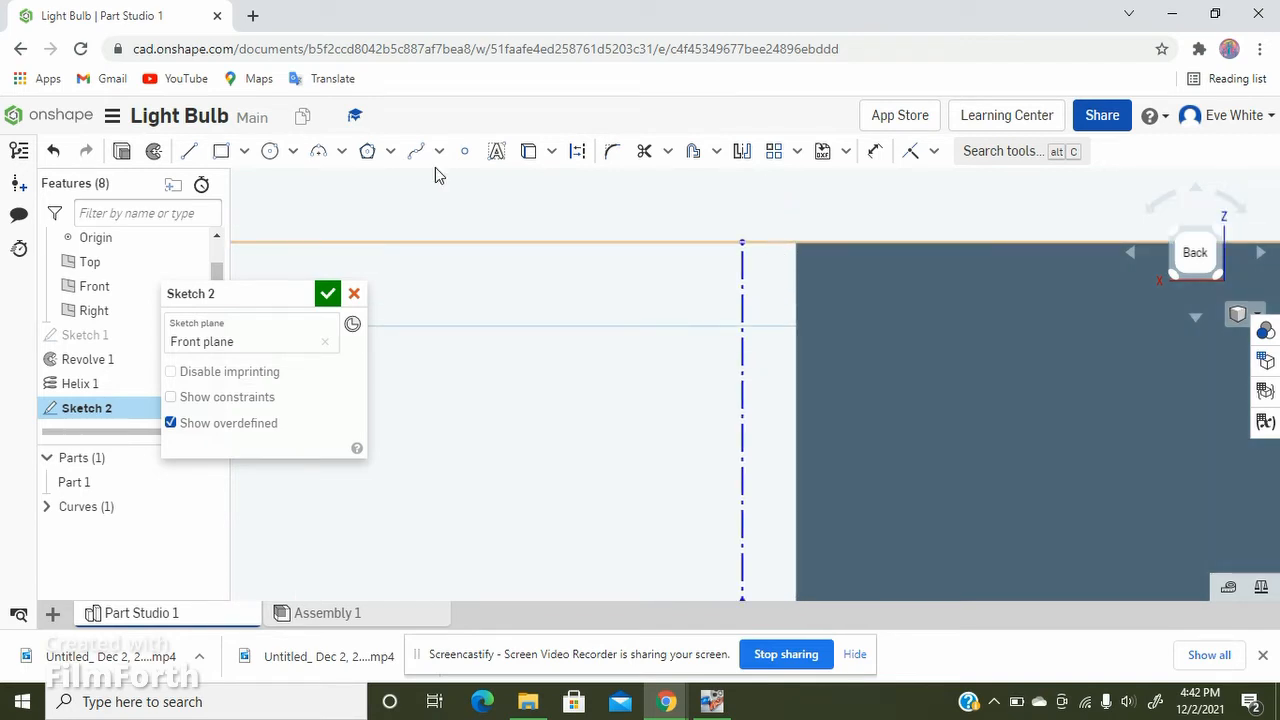
click(318, 155)
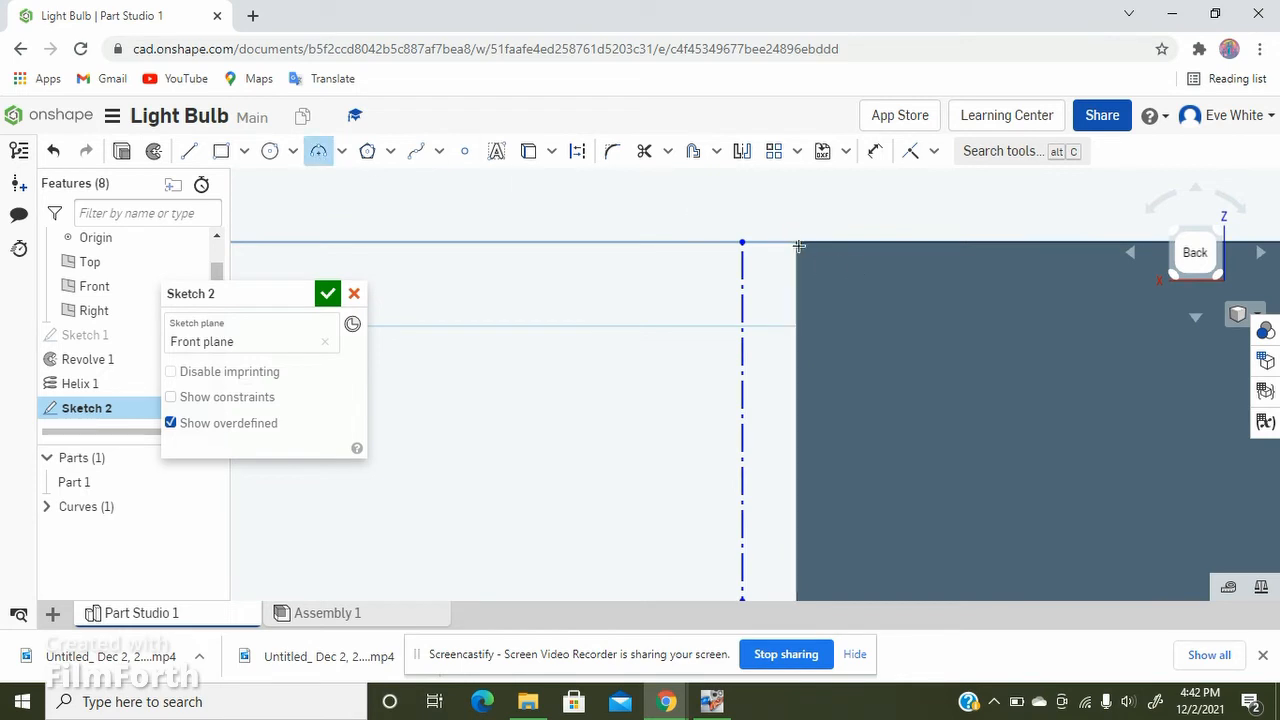
click(796, 241)
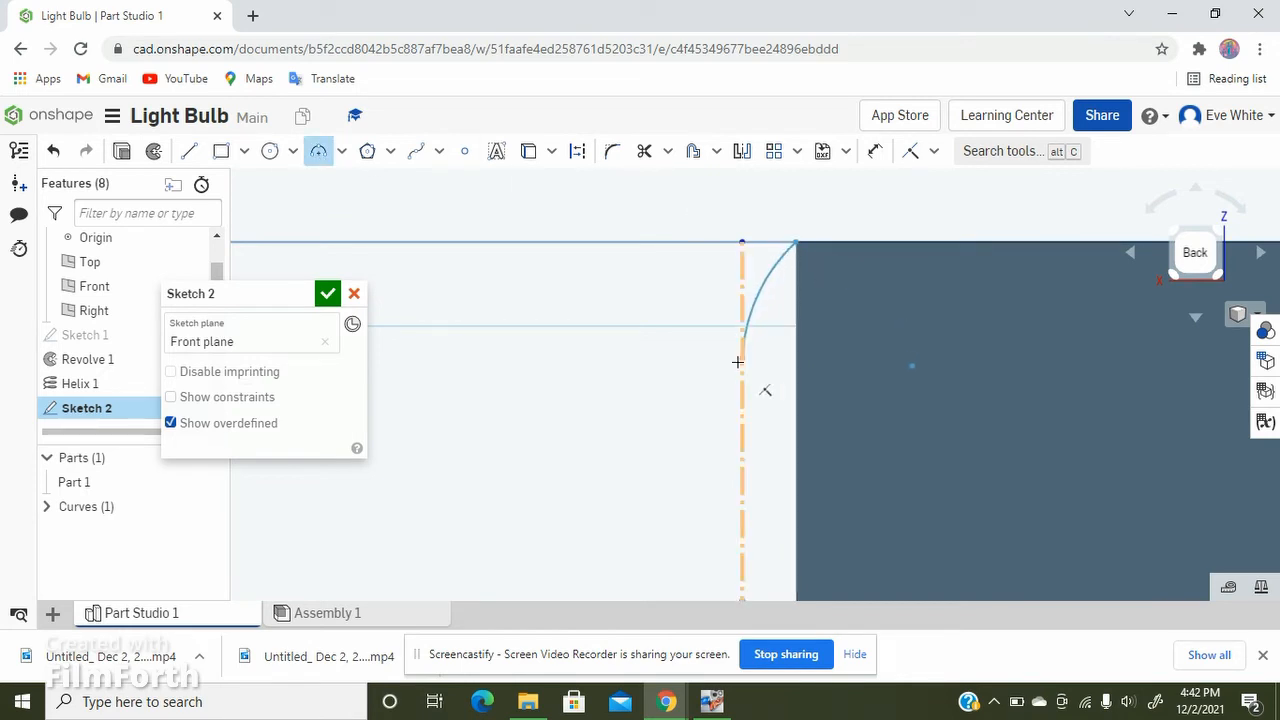
click(748, 360)
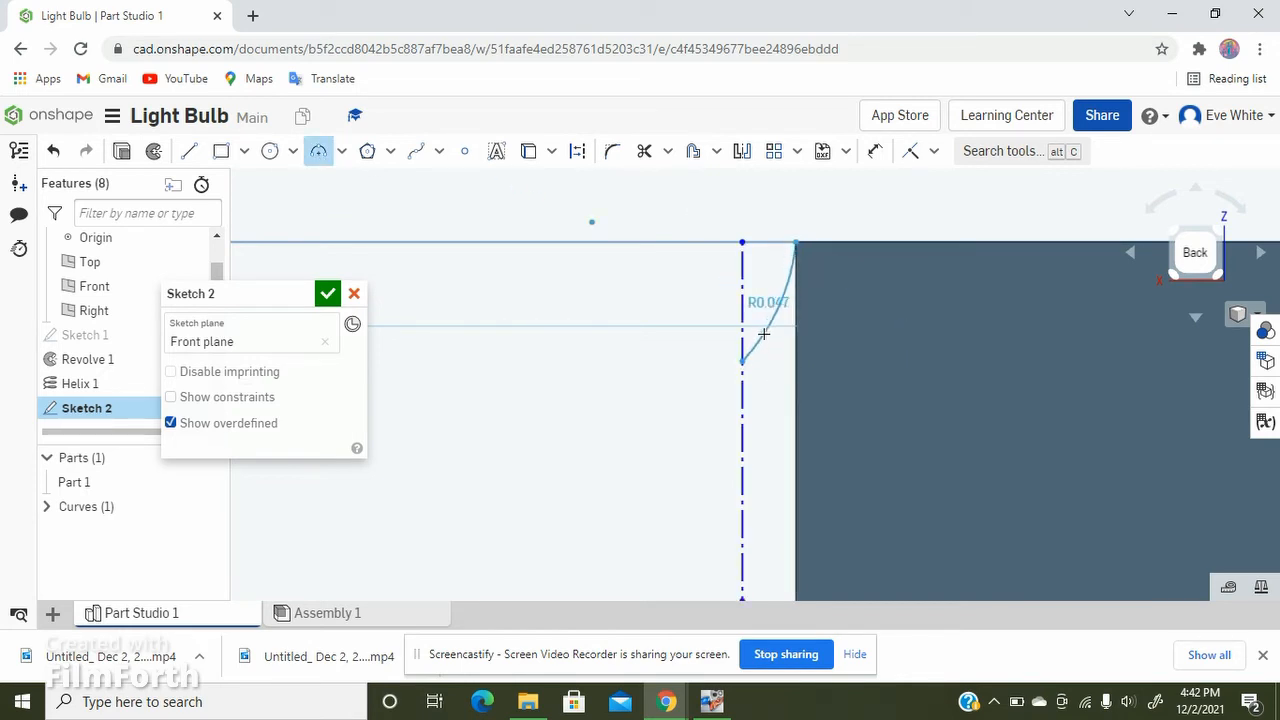
scroll(805, 202, down, 5)
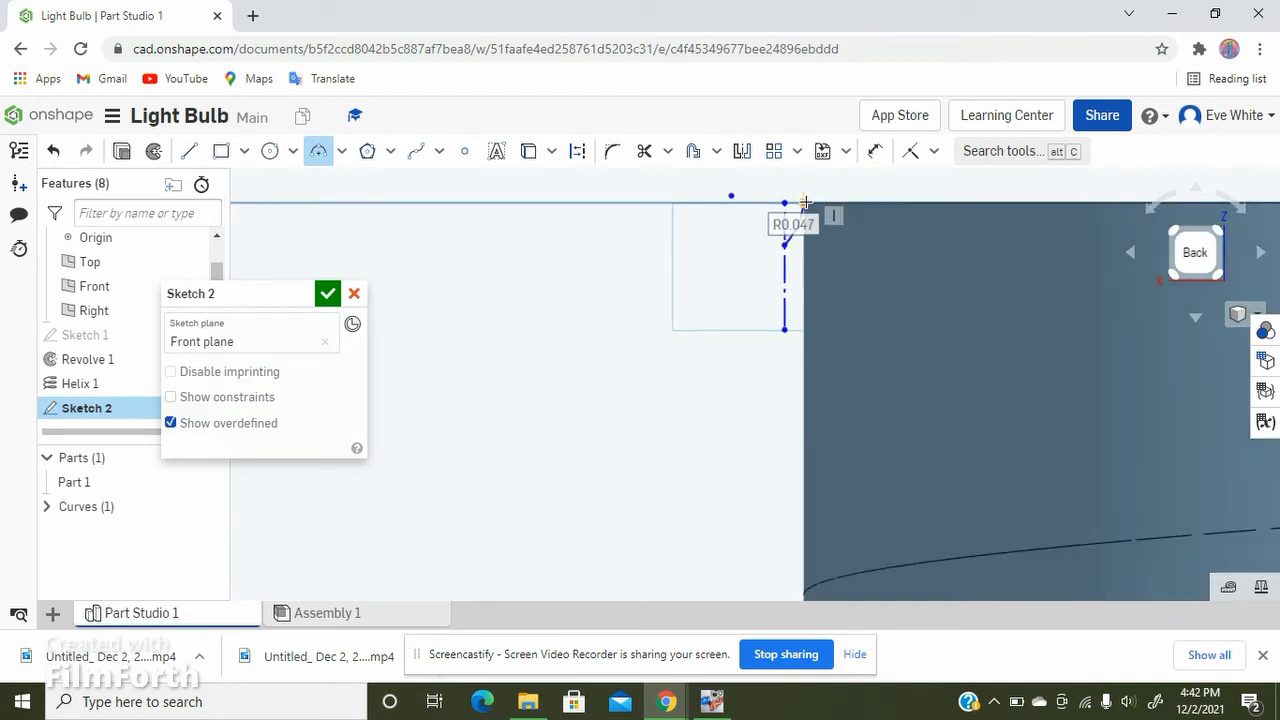
scroll(805, 202, up, 2)
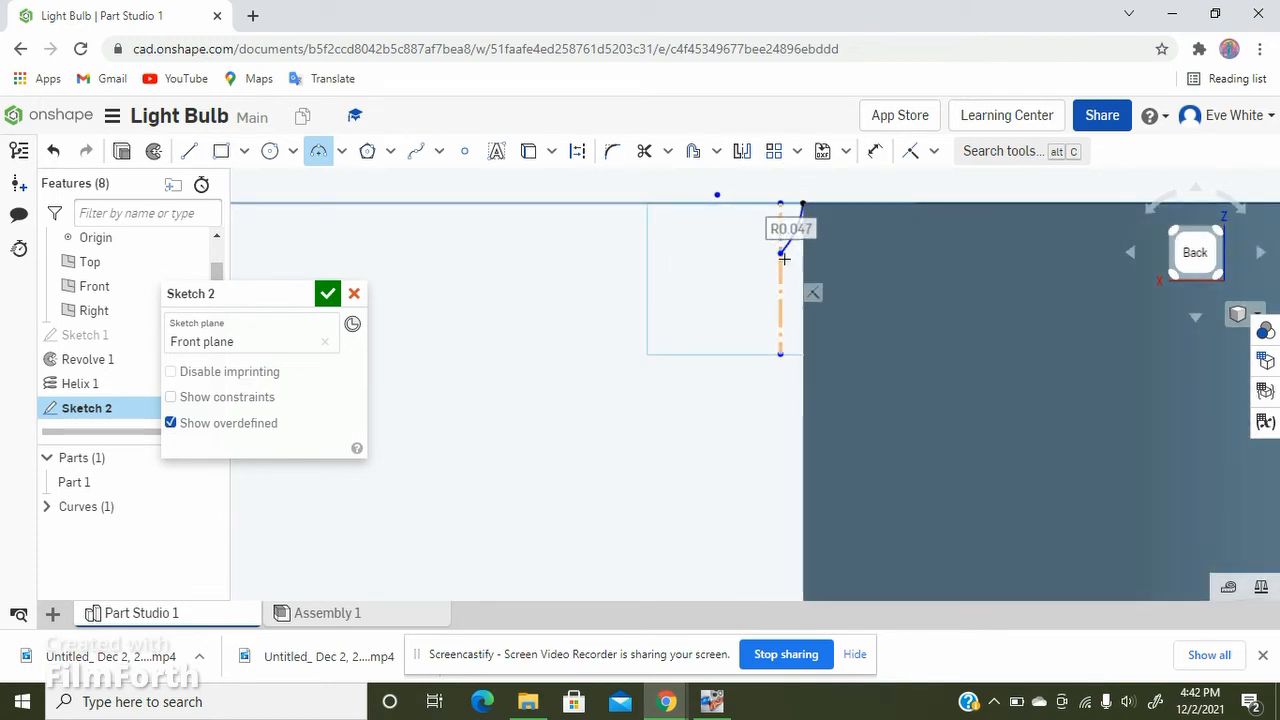
click(780, 253)
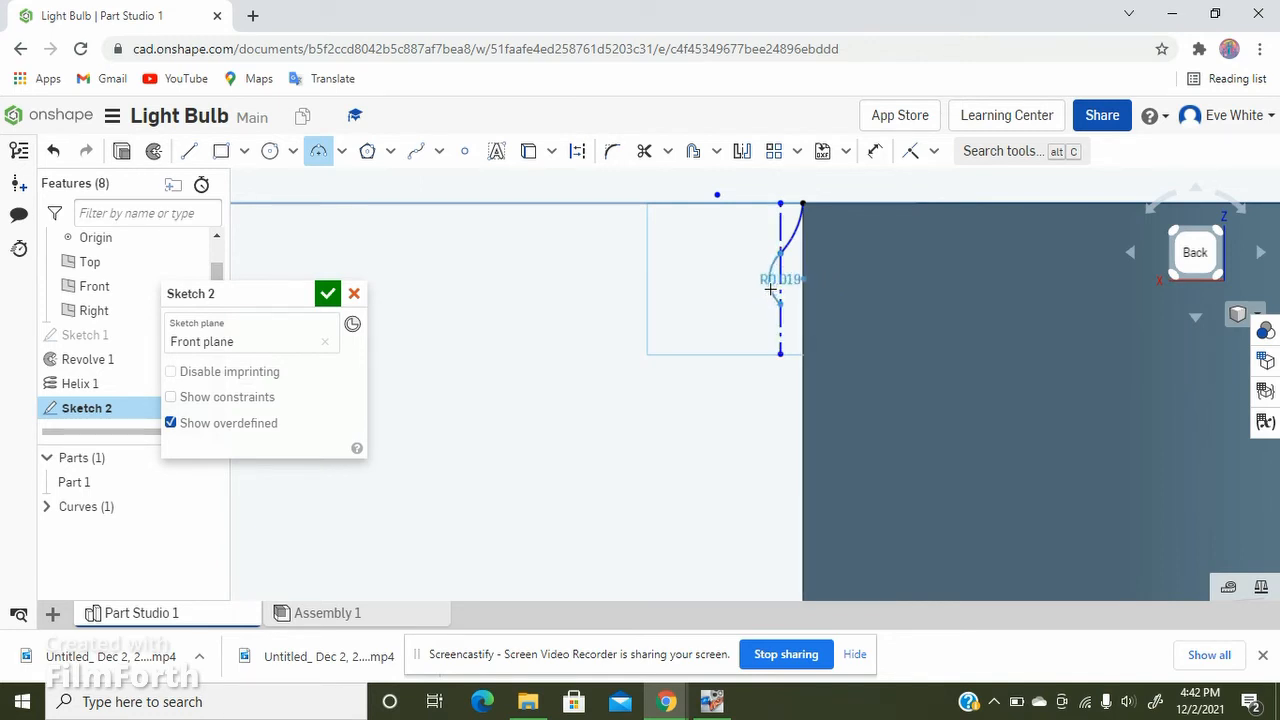
click(773, 289)
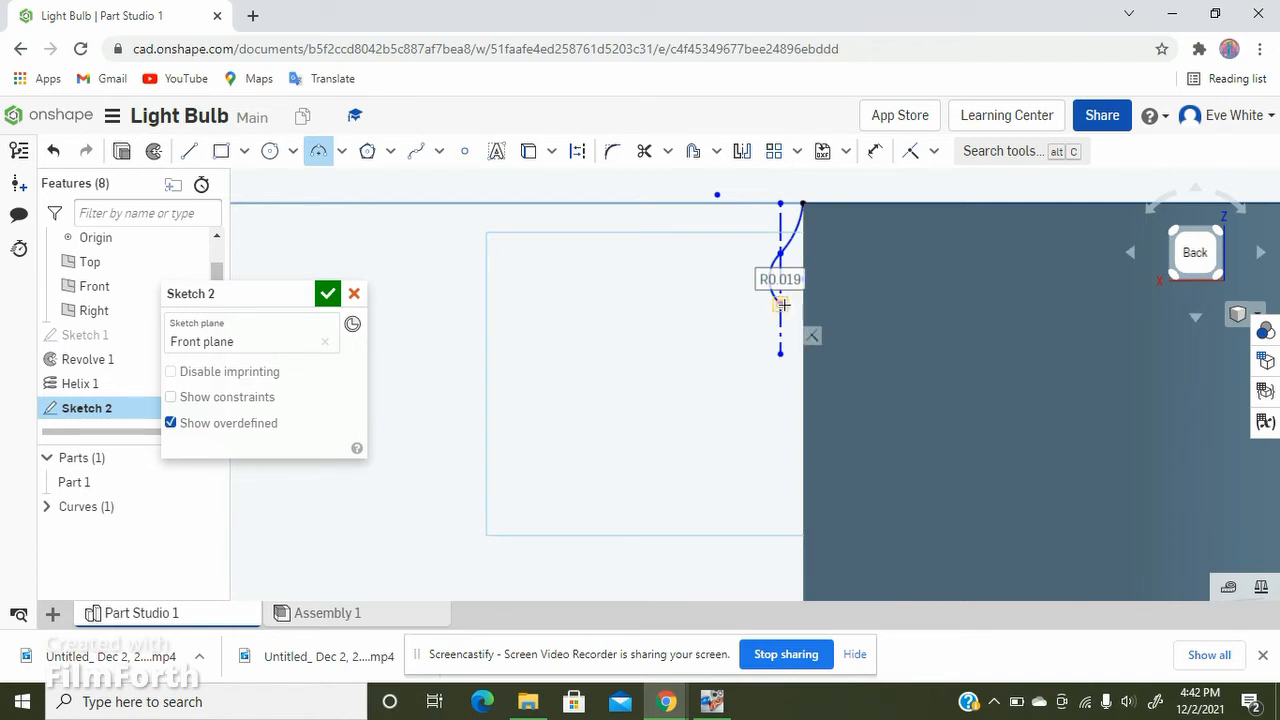
Step: Sketch a third three-point arc from the second arc's lower end to the body's side edge, with a radius of about 0.038 in
click(788, 312)
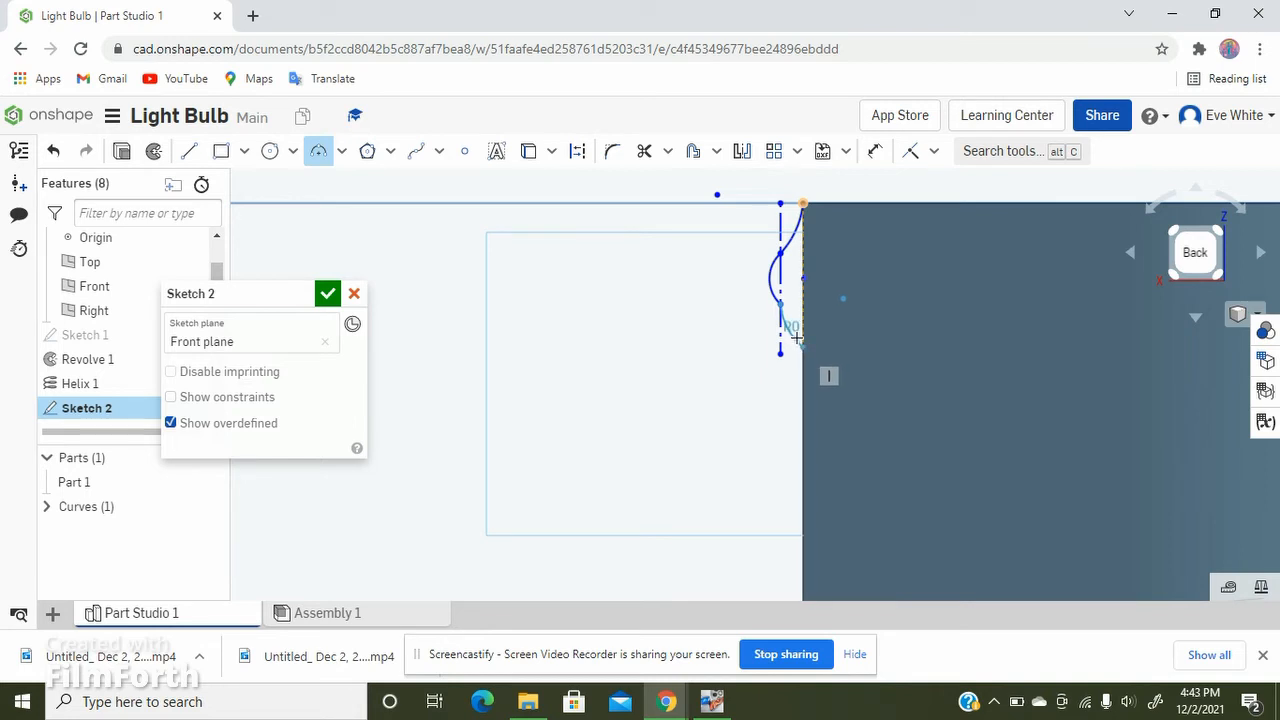
scroll(790, 323, up, 2)
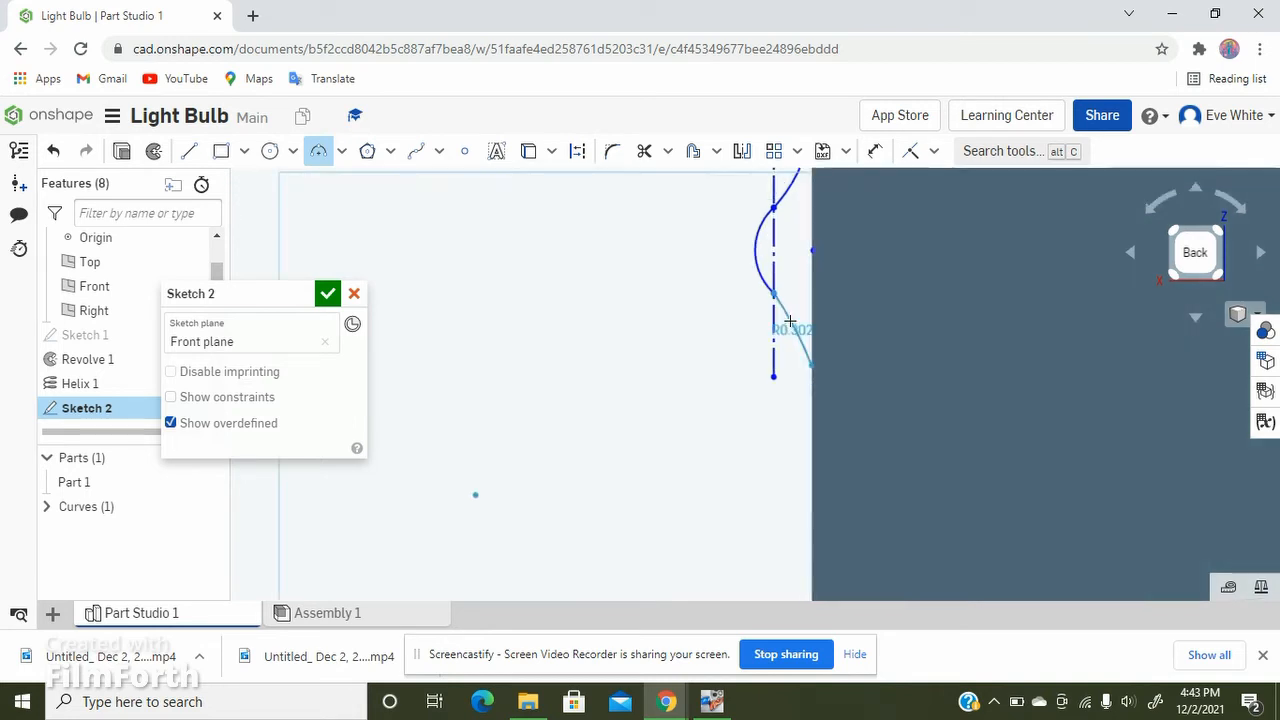
click(796, 319)
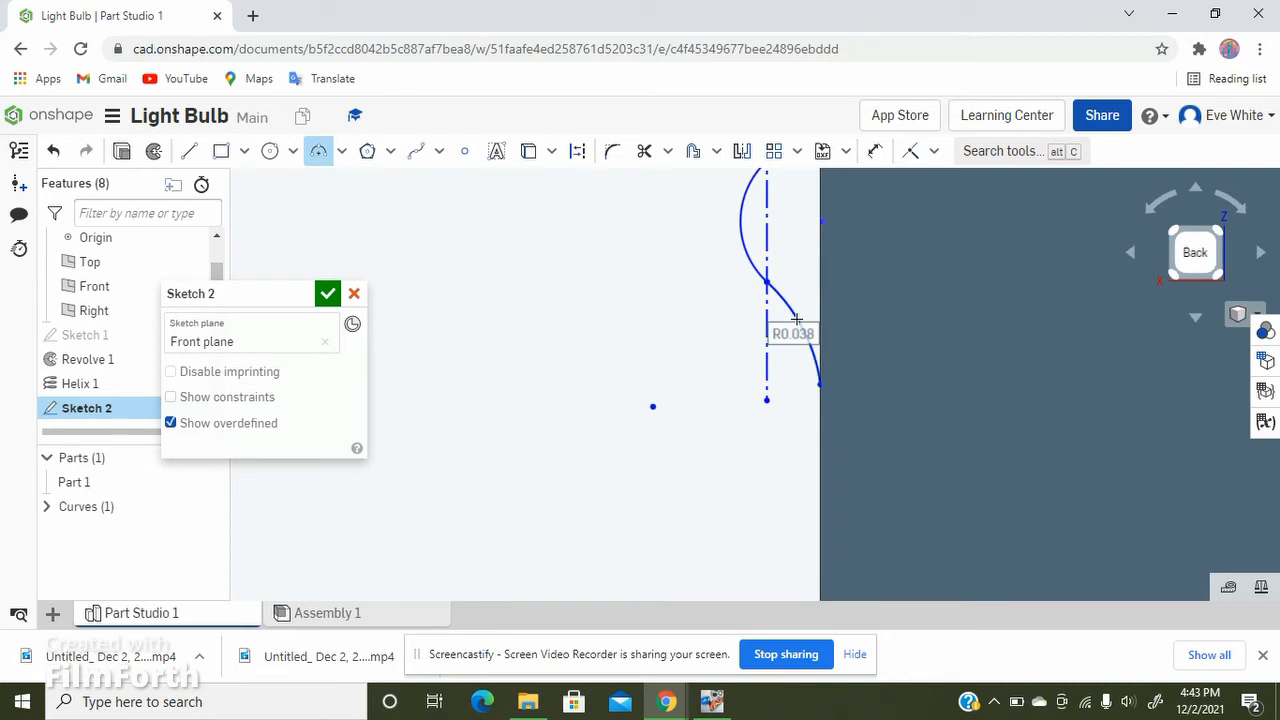
scroll(780, 312, down, 2)
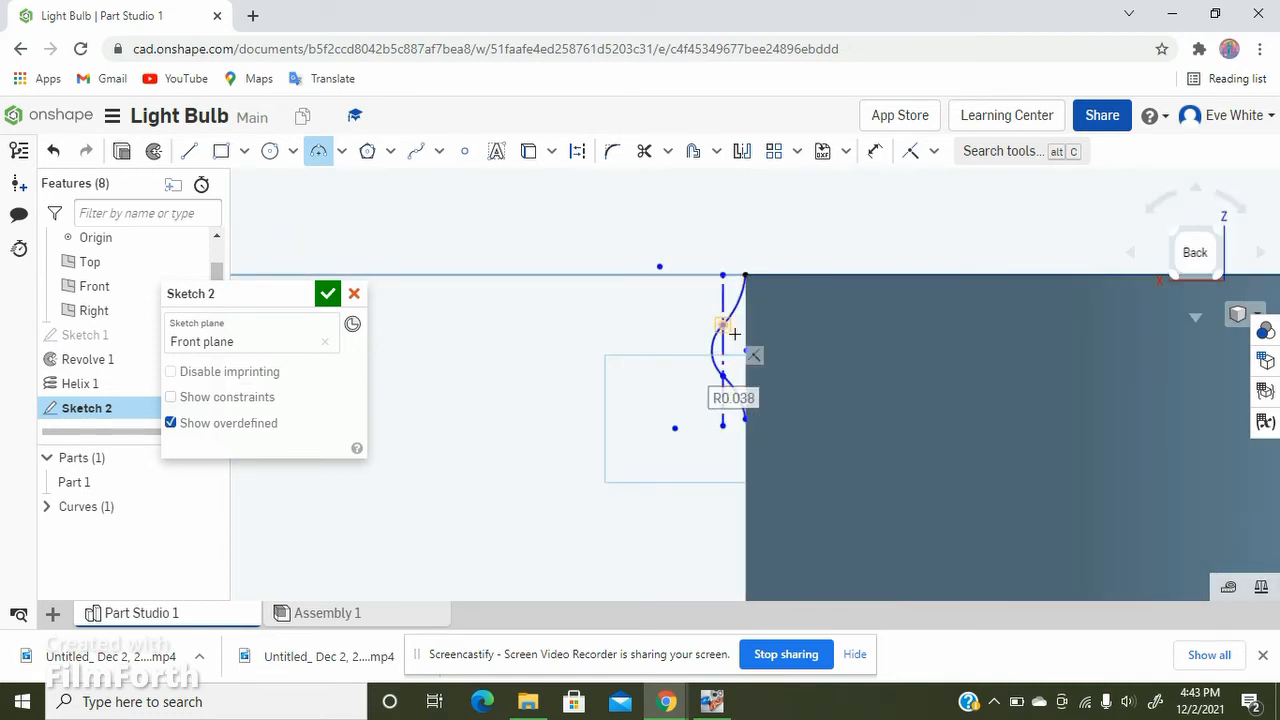
Step: Sketch a horizontal line about 0.04 in long from the middle arc's midpoint into the body
scroll(736, 334, up, 3)
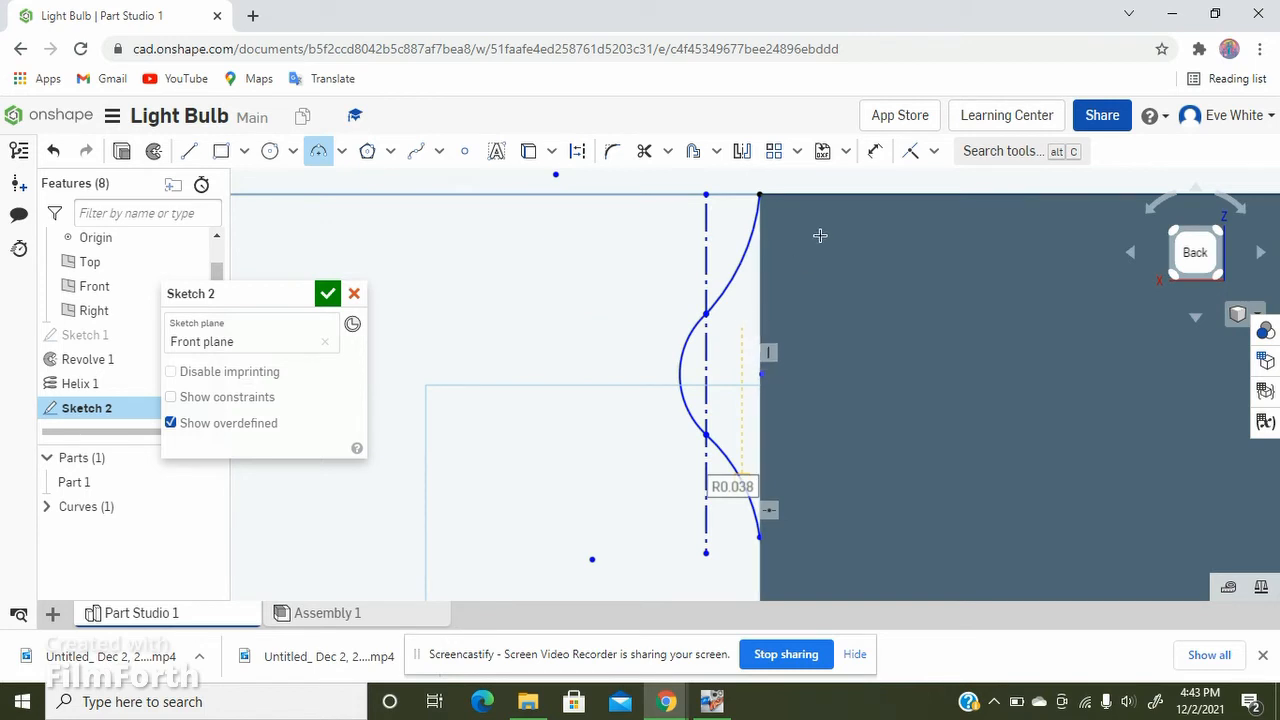
click(191, 153)
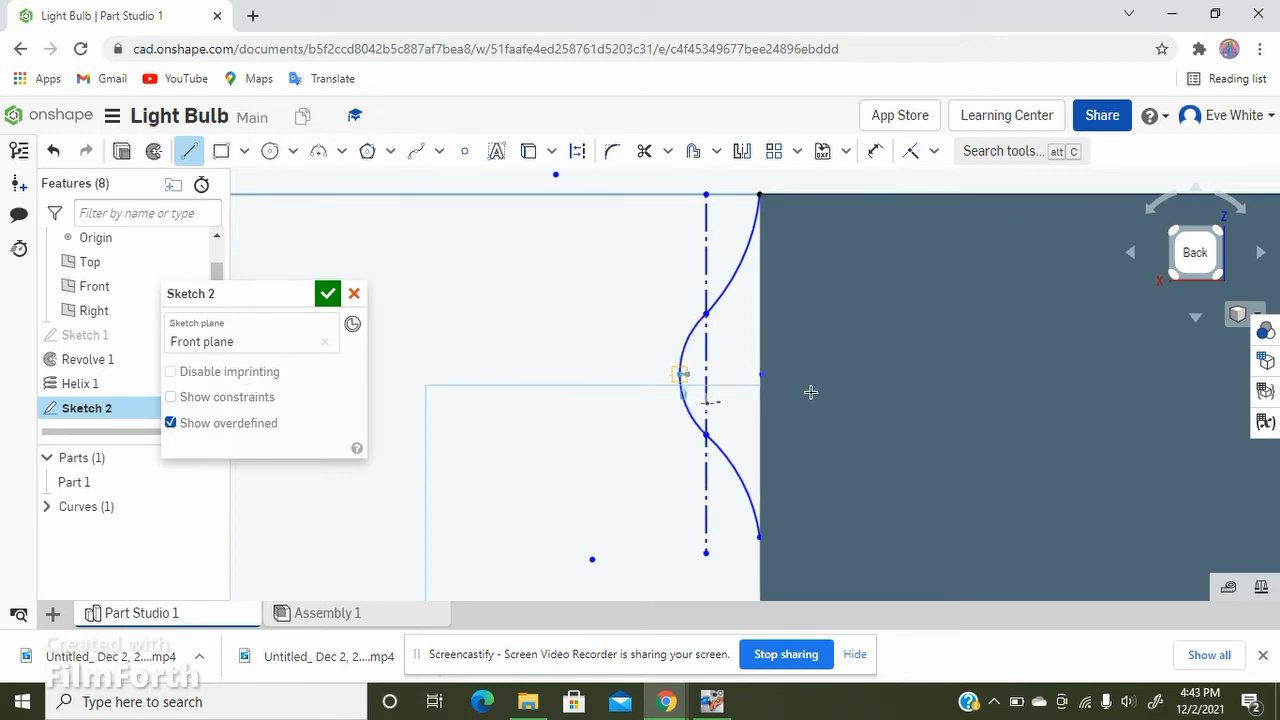
click(680, 375)
click(853, 376)
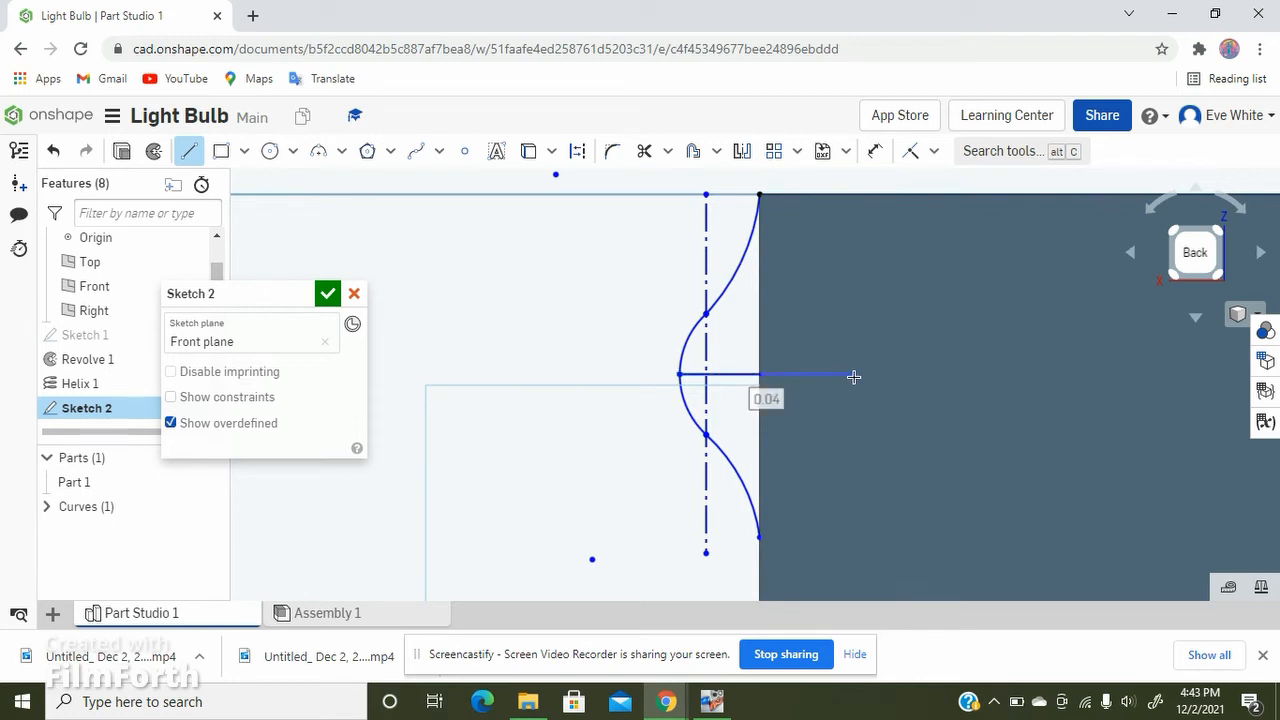
Step: Mirror the upper arc about the horizontal line
click(742, 152)
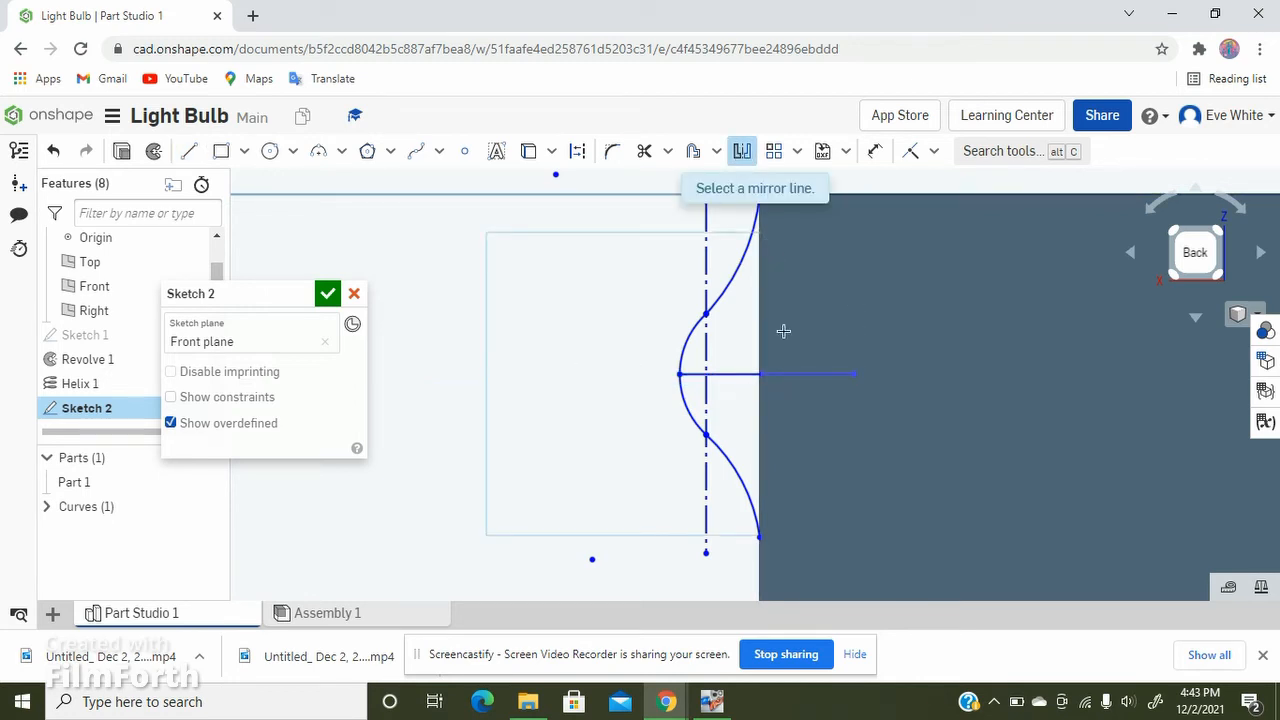
click(742, 374)
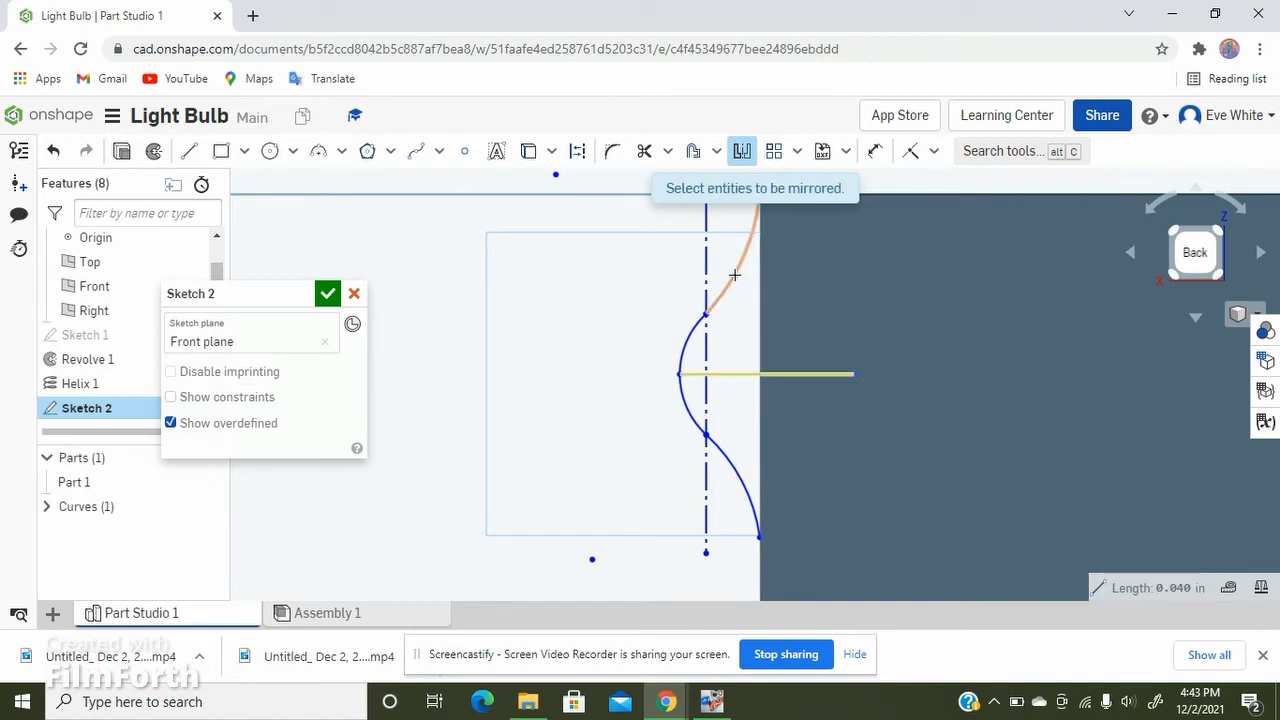
click(758, 478)
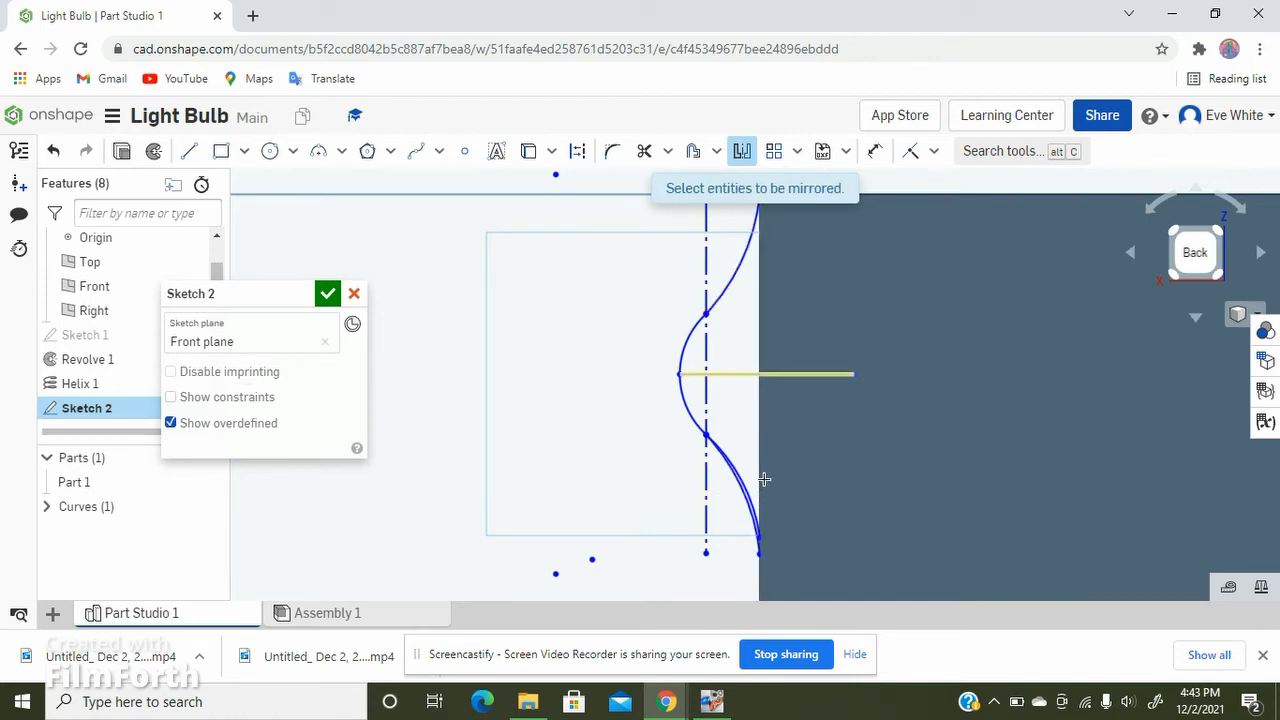
click(743, 151)
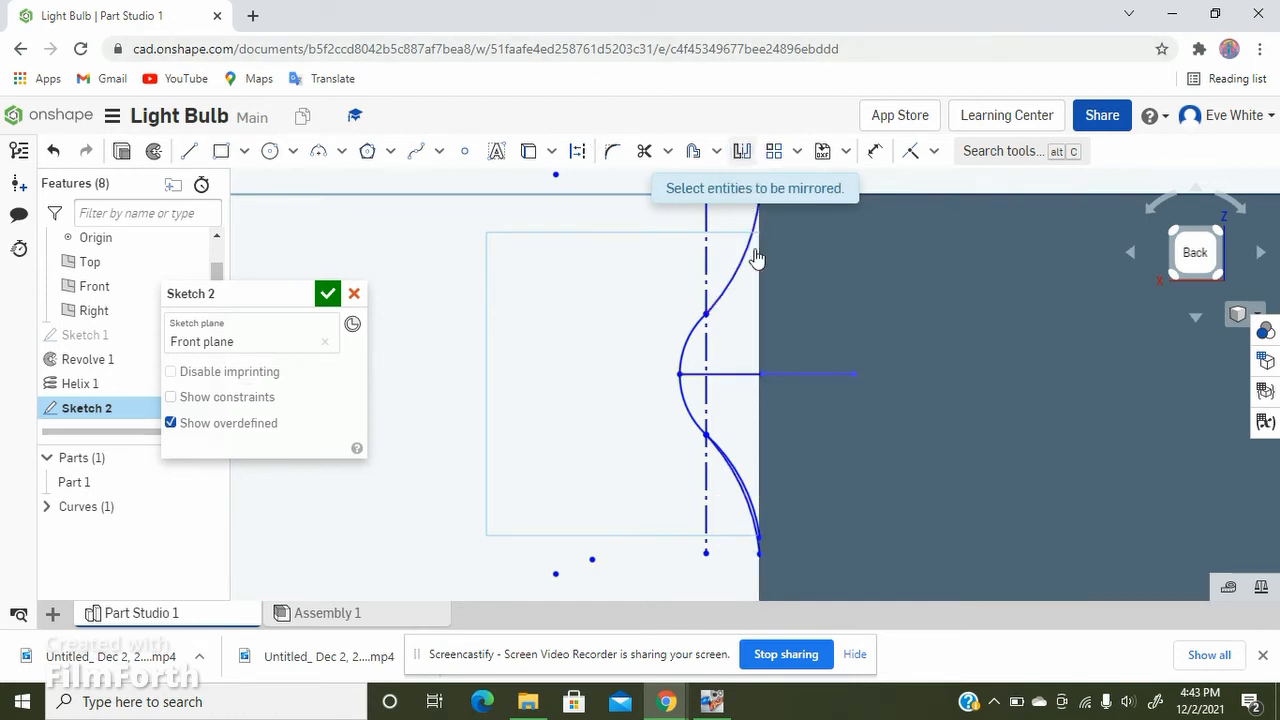
Step: Delete the hand-drawn lower arc that lies beside the mirrored arc
scroll(741, 460, up, 2)
scroll(743, 461, up, 3)
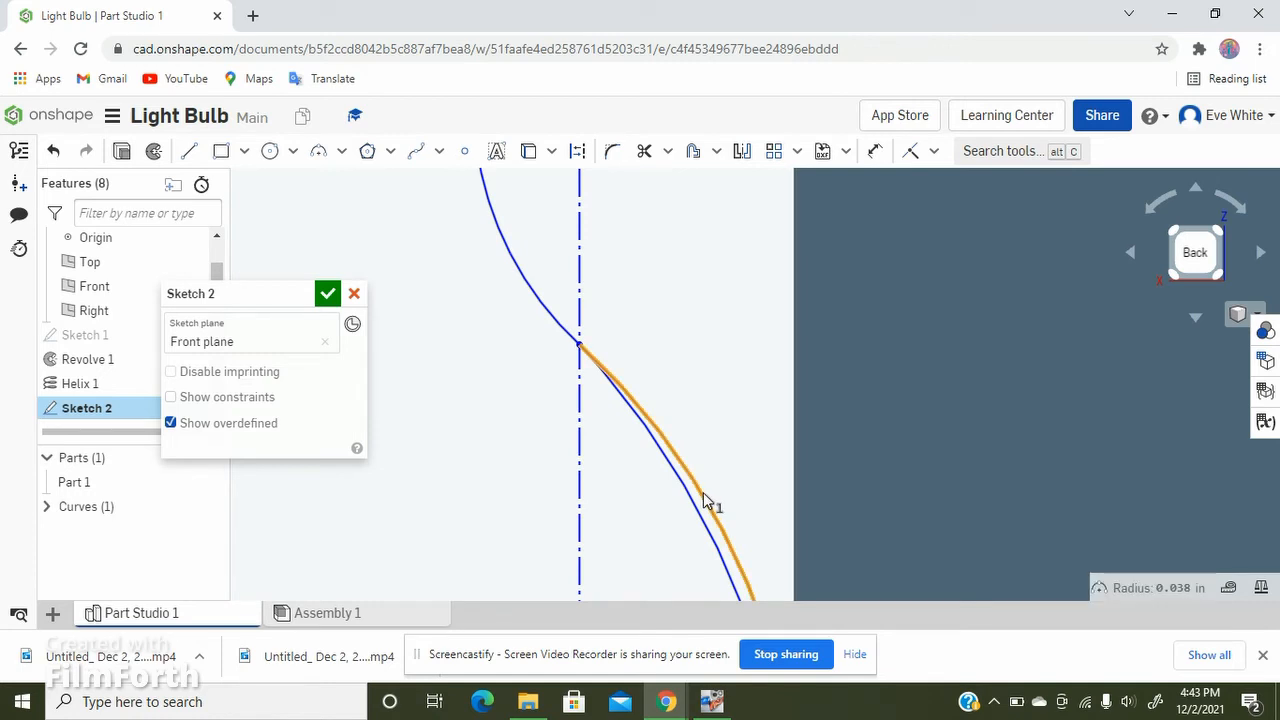
scroll(565, 370, down, 3)
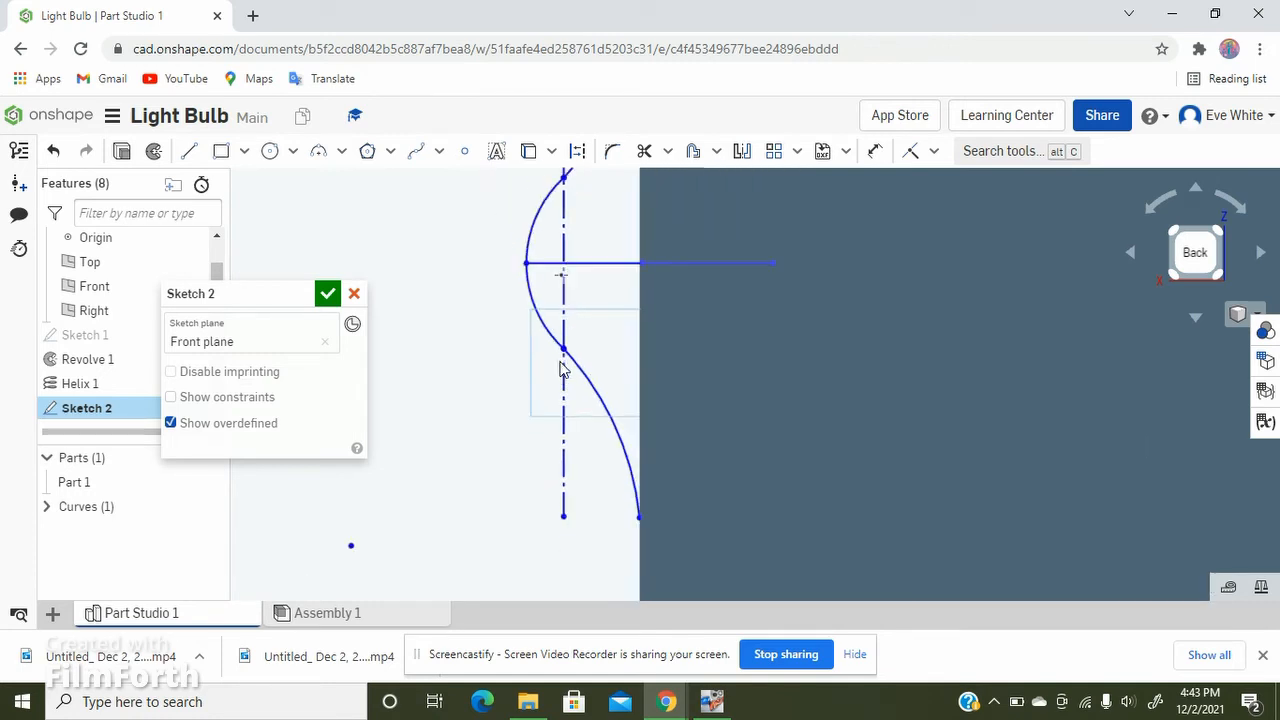
Step: Close the thread profile with a vertical line along the body's side from the upper corner to the mirrored arc's lower end
scroll(769, 466, down, 3)
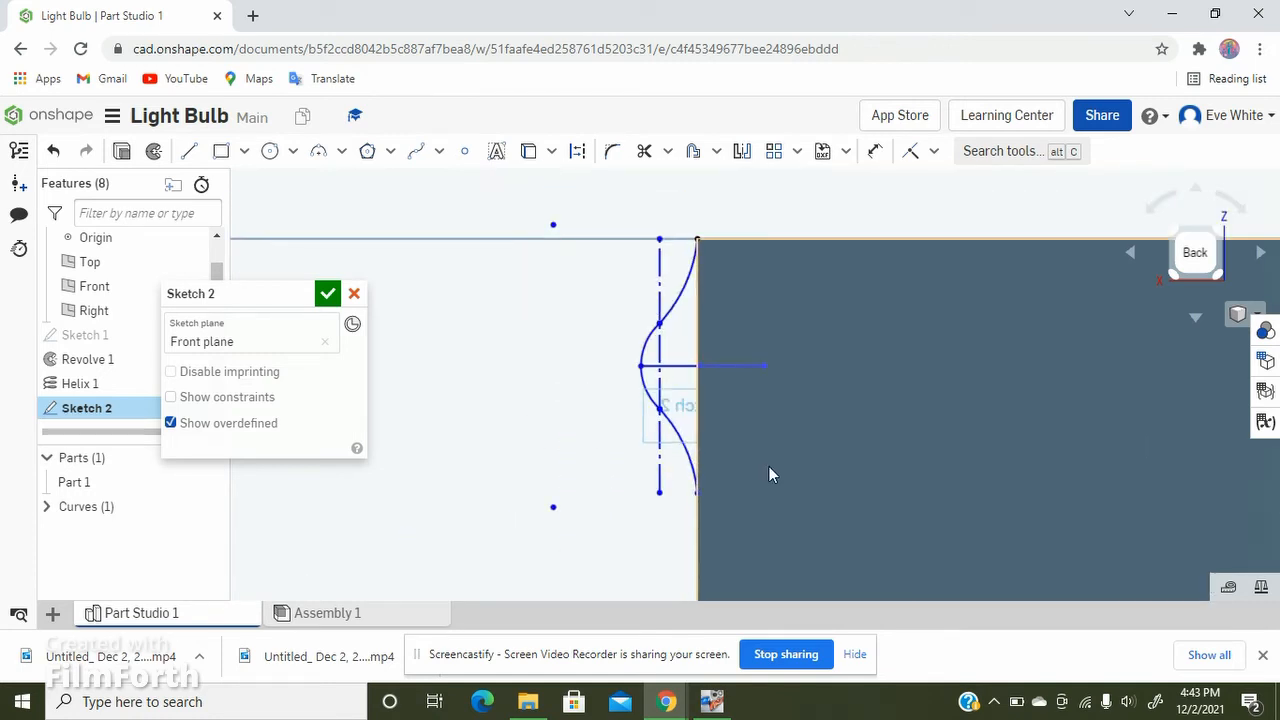
click(188, 150)
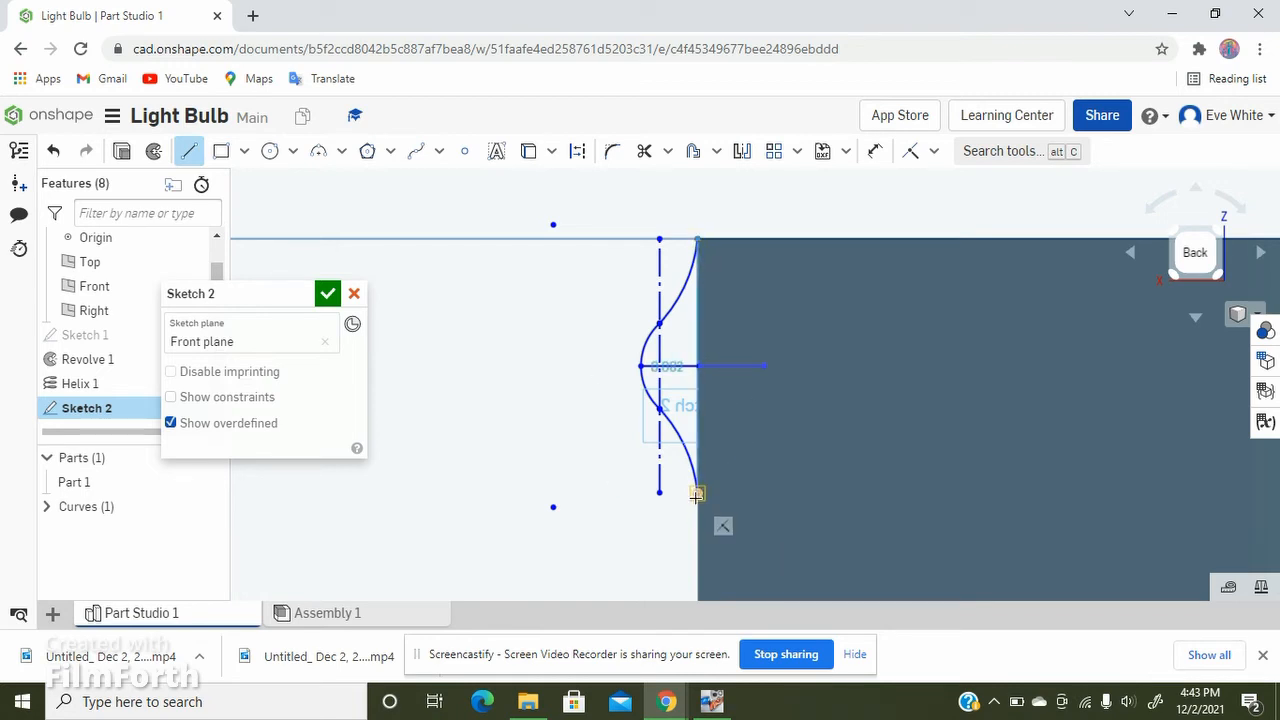
scroll(566, 292, down, 5)
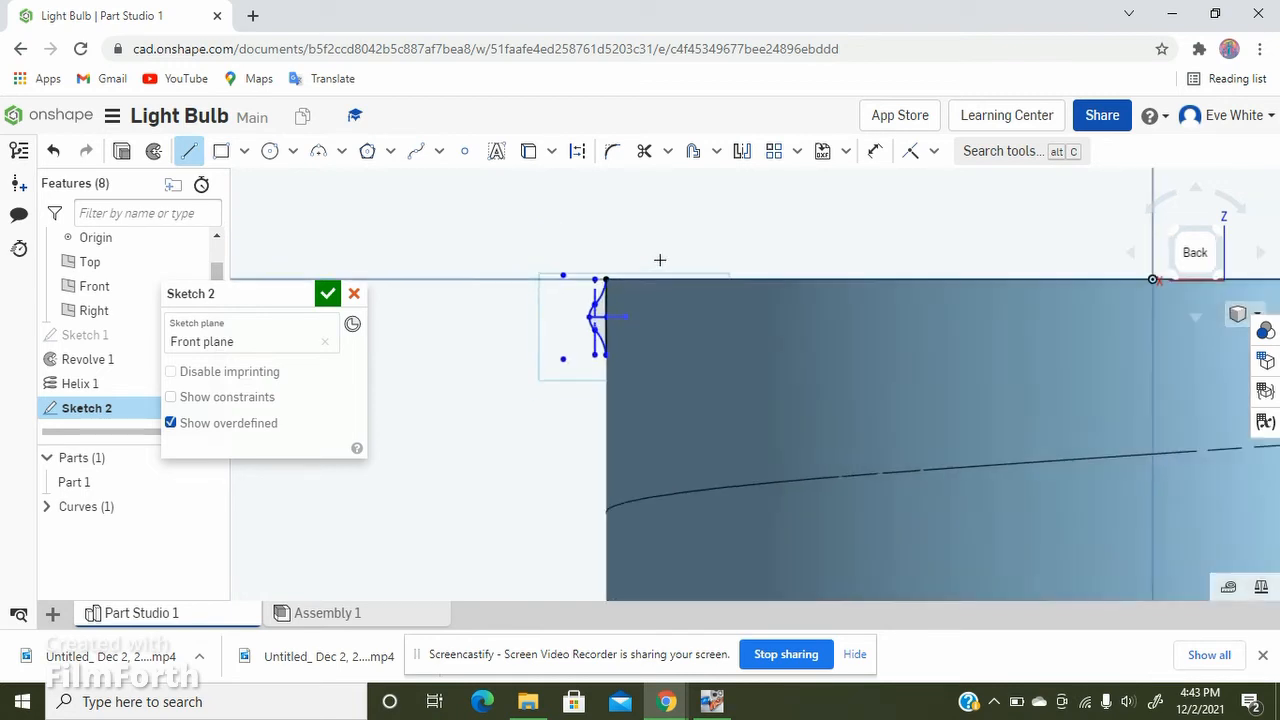
scroll(649, 257, down, 3)
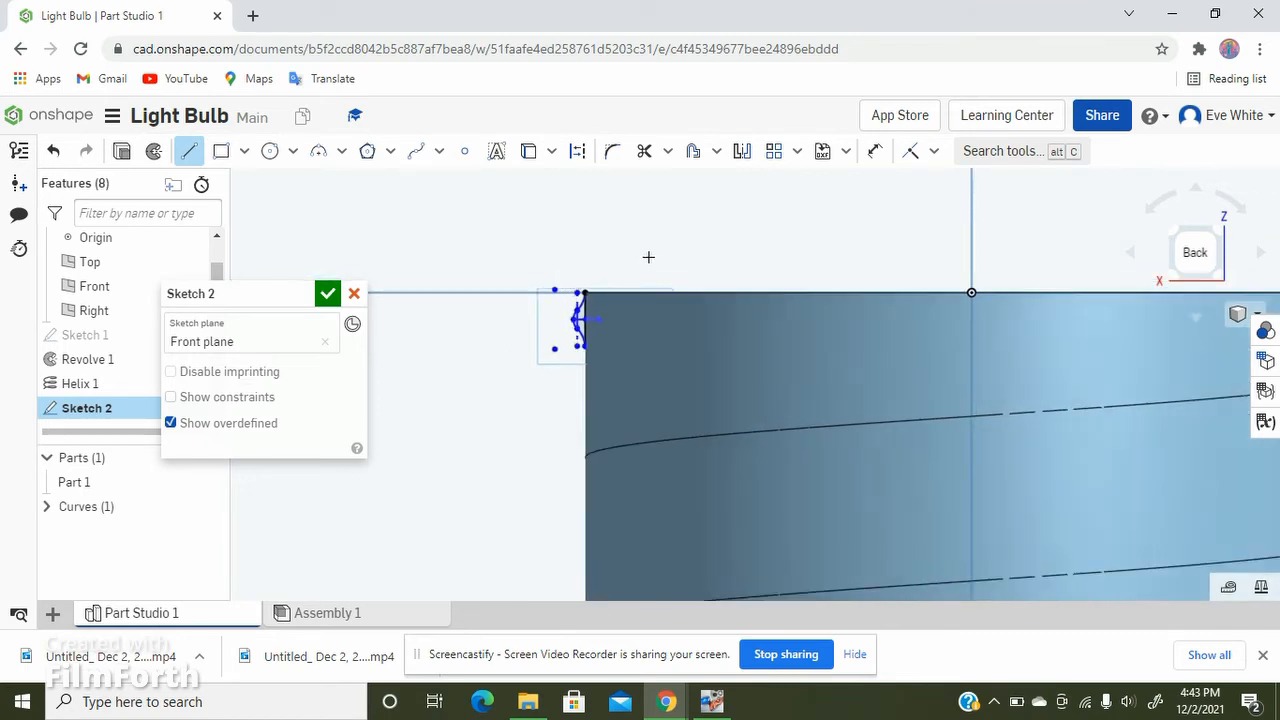
scroll(658, 265, up, 4)
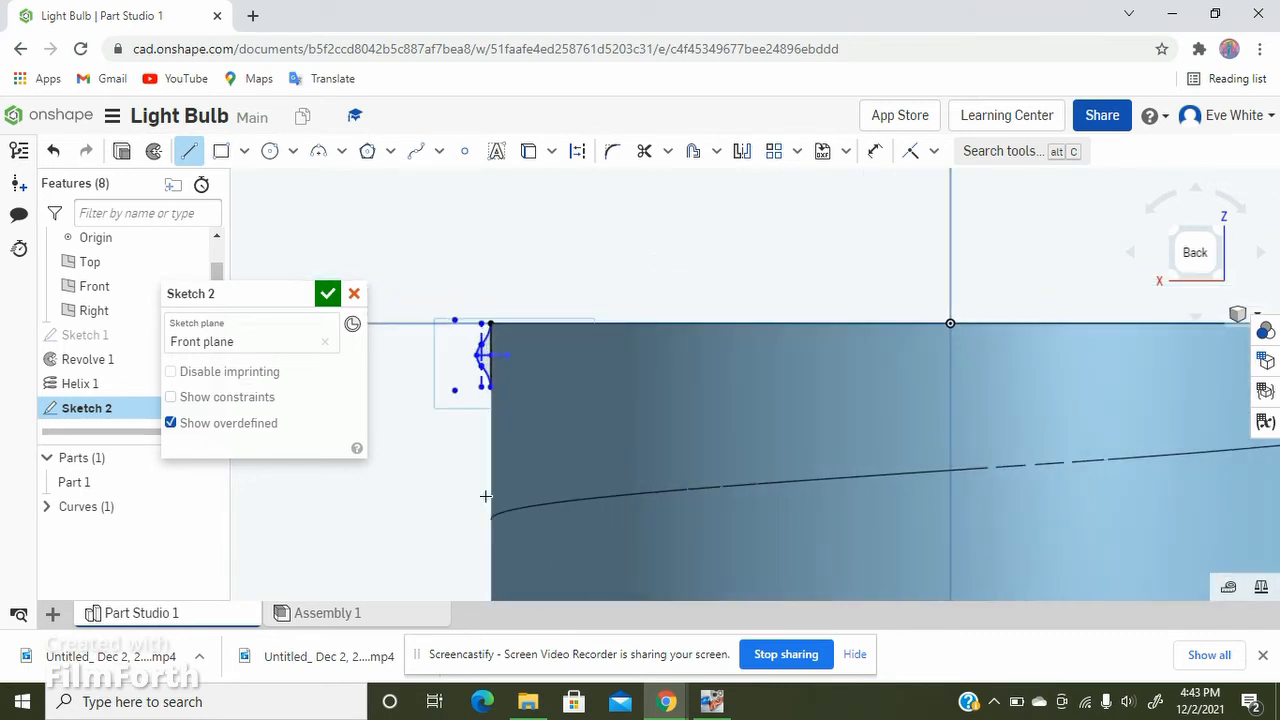
scroll(482, 467, up, 3)
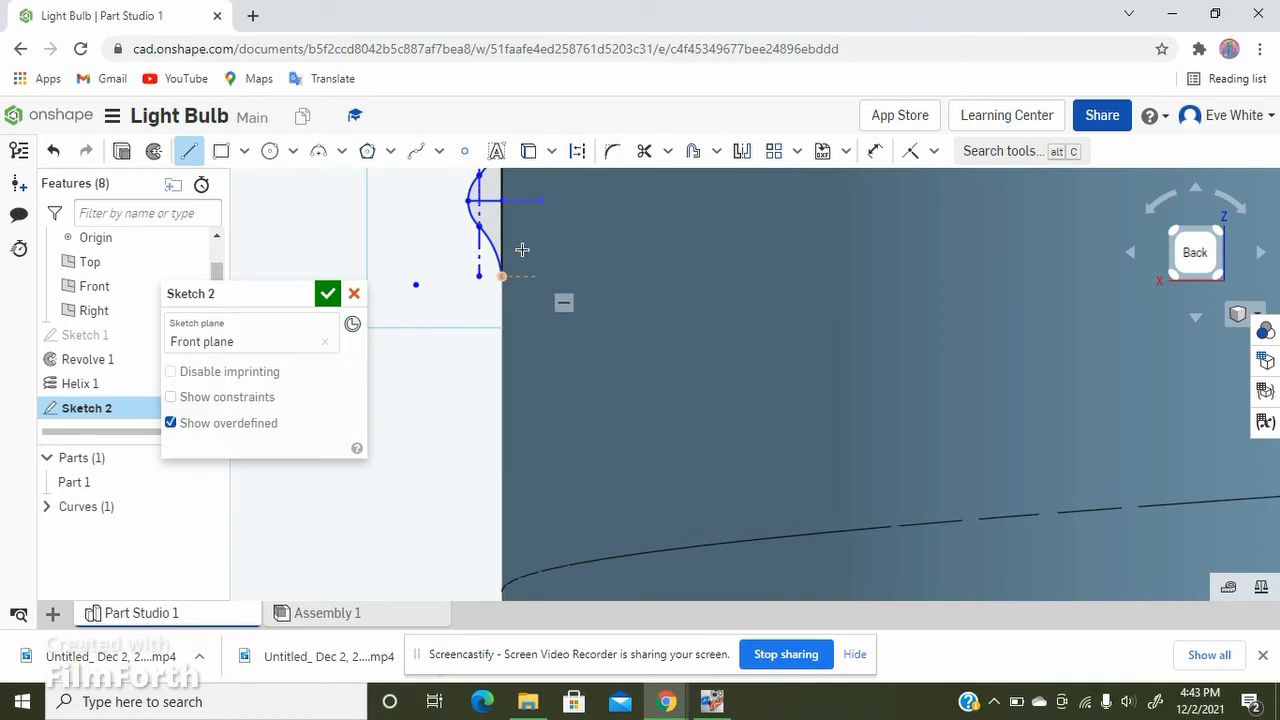
click(199, 155)
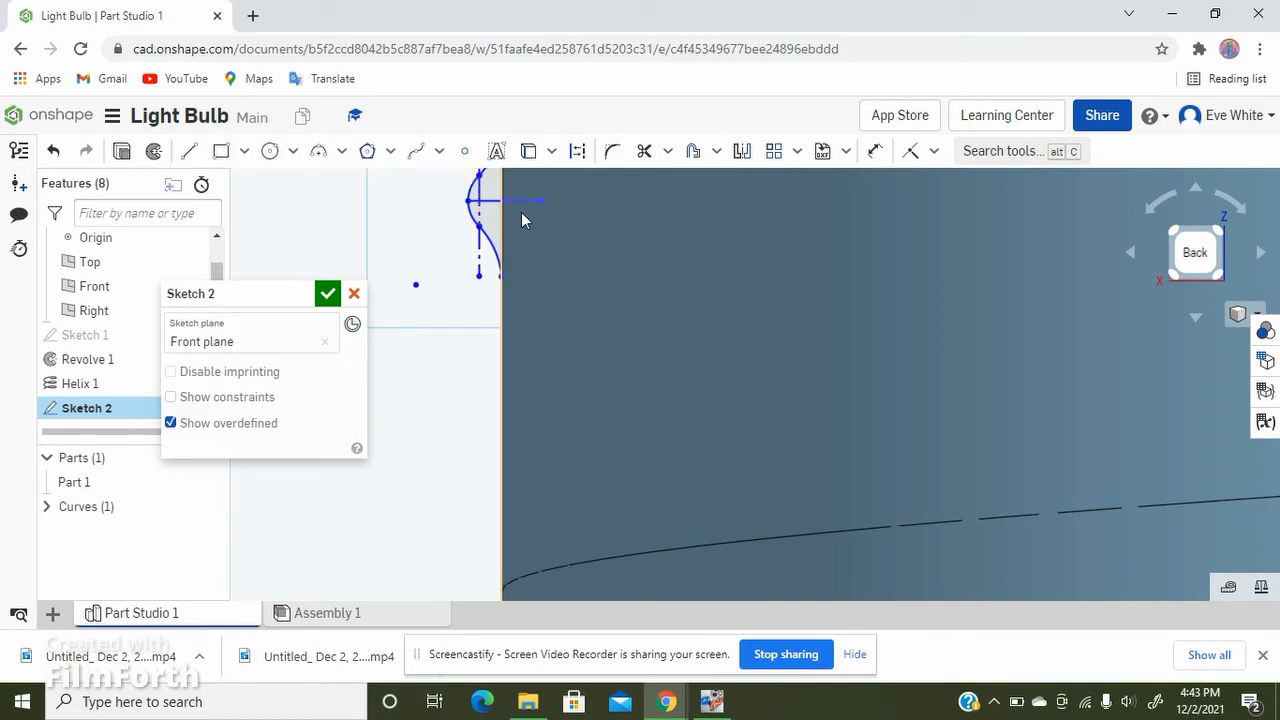
middle_drag(521, 212, 585, 333)
scroll(535, 290, up, 5)
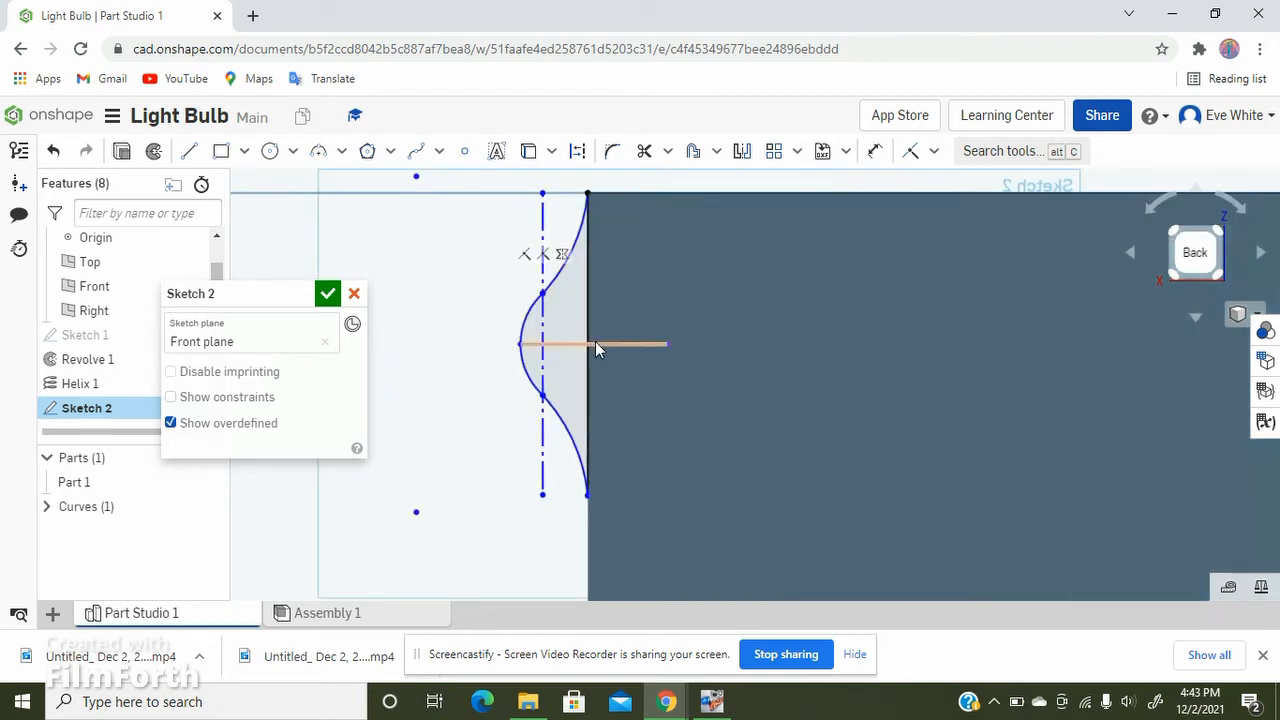
Step: Undo the drag that distorted the thread profile and finish the profile sketch
mouse_move(568, 363)
mouse_down()
mouse_move(527, 376)
mouse_move(492, 314)
mouse_move(494, 331)
mouse_up()
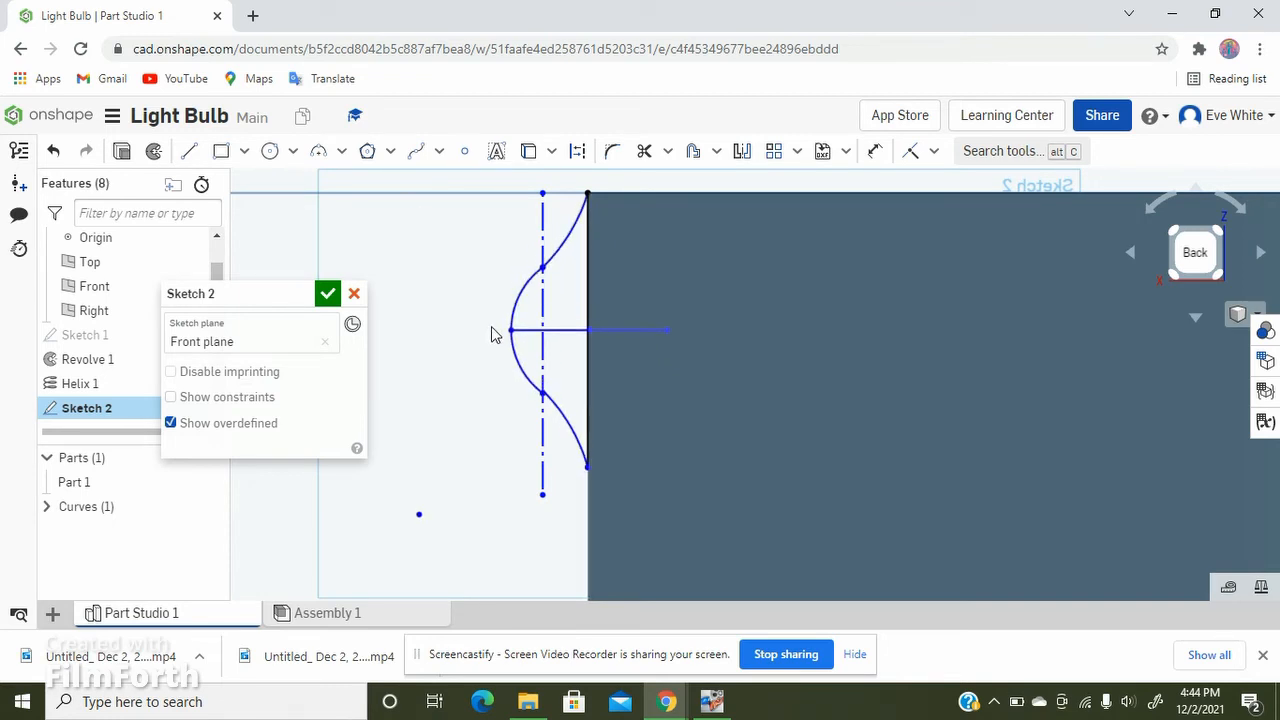
click(55, 152)
scroll(675, 207, up, 2)
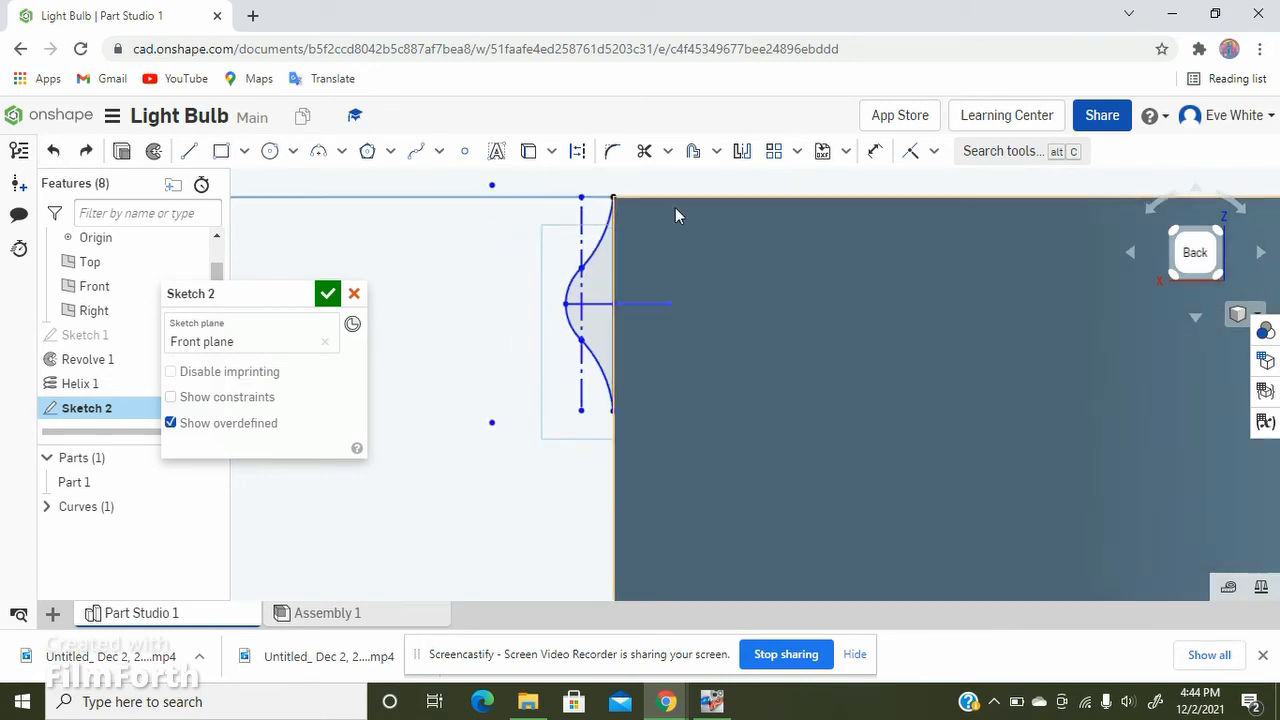
scroll(675, 207, up, 2)
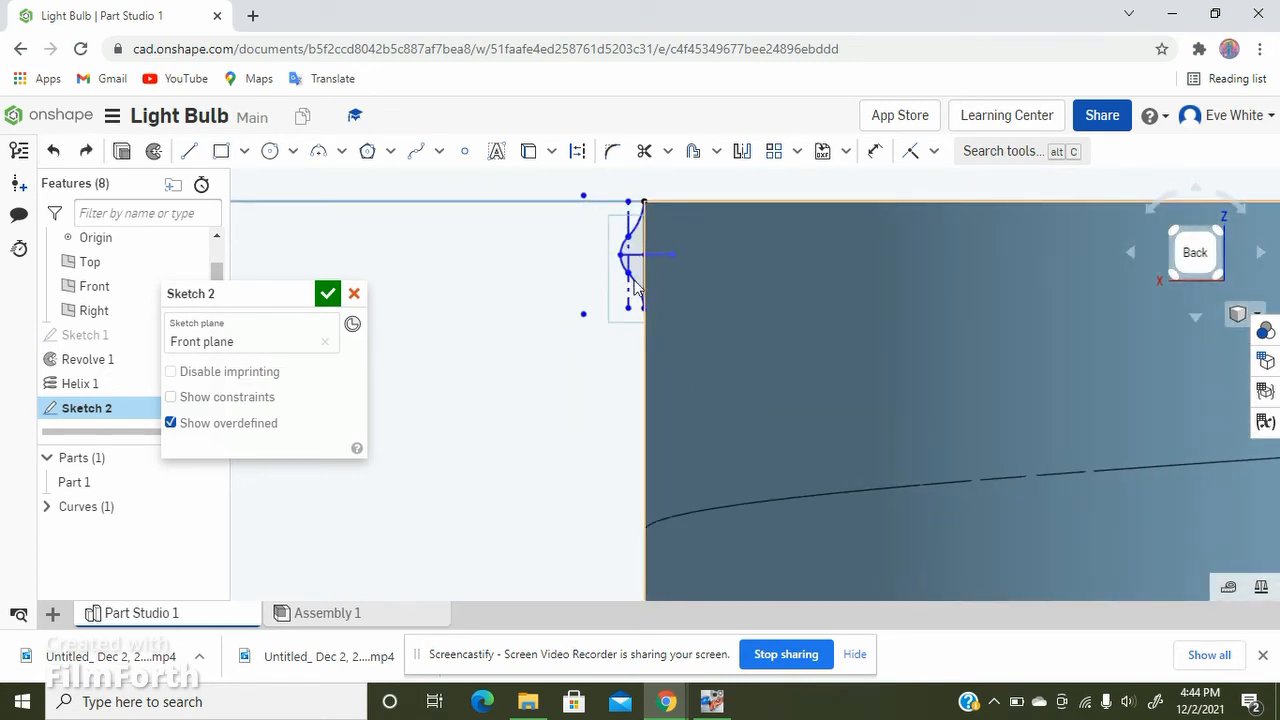
click(583, 314)
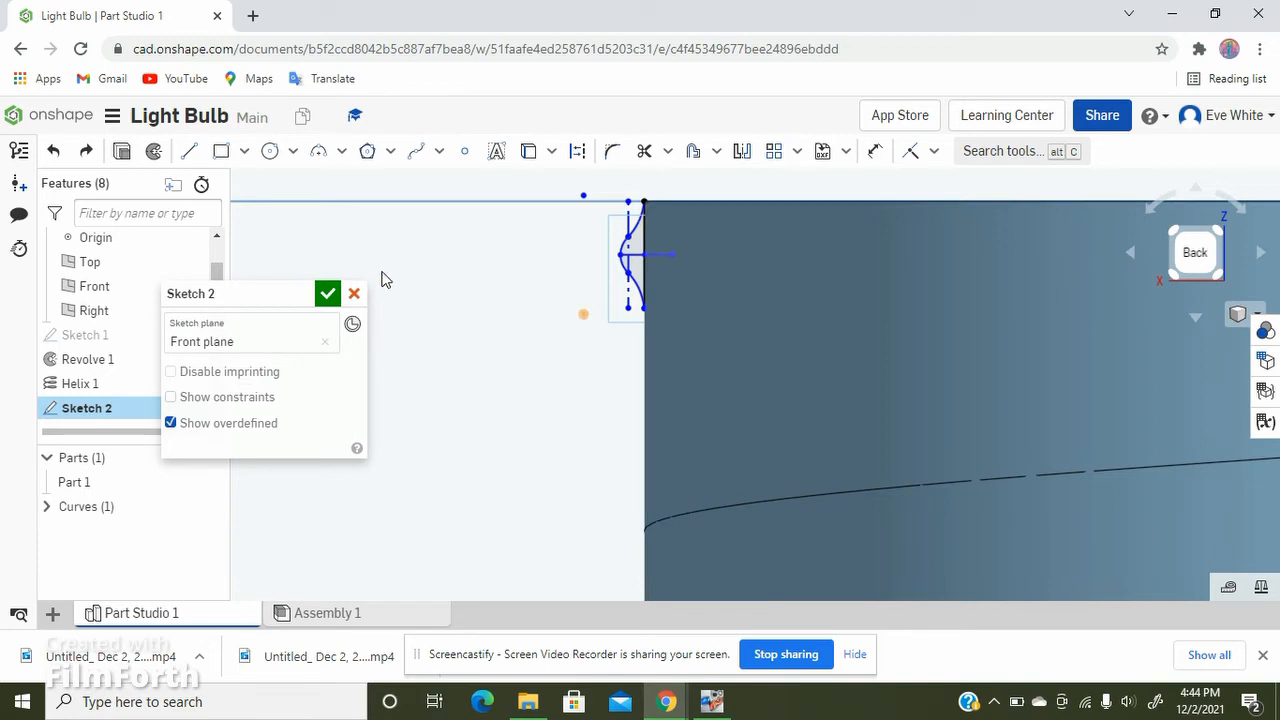
click(328, 295)
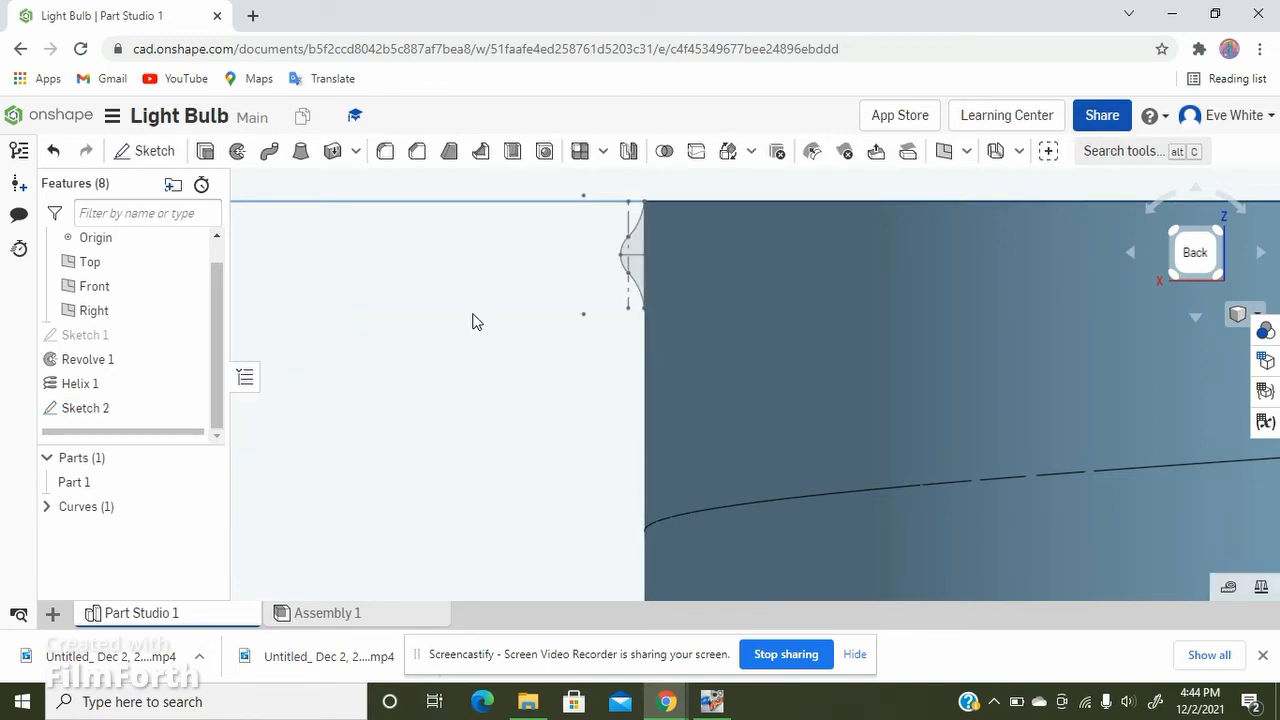
Step: Start a solid Sweep using both halves of the wavy thread profile as the regions to sweep
right_drag(473, 314, 496, 317)
scroll(748, 274, down, 3)
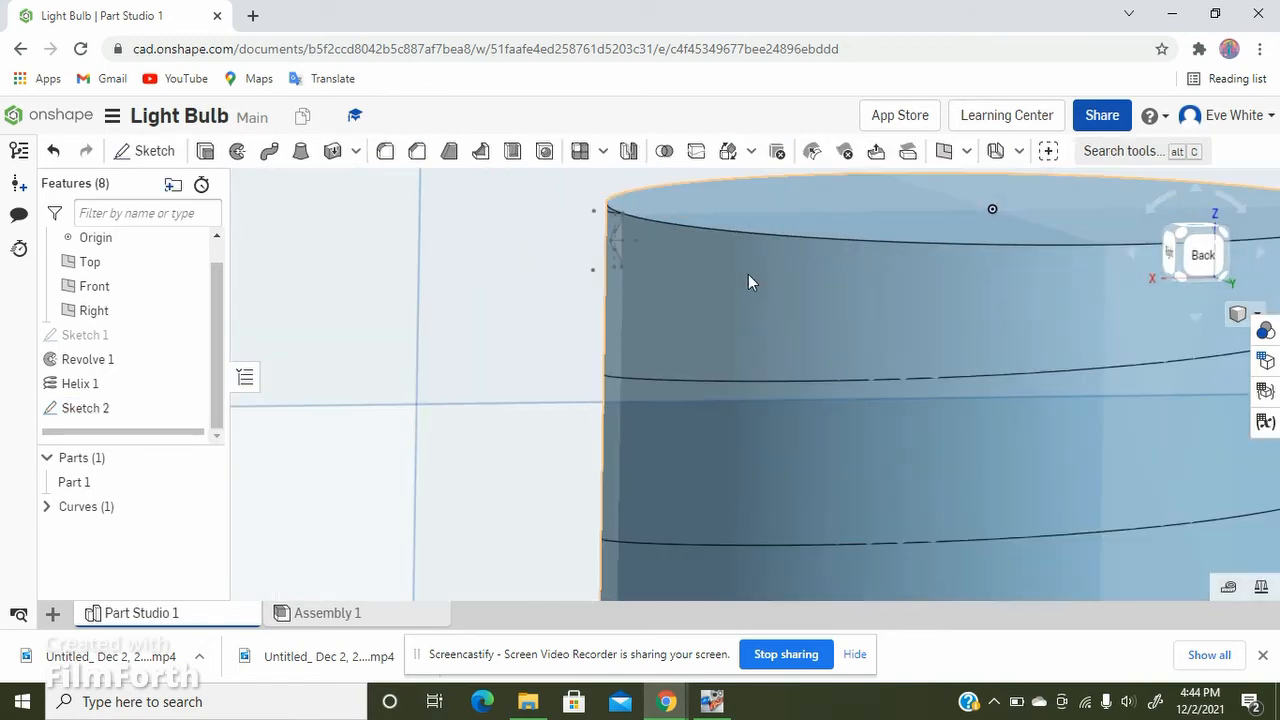
key(f)
scroll(640, 257, up, 4)
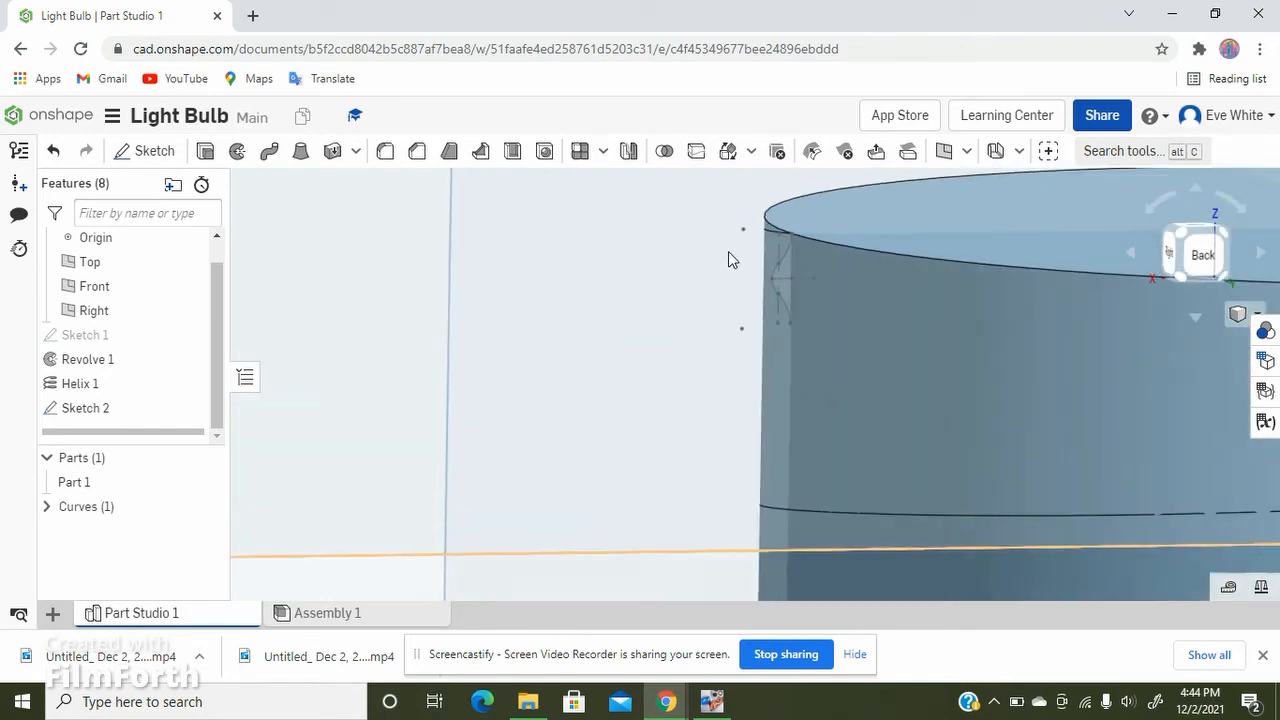
scroll(730, 258, up, 3)
mouse_move(746, 260)
right_down()
mouse_move(898, 277)
mouse_move(859, 292)
mouse_move(826, 330)
right_up()
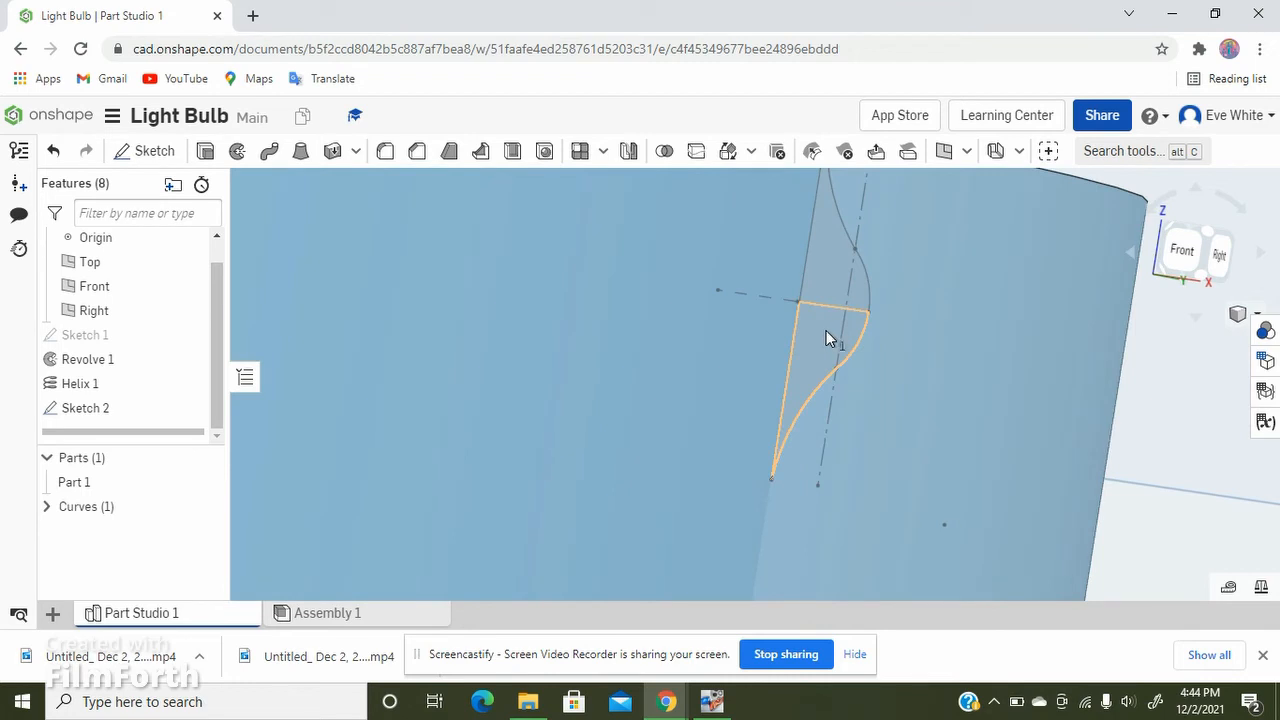
click(826, 330)
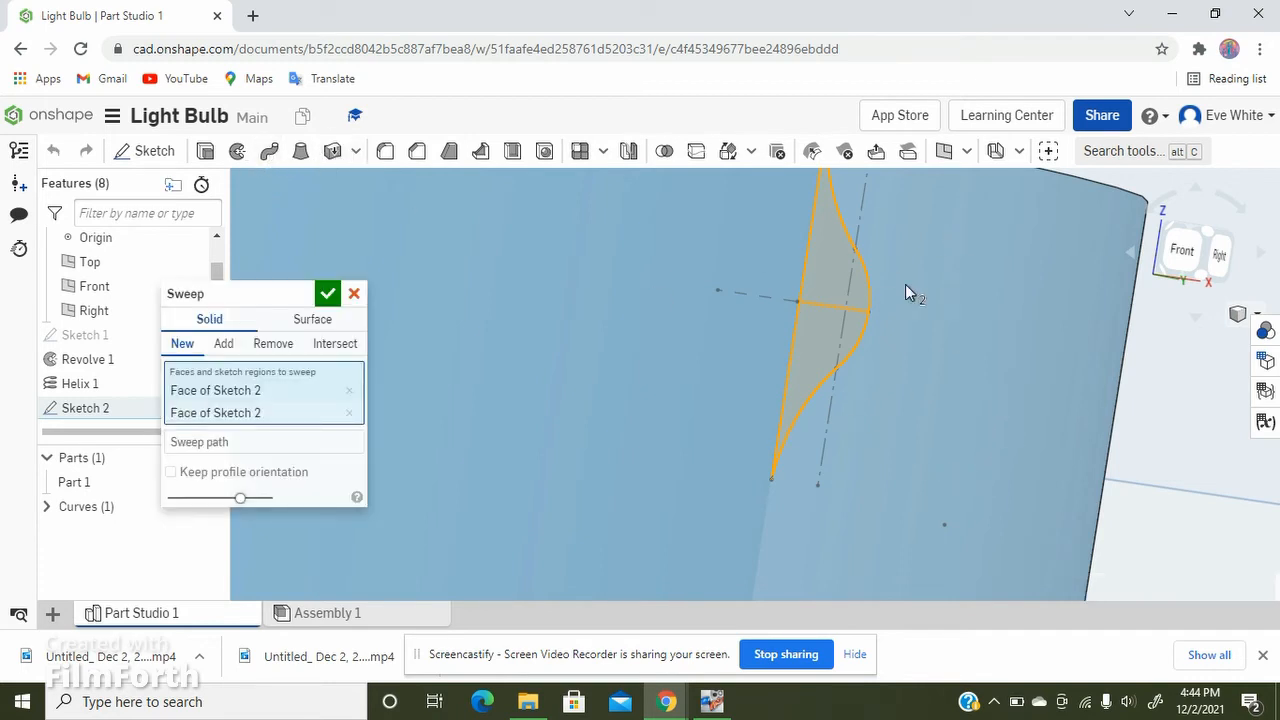
scroll(1180, 500, down, 3)
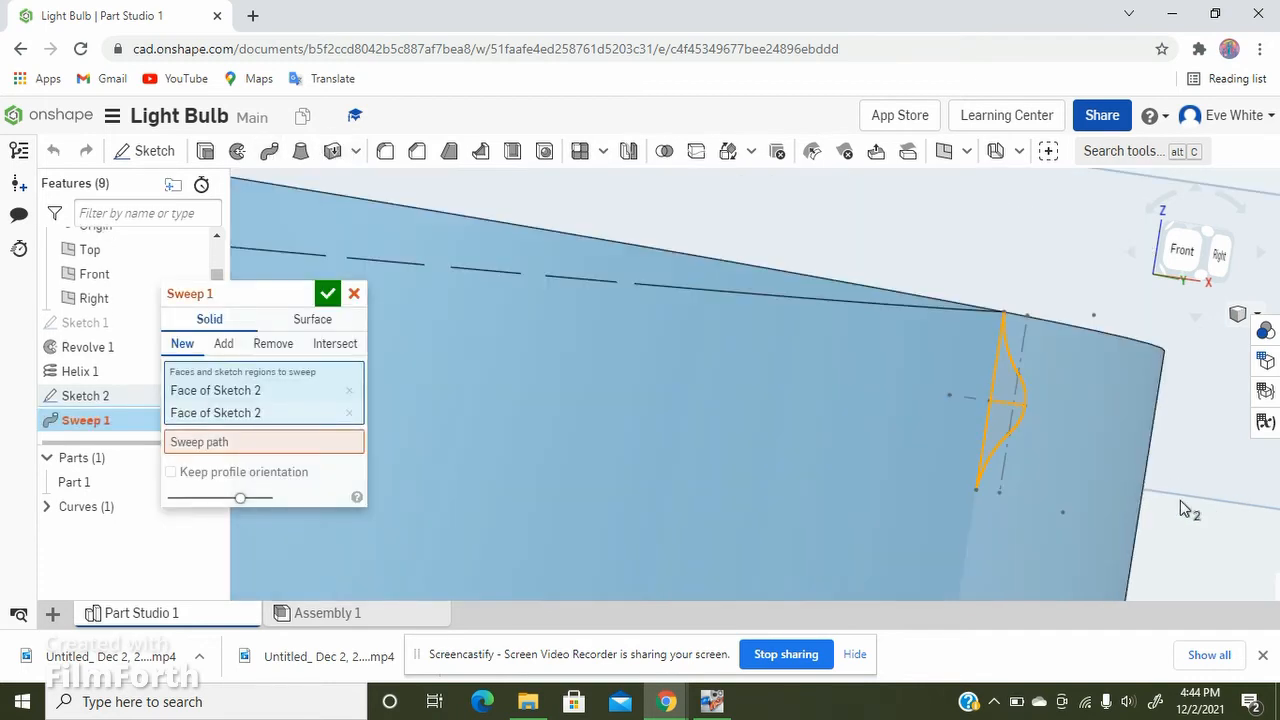
Step: Sweep the profile along the helix curve, adding the thread to Part 1
click(211, 441)
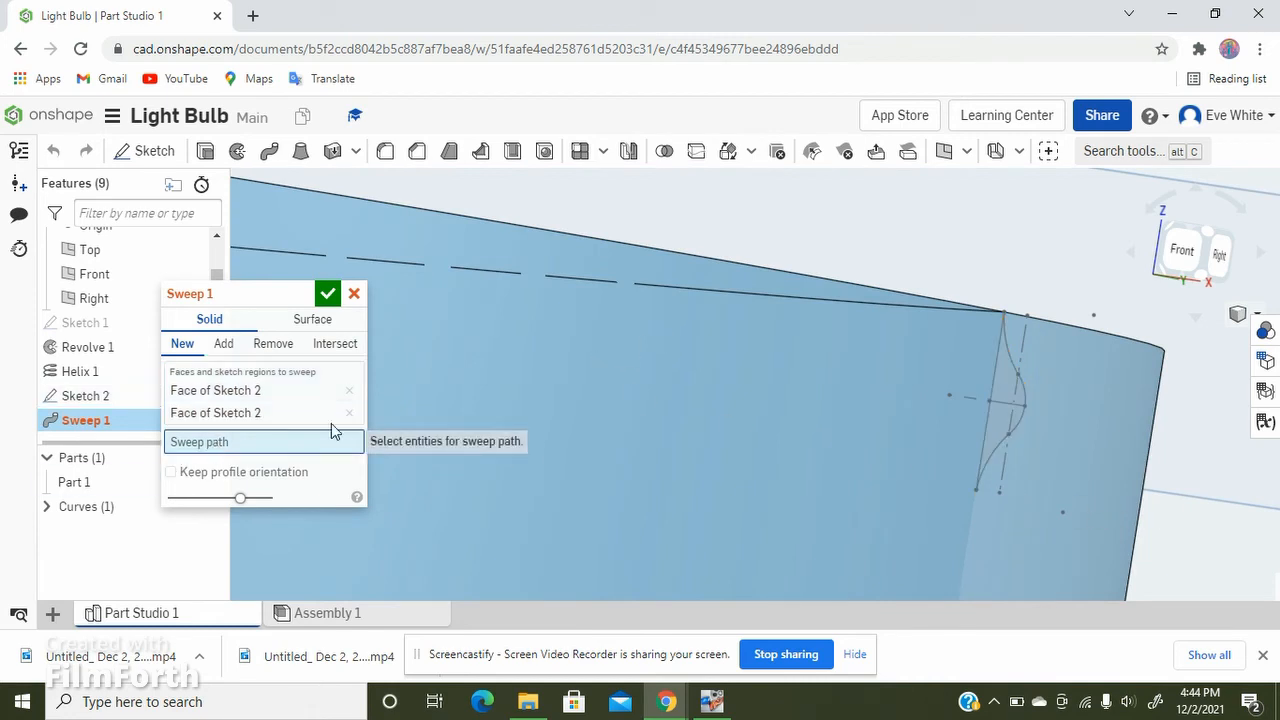
click(768, 294)
scroll(977, 279, down, 3)
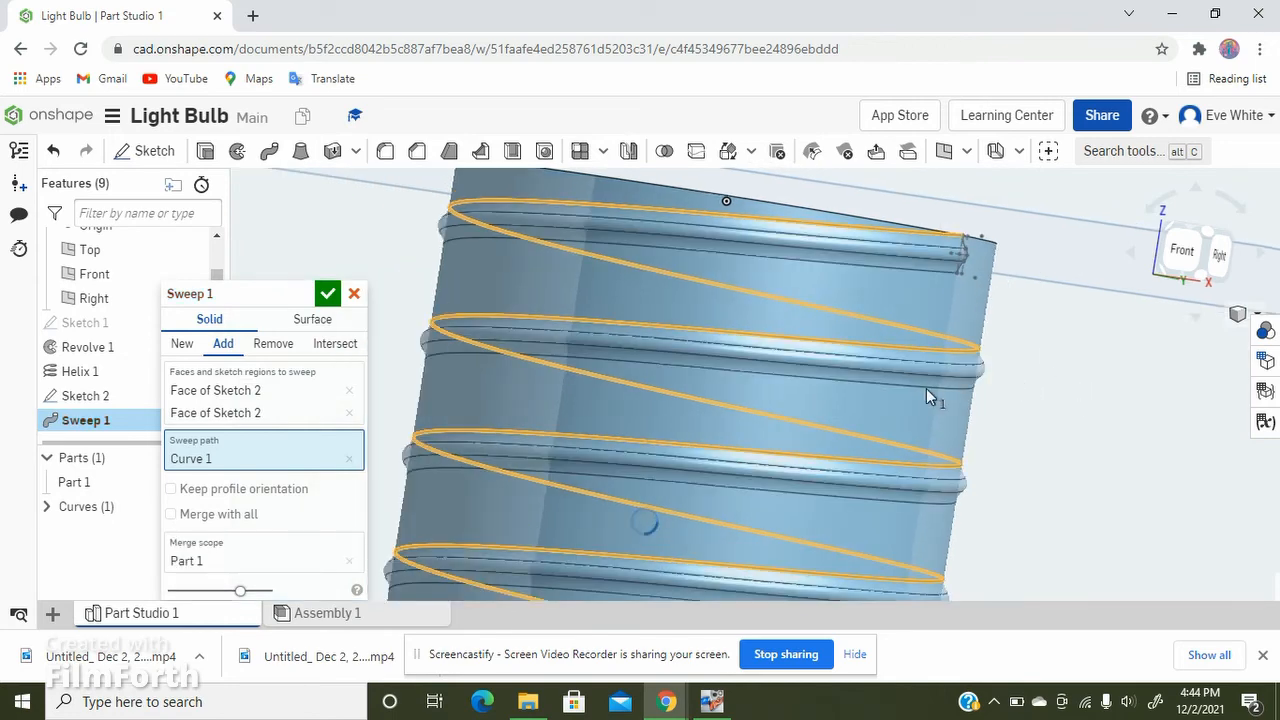
right_drag(926, 388, 985, 355)
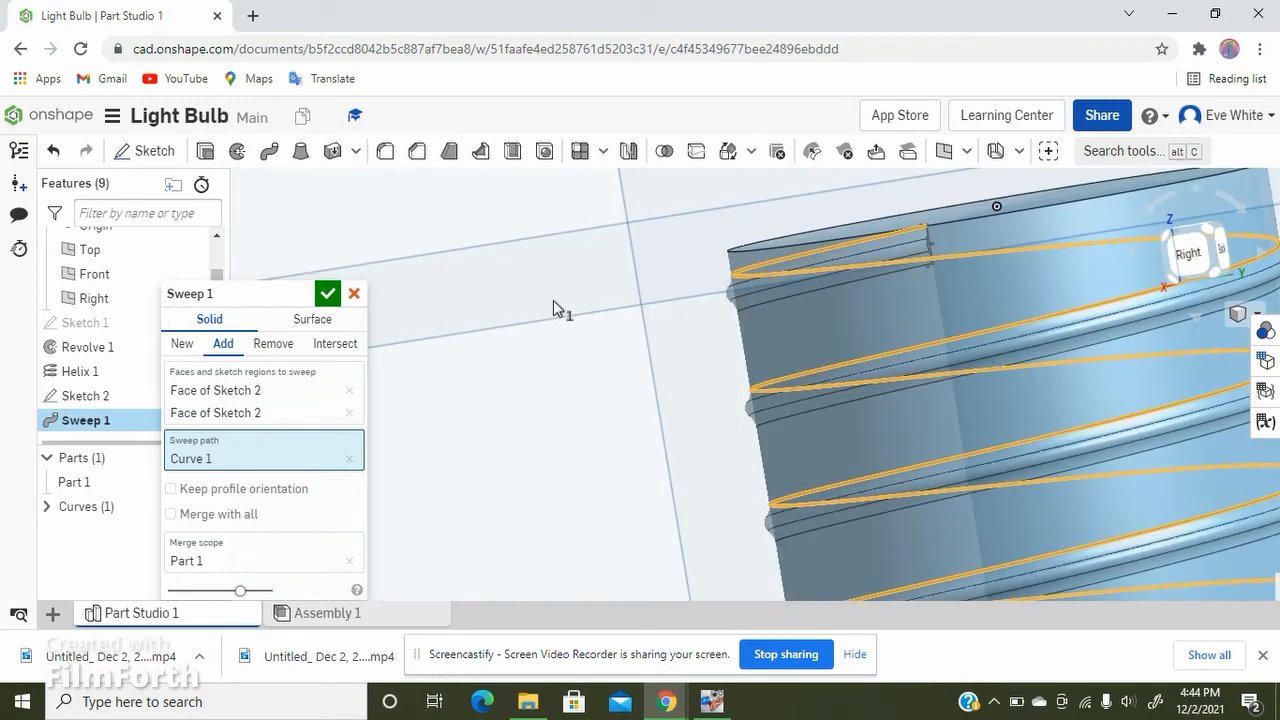
scroll(564, 262, up, 3)
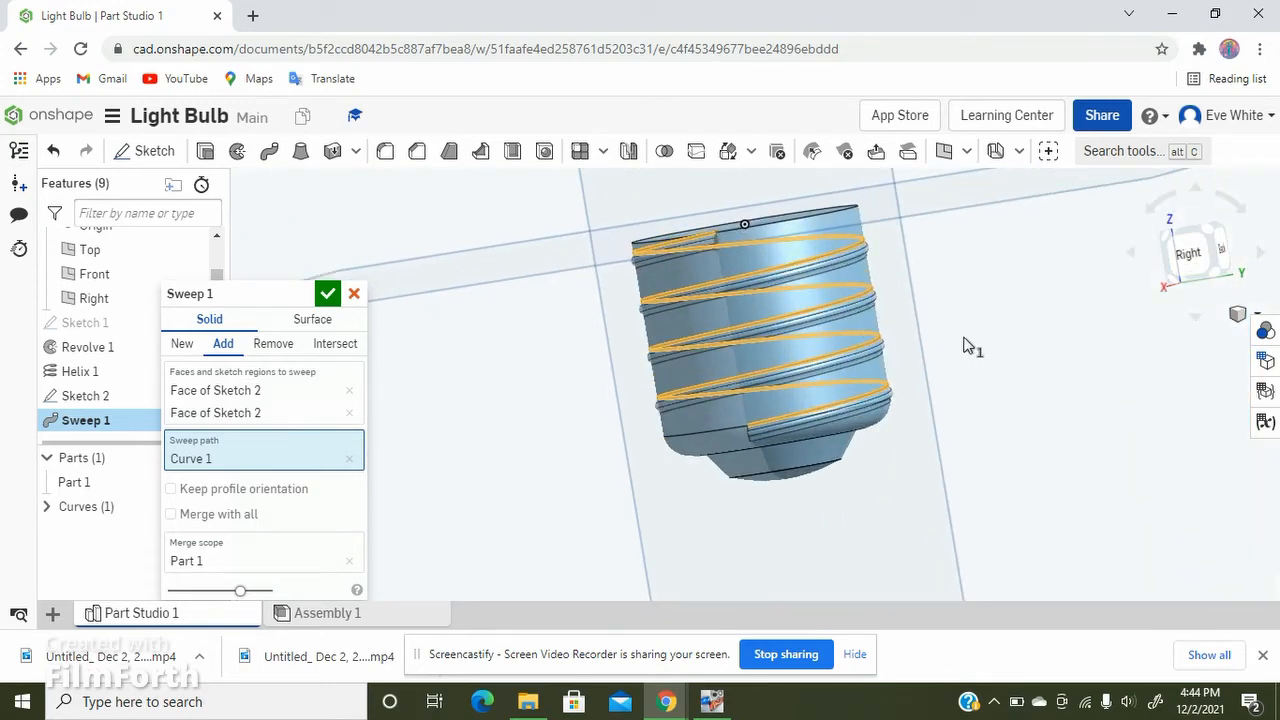
middle_drag(964, 340, 910, 350)
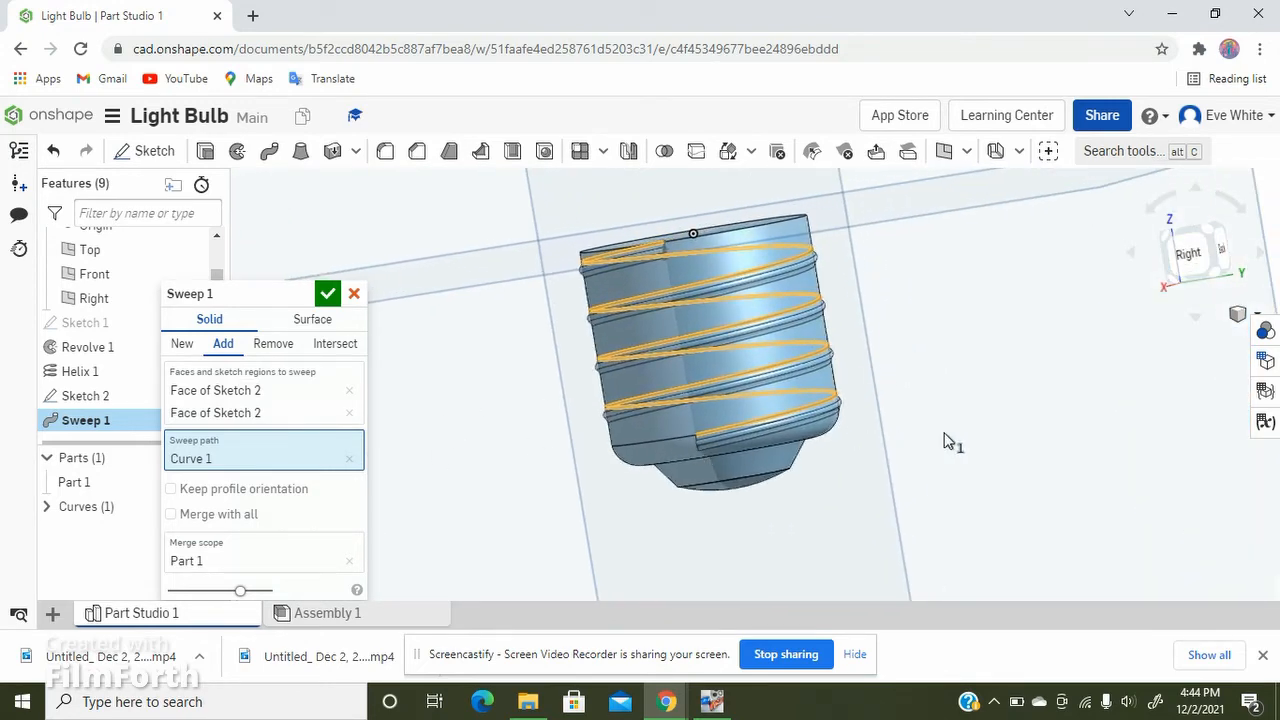
right_drag(944, 434, 862, 388)
scroll(710, 317, up, 3)
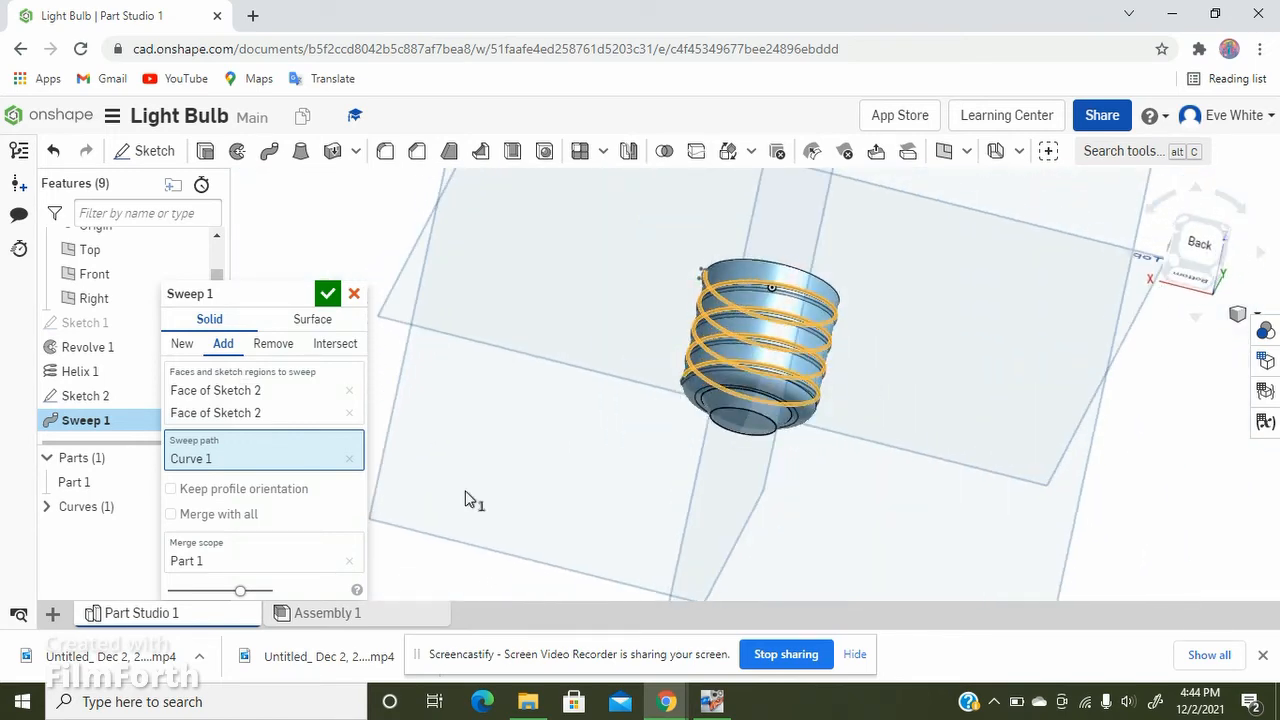
click(329, 294)
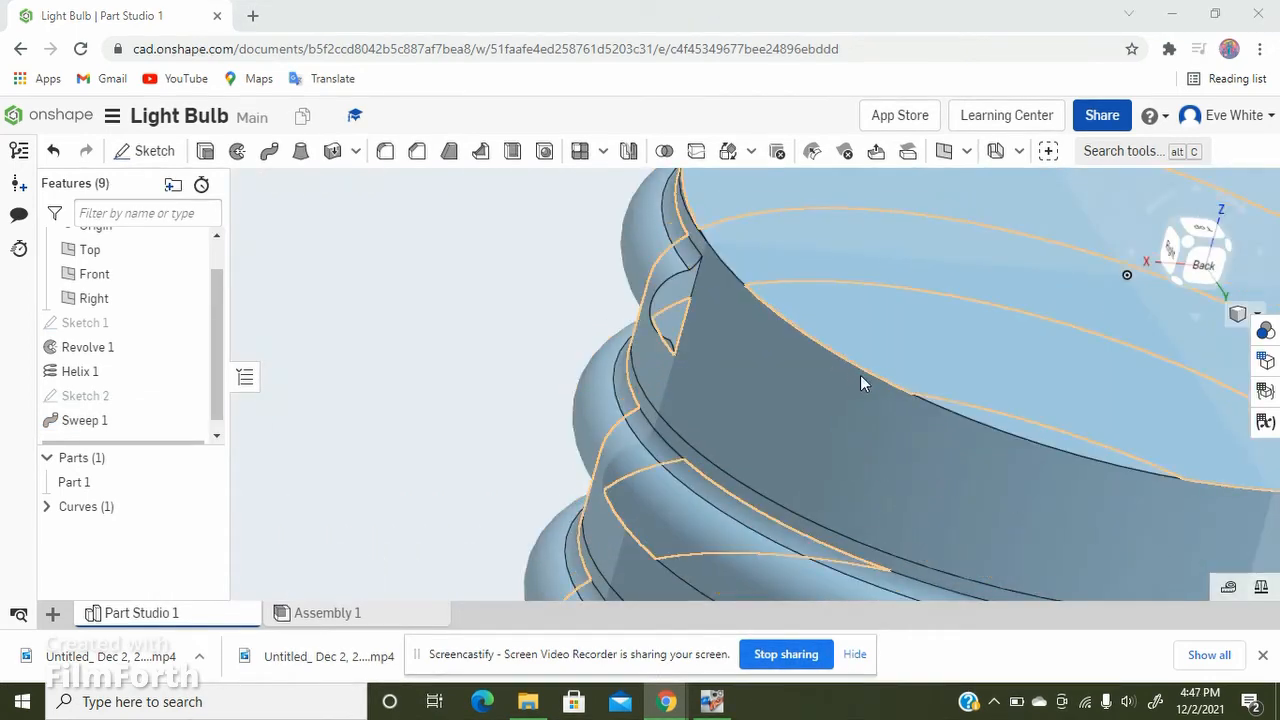
Step: Examine the swept thread around the base, including its open ends and the flat upper face
right_drag(862, 384, 806, 280)
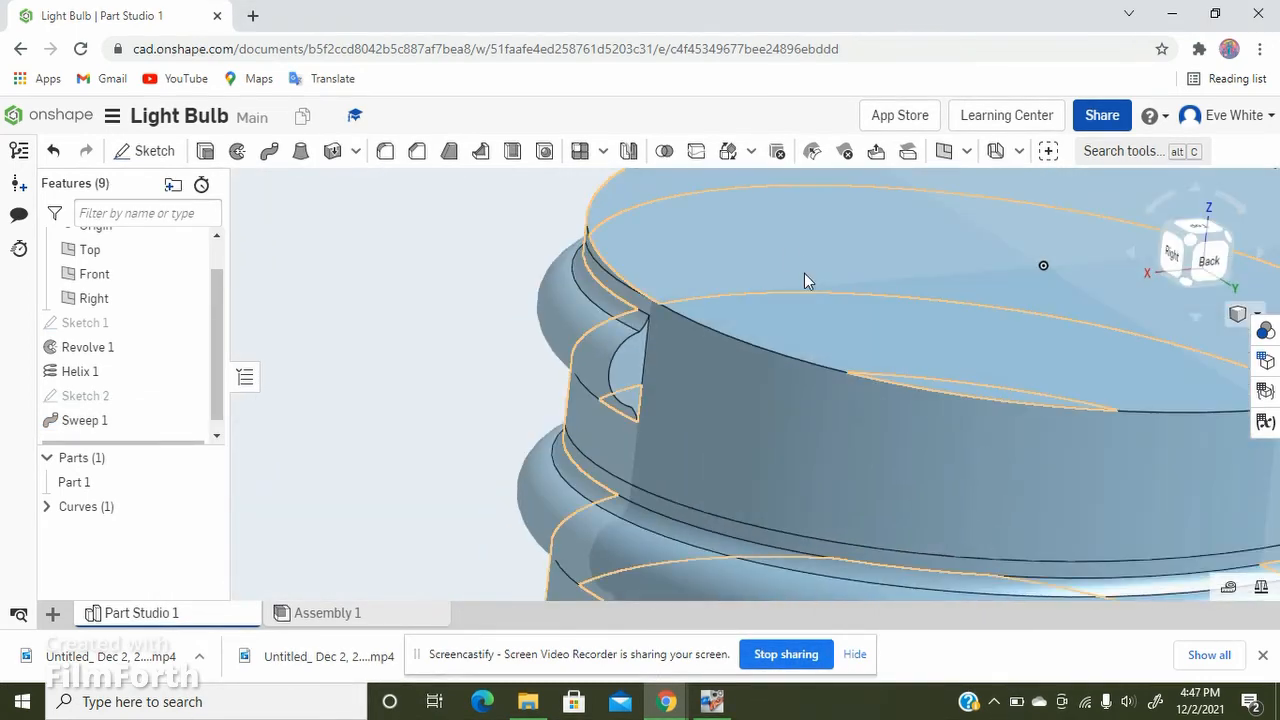
scroll(675, 238, down, 6)
scroll(675, 238, up, 1)
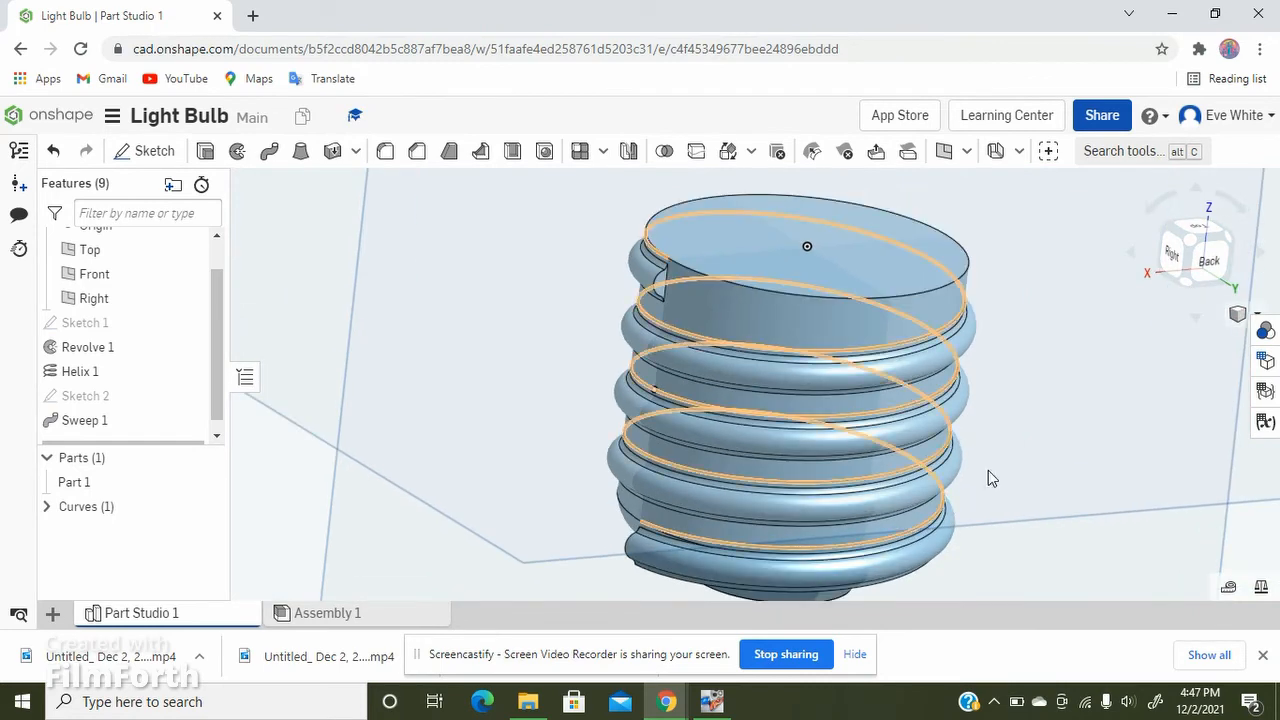
right_drag(1097, 540, 458, 245)
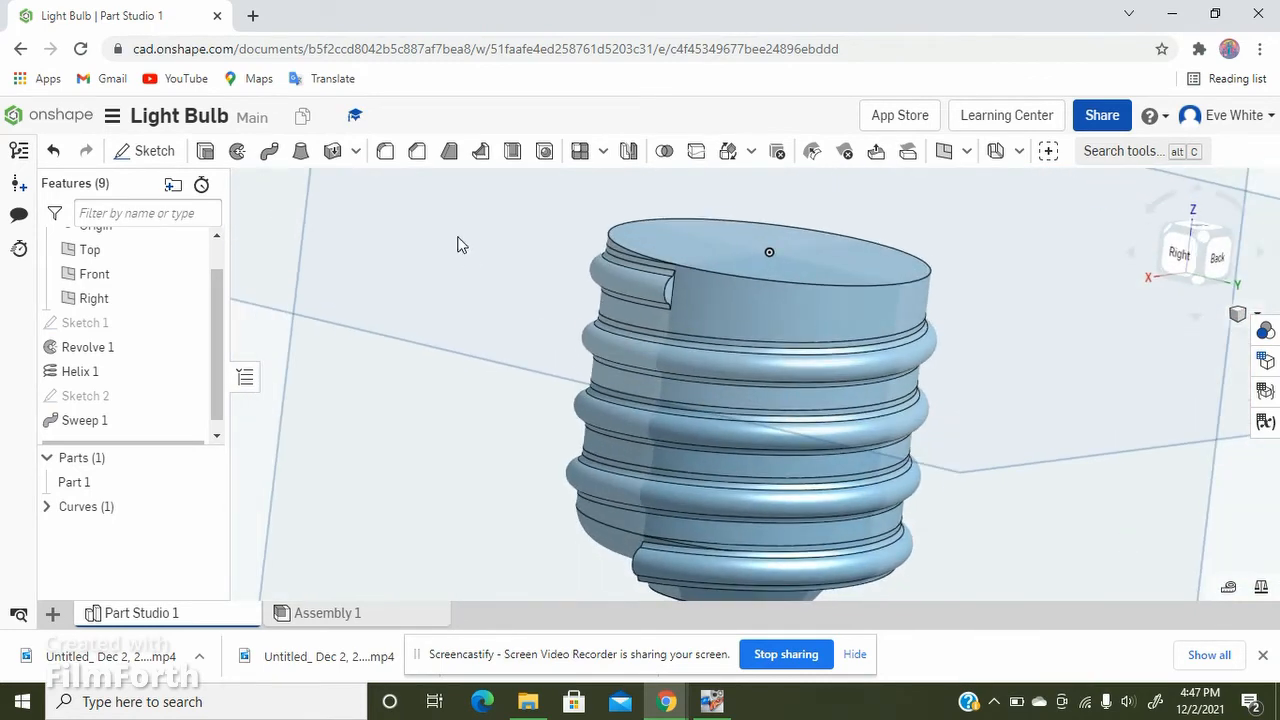
scroll(586, 243, down, 1)
scroll(591, 257, up, 4)
scroll(620, 253, down, 3)
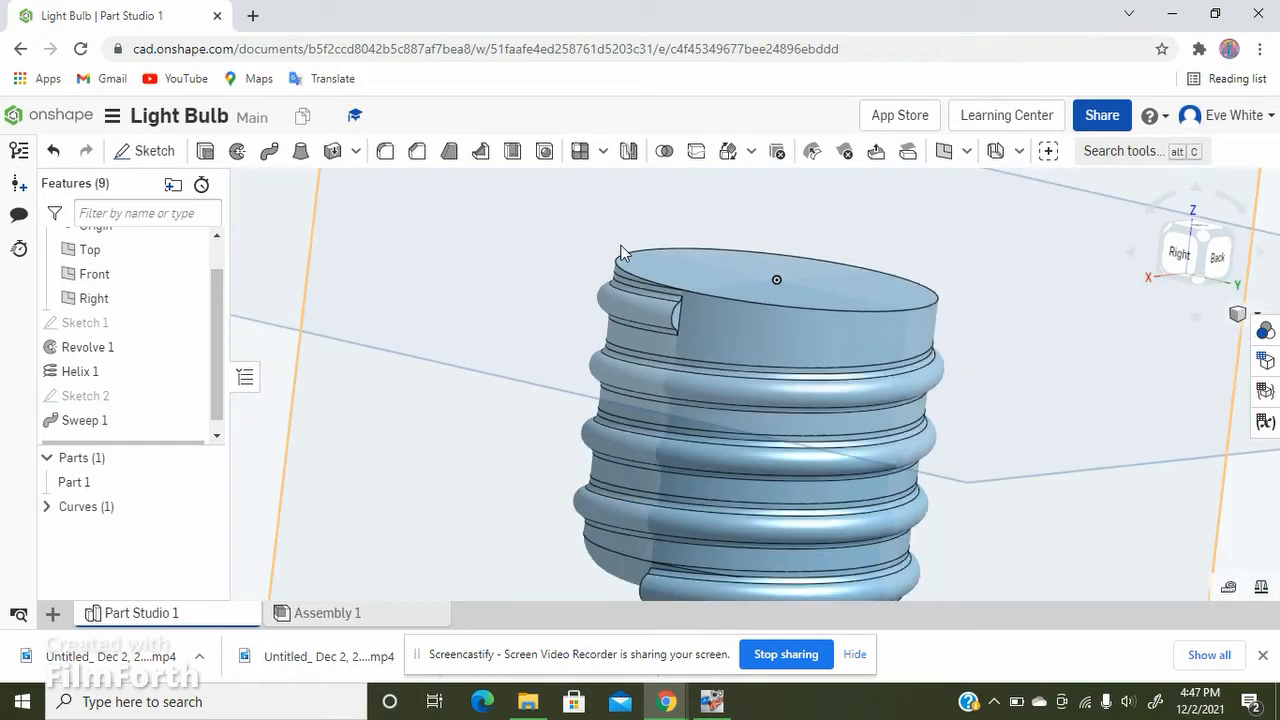
scroll(621, 246, down, 2)
right_drag(904, 400, 694, 434)
scroll(567, 280, up, 5)
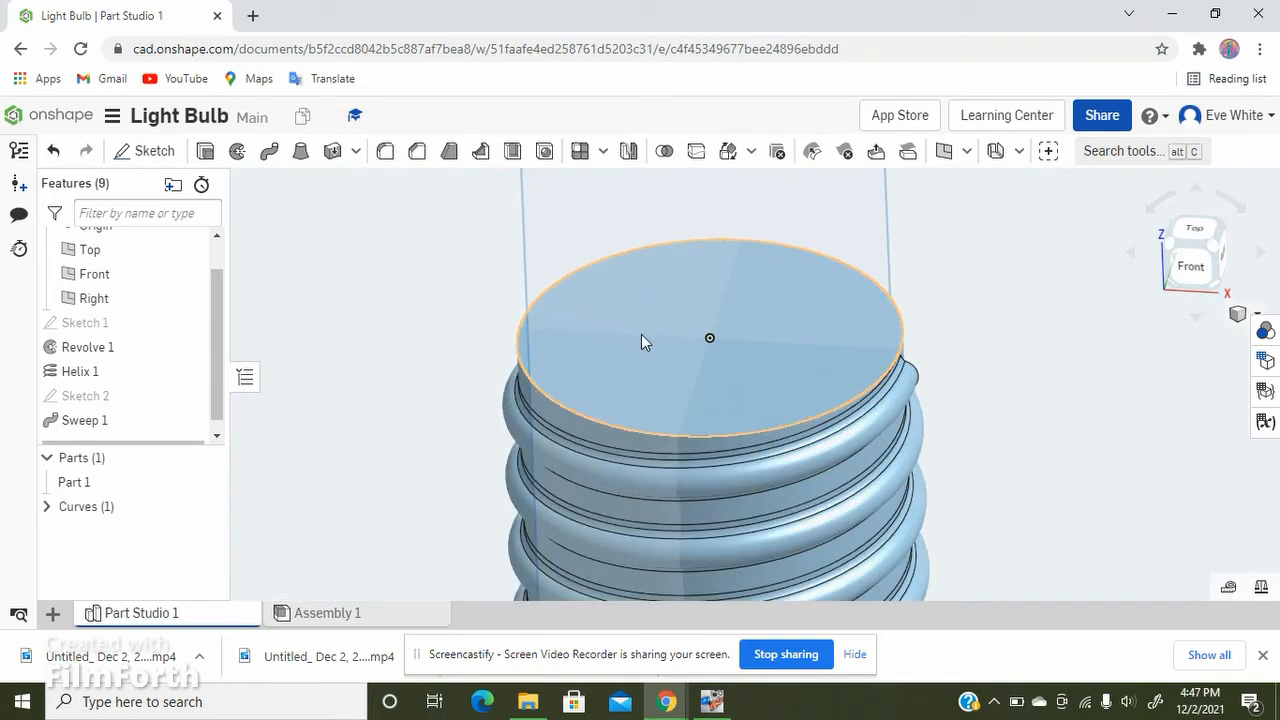
scroll(641, 332, up, 2)
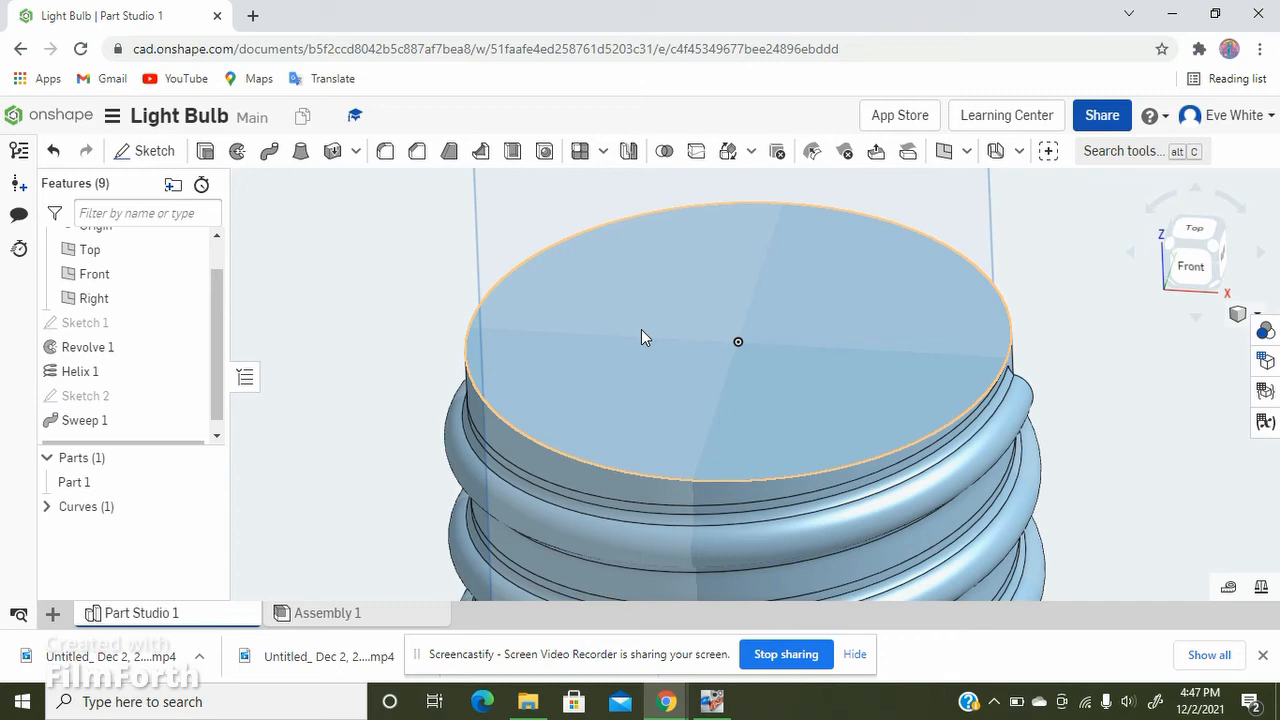
scroll(606, 290, down, 5)
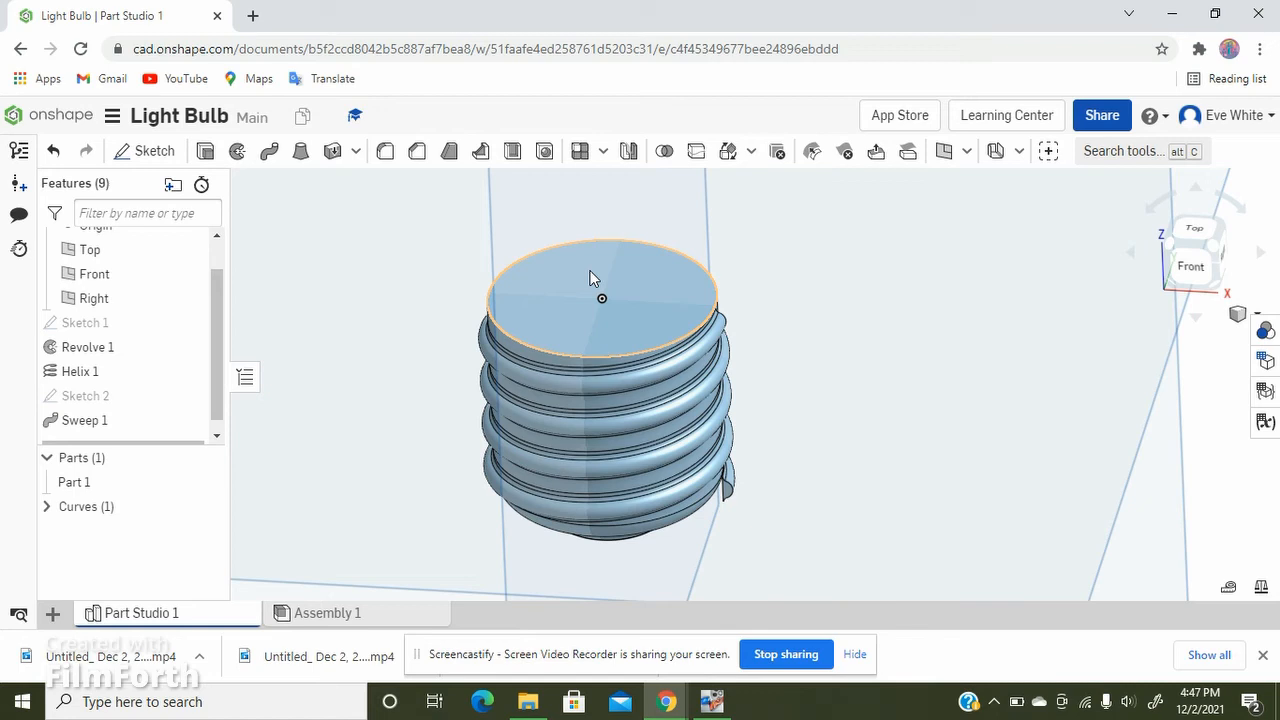
Step: Start a new sketch on the flat upper face of the threaded base, viewed from above
right_drag(609, 206, 630, 262)
click(1198, 240)
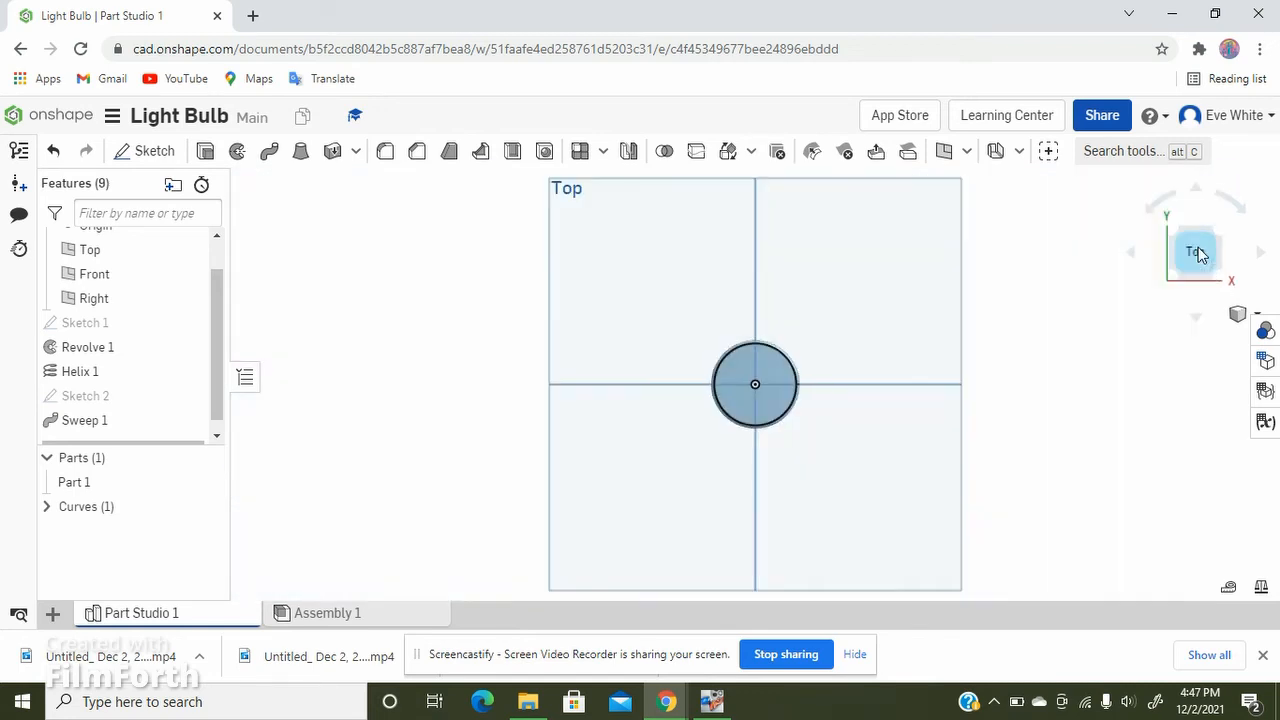
scroll(720, 440, up, 8)
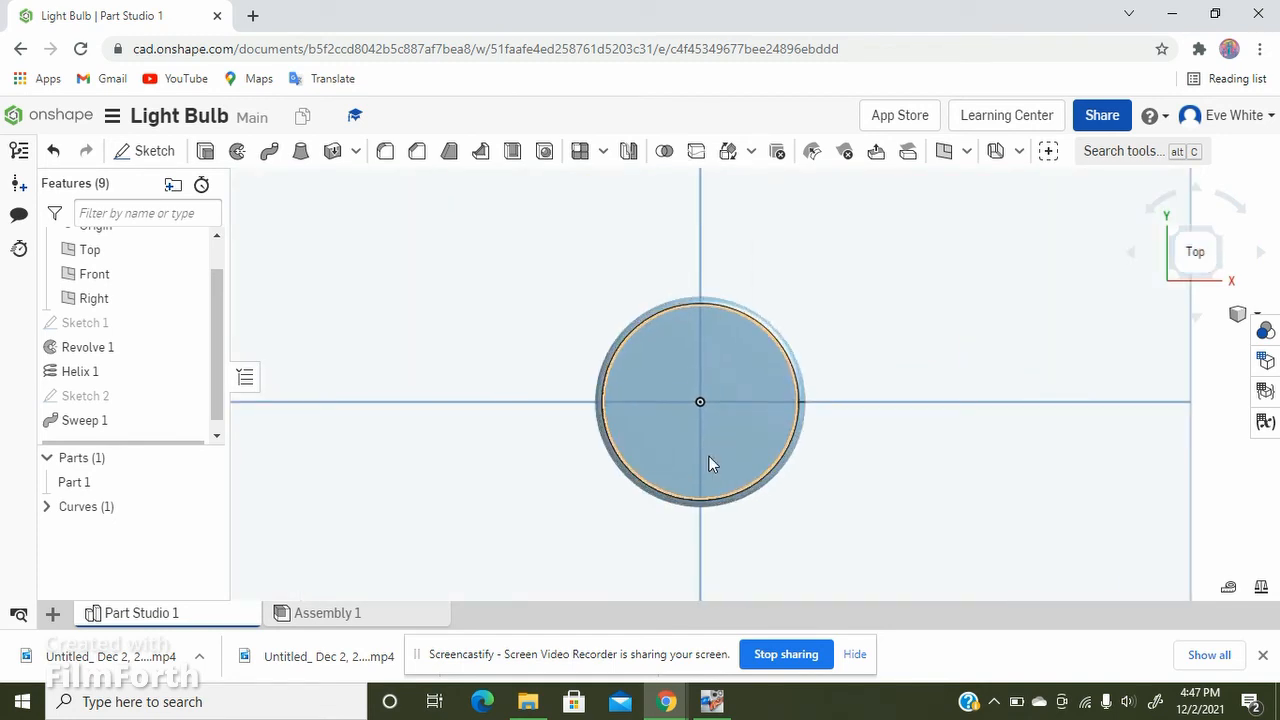
scroll(698, 466, up, 1)
scroll(673, 430, down, 3)
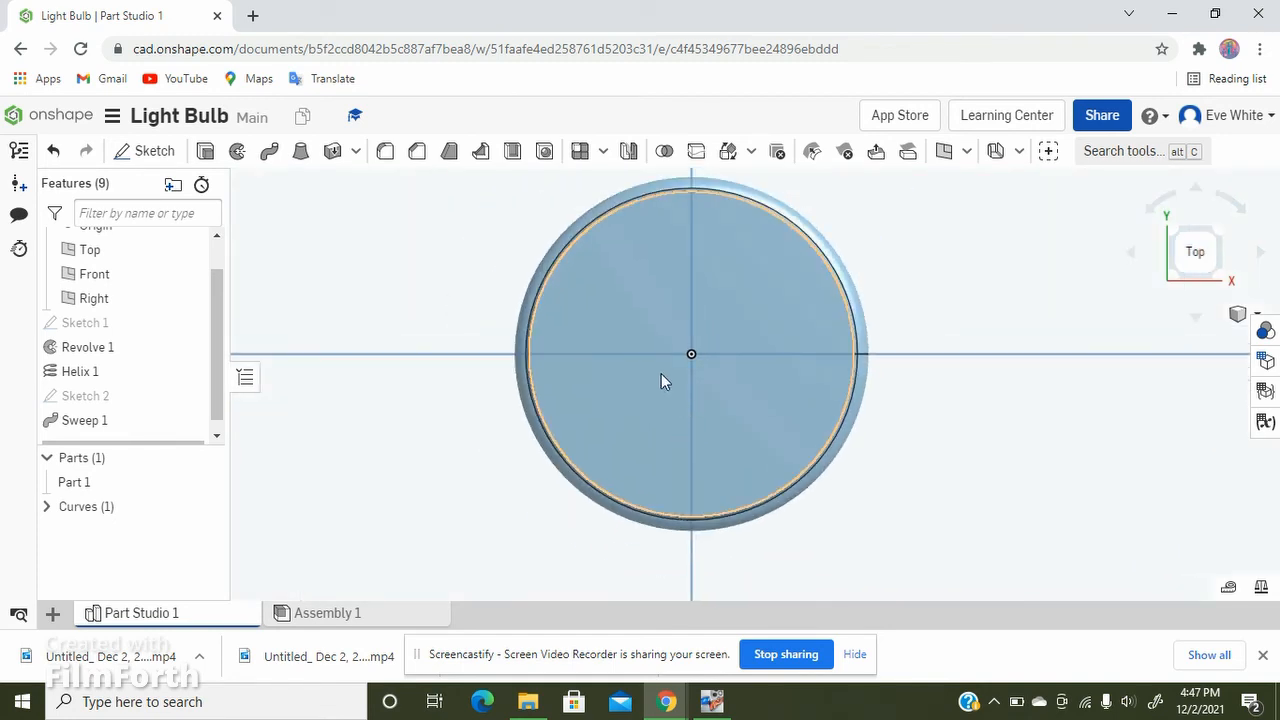
click(666, 288)
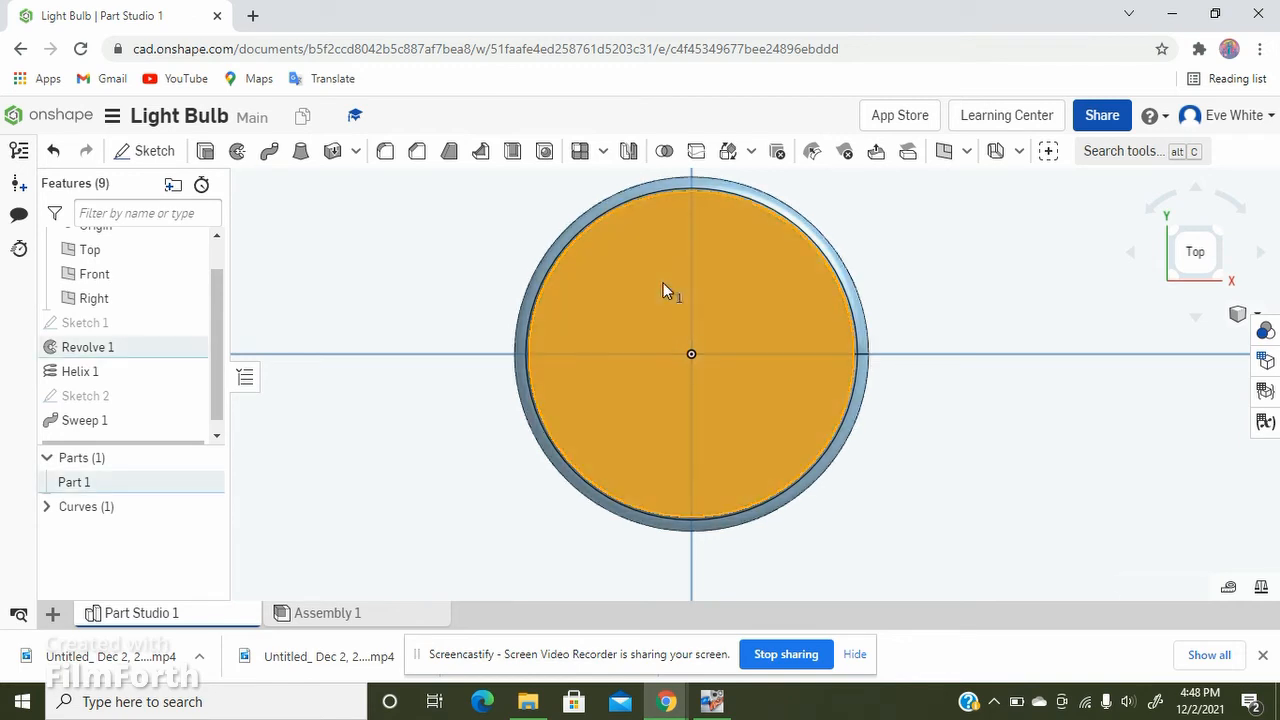
click(153, 151)
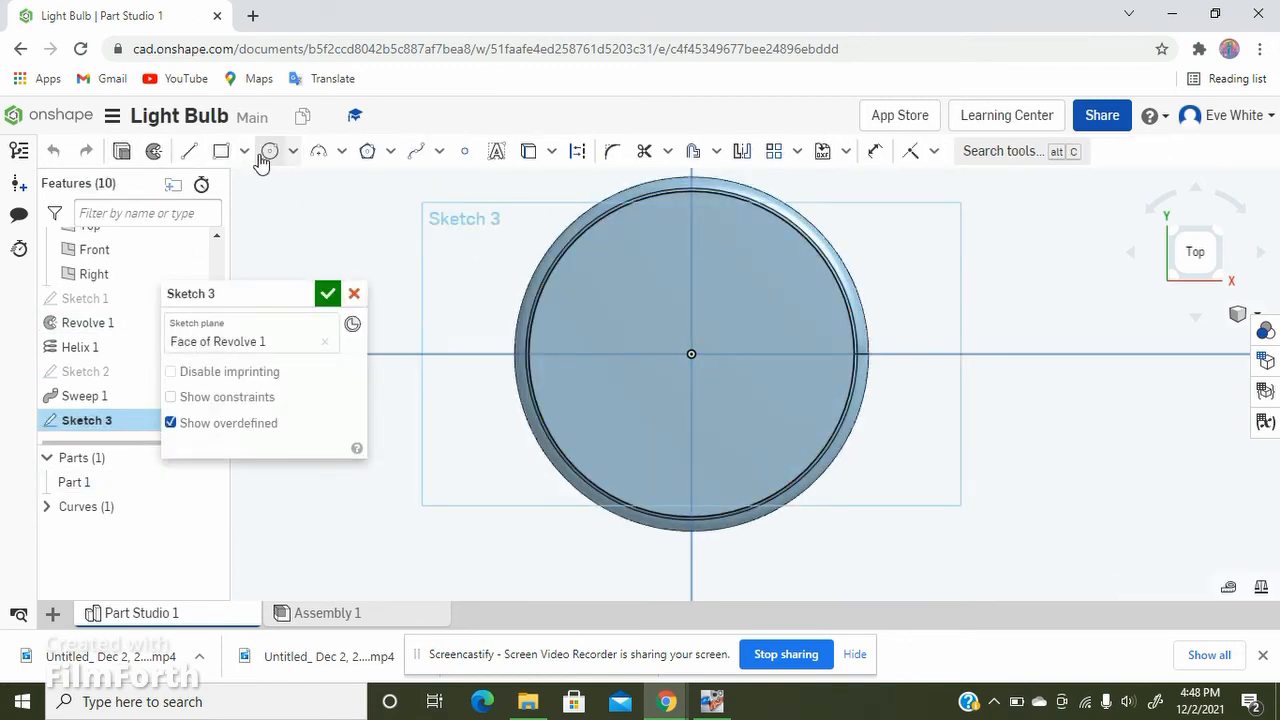
Step: Sketch a circle about 1.14 in in diameter centred on the origin, just inside the face's outer edge
click(269, 151)
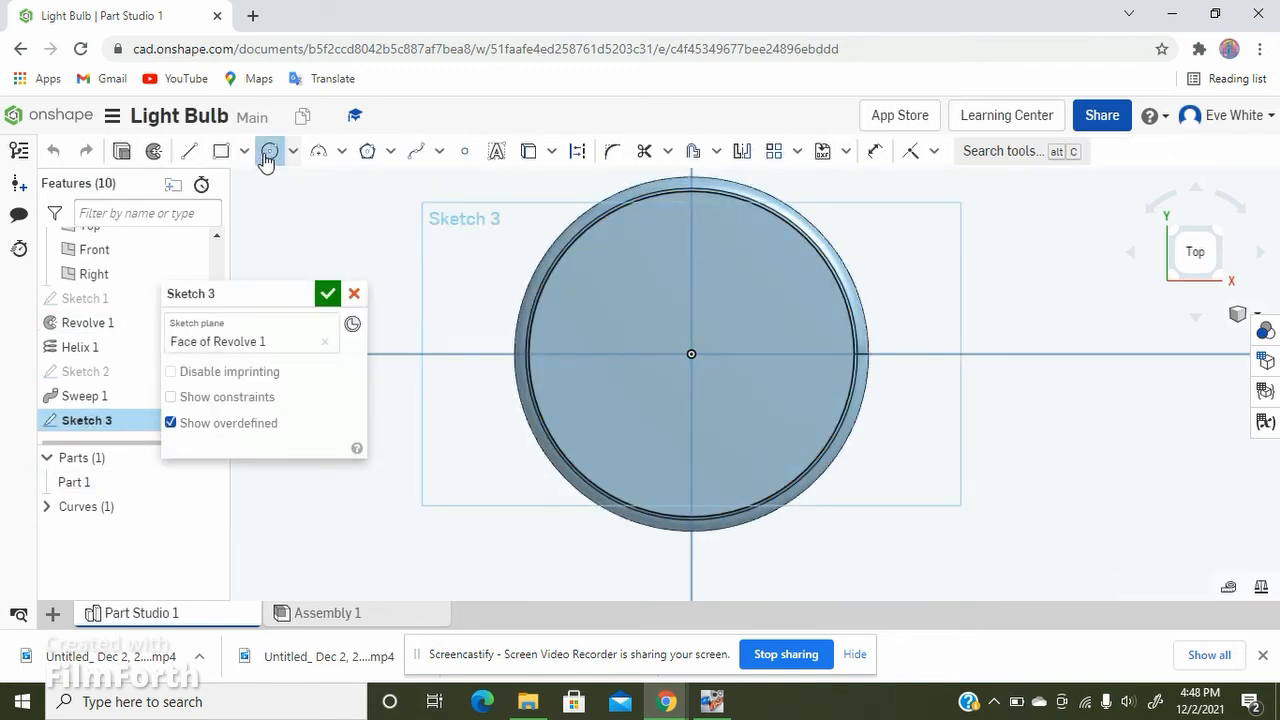
click(691, 353)
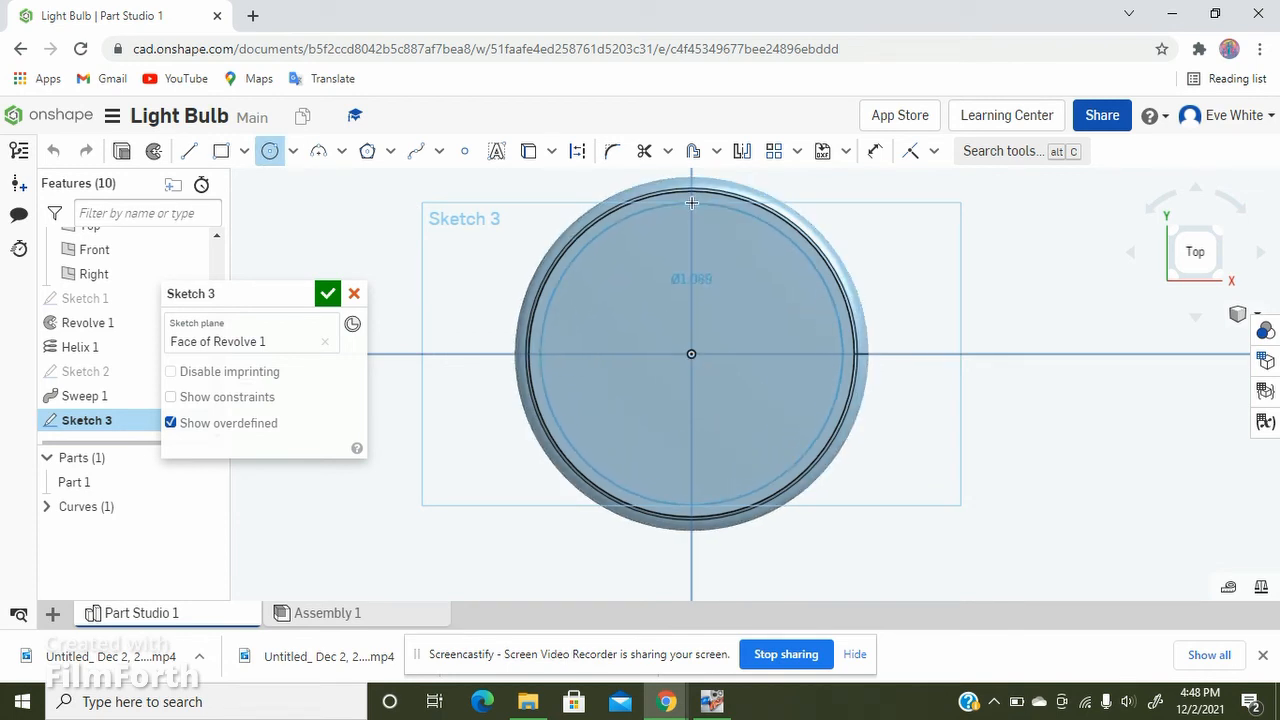
scroll(691, 202, up, 5)
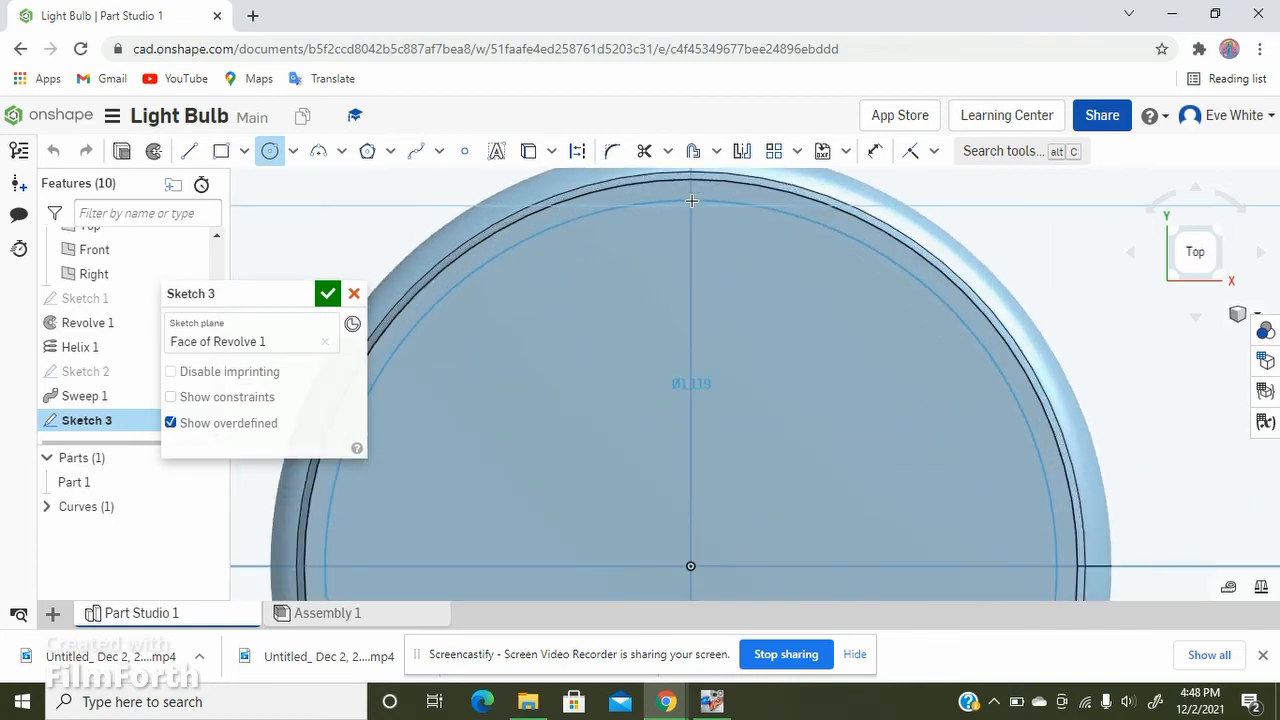
scroll(690, 195, up, 3)
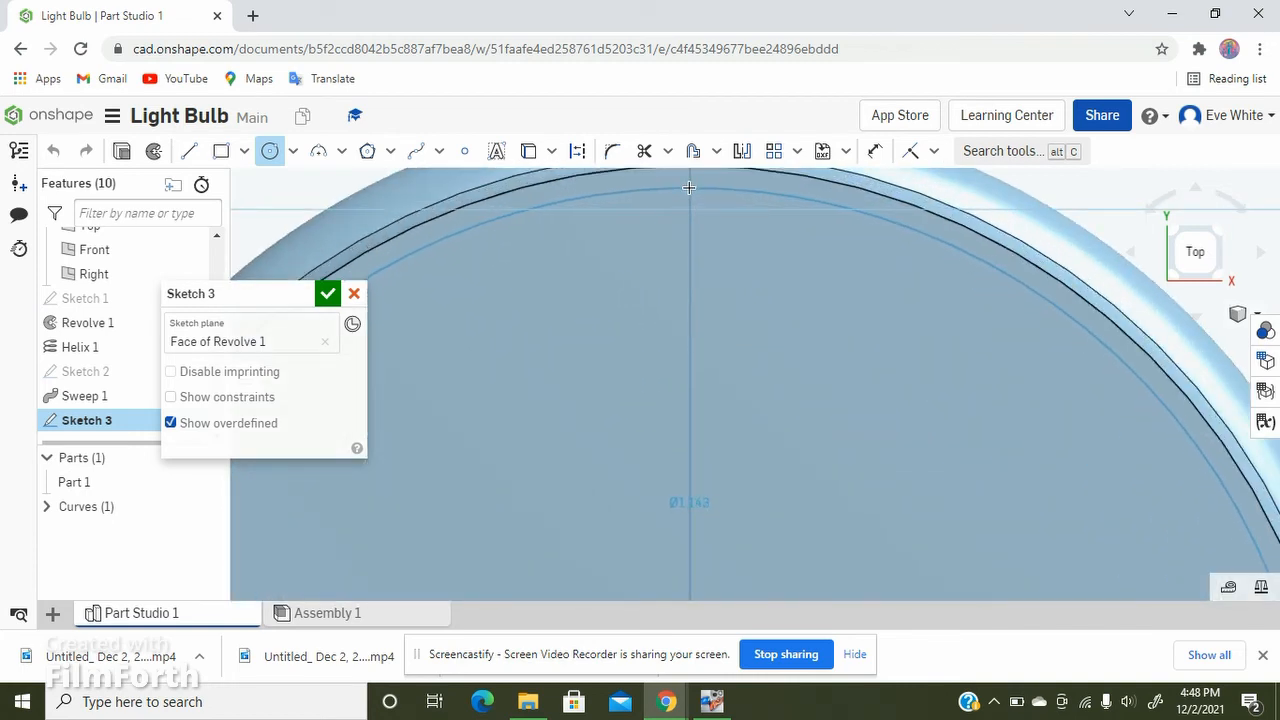
click(689, 187)
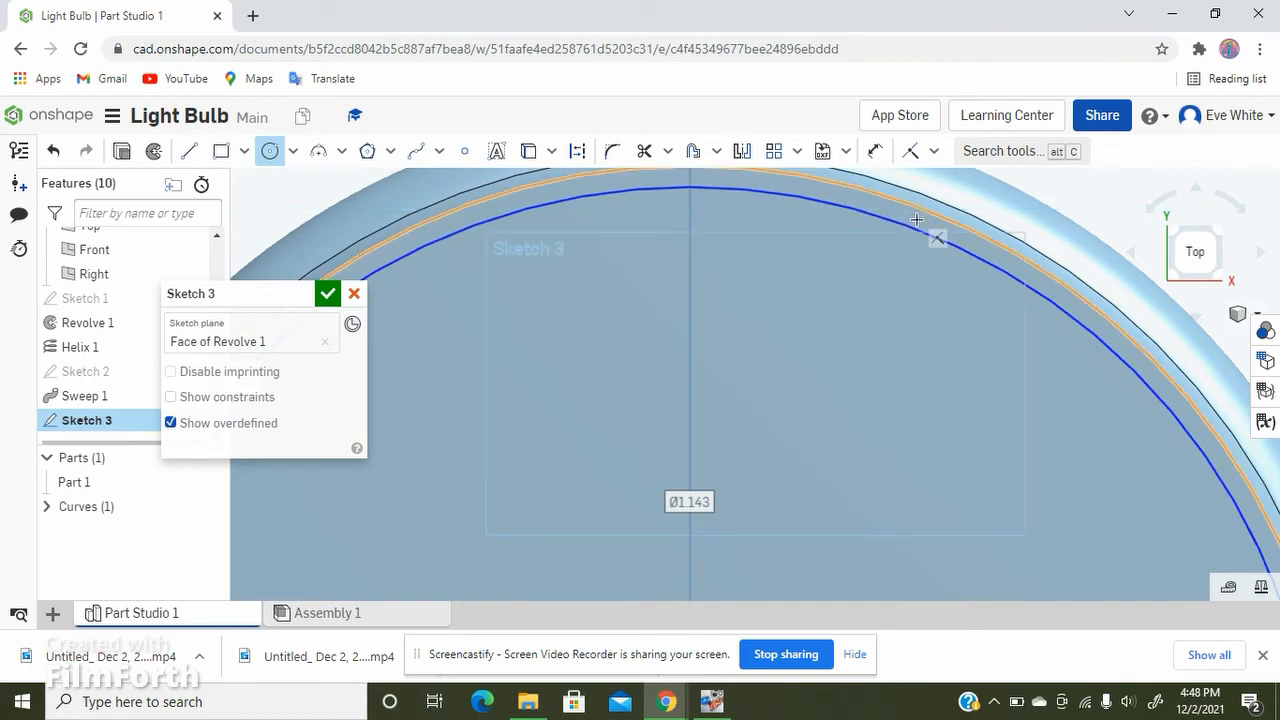
scroll(937, 212, down, 5)
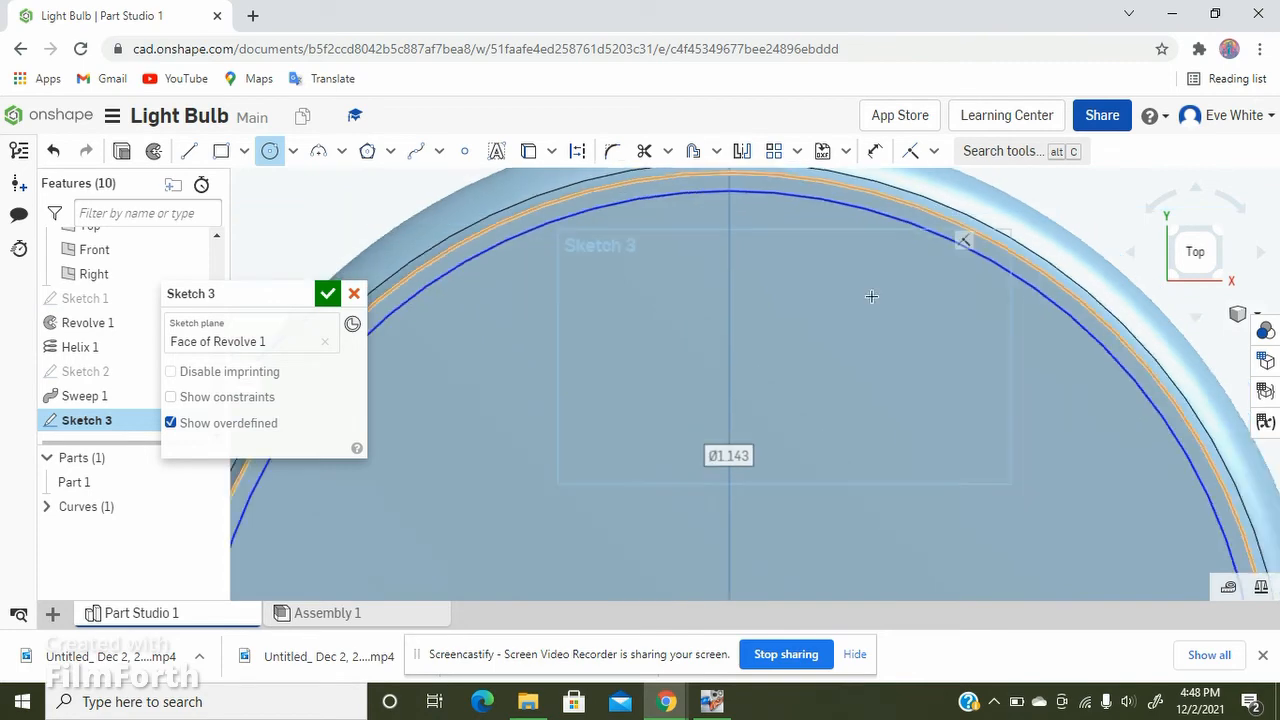
Step: Add a second circle about 0.5 in in diameter, centred on the origin inside the larger one, and finish the sketch
right_drag(890, 330, 887, 322)
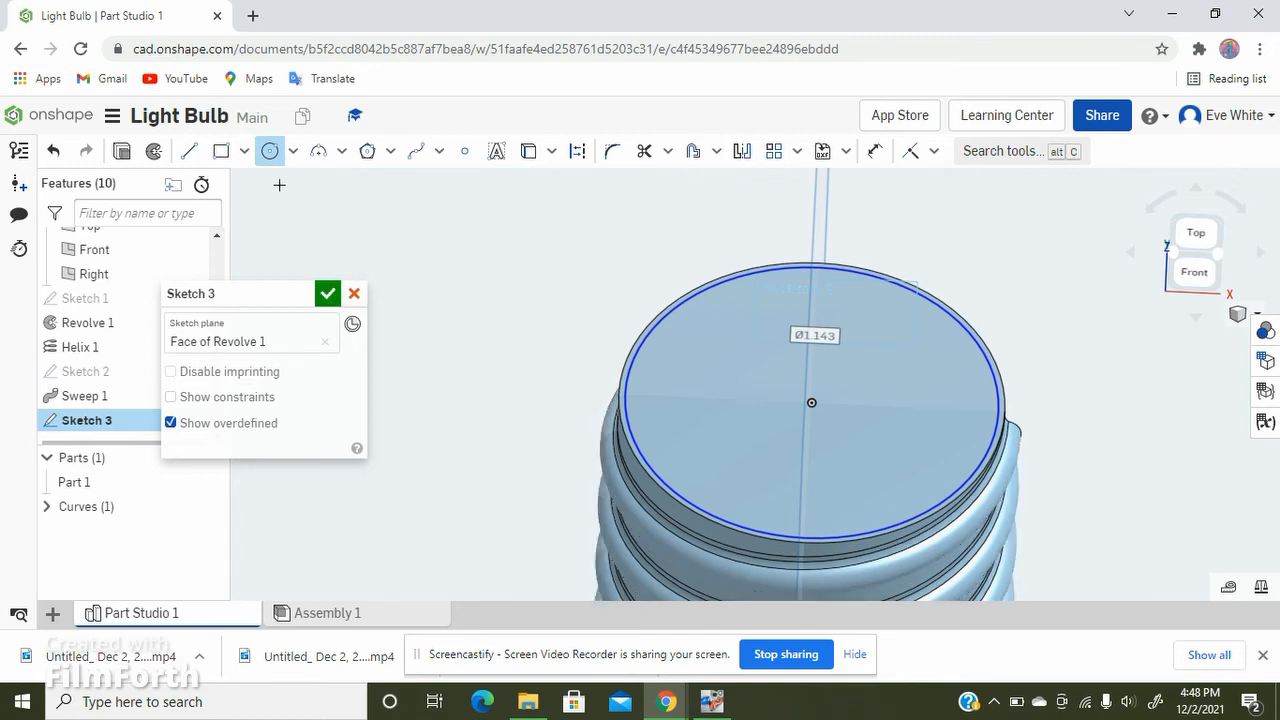
click(811, 402)
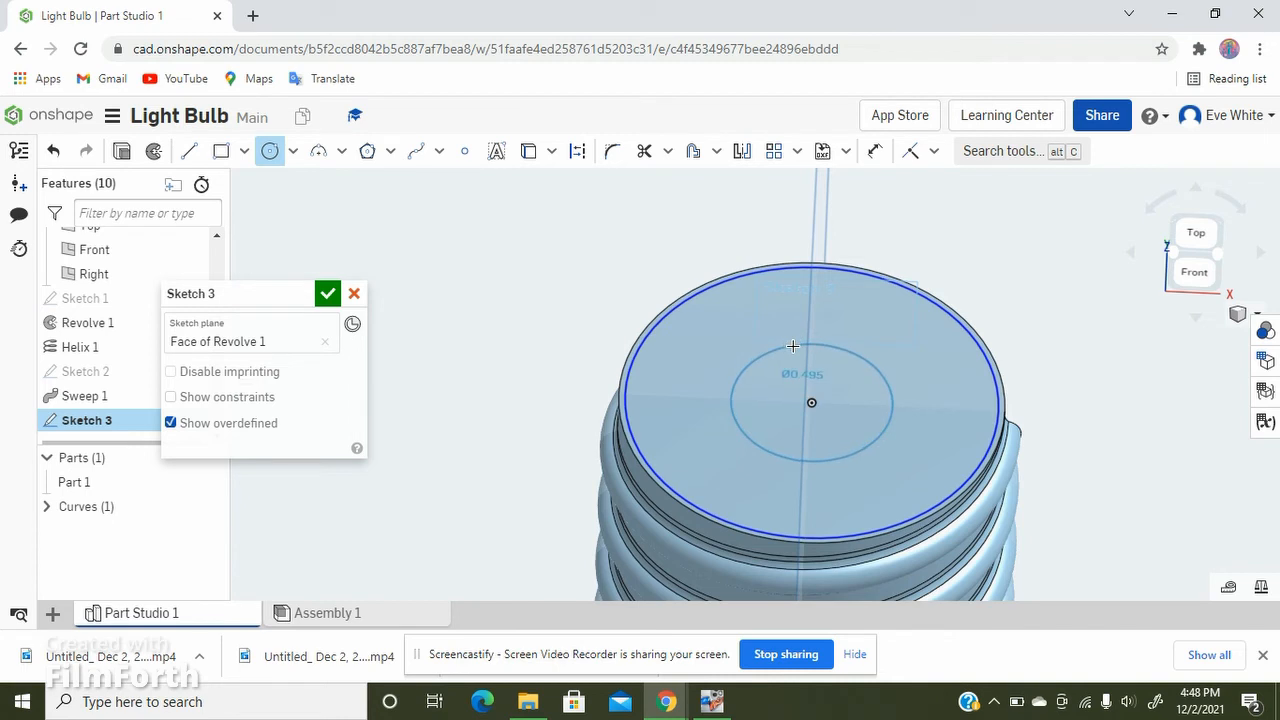
click(792, 346)
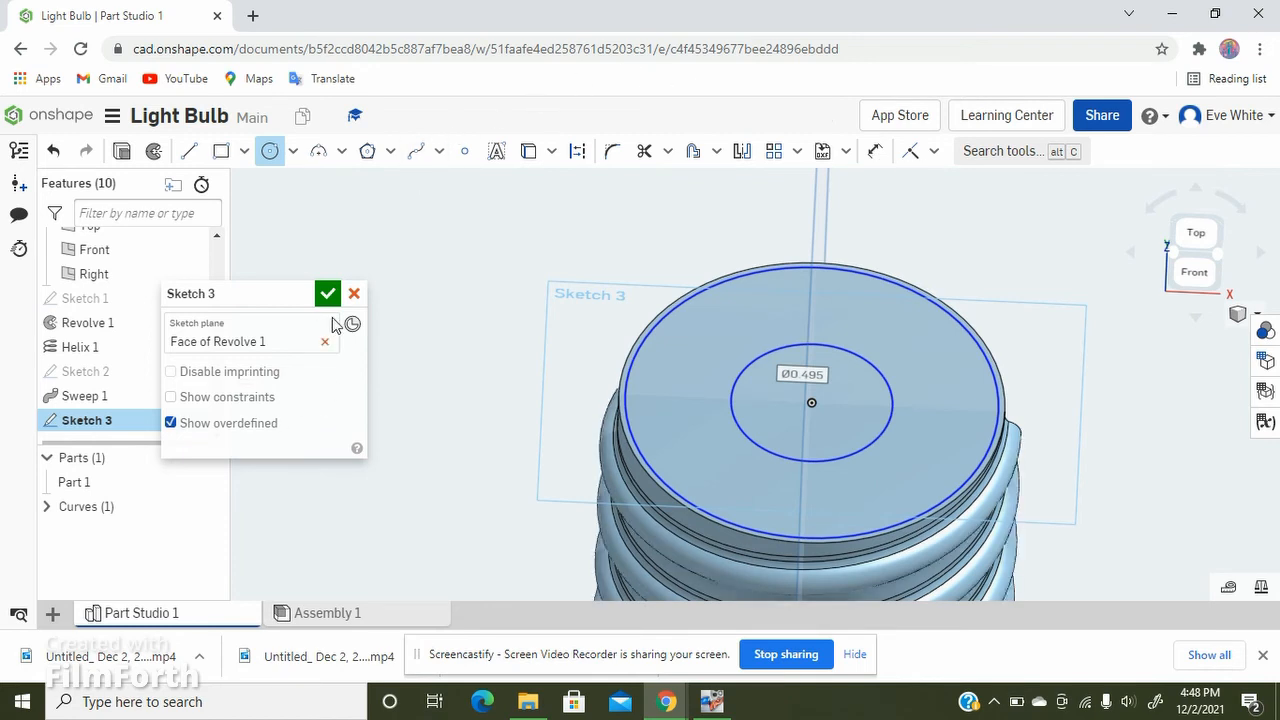
click(328, 295)
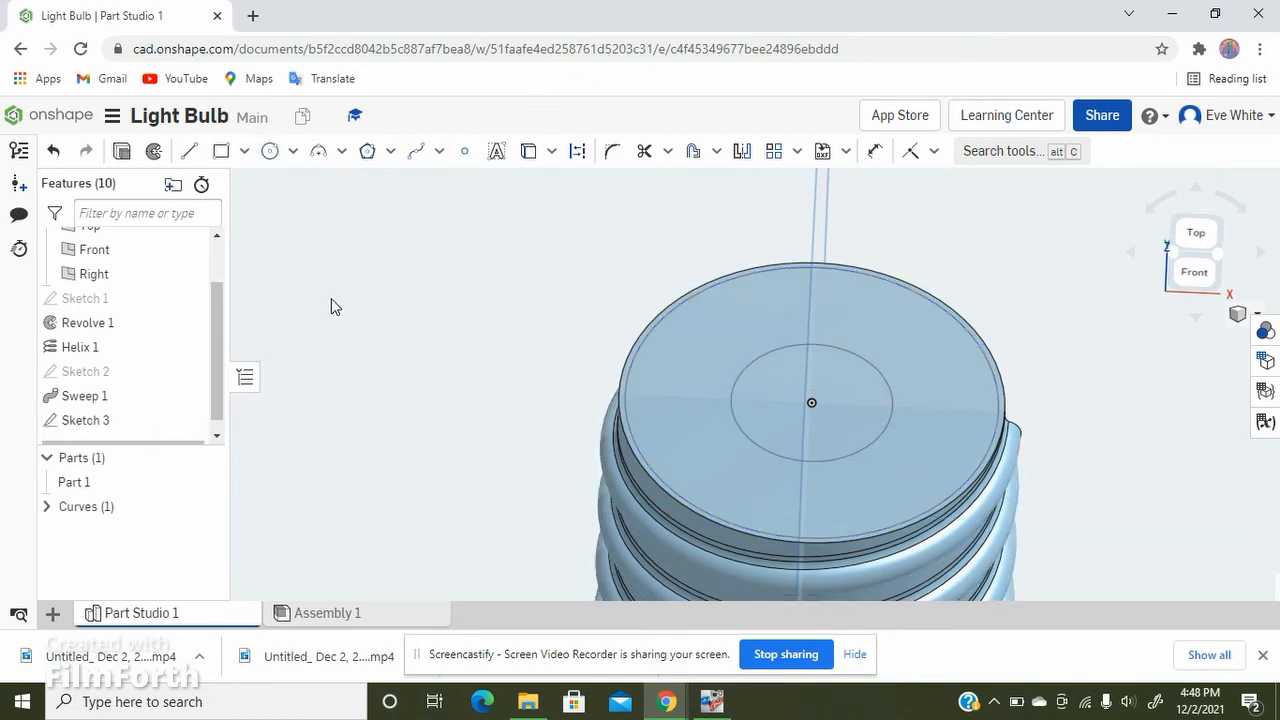
Step: Set up an Extrude that removes the ring between the two circles from Part 1, cutting down into the base
click(689, 418)
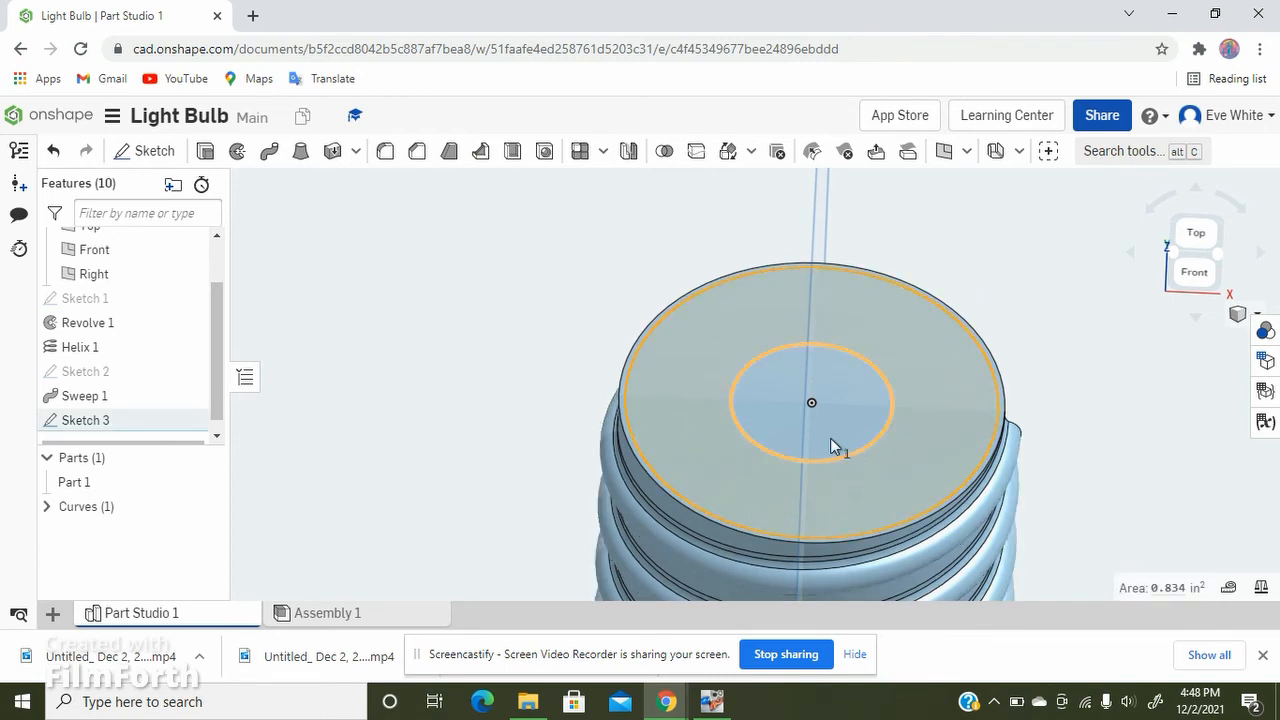
click(206, 151)
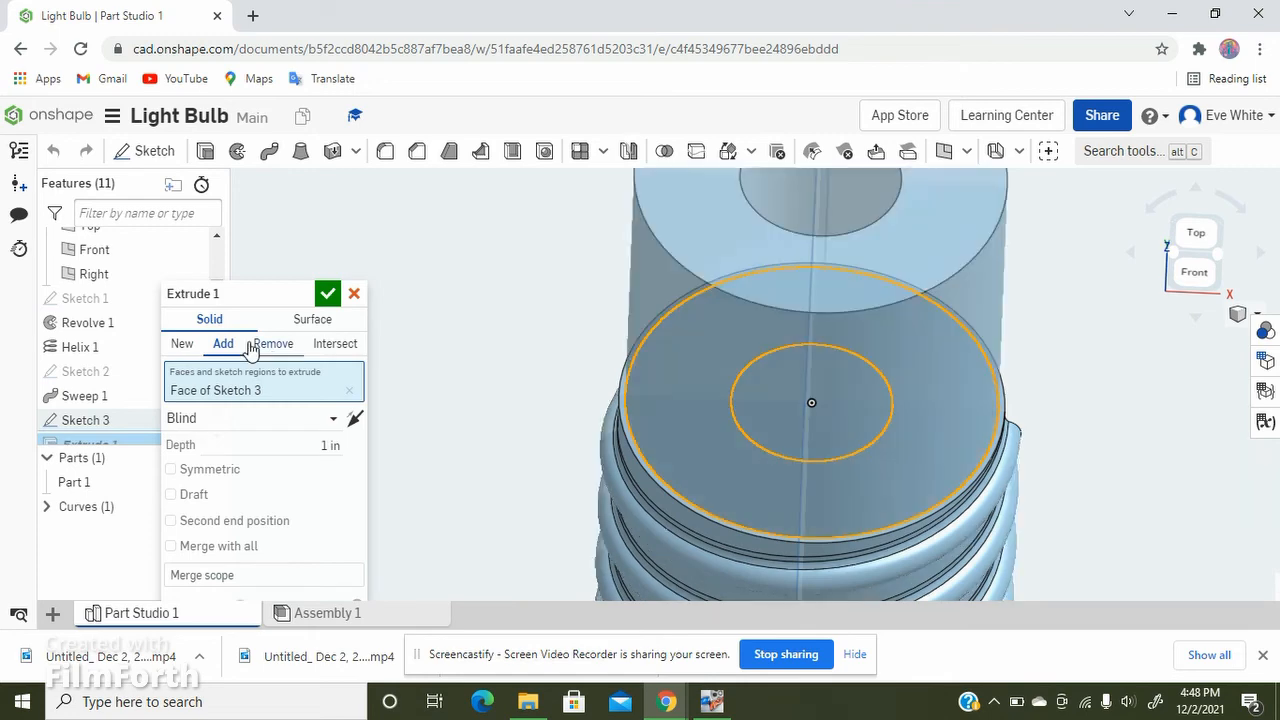
click(258, 344)
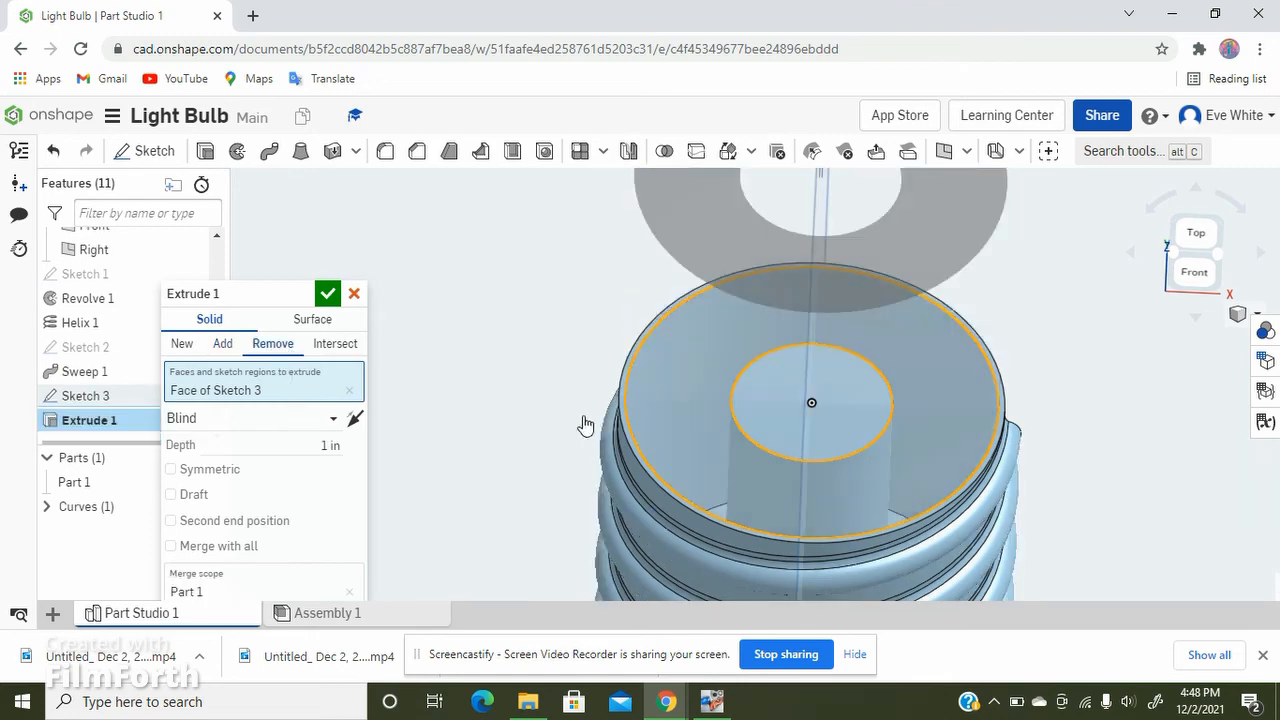
mouse_move(1031, 428)
right_down()
mouse_move(1035, 455)
mouse_move(1025, 428)
right_up()
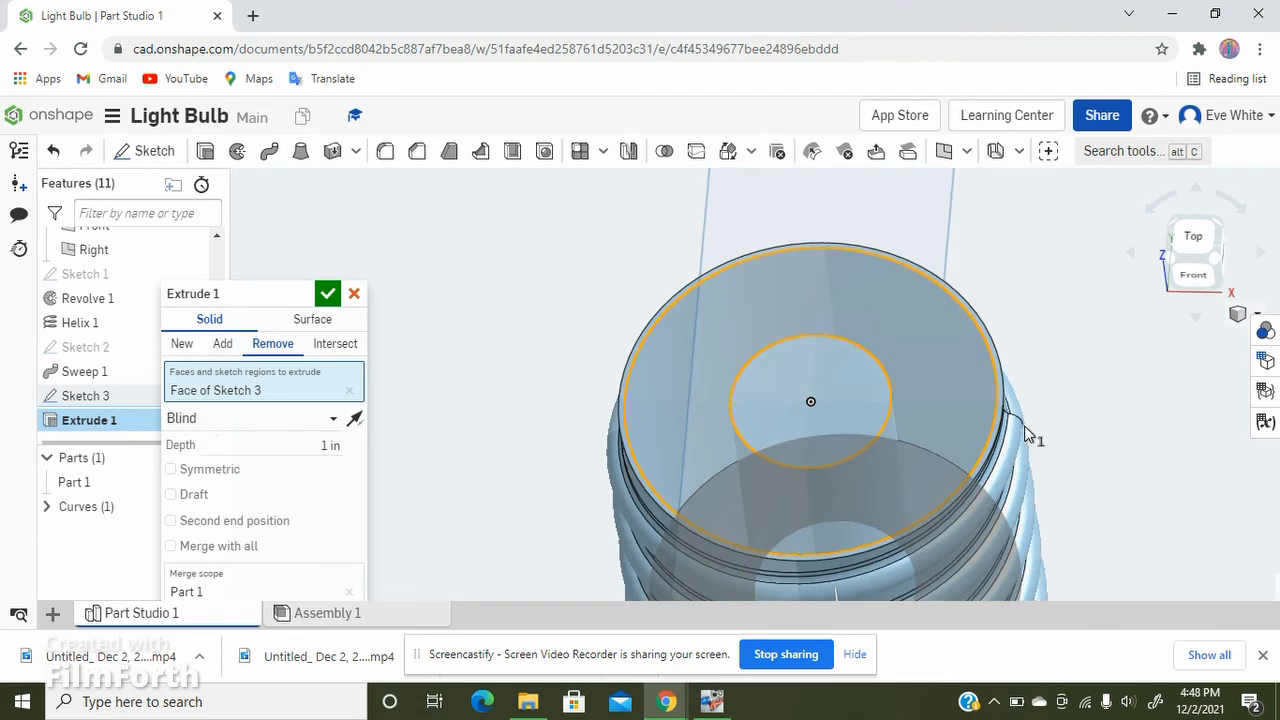
Step: Shorten the ring cut's depth freehand to about 0.24 in, judging it against the side of the base
click(328, 445)
scroll(916, 300, down, 5)
right_drag(1015, 418, 1019, 389)
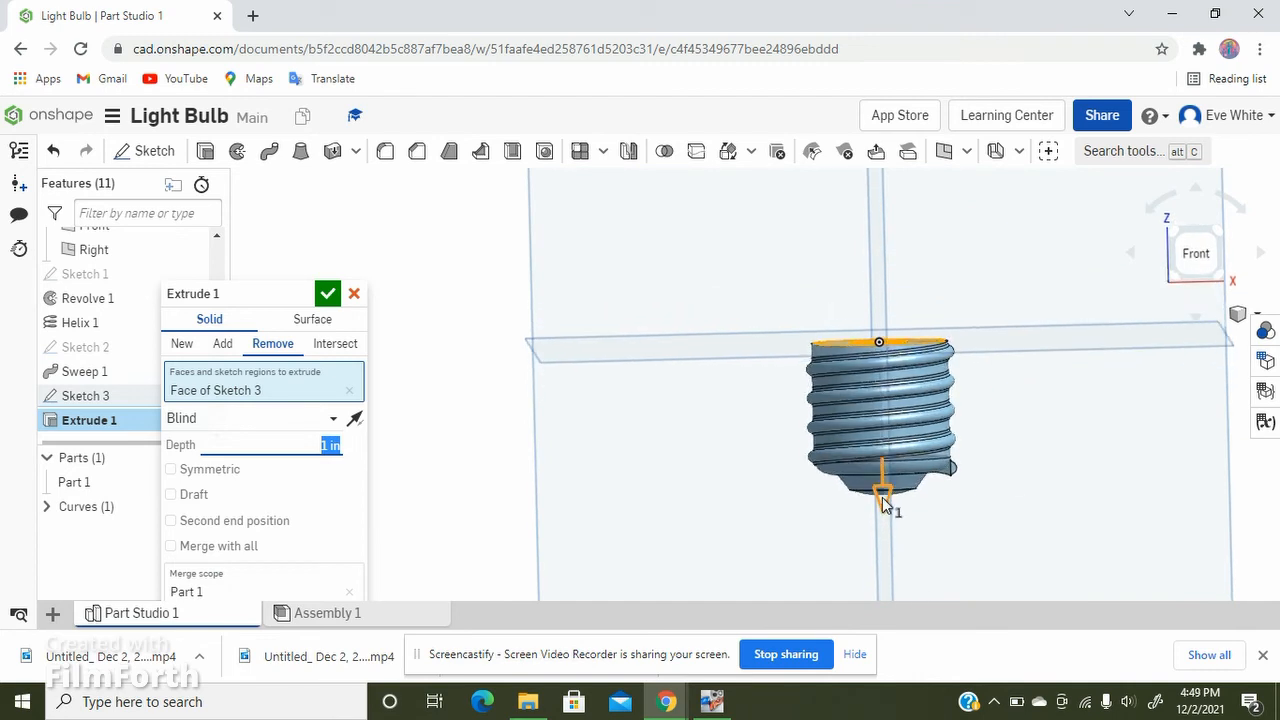
drag(882, 497, 875, 368)
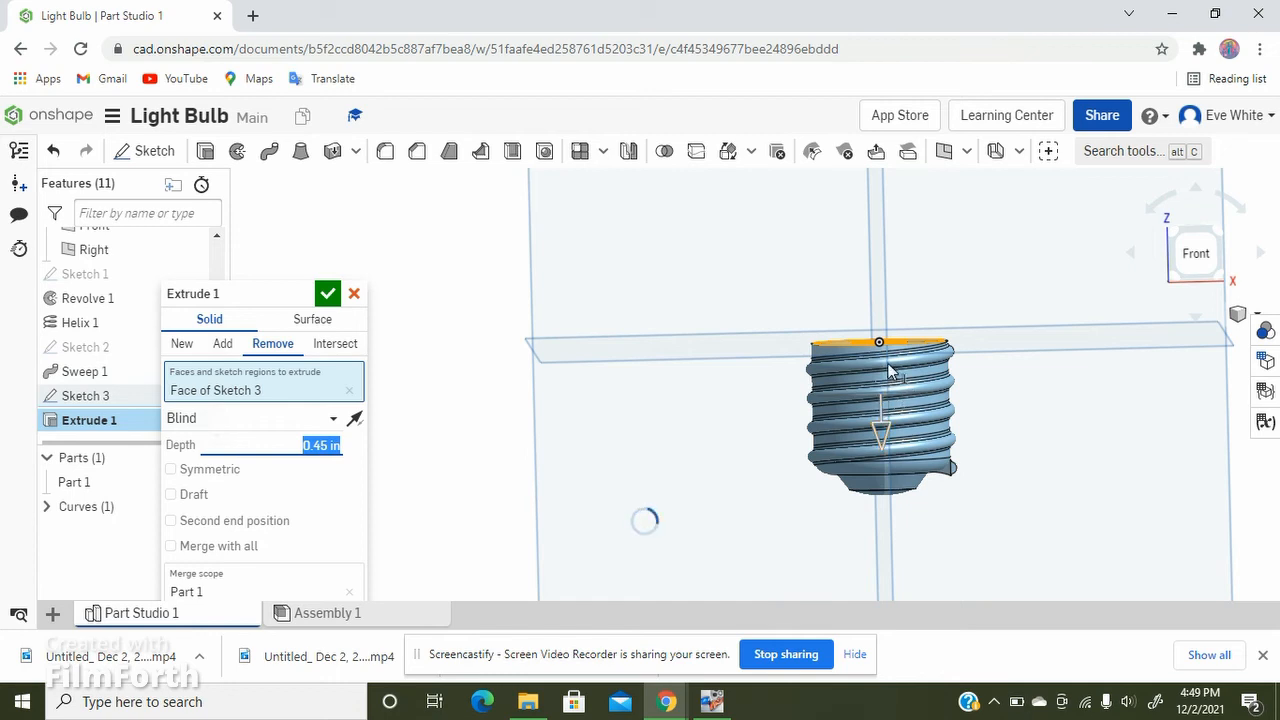
scroll(888, 390, up, 5)
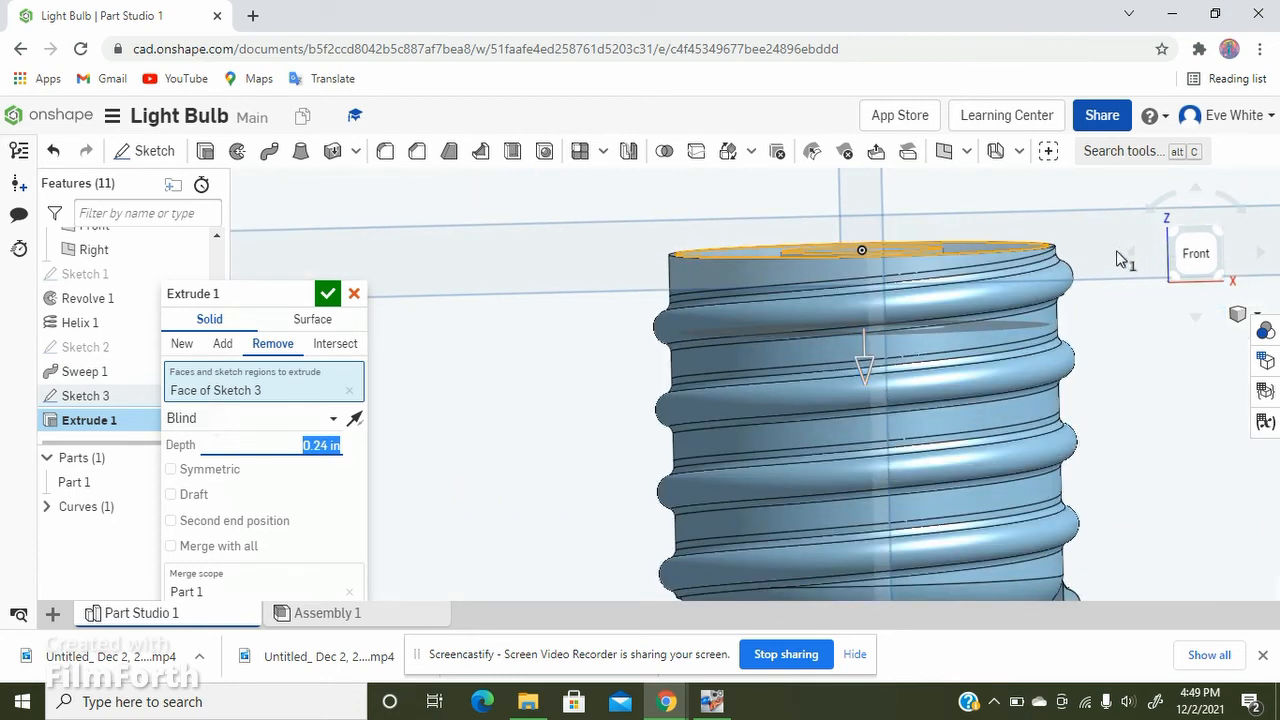
right_drag(1113, 254, 1111, 276)
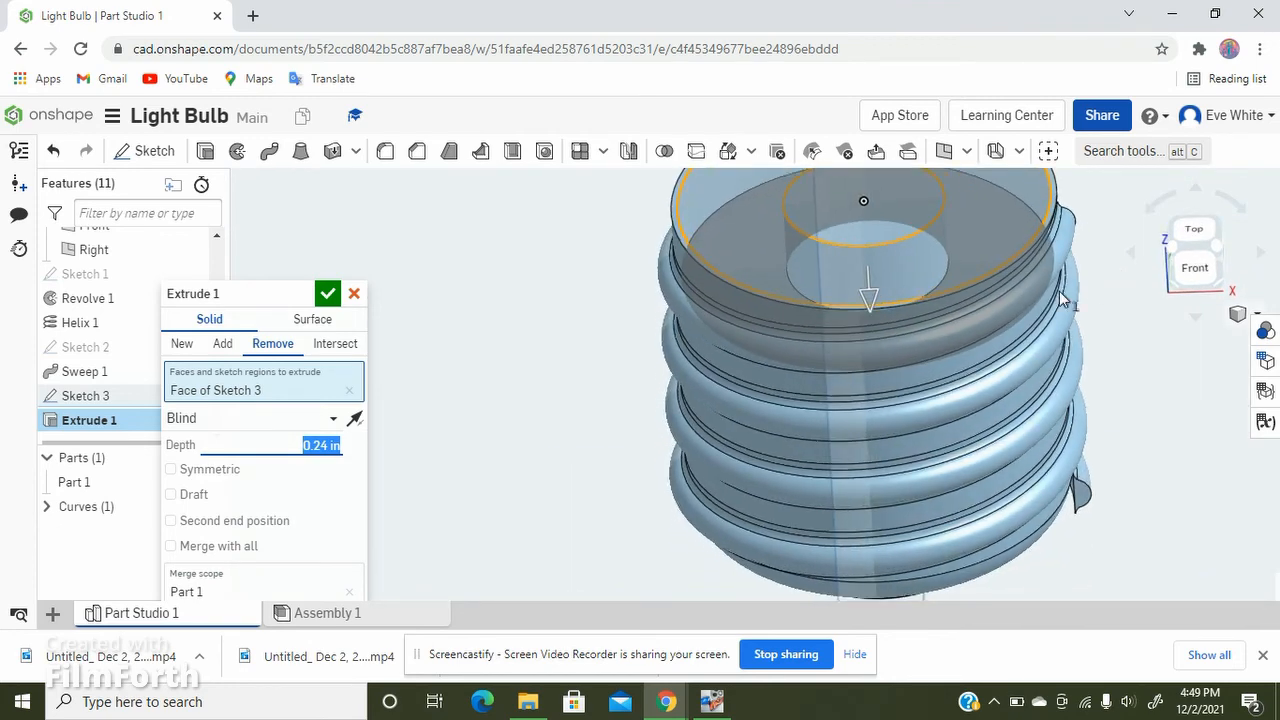
scroll(591, 342, down, 4)
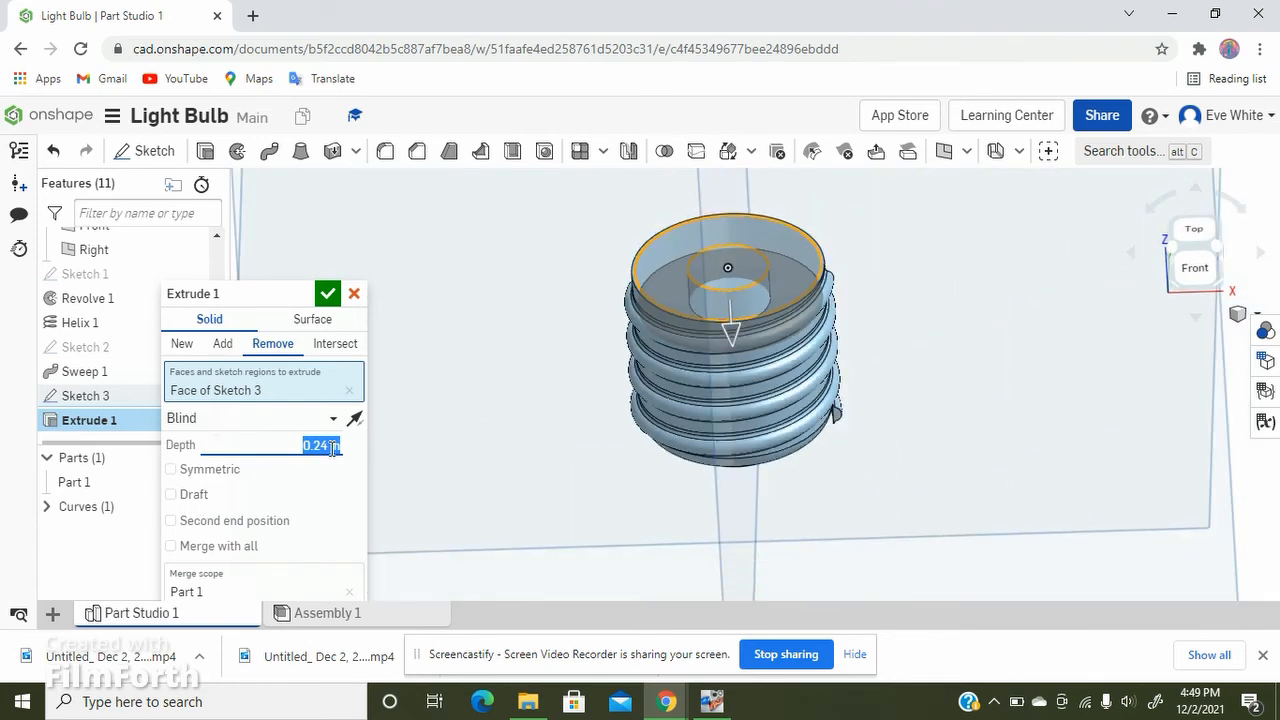
Step: Set the ring cut's depth to 0.25 in and complete the extrusion
key(BackSpace)
text(.25)
key(Return)
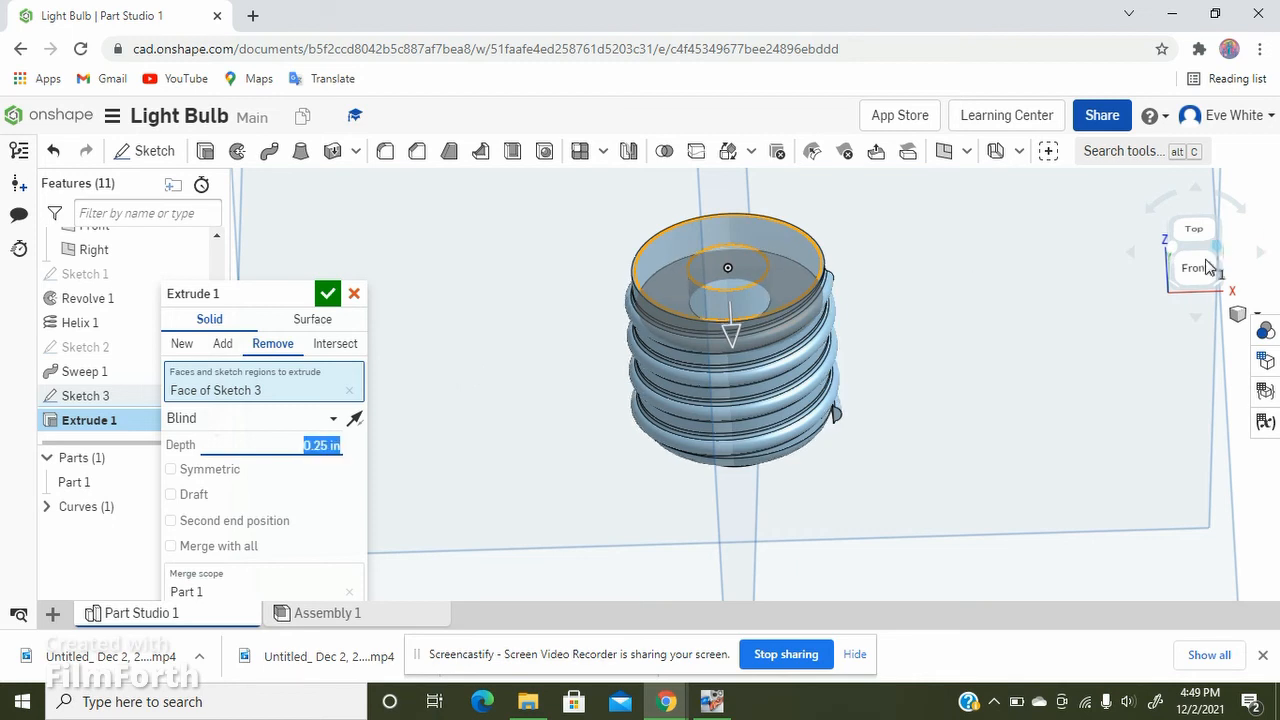
click(720, 388)
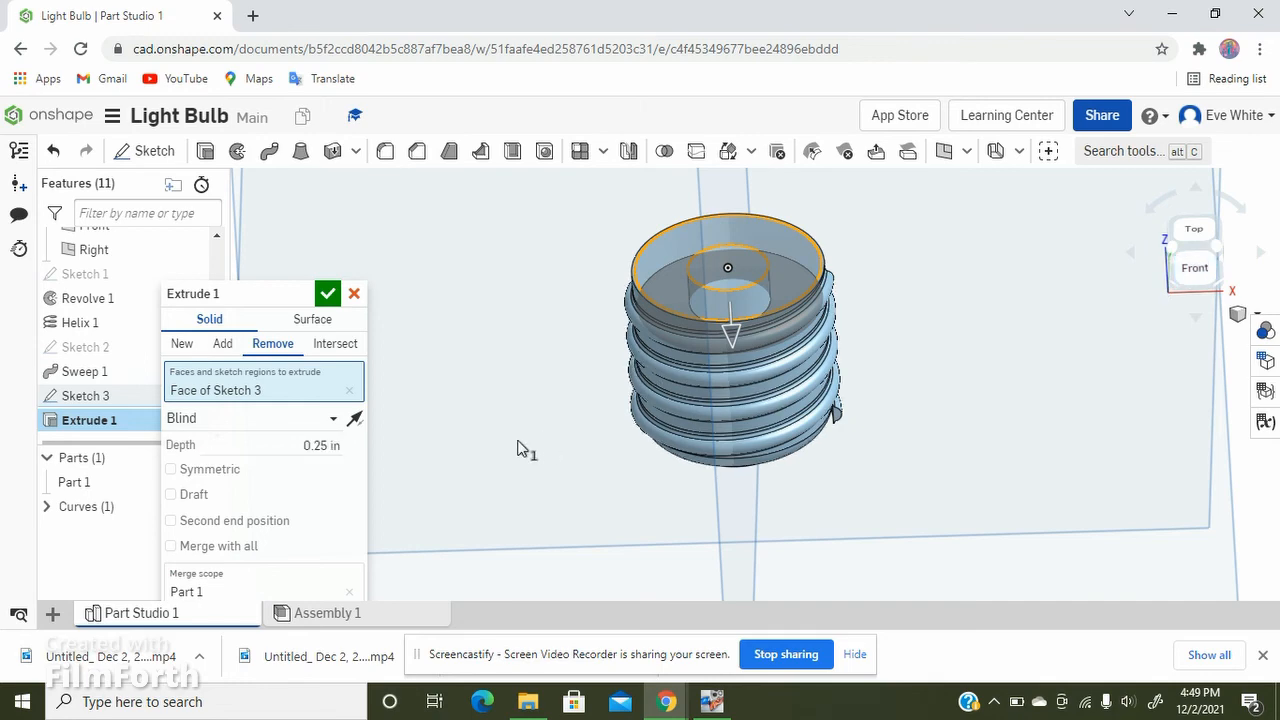
scroll(485, 528, down, 3)
scroll(641, 205, up, 3)
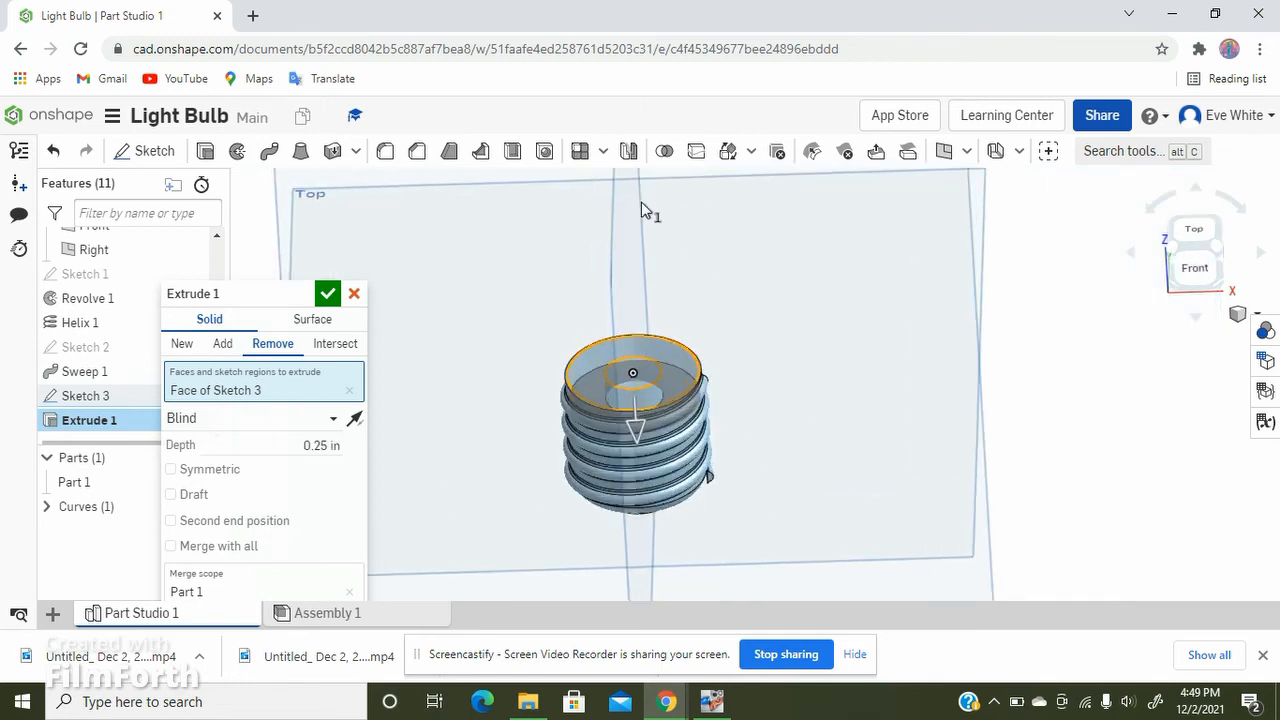
scroll(652, 297, up, 2)
right_drag(652, 297, 628, 326)
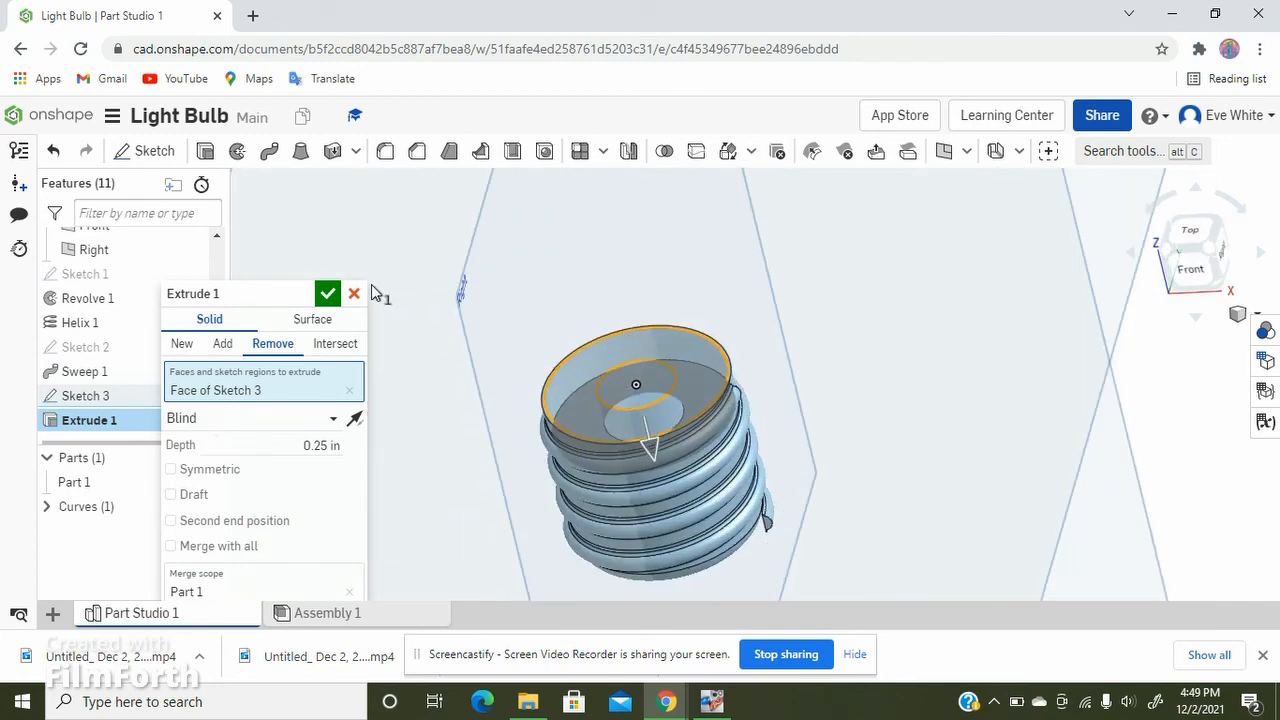
click(327, 294)
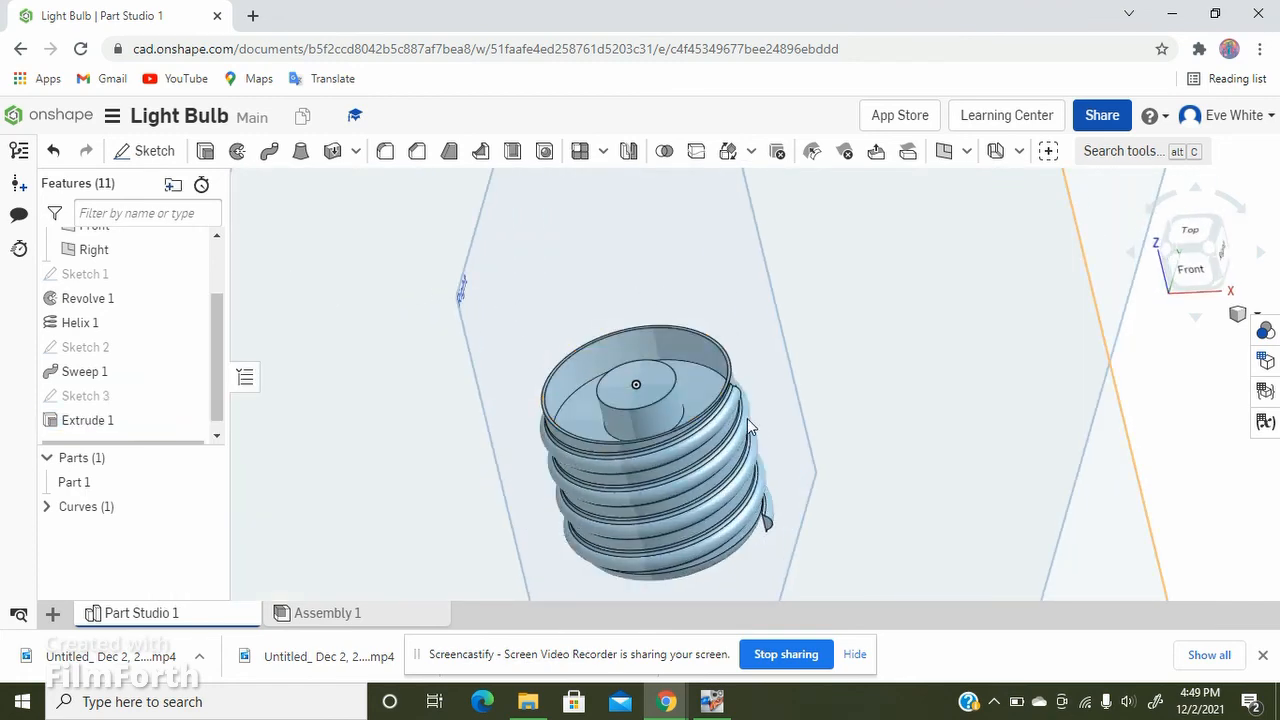
Step: Start a Fillet on the recess's ring-shaped floor and the flat top face of the central post
scroll(760, 440, up, 5)
scroll(750, 261, down, 5)
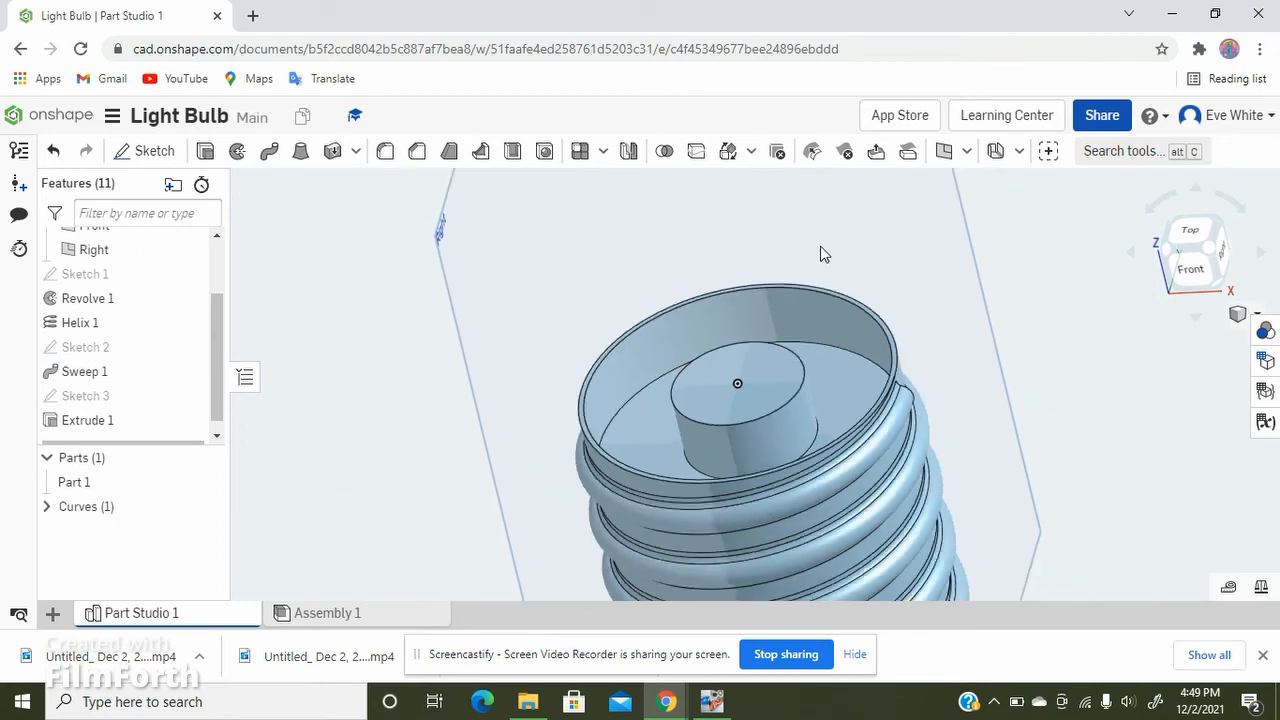
scroll(727, 419, up, 5)
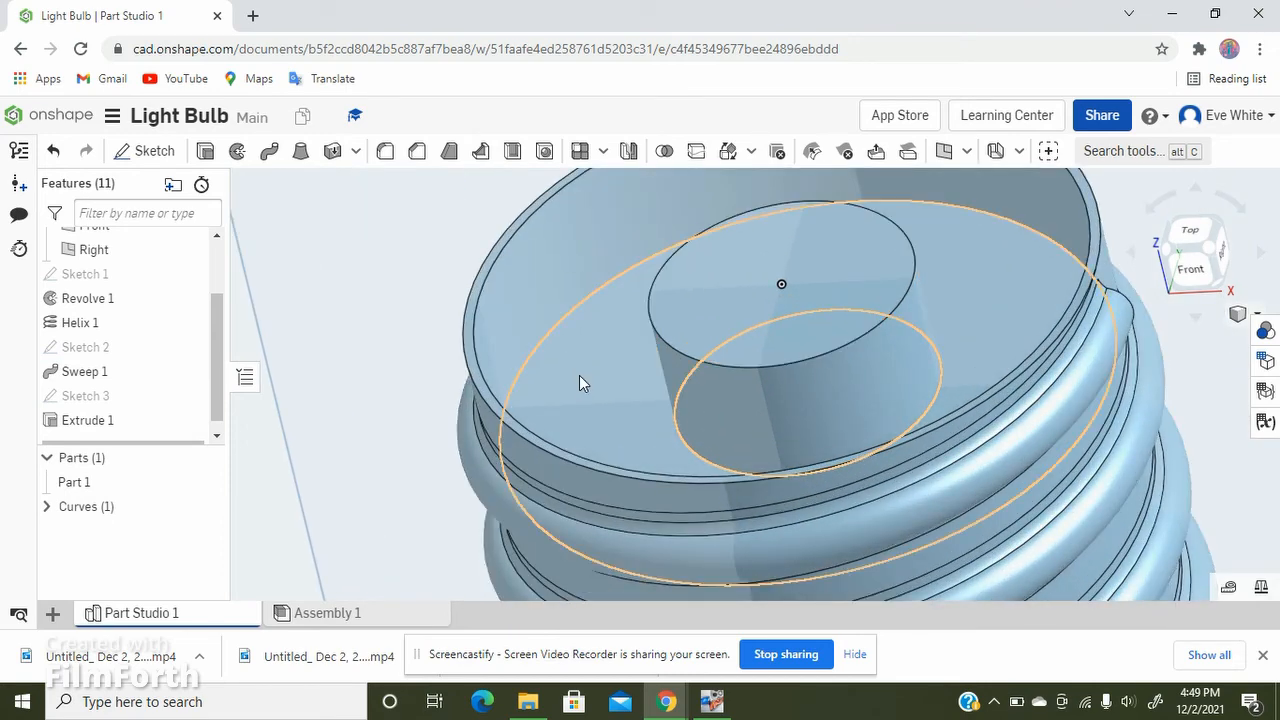
scroll(578, 375, down, 5)
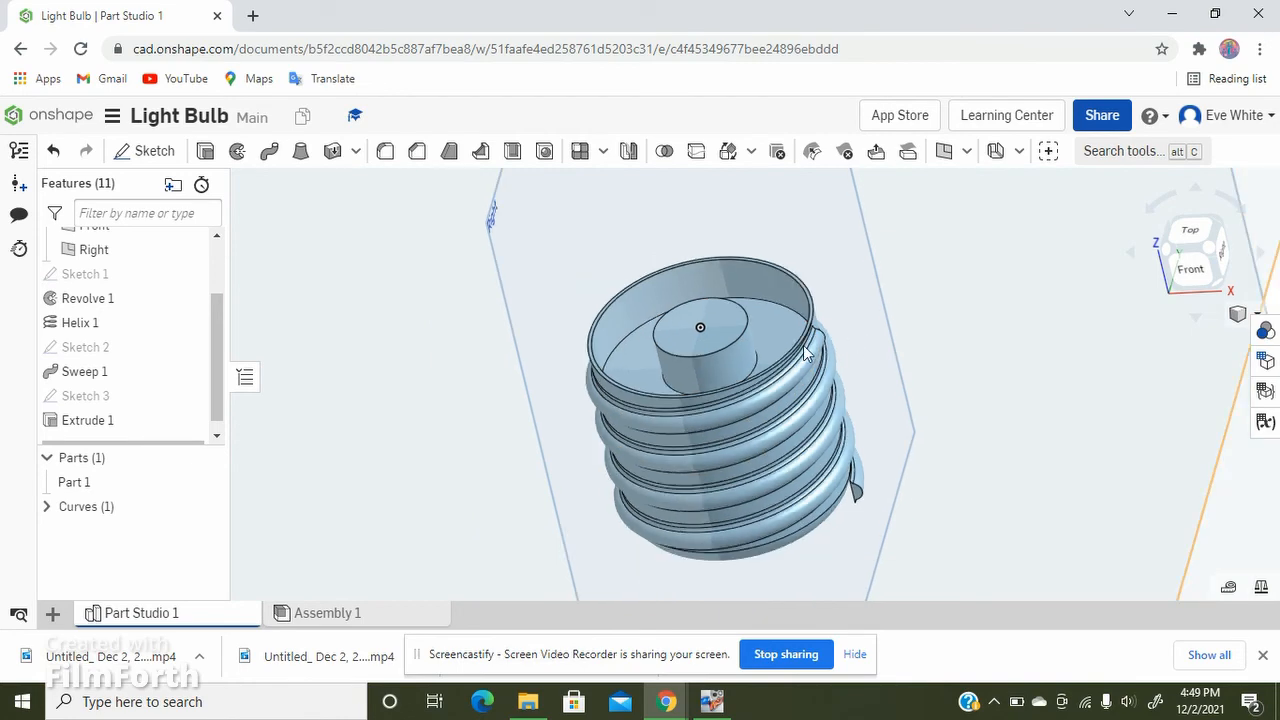
scroll(692, 334, up, 4)
scroll(586, 376, up, 5)
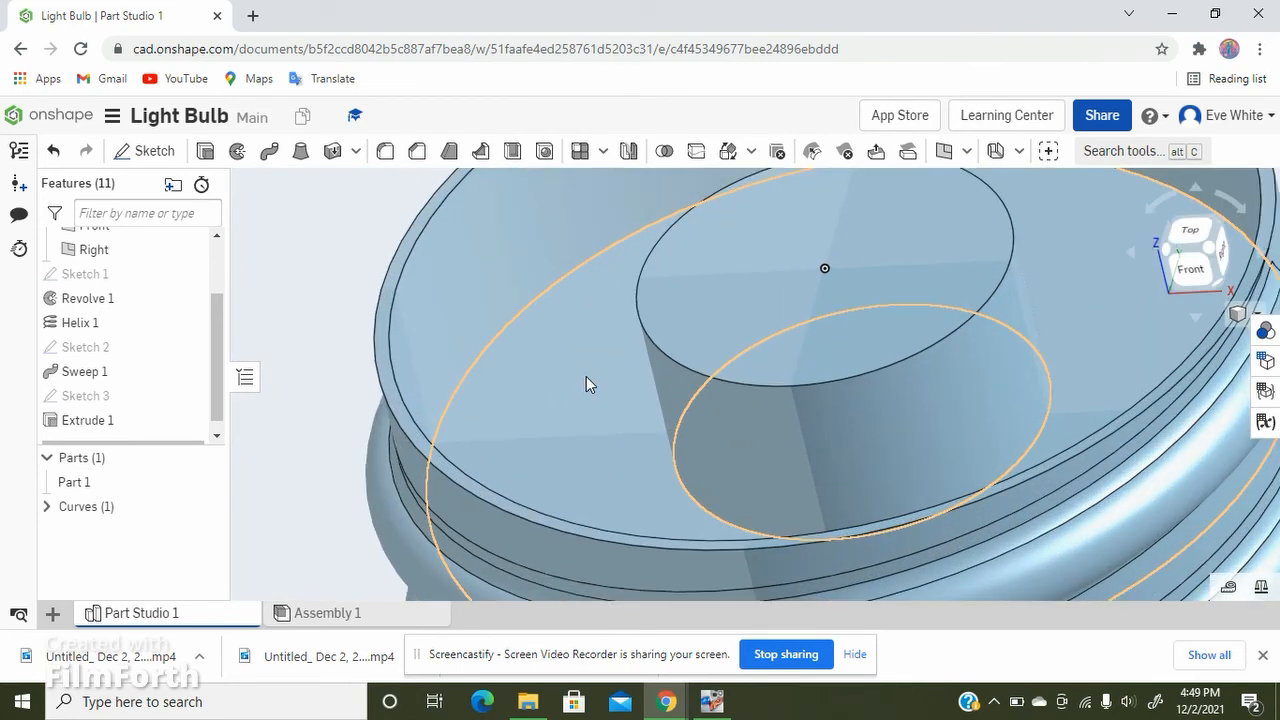
click(586, 376)
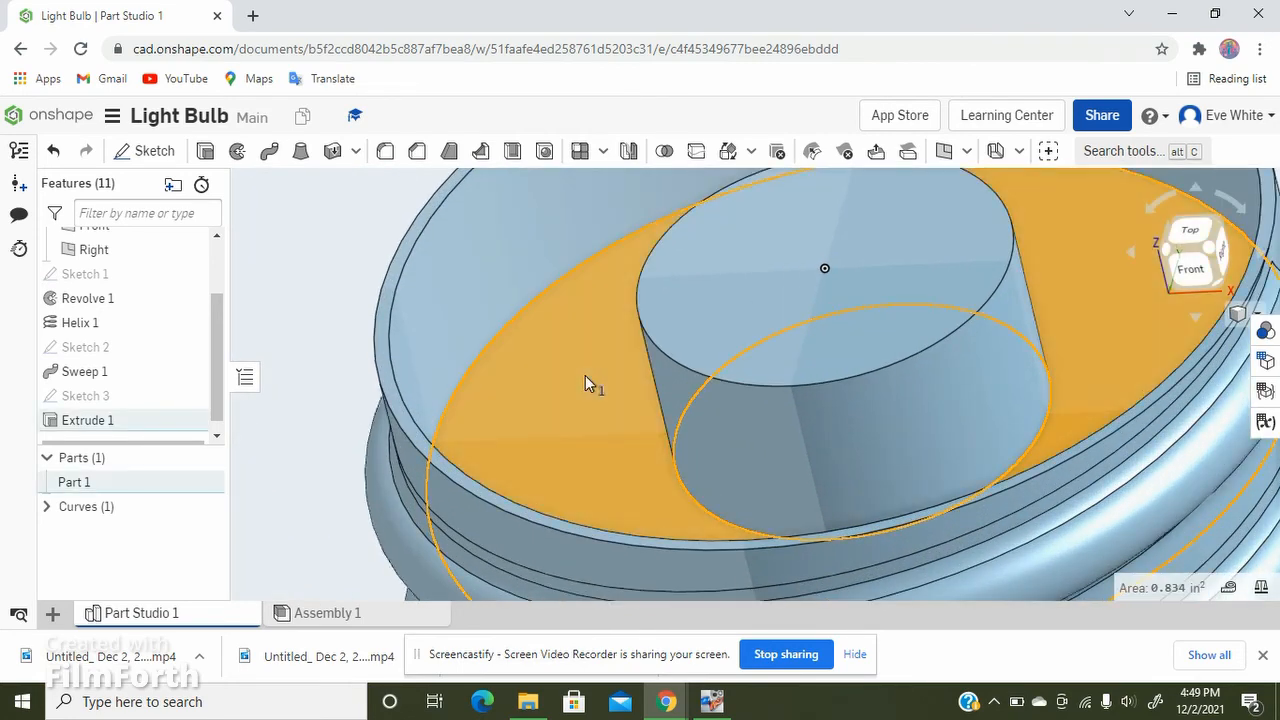
click(794, 297)
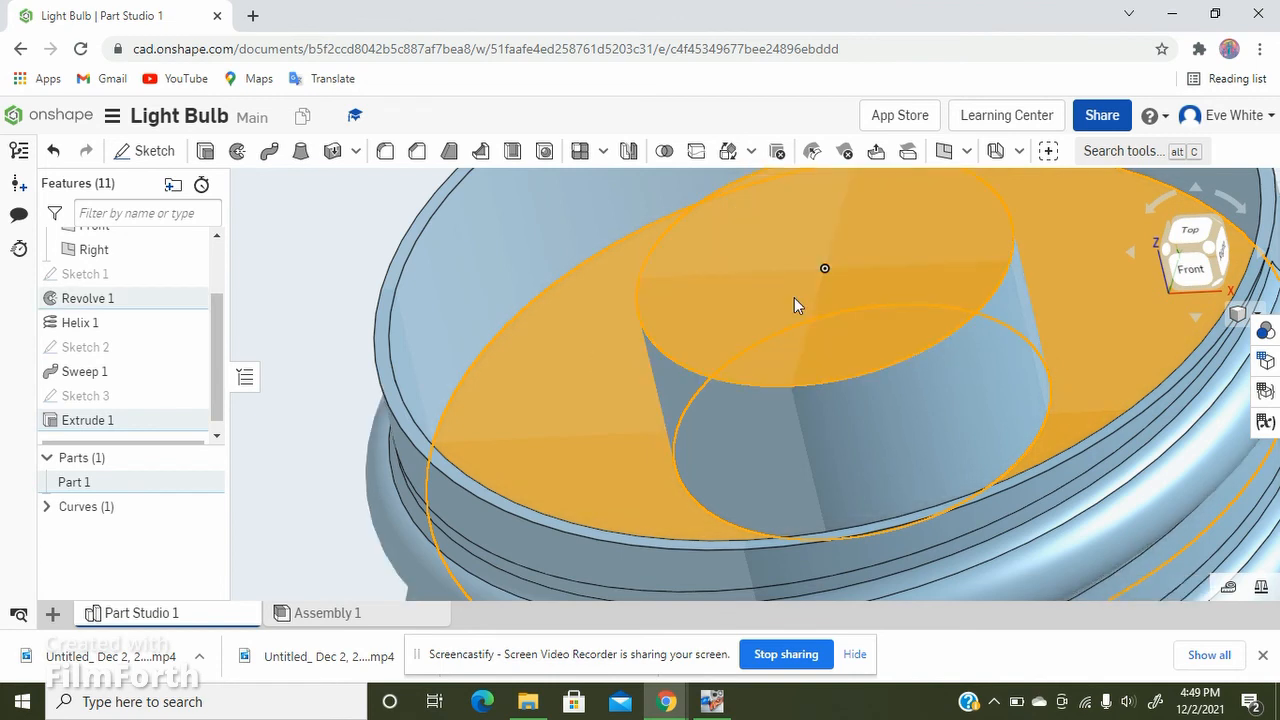
click(384, 152)
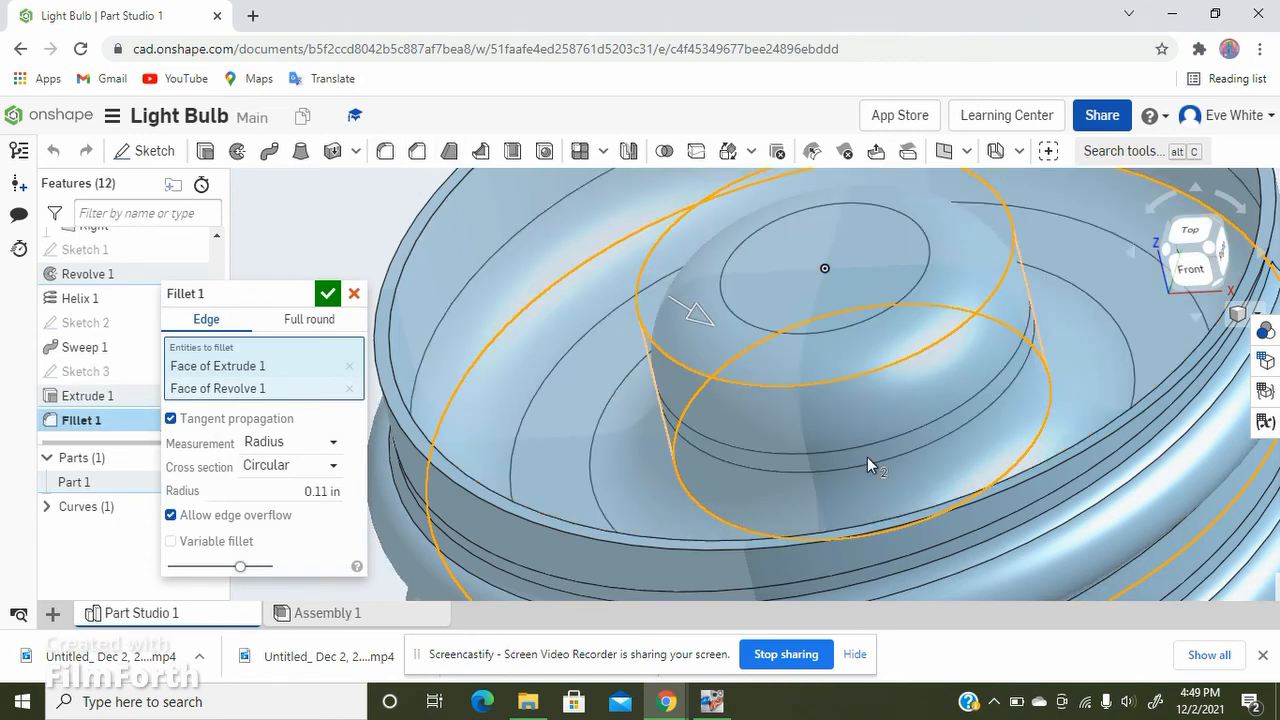
Step: Try a radius of 0.5 in for the fillet on the recess floor and post
click(325, 492)
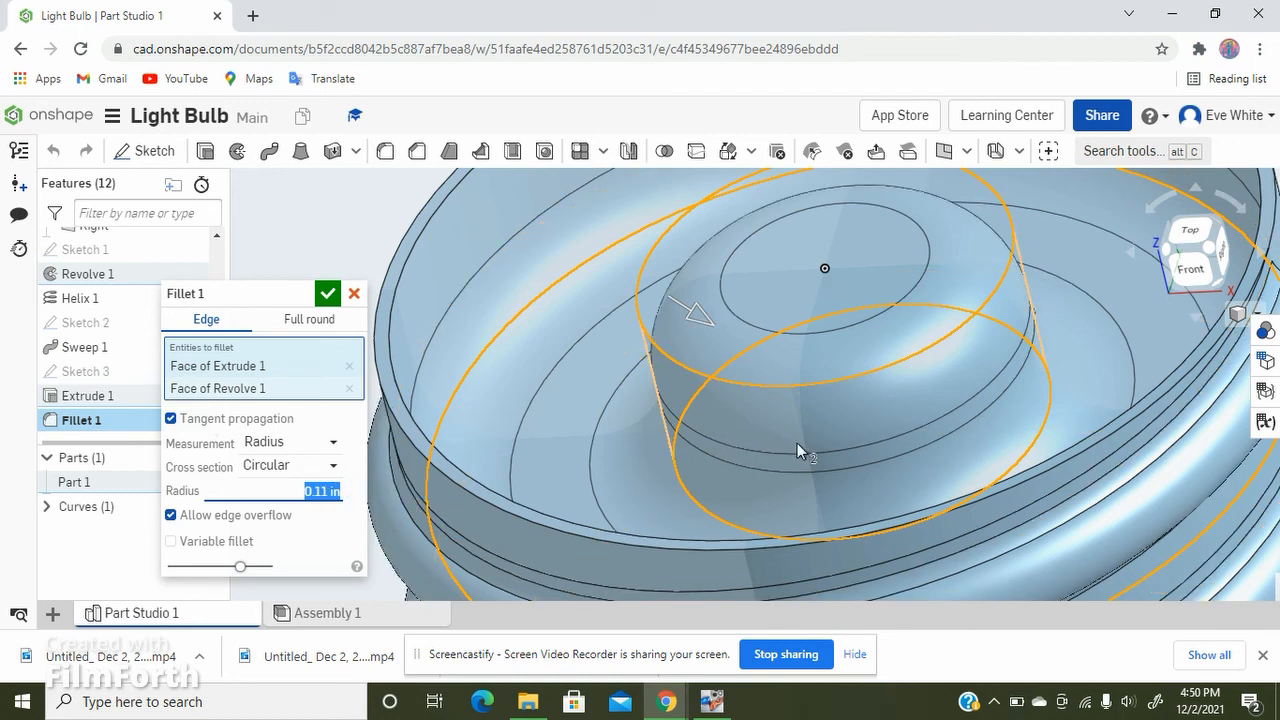
key(BackSpace)
text(.5)
key(Return)
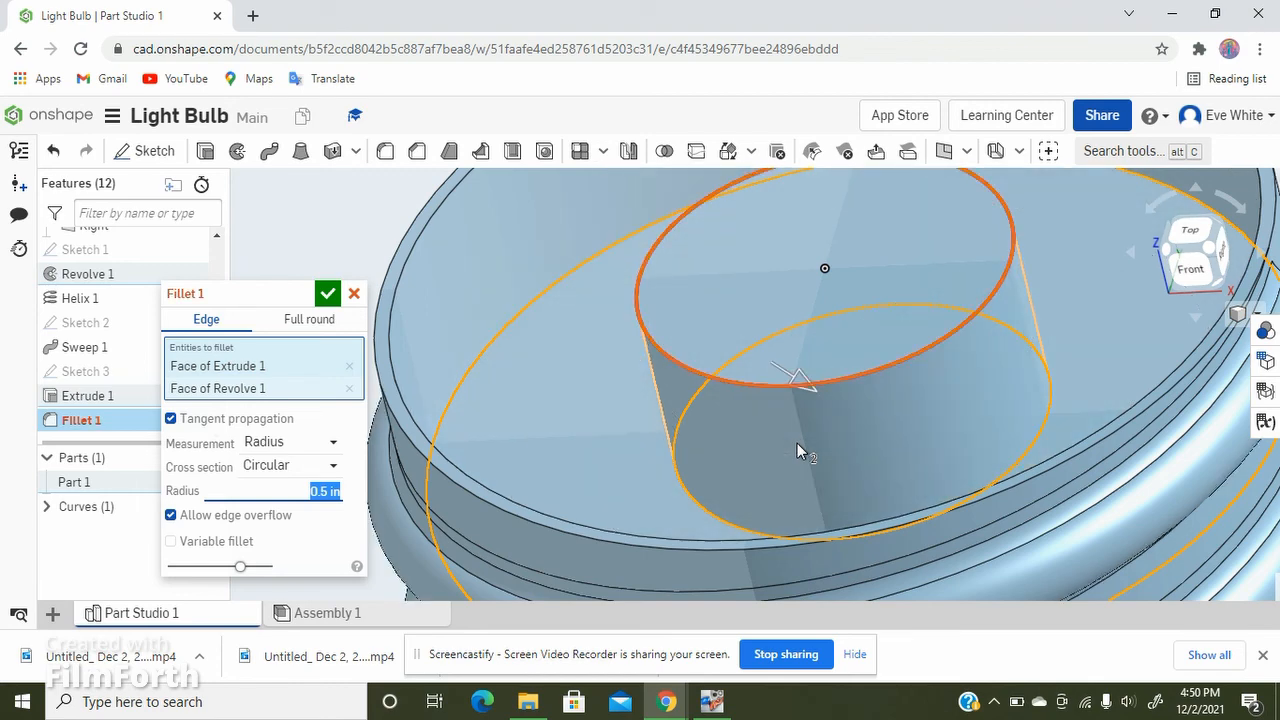
Step: Set the fillet radius to 0.05 in and complete the fillet
key(BackSpace)
text(.05)
key(Return)
scroll(520, 361, down, 2)
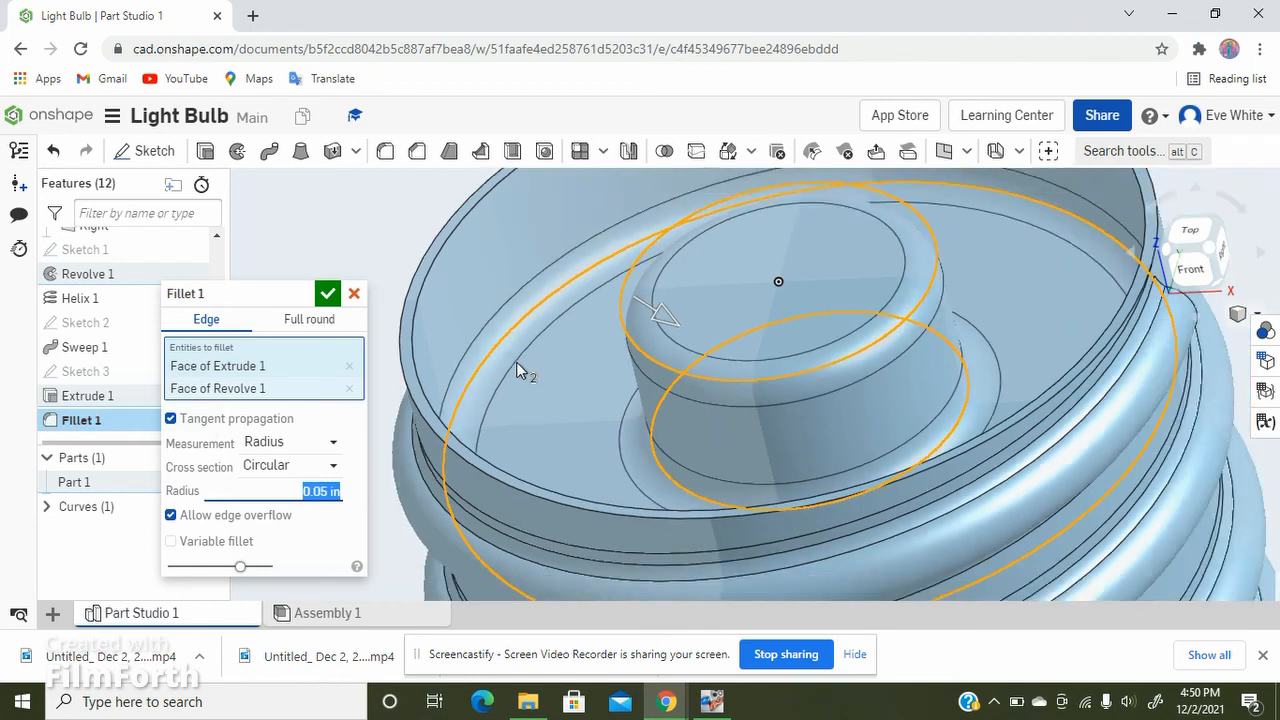
scroll(508, 376, down, 5)
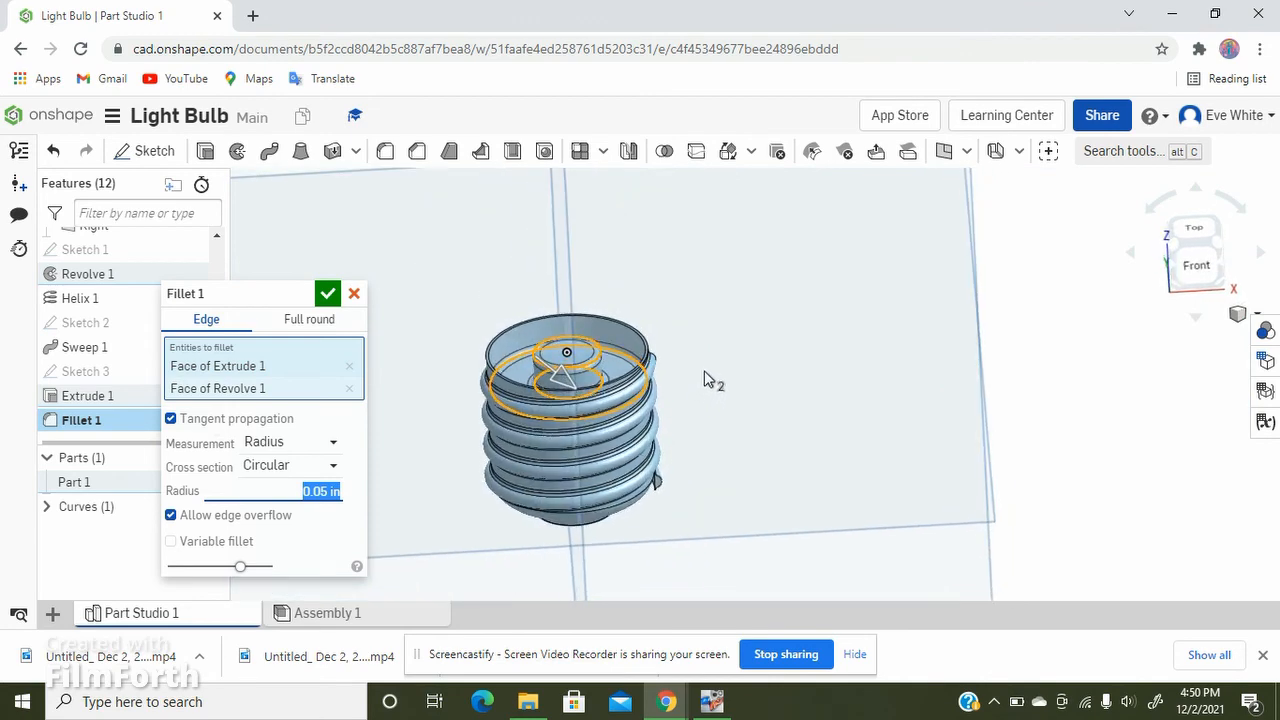
right_drag(705, 378, 688, 360)
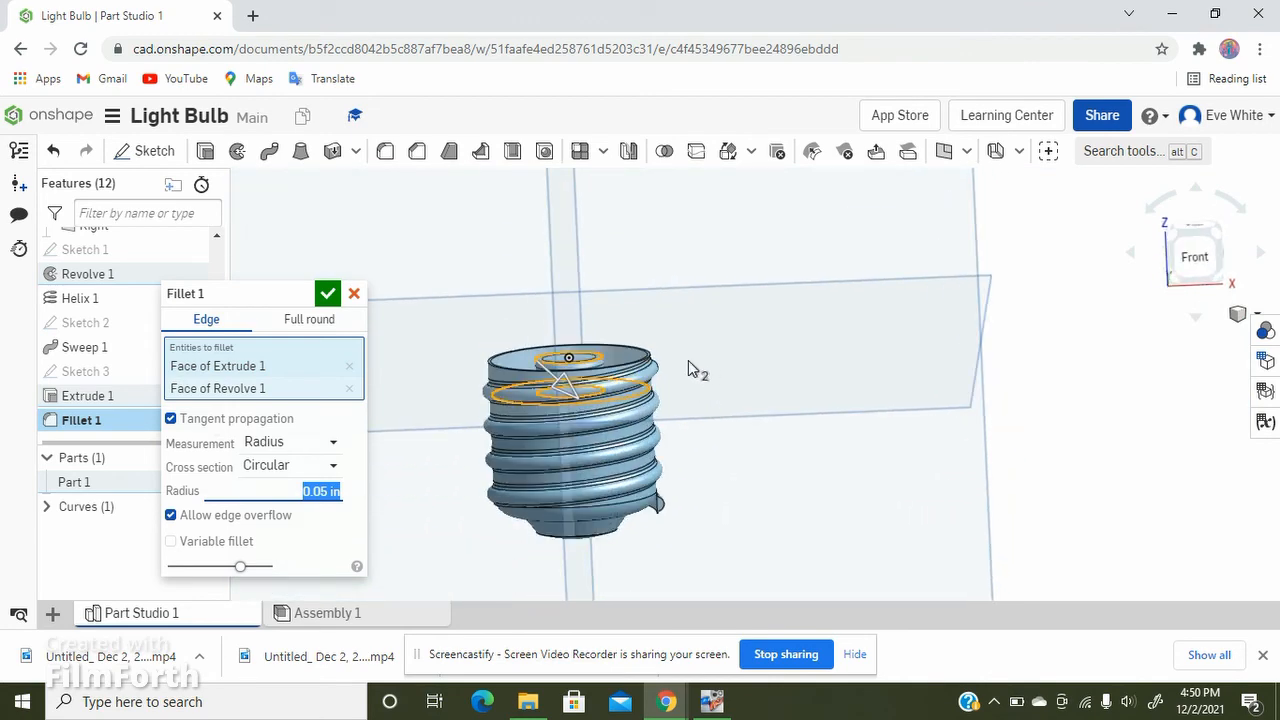
click(327, 293)
Step: Examine the threaded base from the front, underside, back and top, including the filleted recess and post
right_drag(786, 478, 410, 489)
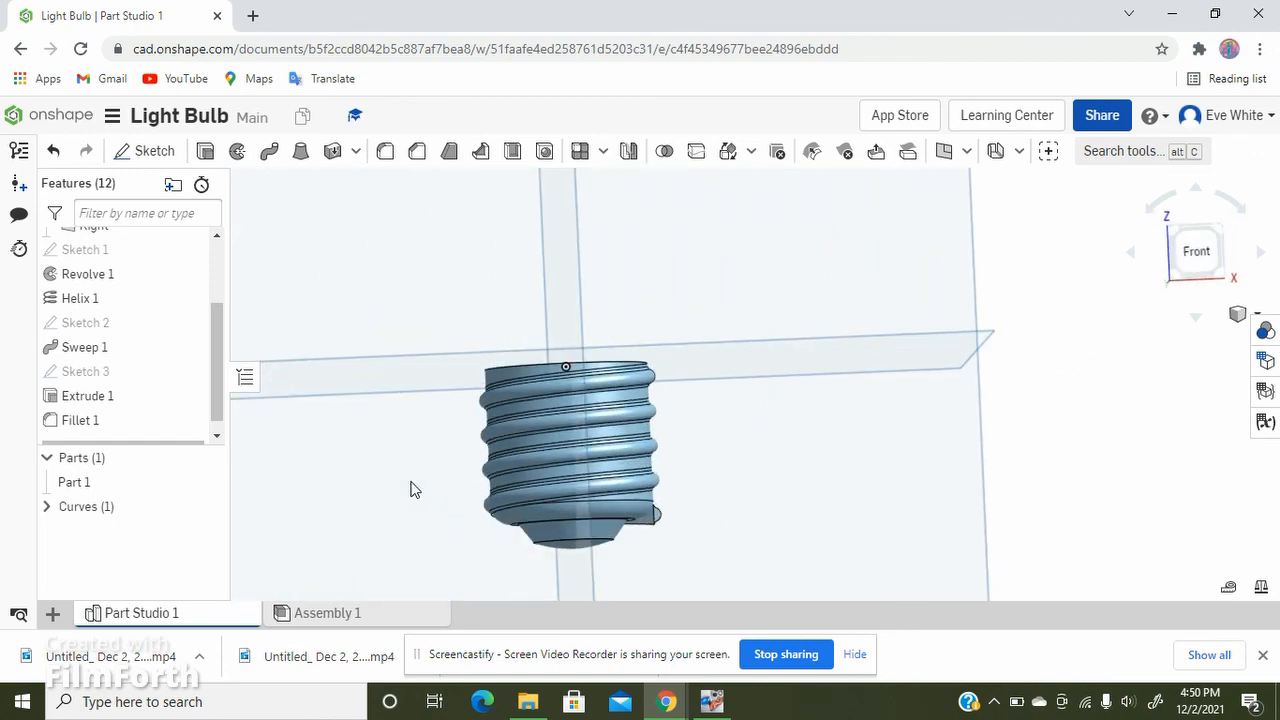
right_drag(609, 294, 866, 477)
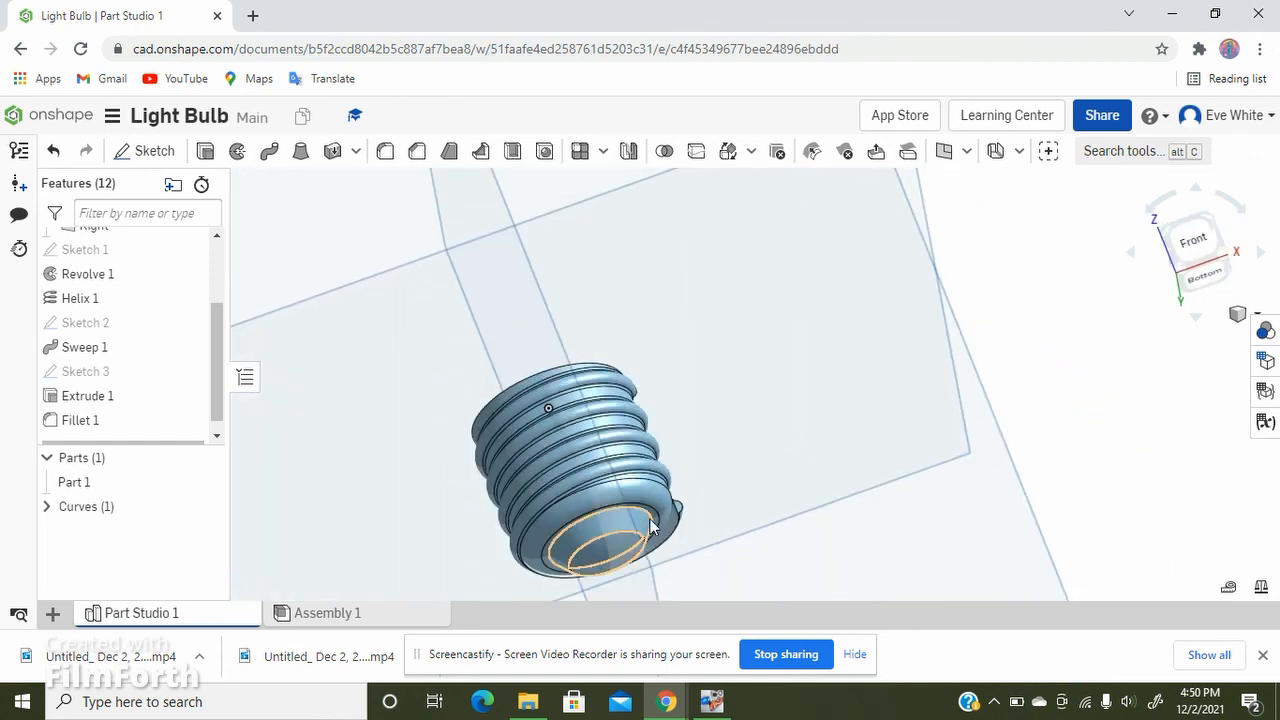
scroll(702, 562, up, 5)
right_drag(759, 479, 748, 504)
scroll(689, 436, down, 6)
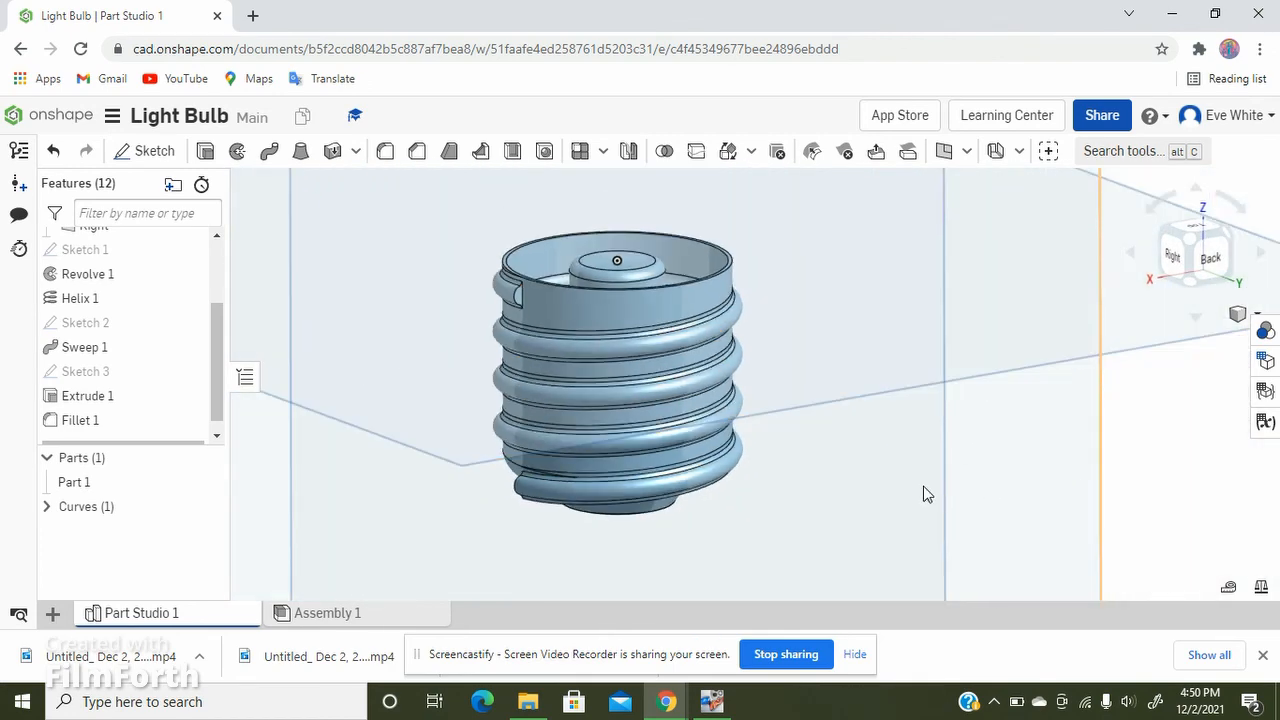
right_drag(883, 346, 684, 302)
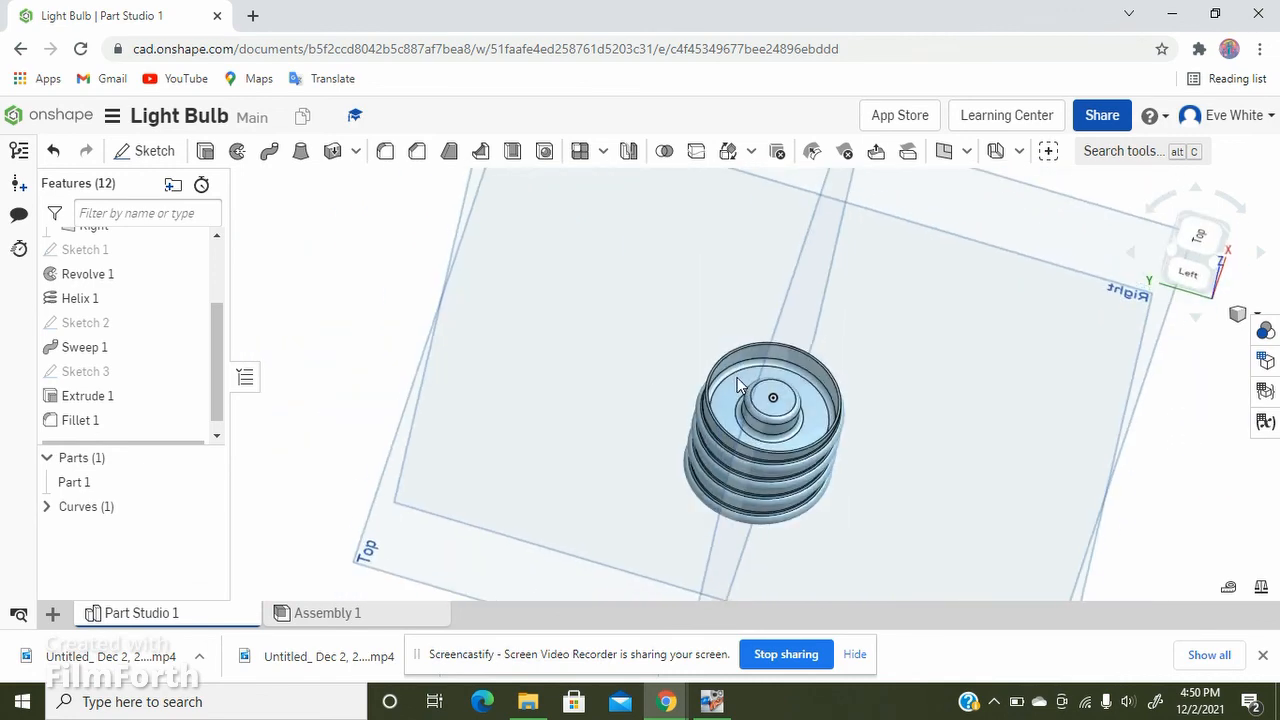